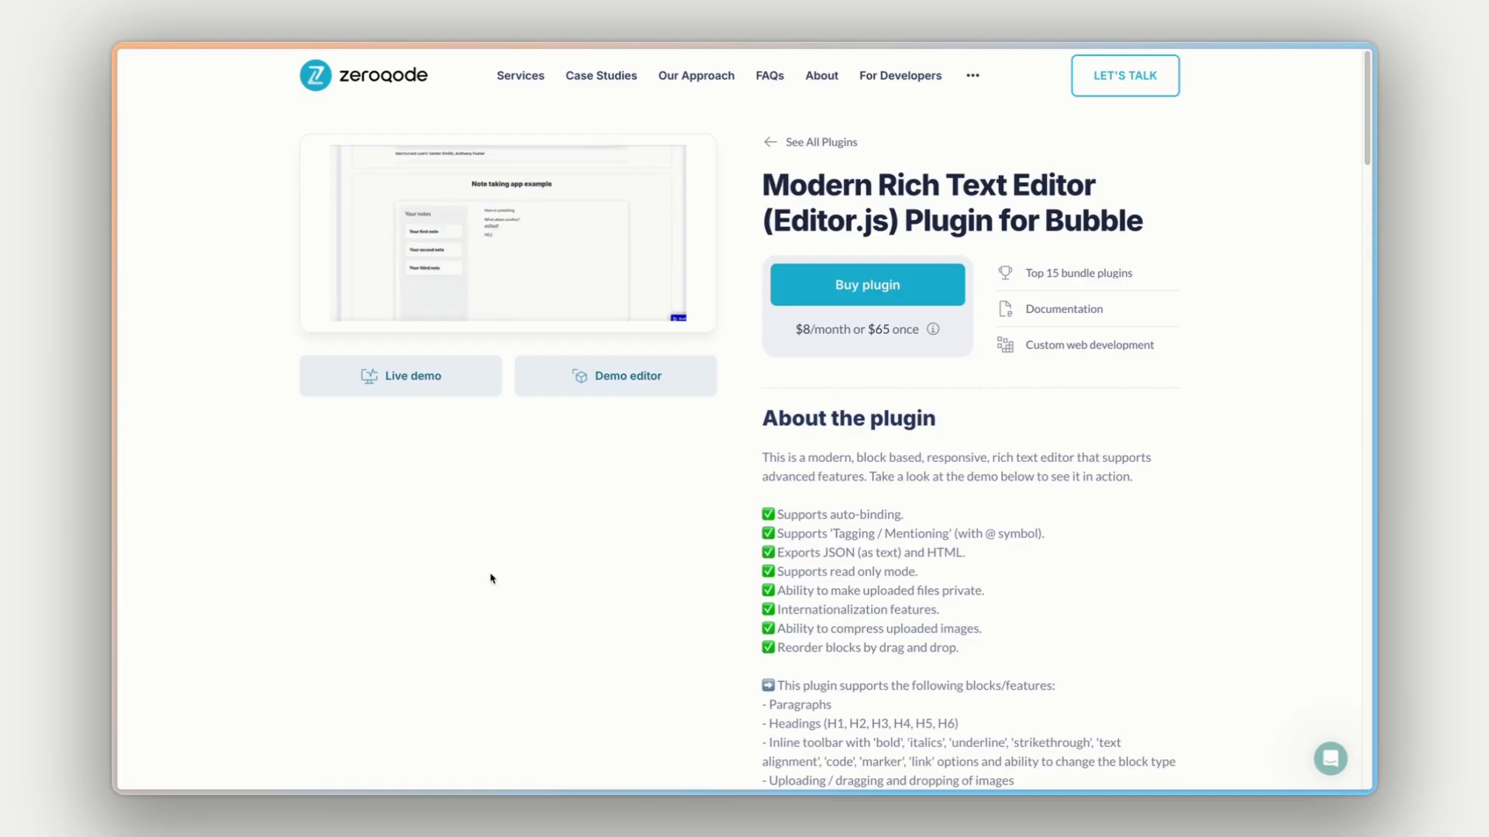
# - Review the plugin page's list of supported blocks, features and workflow actions
pyautogui.scroll(-5, 552, 570)
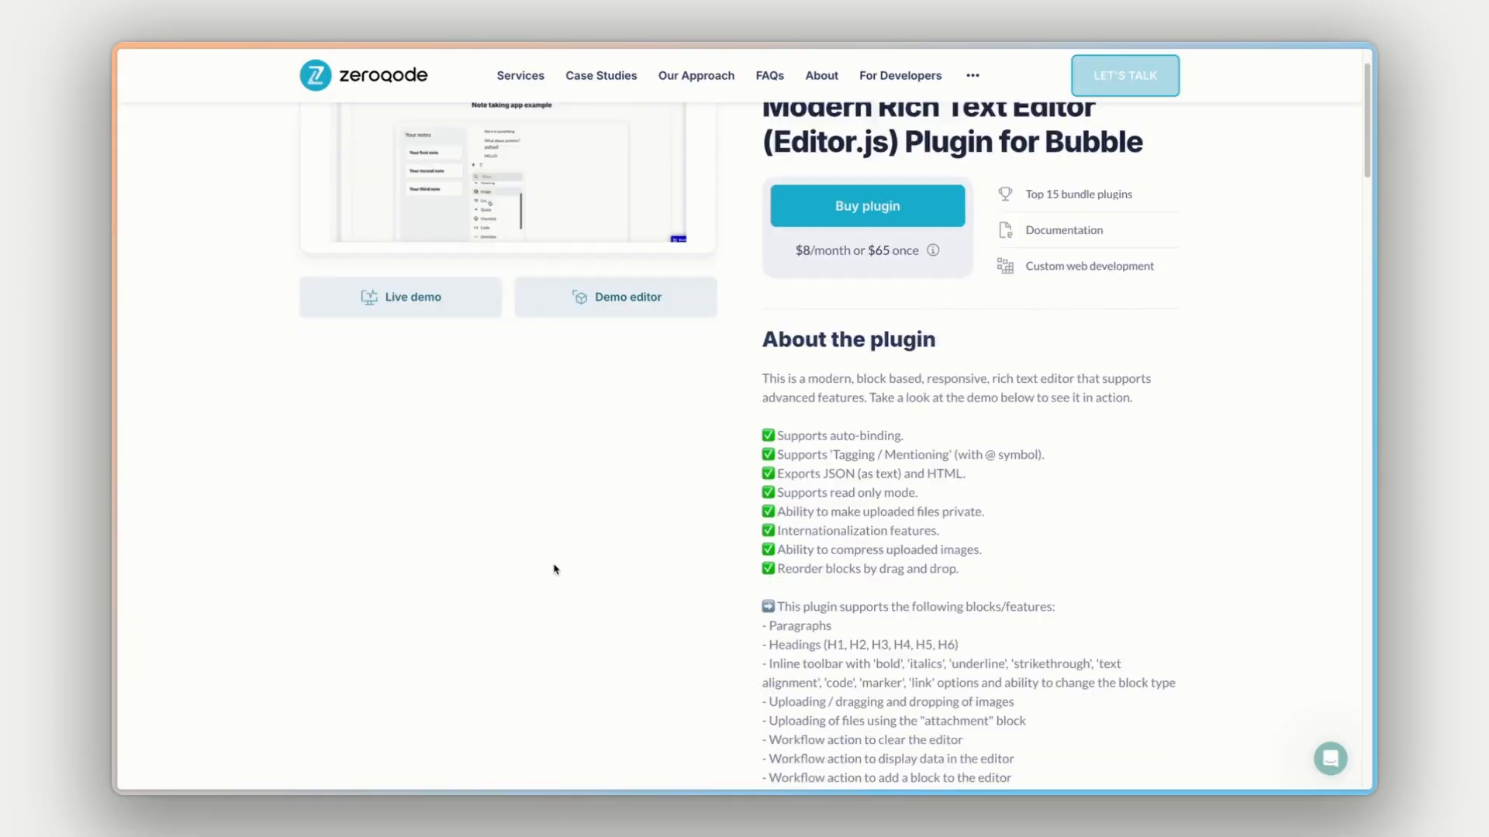
pyautogui.scroll(-1, 873, 473)
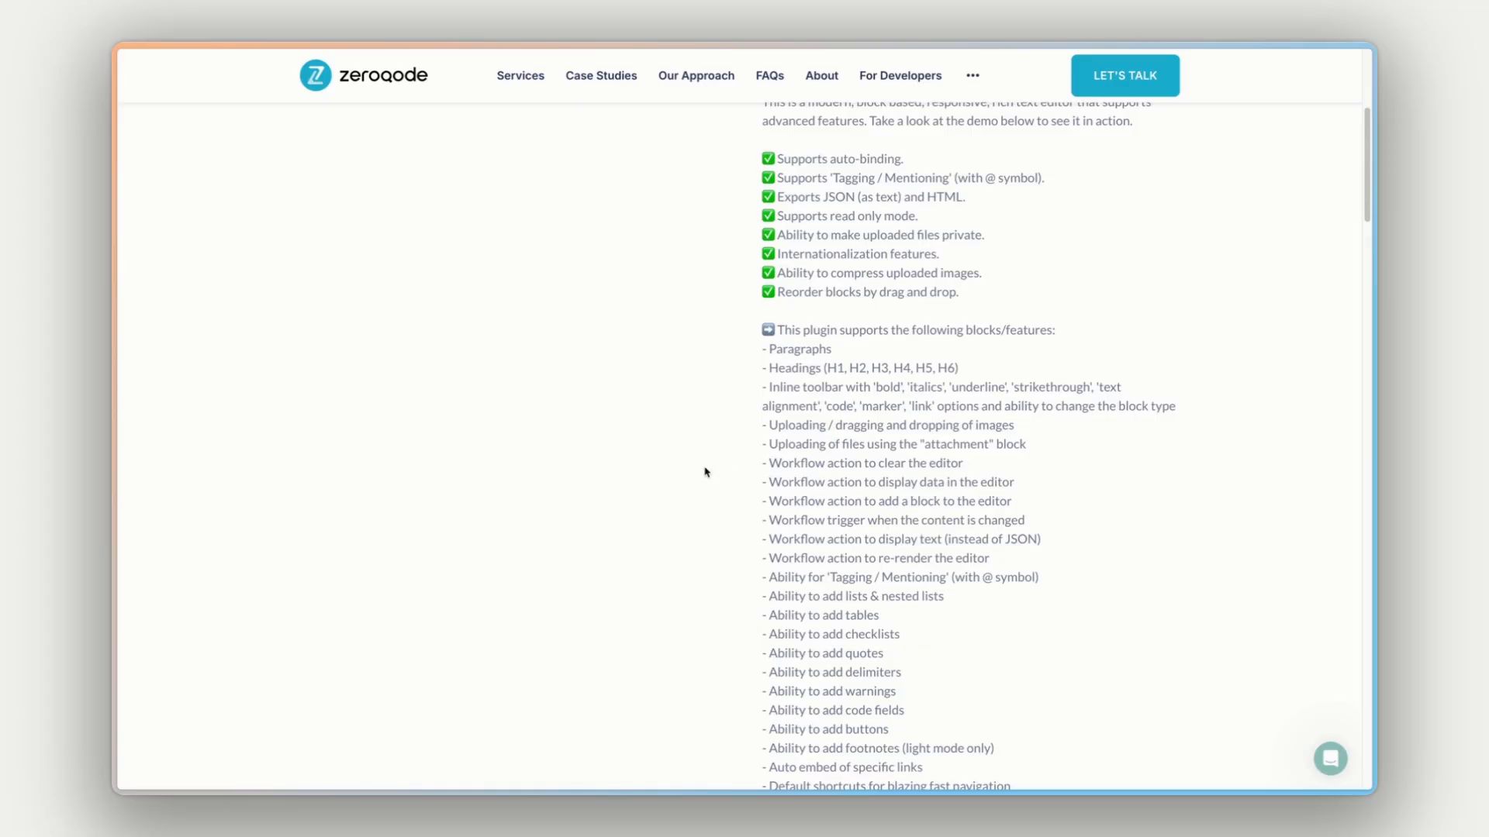
pyautogui.scroll(1, 704, 469)
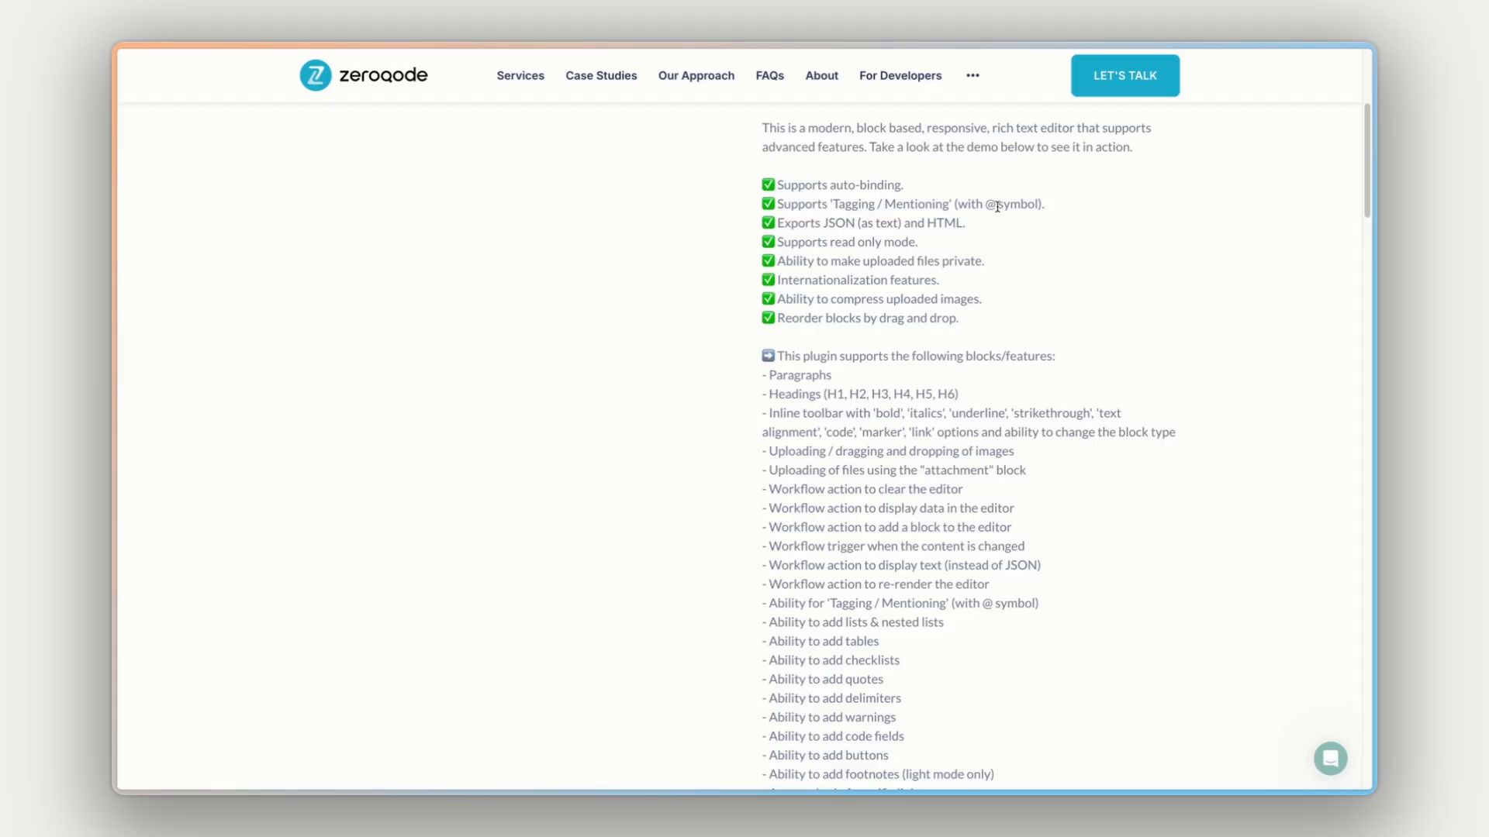
pyautogui.scroll(4, 1071, 210)
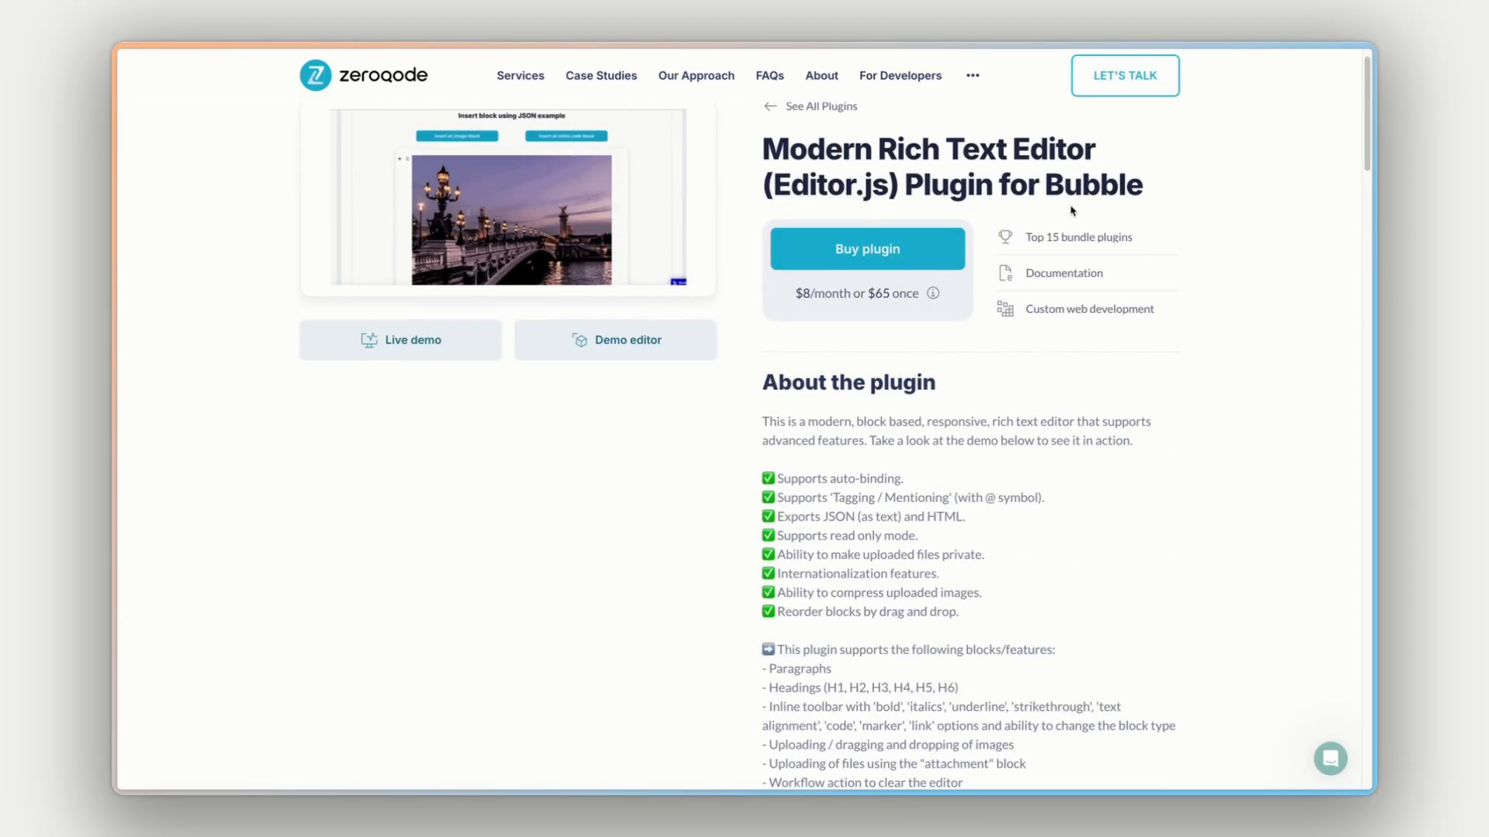
pyautogui.scroll(1, 1001, 235)
pyautogui.scroll(1, 501, 511)
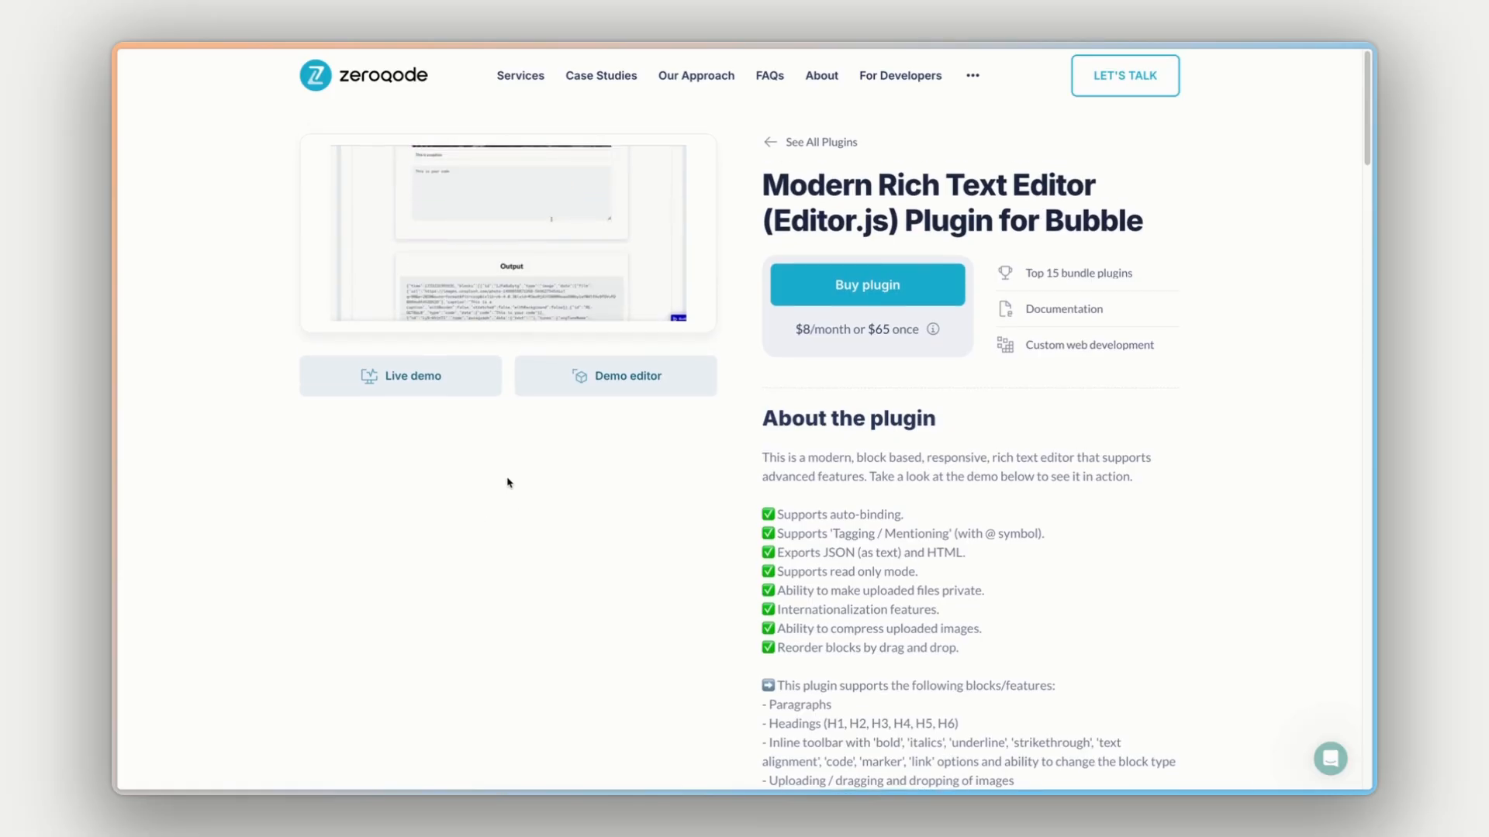
# - Open the plugin's live demo and look over the Main Example editor and its output area
pyautogui.click(426, 386)
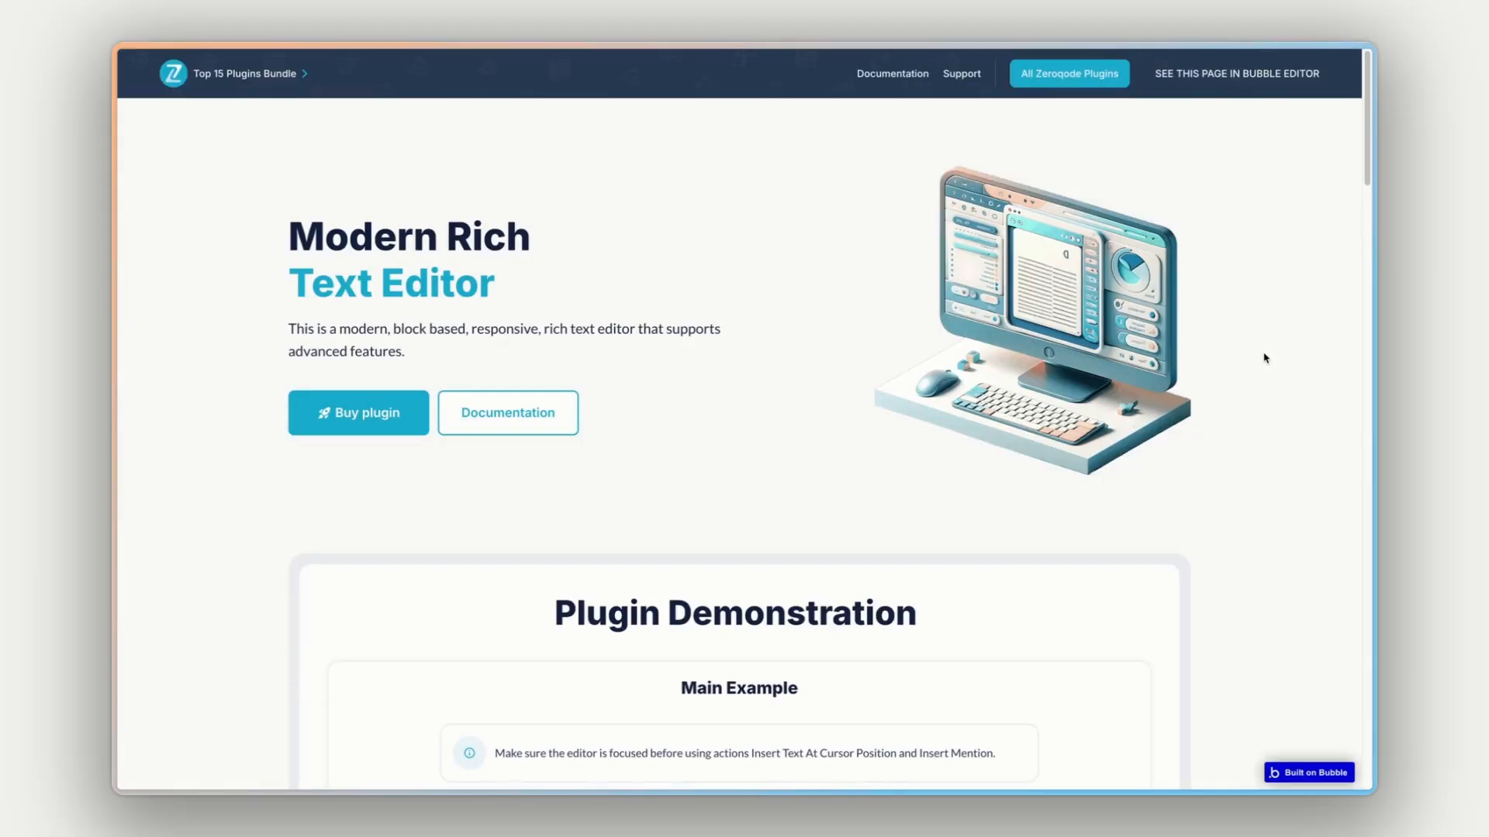
pyautogui.click(1317, 409)
pyautogui.scroll(-8, 1299, 434)
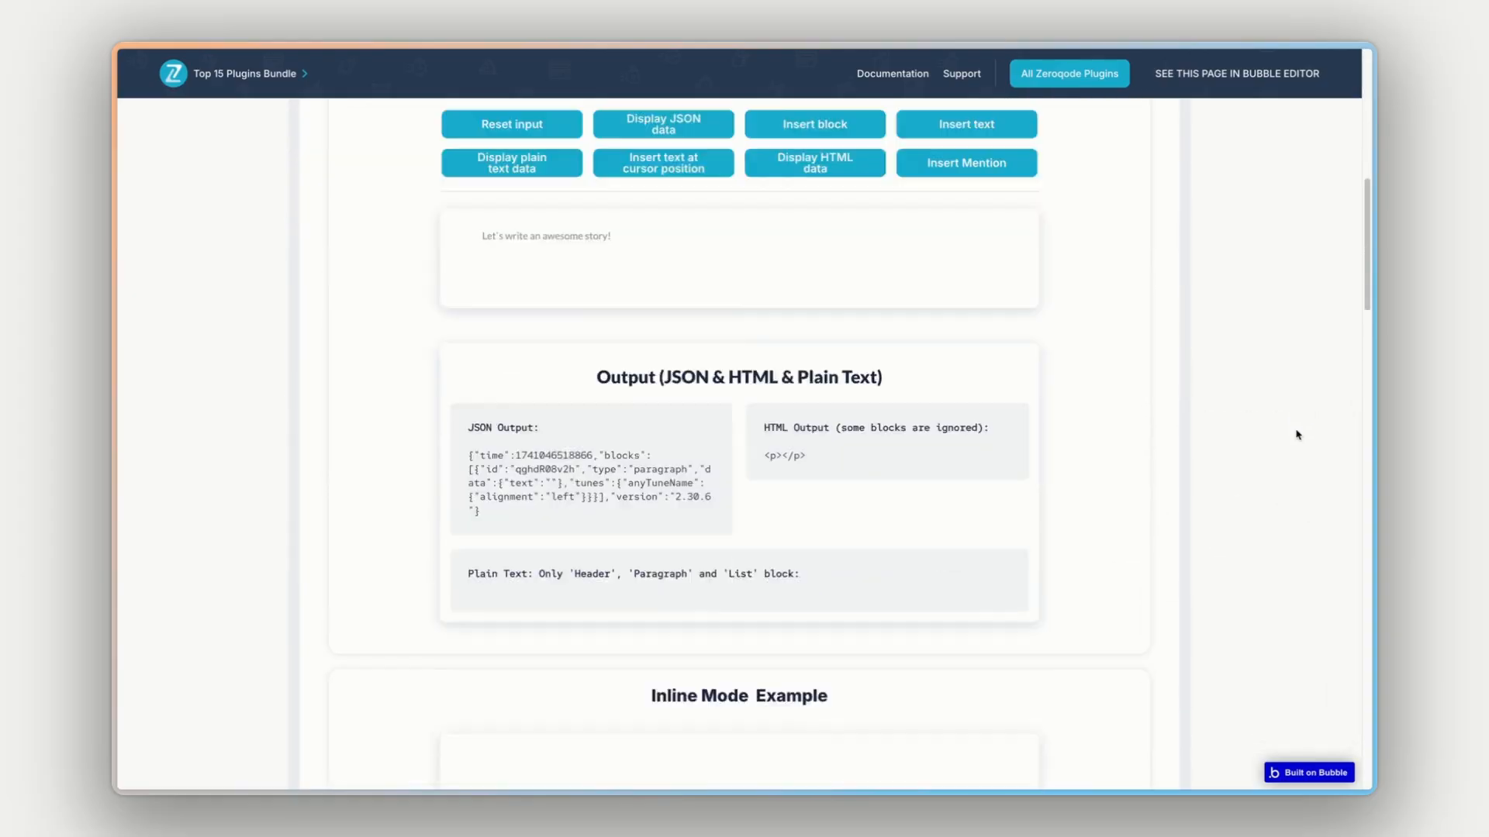
pyautogui.scroll(1, 1204, 415)
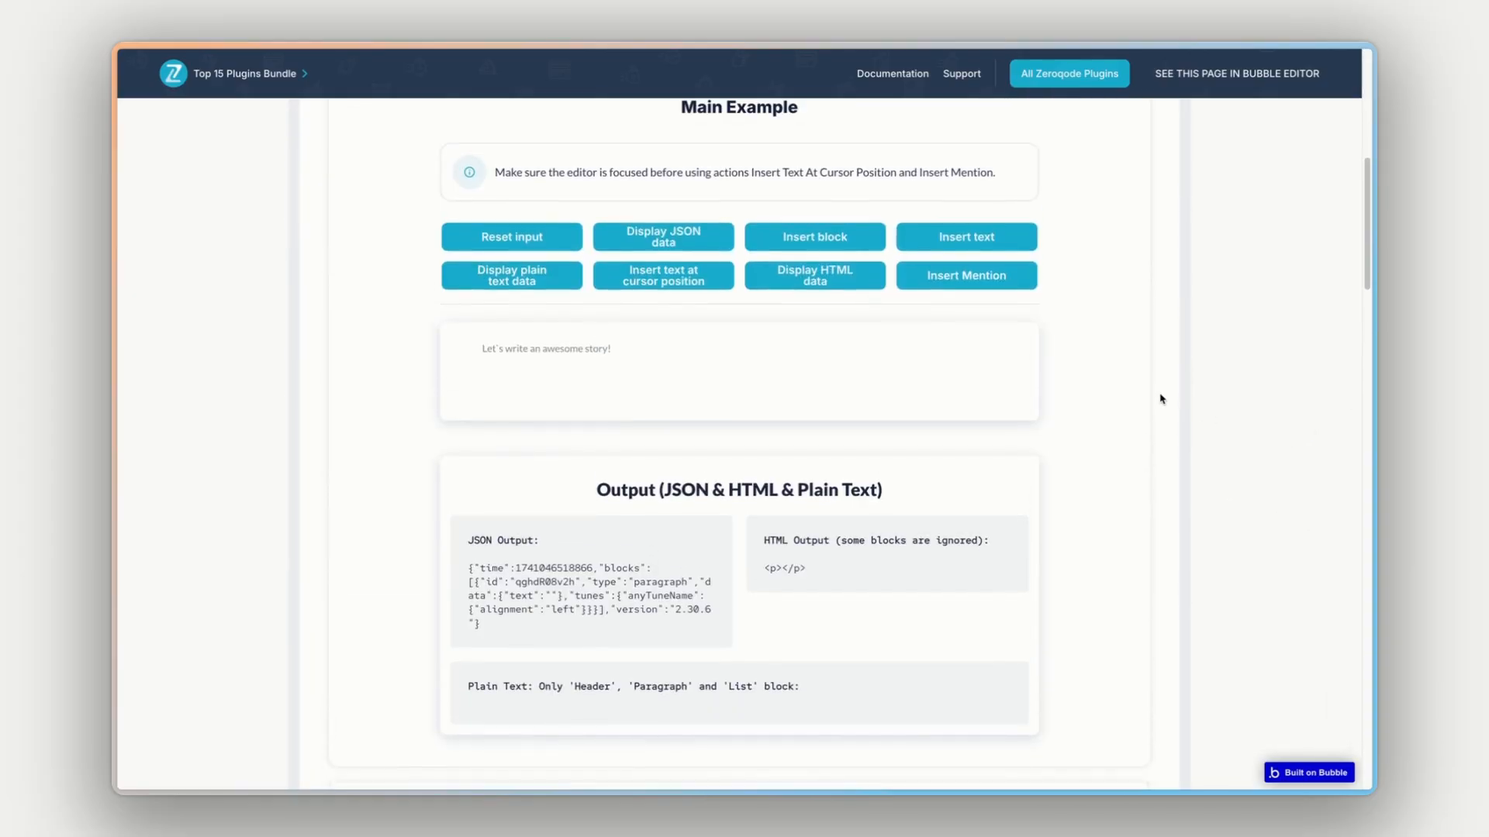
pyautogui.scroll(1, 1139, 400)
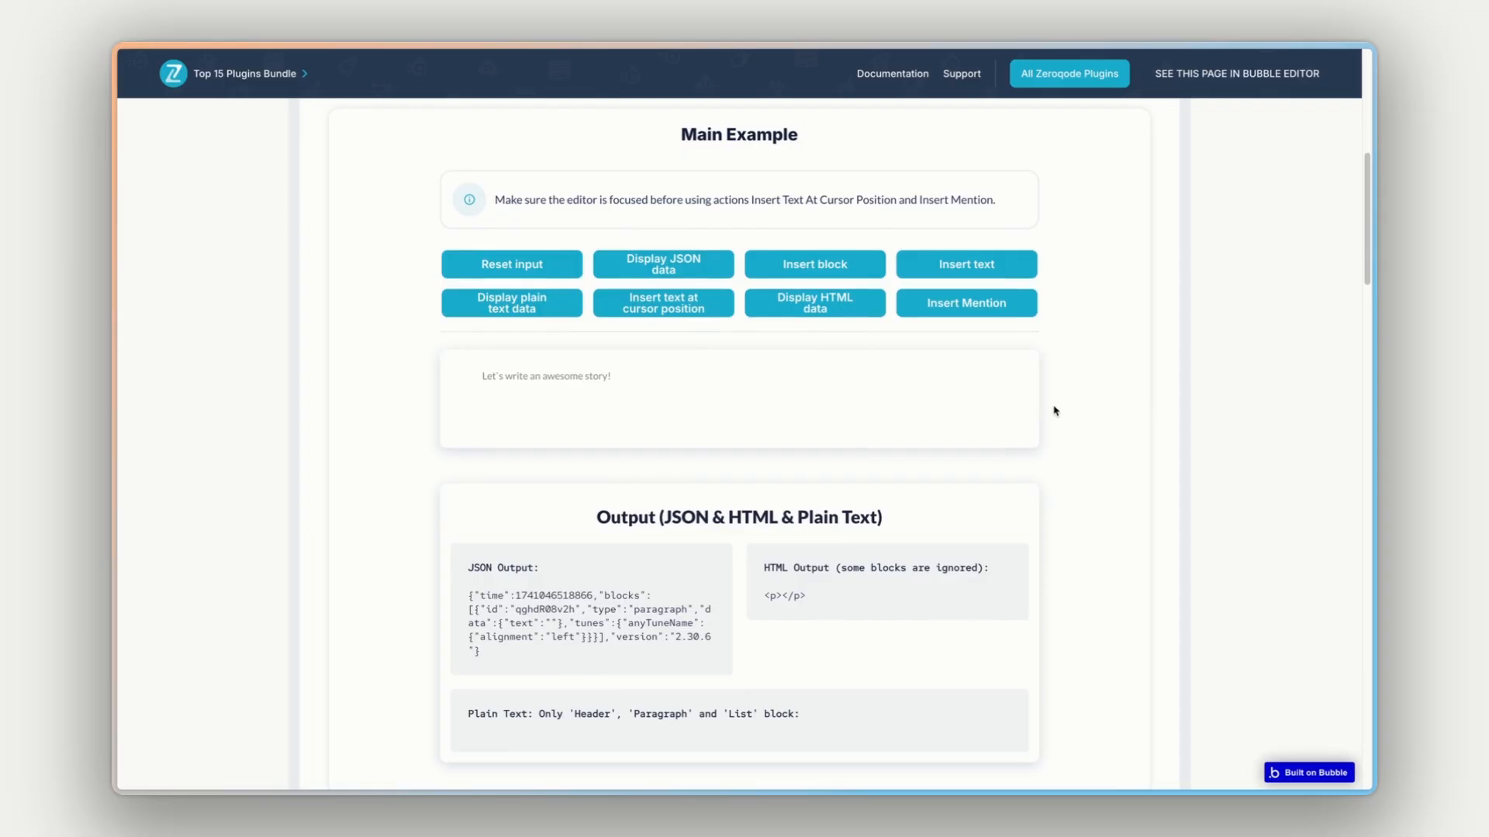
# - Enter "Test" in the Main Example editor, try its inline formatting and block conversion options, and delete the text
pyautogui.click(529, 376)
pyautogui.write('hsudsiufdgu')
pyautogui.doubleClick(530, 377)
pyautogui.write('Test')
pyautogui.doubleClick(525, 375)
pyautogui.click(508, 400)
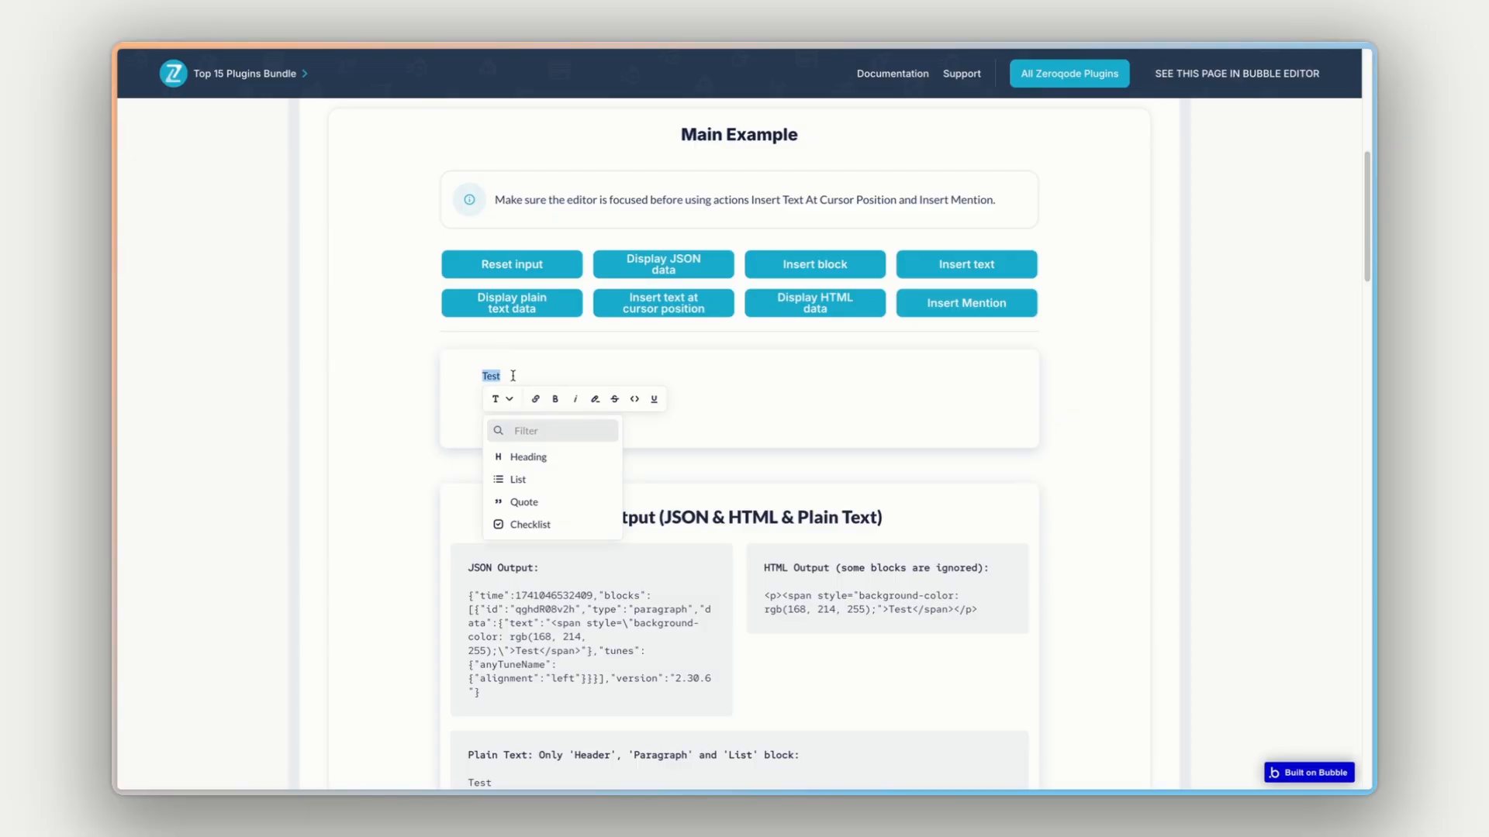
pyautogui.press('Escape')
pyautogui.press('BackSpace')
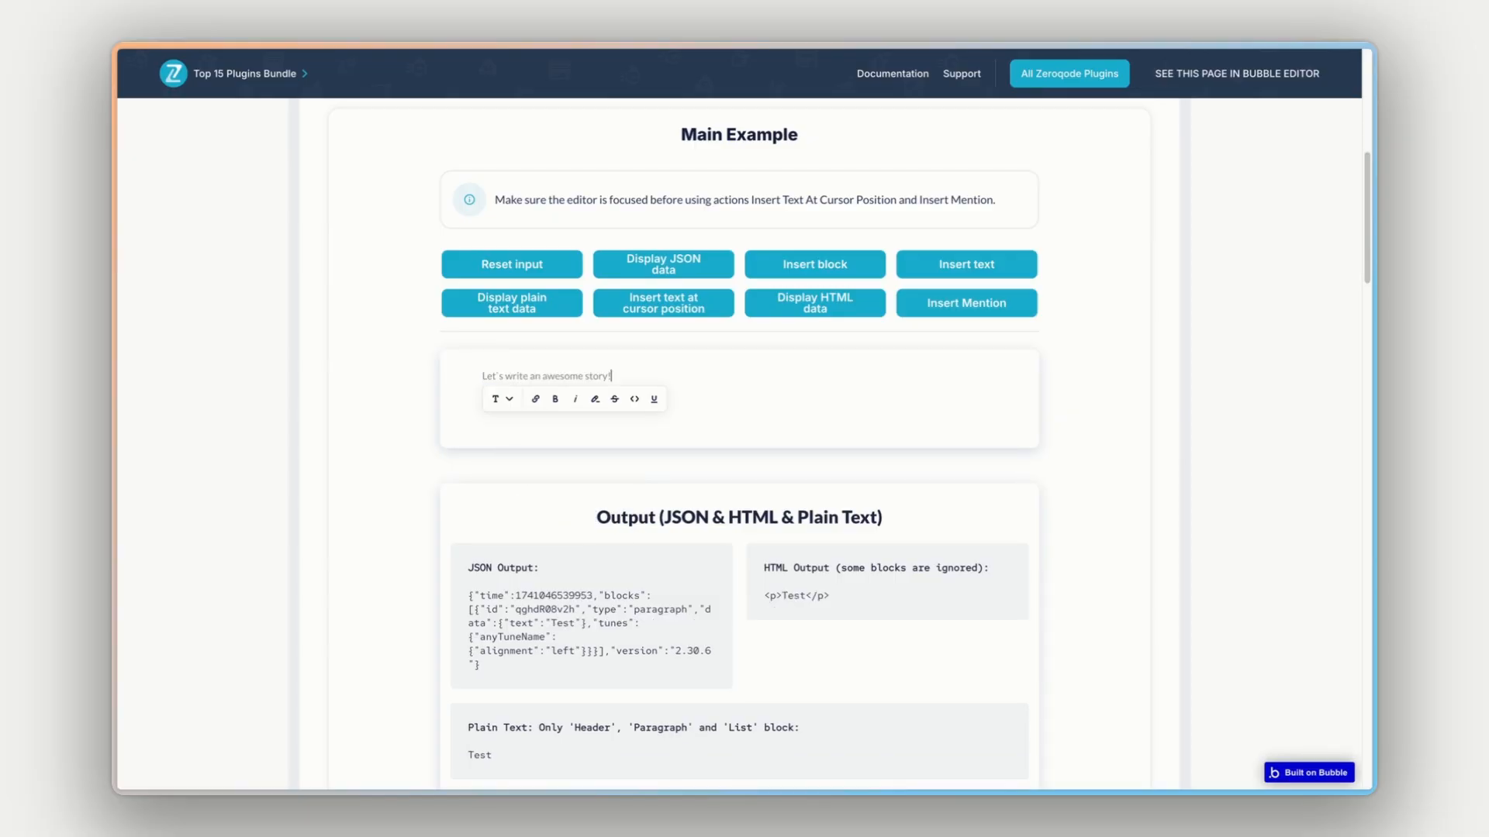
# - Use the "/" command in the Main Example editor to browse the block types that can be inserted
pyautogui.write('/')
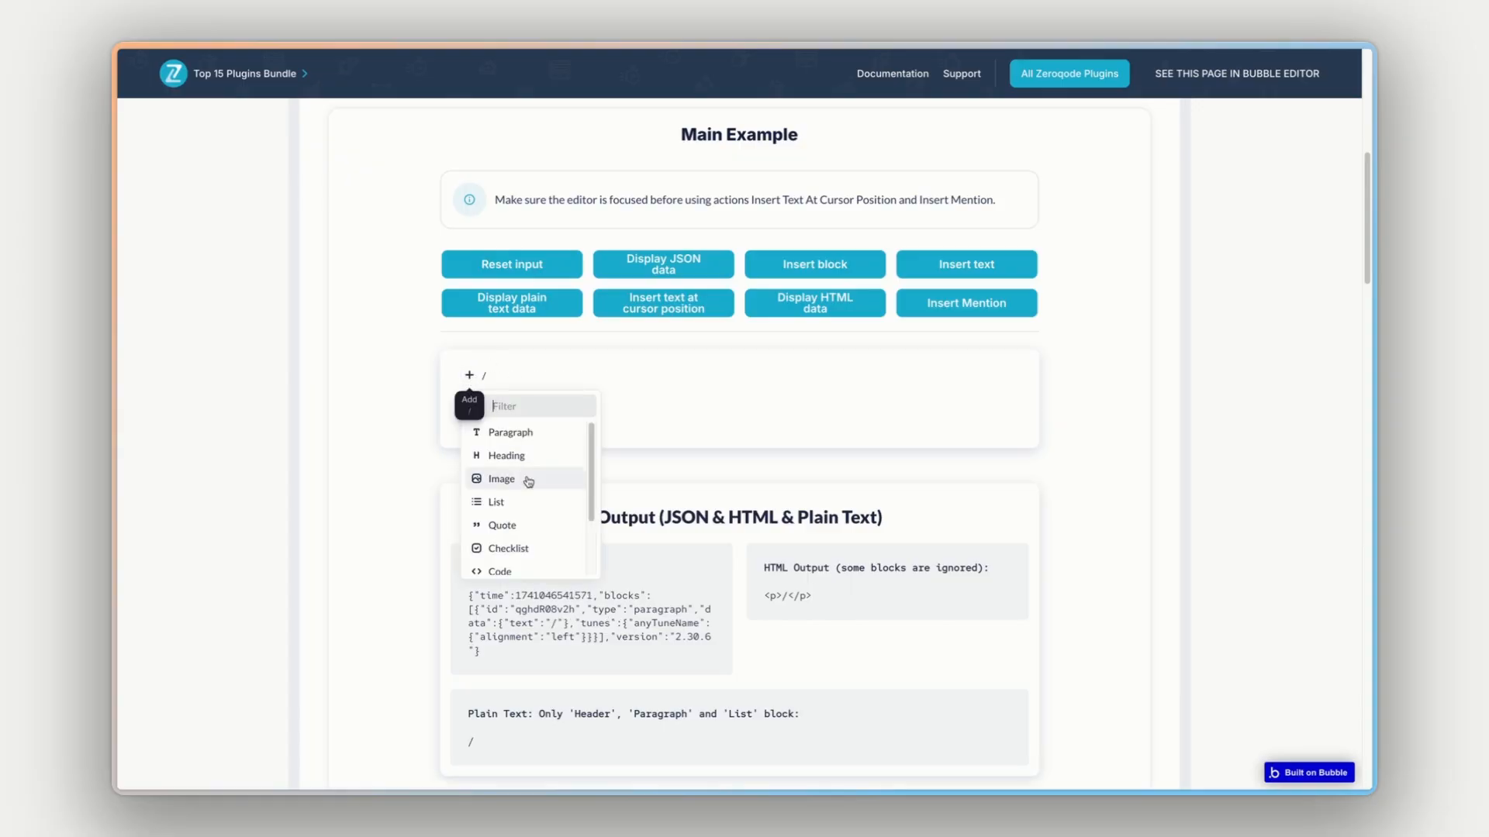
pyautogui.scroll(-2, 527, 484)
pyautogui.scroll(2, 529, 482)
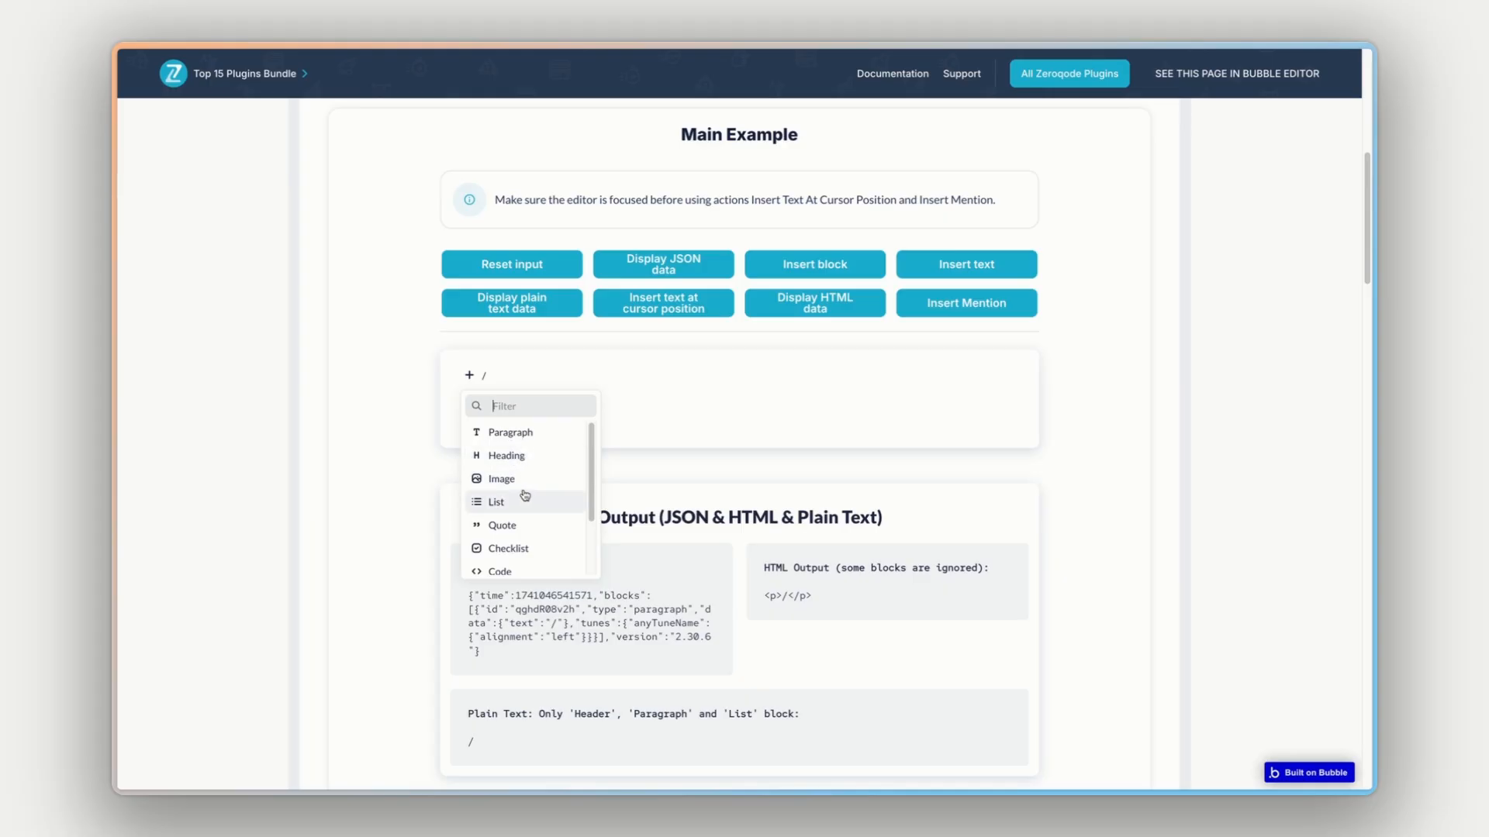
pyautogui.scroll(-2, 523, 500)
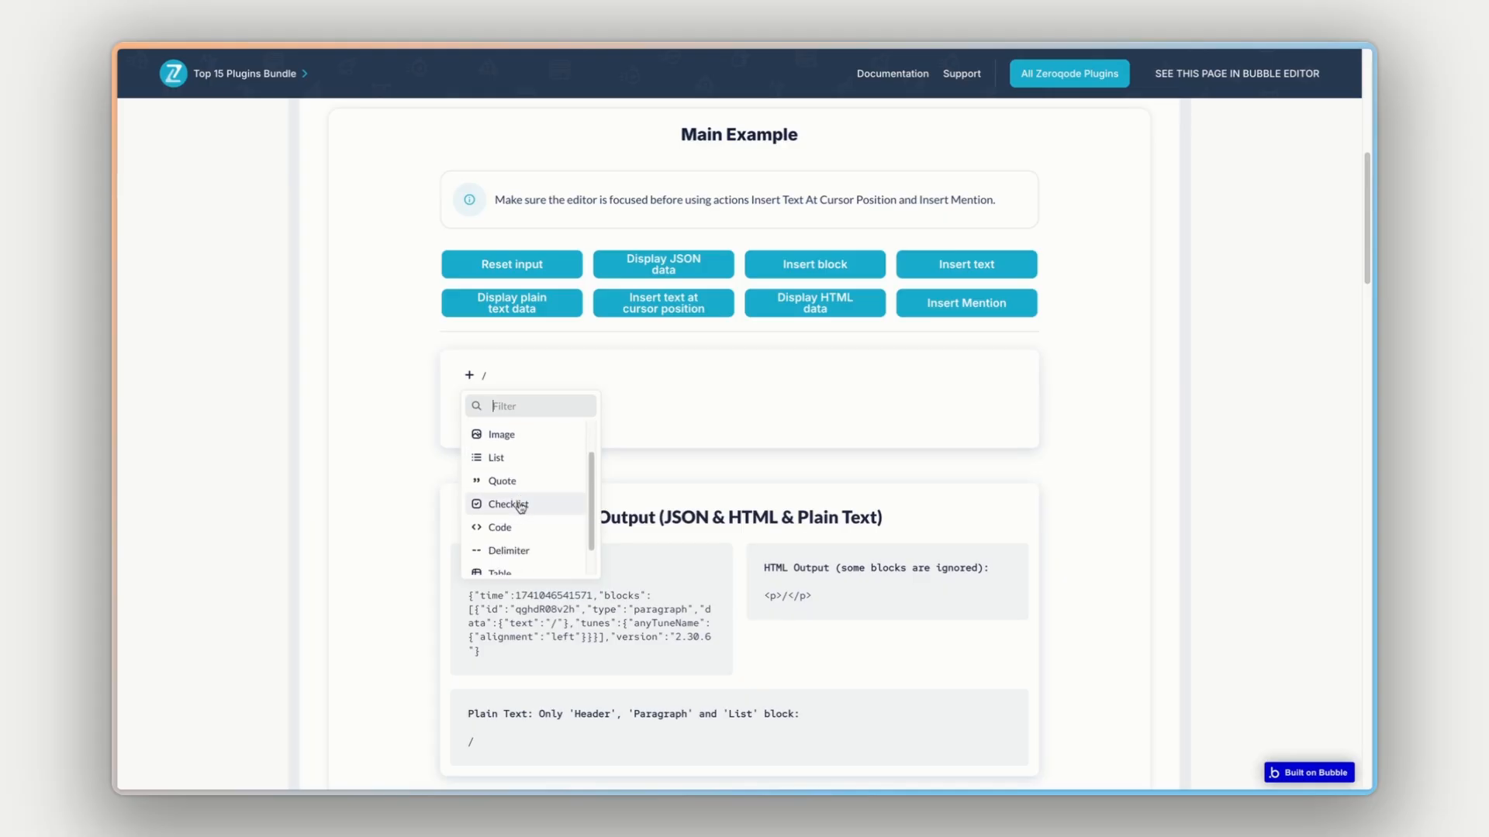
# - Replace the slash in the Main Example editor with the text "This is a test"
pyautogui.doubleClick(607, 371)
pyautogui.write('Th')
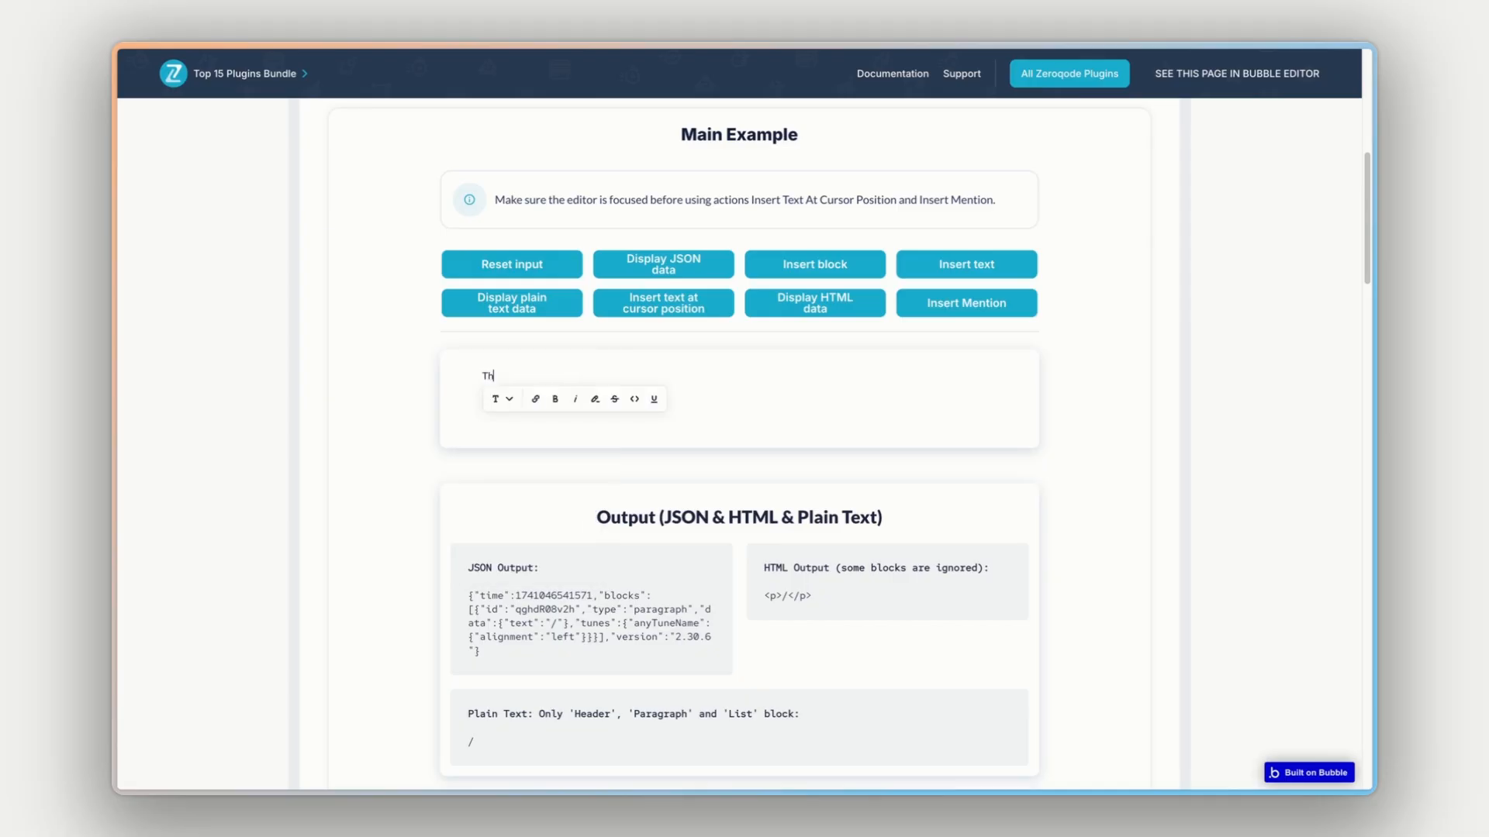
pyautogui.write('is is a test')
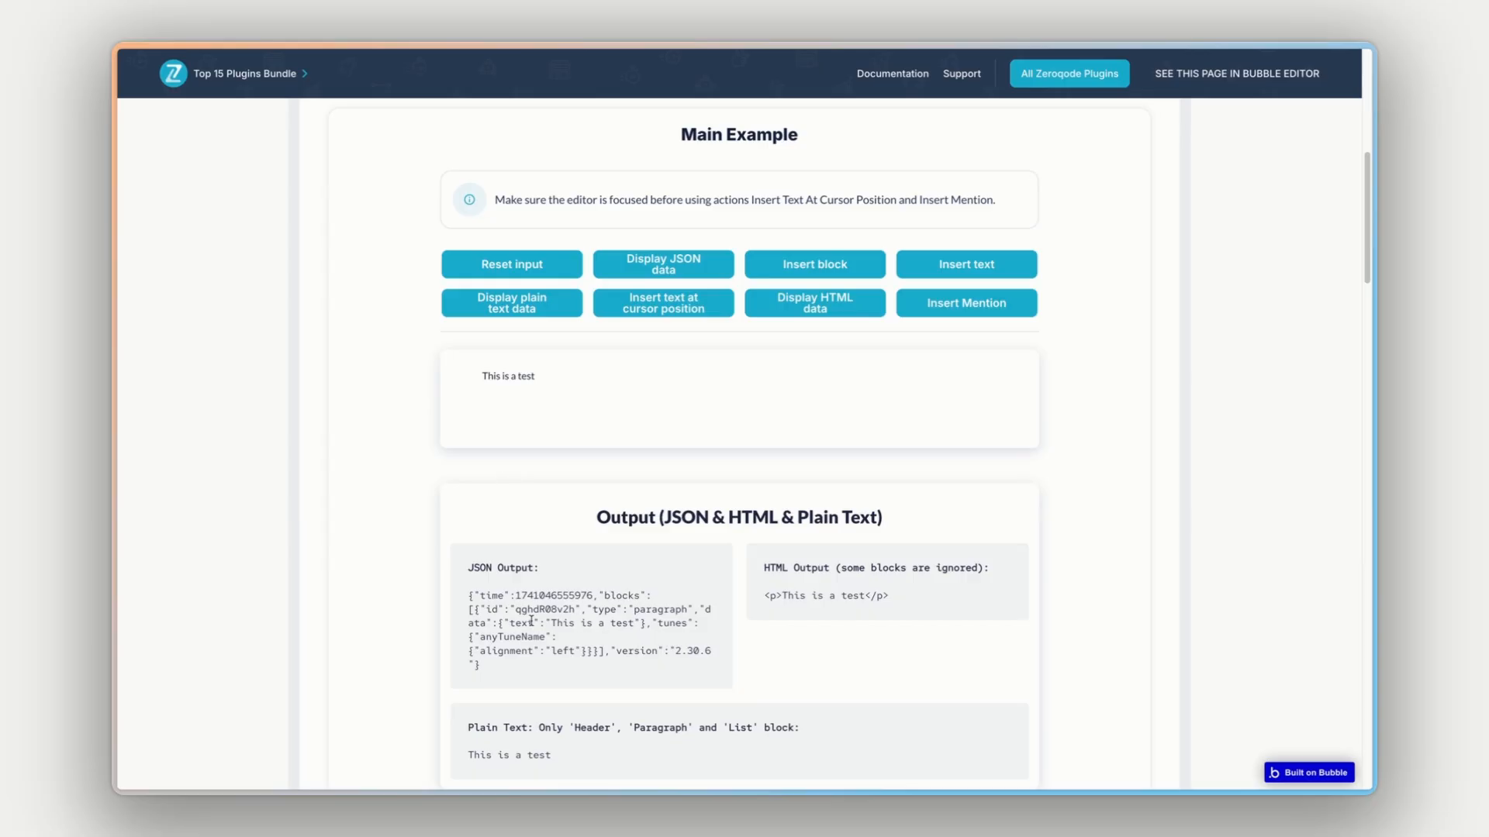
# - Examine how the entered text is represented in the JSON output and the HTML output
pyautogui.moveTo(531, 621); pyautogui.dragTo(642, 627)
pyautogui.click(526, 595)
pyautogui.moveTo(775, 592); pyautogui.dragTo(866, 594)
pyautogui.click(825, 591)
# - Delete the text in the Main Example editor and reset its input
pyautogui.tripleClick(596, 374)
pyautogui.press('BackSpace')
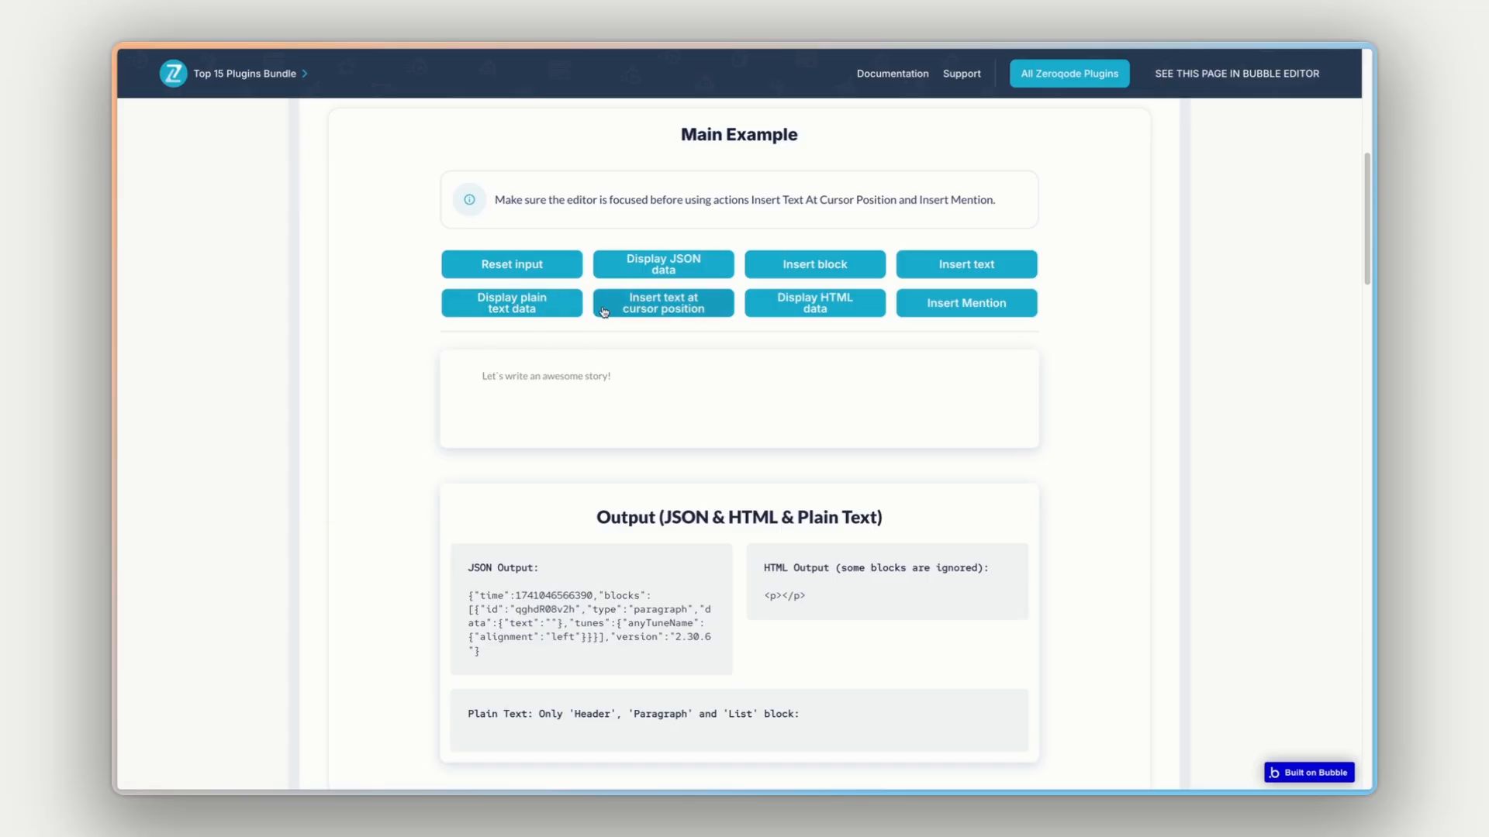
pyautogui.click(527, 265)
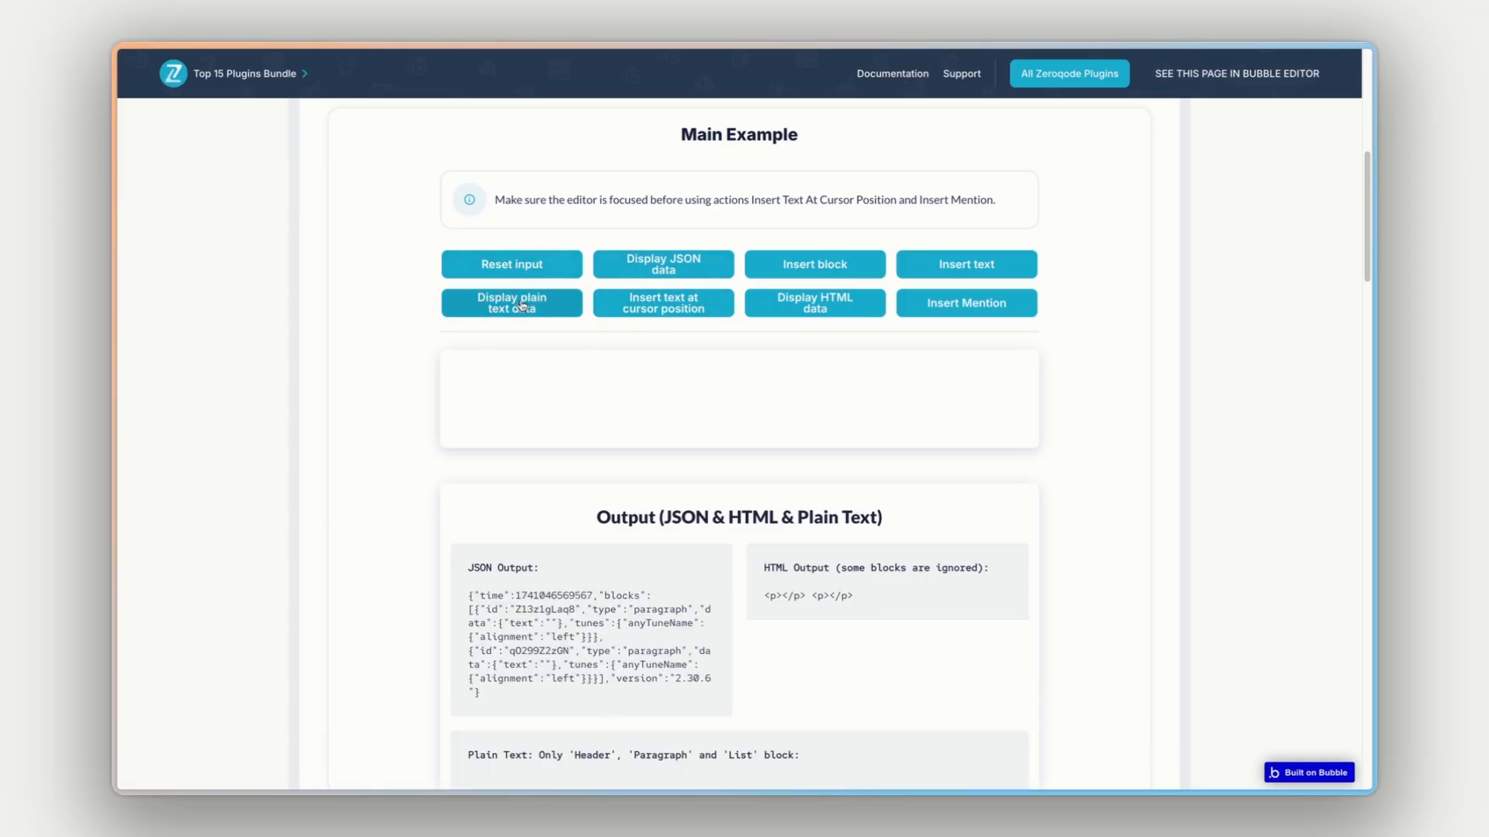
# - Insert a table block, the sample text and a mention into the Main Example editor using the demo actions
pyautogui.click(819, 276)
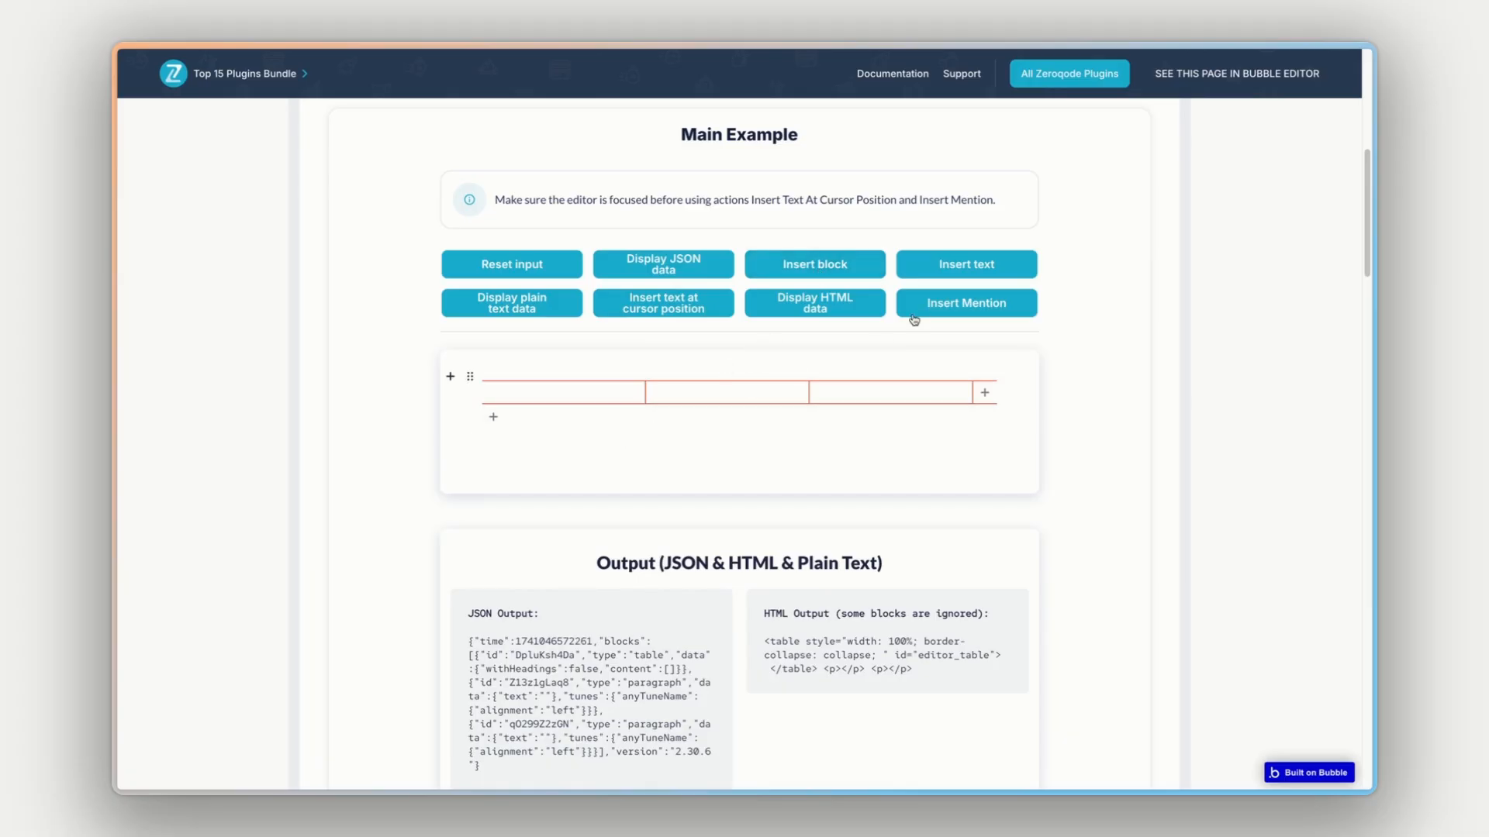
pyautogui.click(947, 267)
pyautogui.click(948, 304)
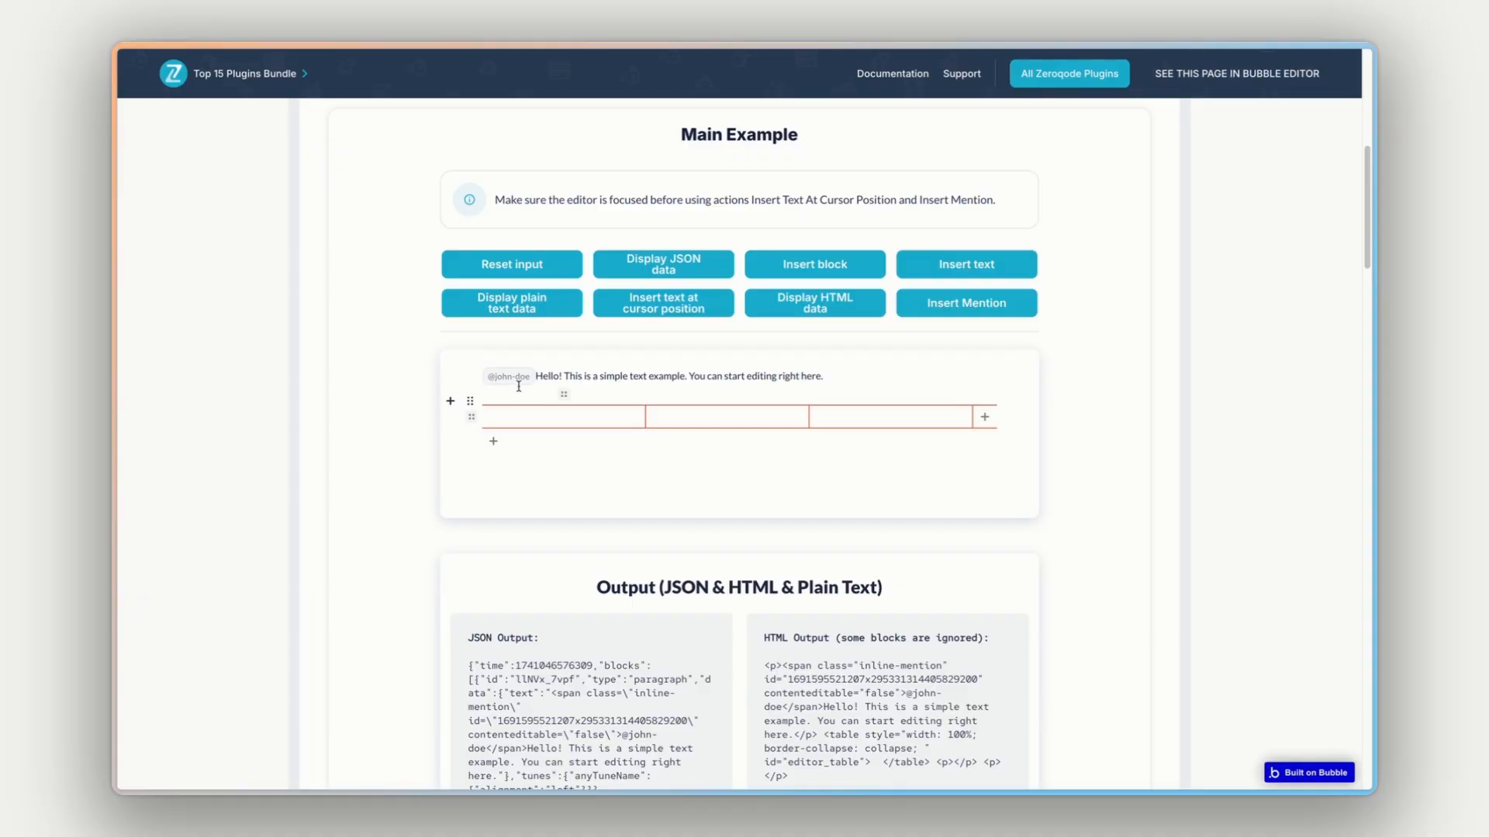
# - Add an @ mention in the Inline Mode Example editor and highlight the mentioned user shown below it
pyautogui.scroll(-10, 783, 386)
pyautogui.scroll(-1, 784, 386)
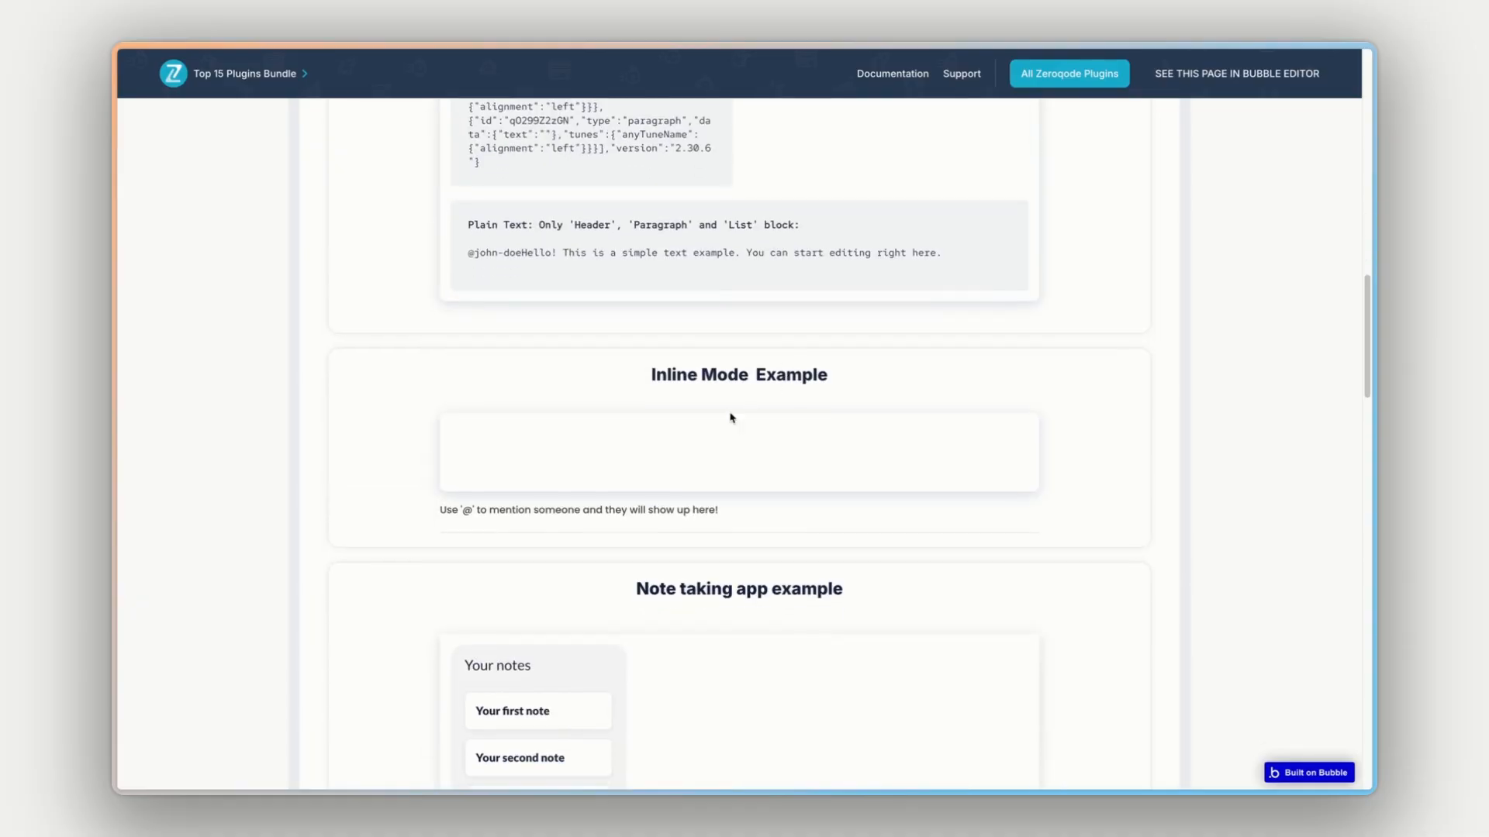
pyautogui.click(695, 430)
pyautogui.write('@')
pyautogui.click(500, 468)
pyautogui.moveTo(514, 508); pyautogui.dragTo(613, 519)
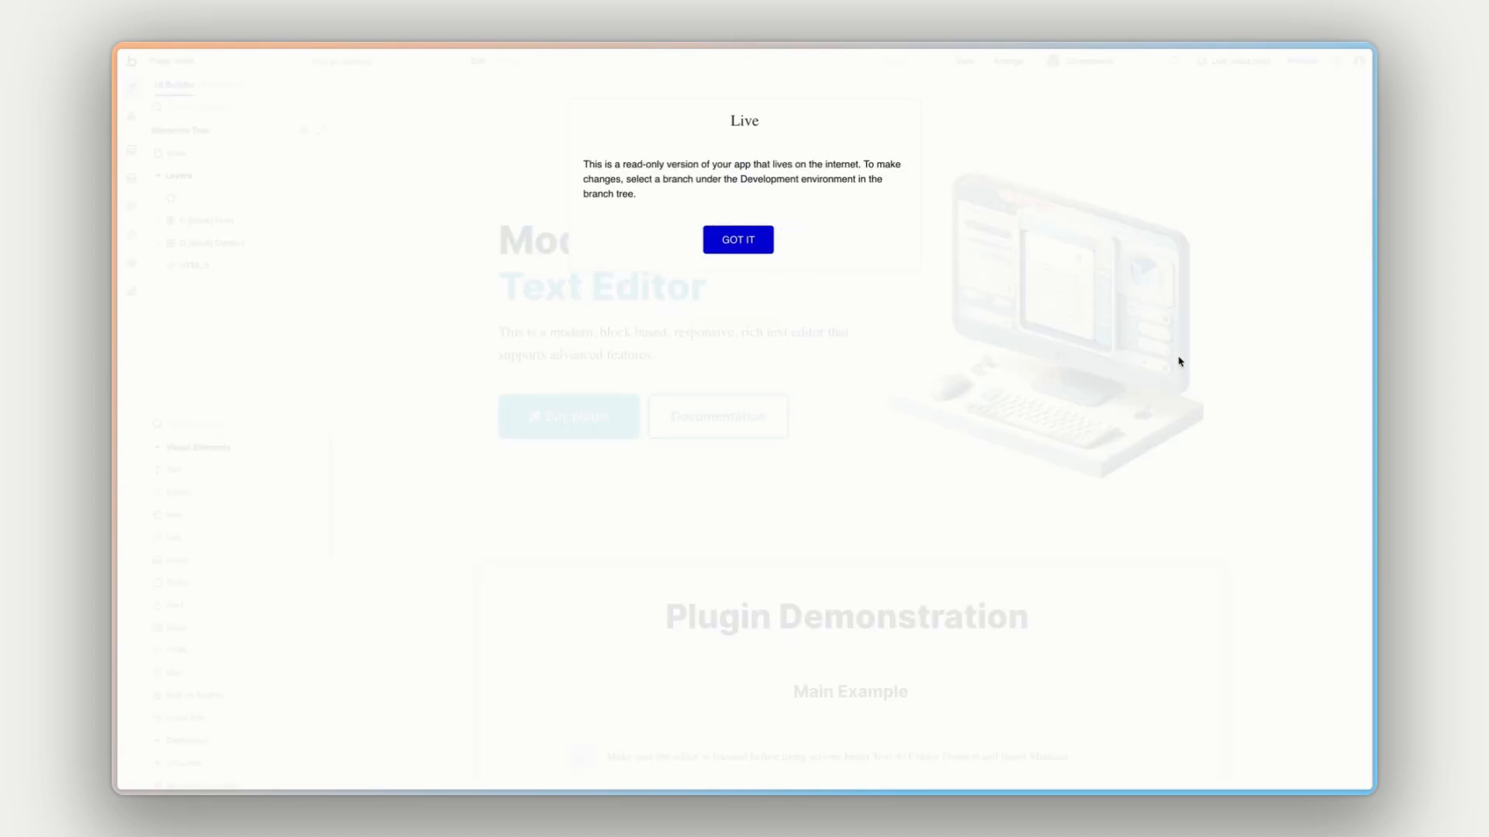
# - Dismiss the read-only notice and open the properties of the Main Example's rich text editor element
pyautogui.click(729, 252)
pyautogui.scroll(-5, 1173, 333)
pyautogui.scroll(-3, 1173, 334)
pyautogui.doubleClick(971, 351)
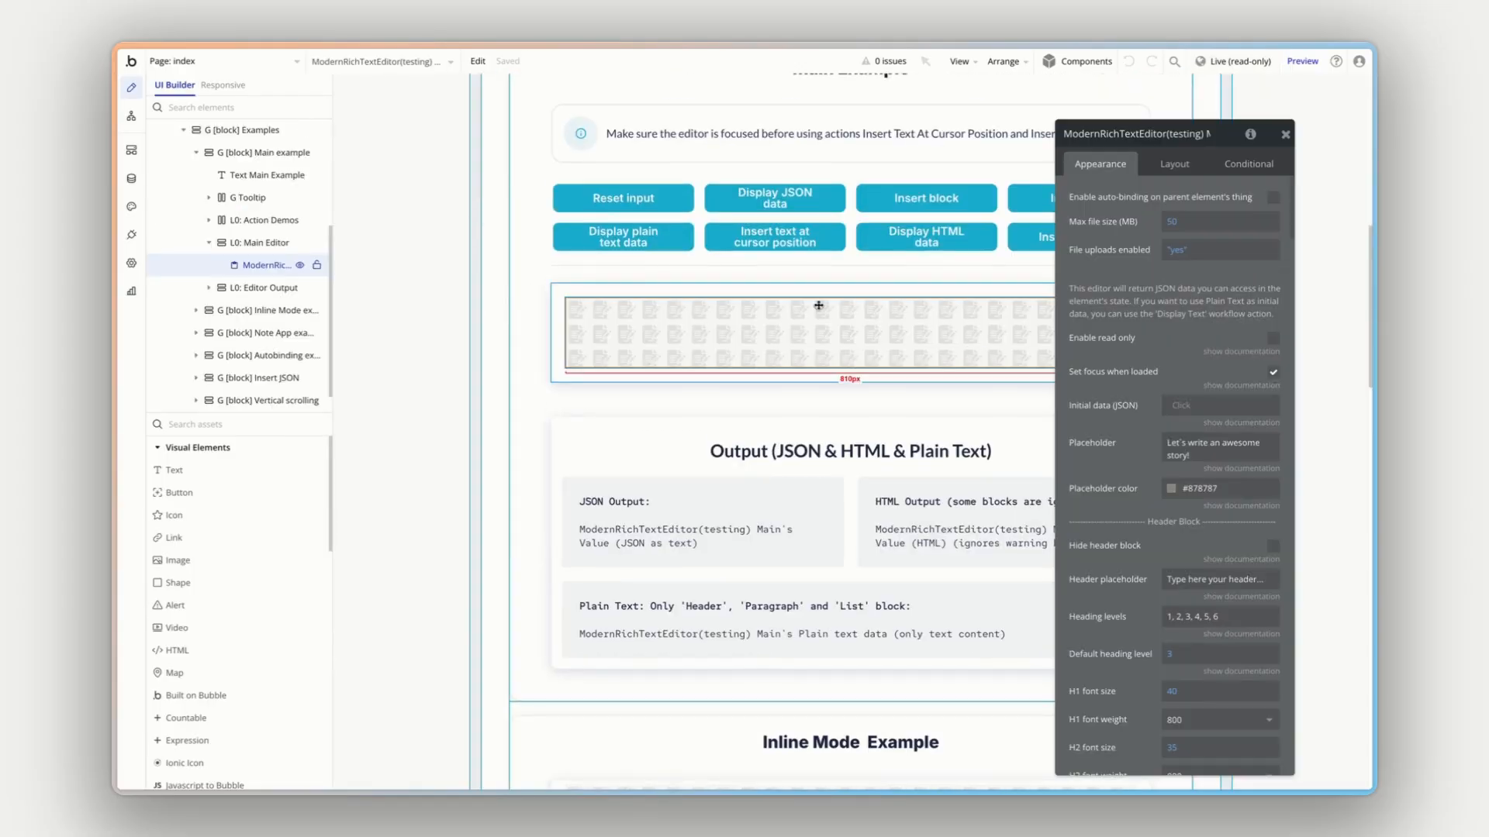
# - Review the rich text editor element's settings for headers, images, mentions, warnings, styling and translated labels
pyautogui.scroll(-5, 1110, 335)
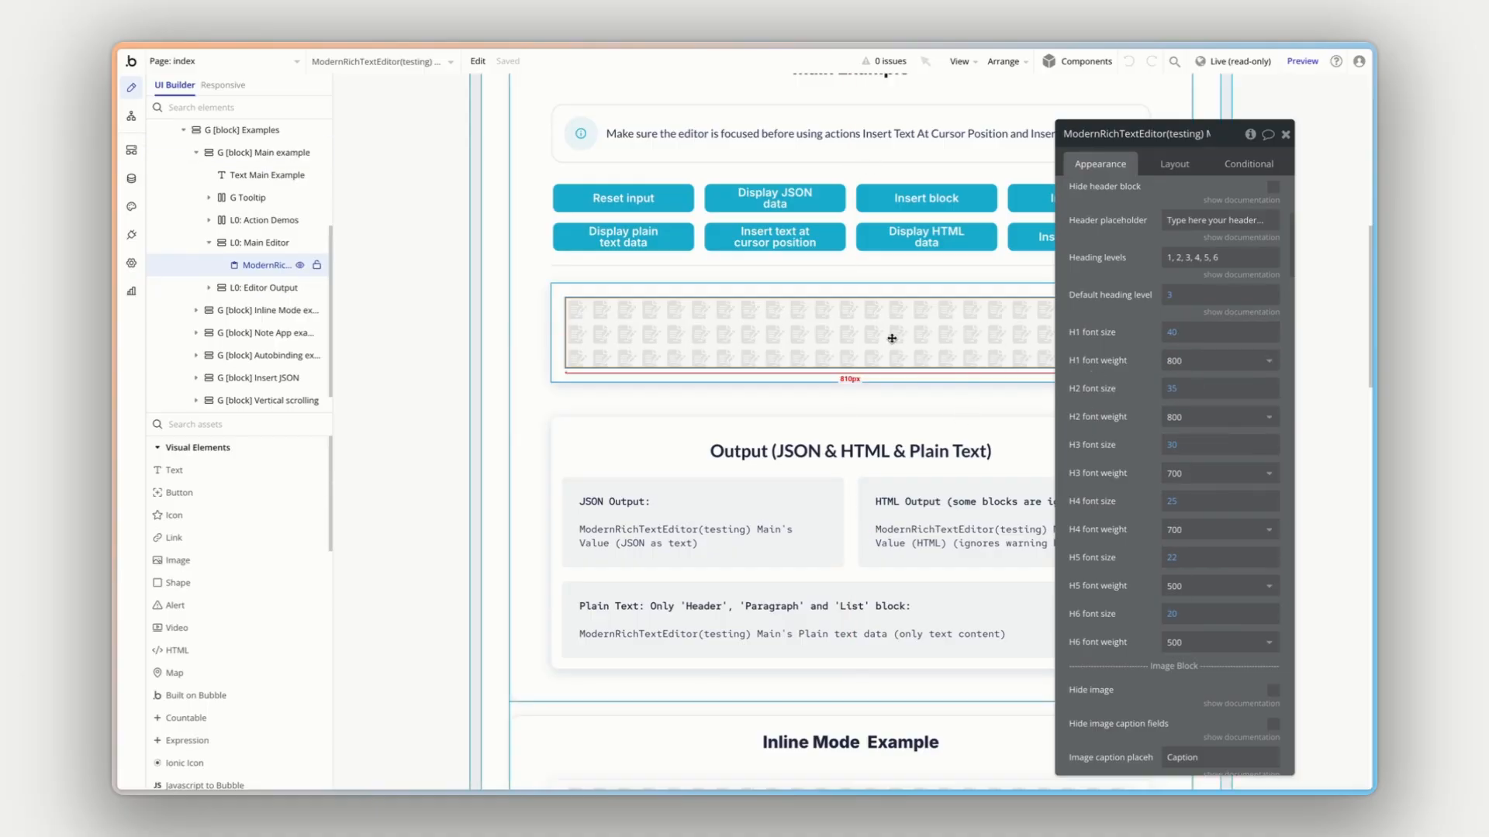
pyautogui.scroll(-10, 1110, 363)
pyautogui.scroll(-7, 1110, 362)
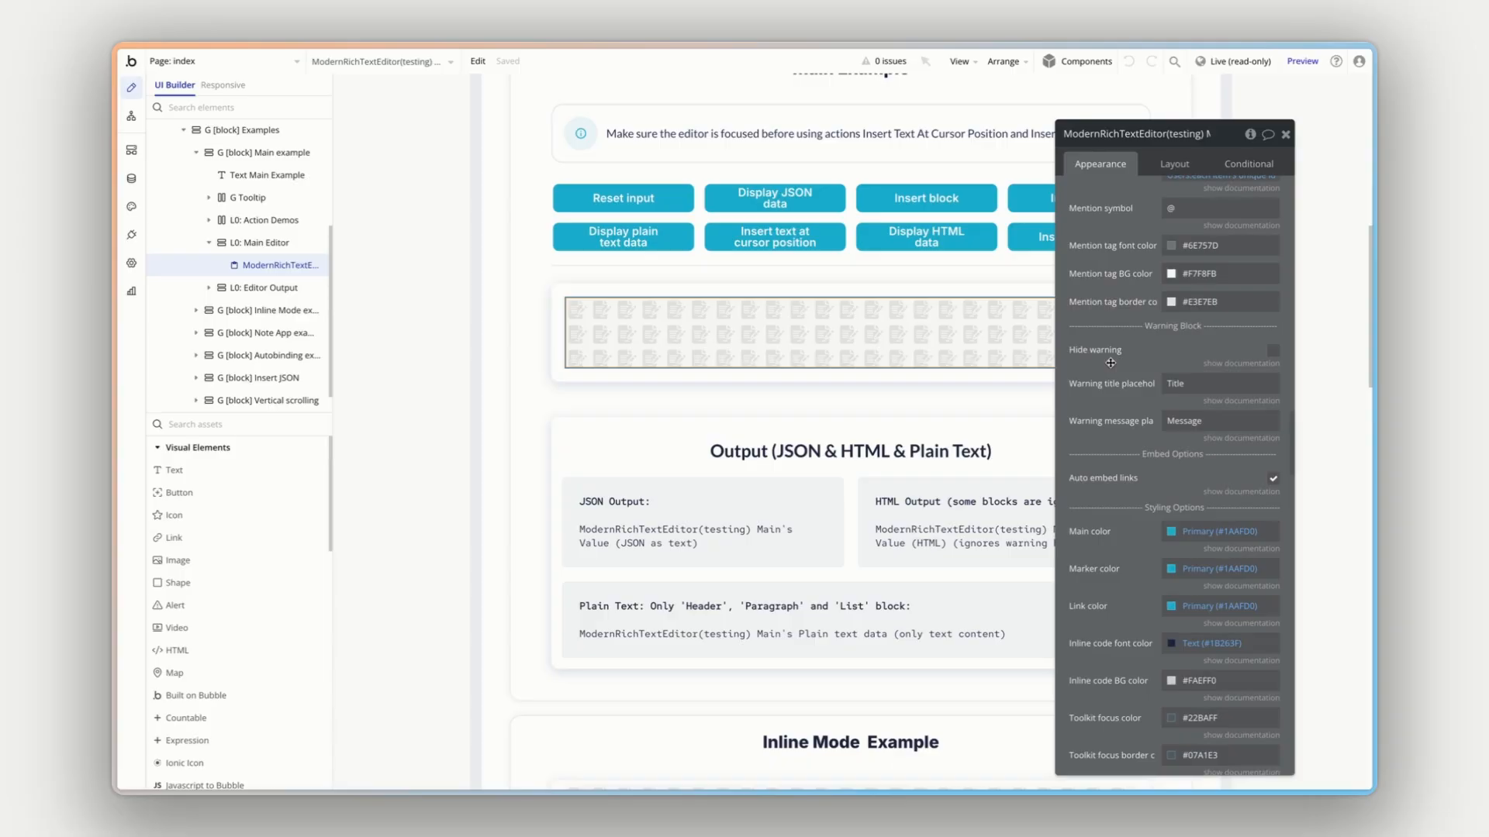
pyautogui.scroll(-15, 1110, 362)
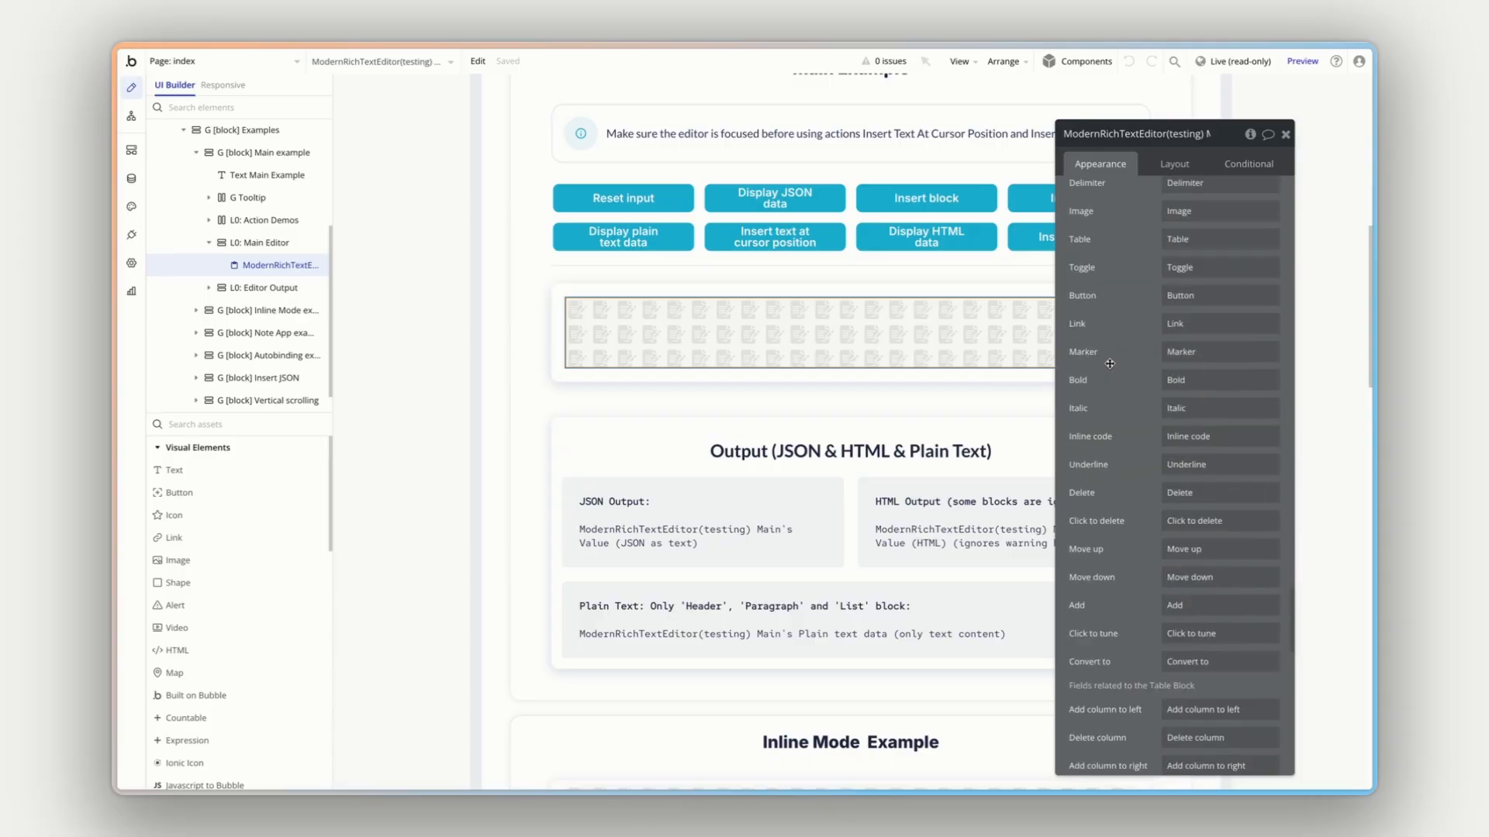
pyautogui.scroll(20, 1110, 363)
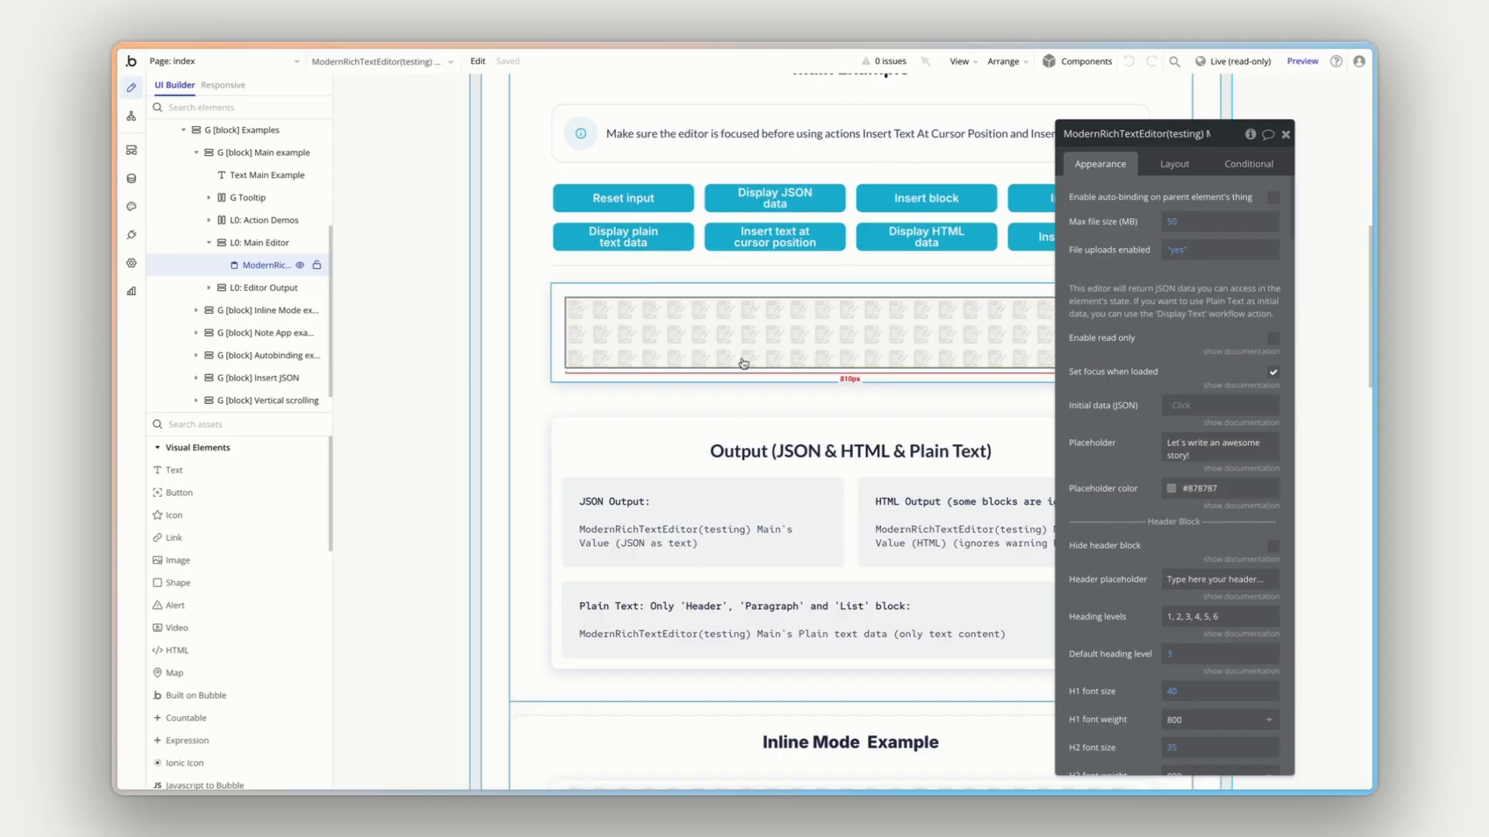
# - Open the properties of the JSON Output text element to see its data source
pyautogui.scroll(-3, 740, 398)
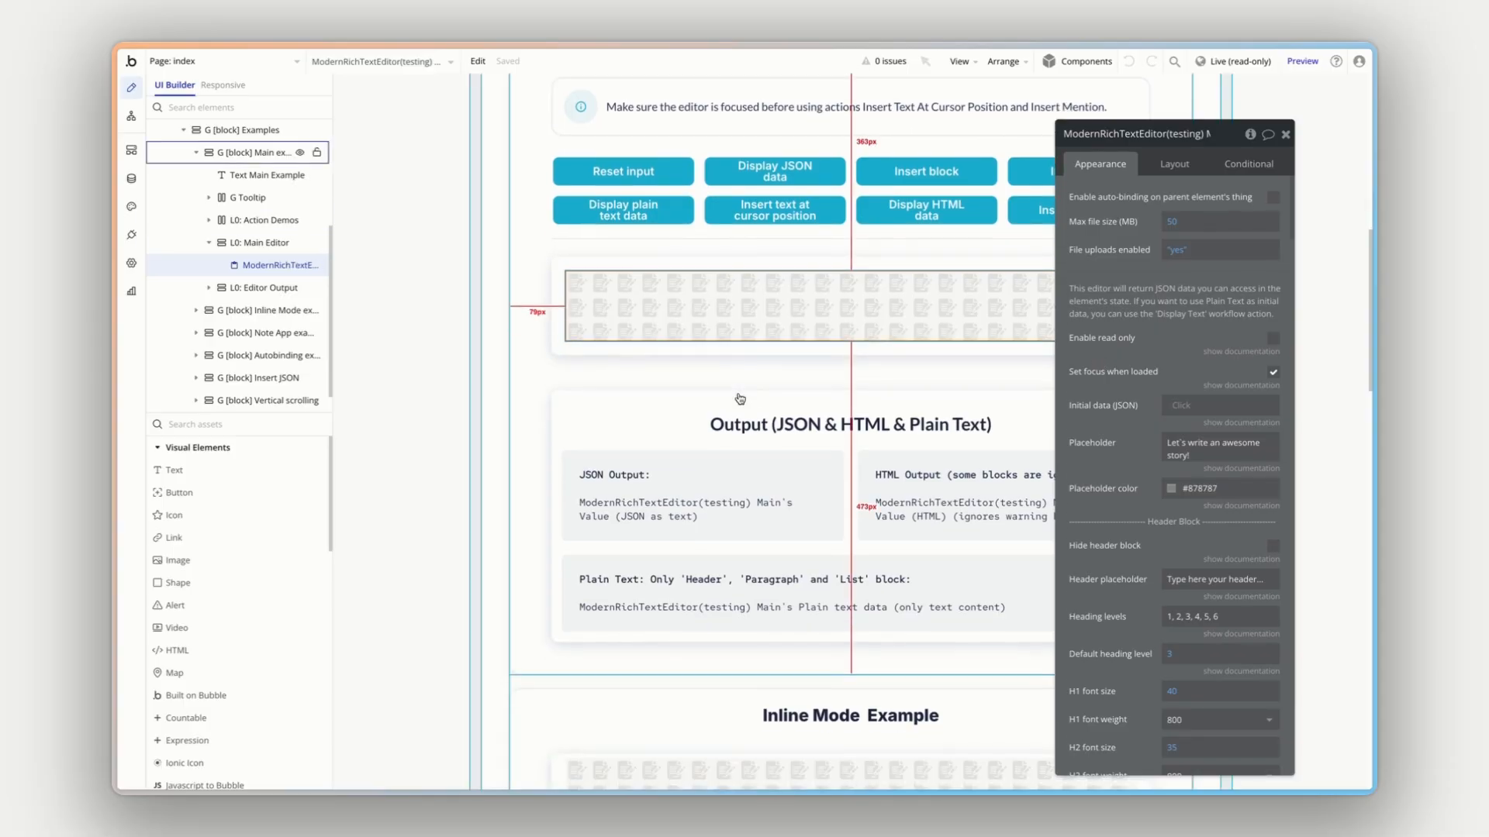
pyautogui.click(731, 388)
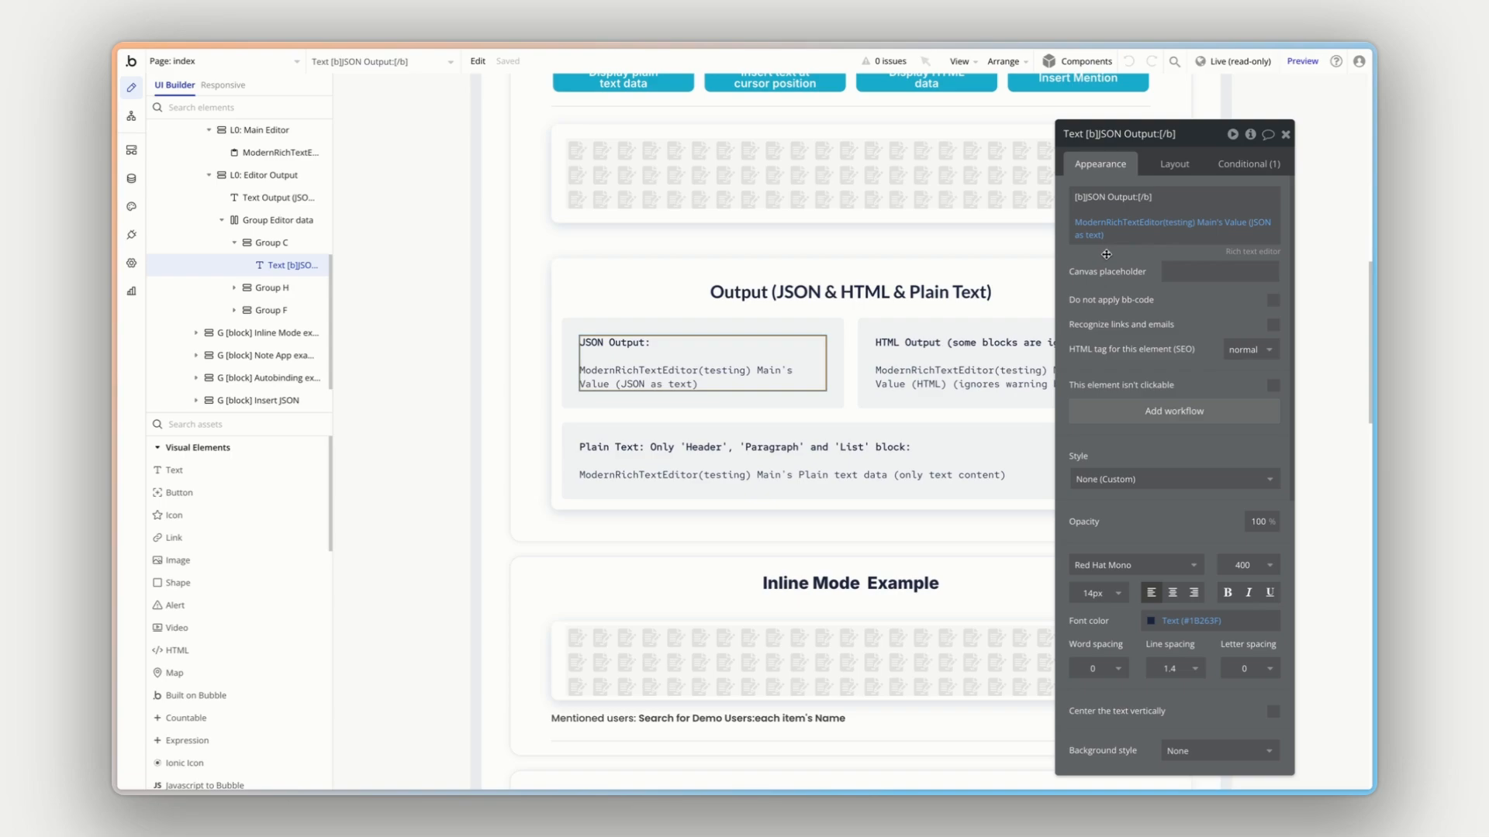
# - Inspect the workflows behind the Display plain text, Display JSON, Display HTML and Insert block buttons and return to the page design
pyautogui.click(131, 115)
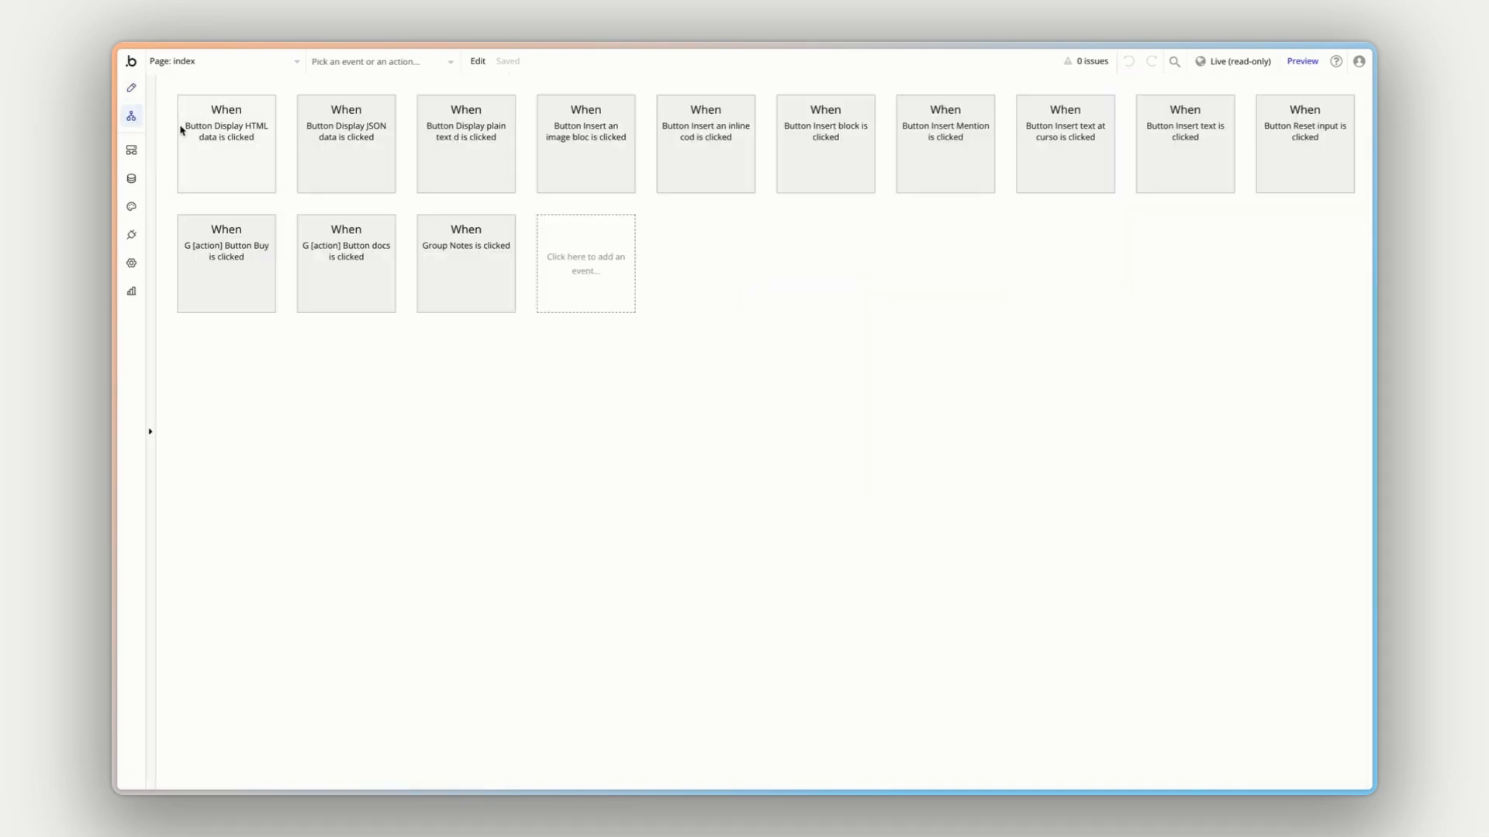
pyautogui.click(472, 158)
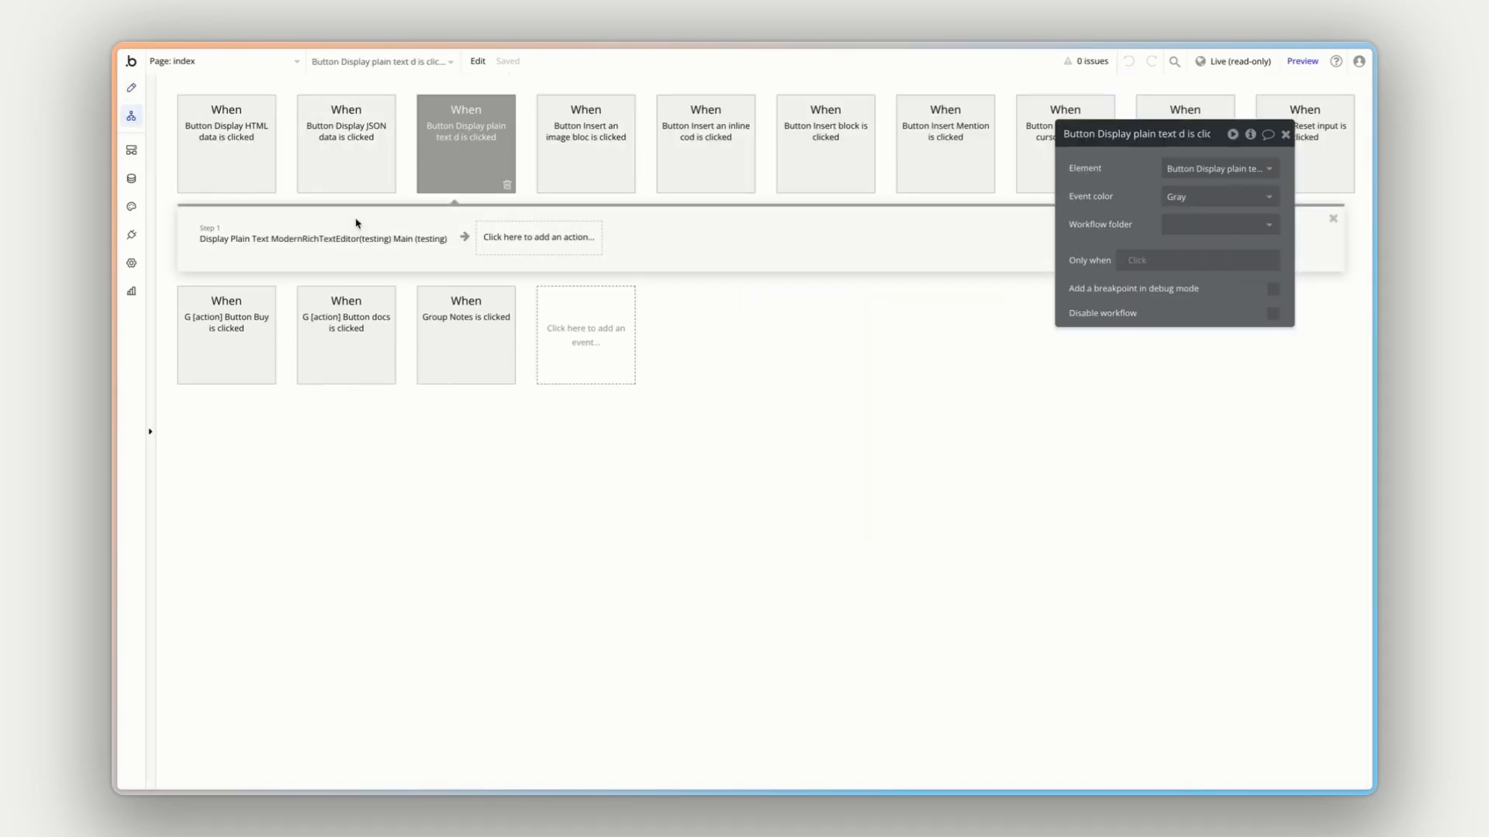
pyautogui.click(355, 235)
pyautogui.click(386, 149)
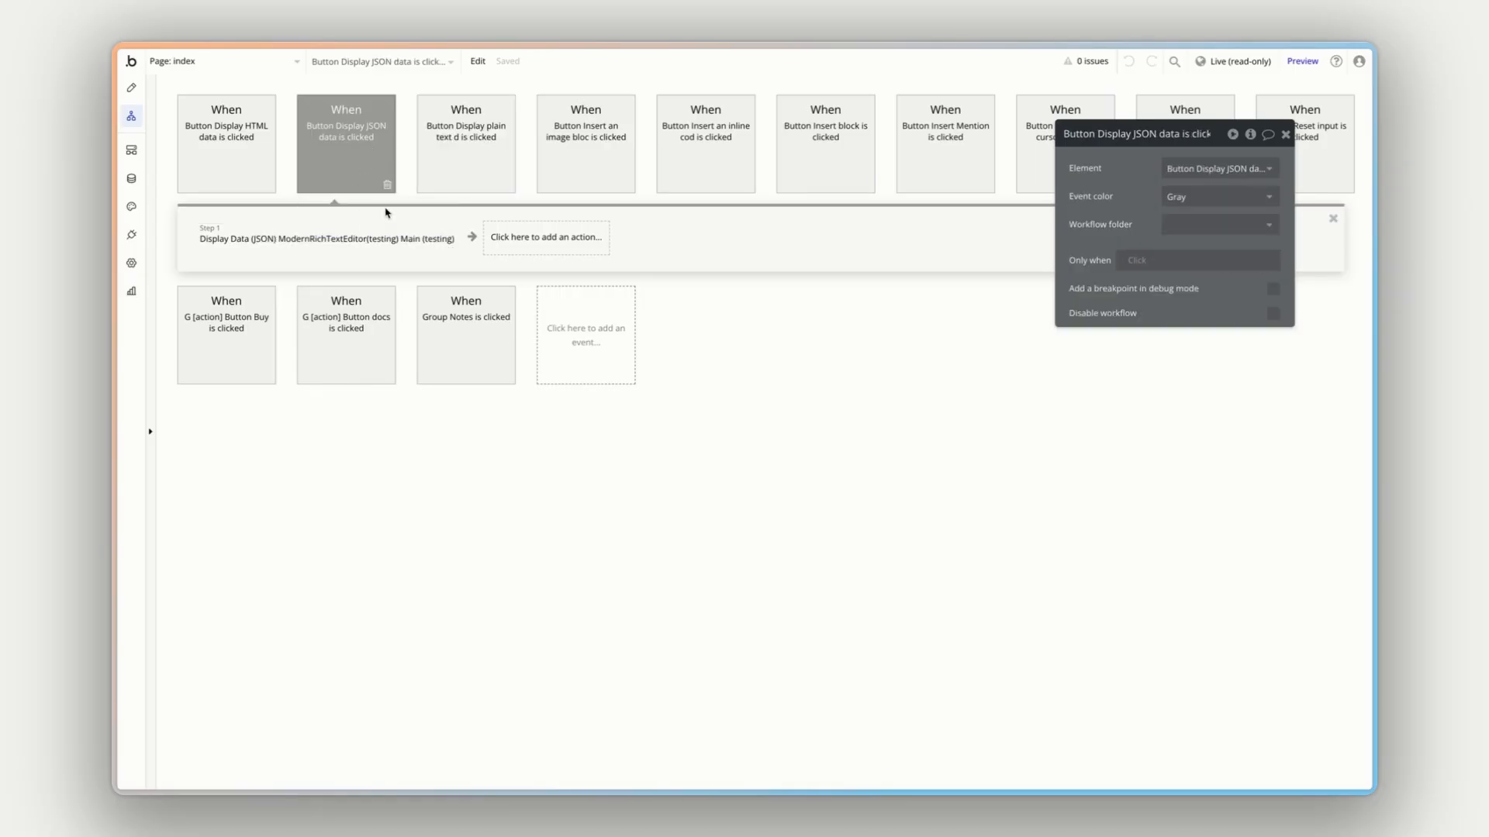
pyautogui.click(443, 155)
pyautogui.click(389, 170)
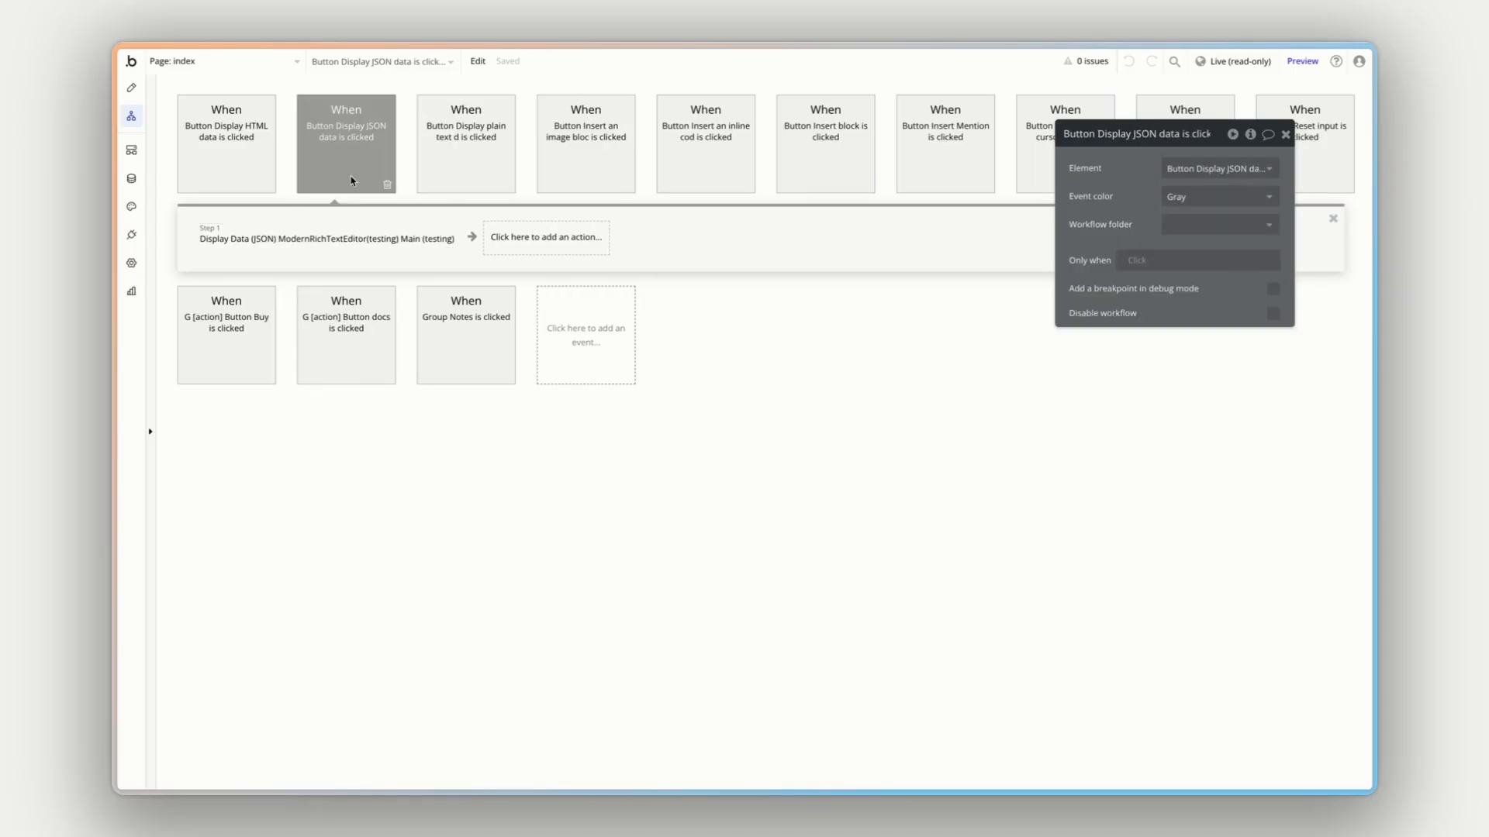
pyautogui.click(264, 159)
pyautogui.click(308, 236)
pyautogui.click(850, 152)
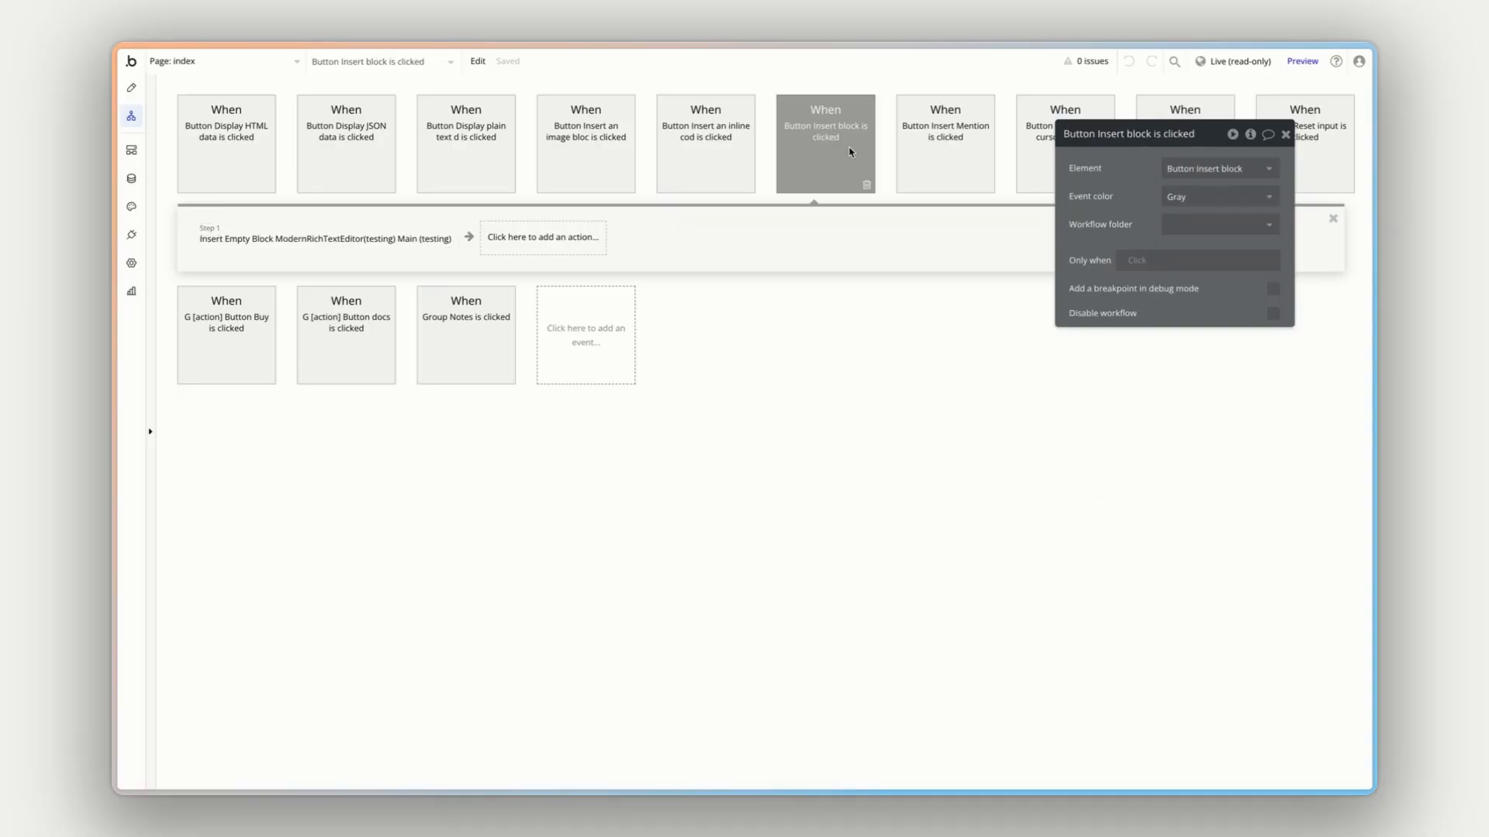
pyautogui.click(131, 88)
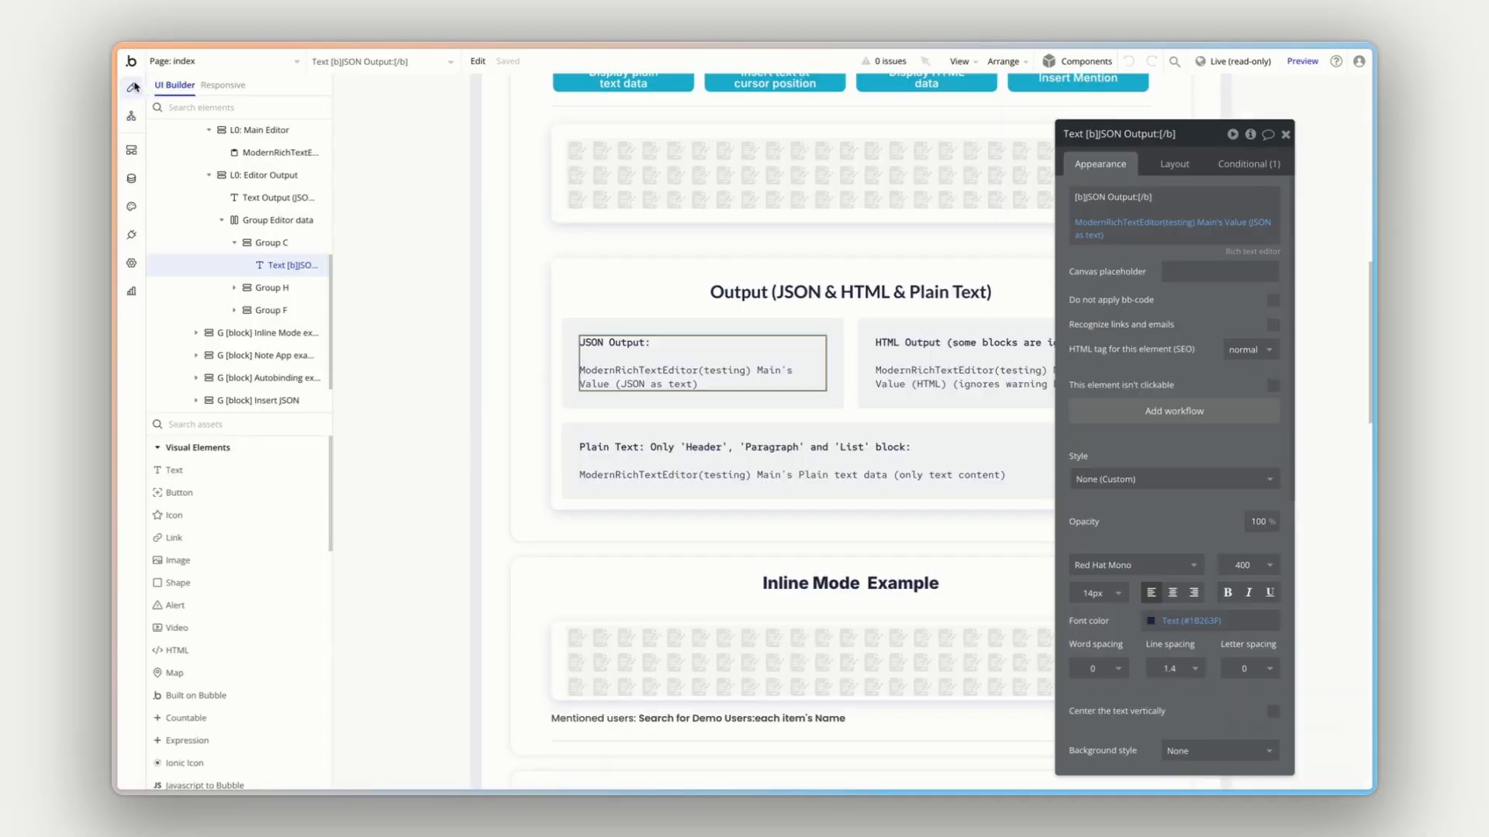
pyautogui.scroll(5, 467, 241)
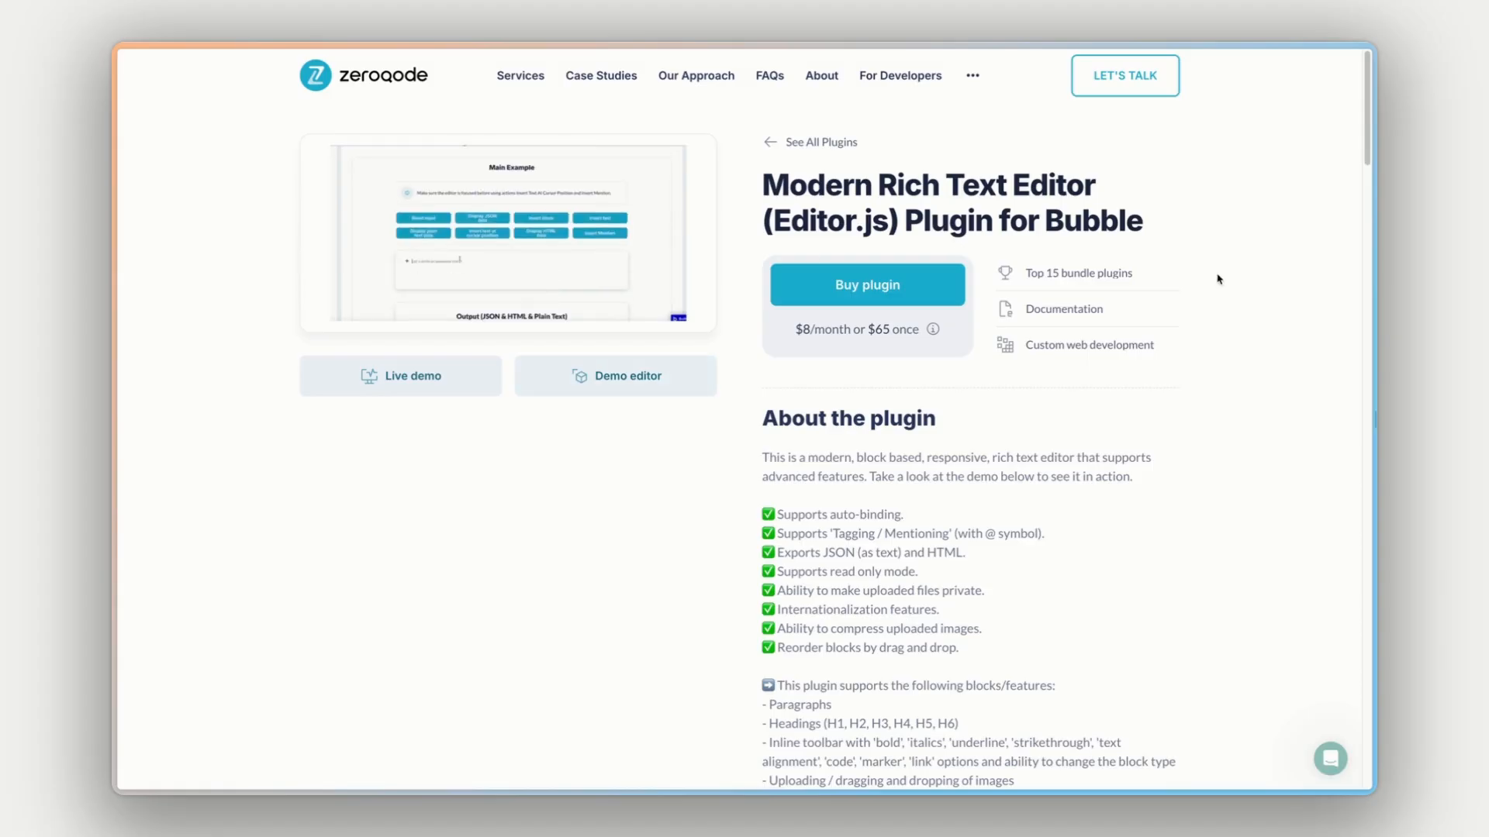
# - Open the plugin's documentation and review its introduction, supported features and the tables describing the element's fields
pyautogui.click(1085, 308)
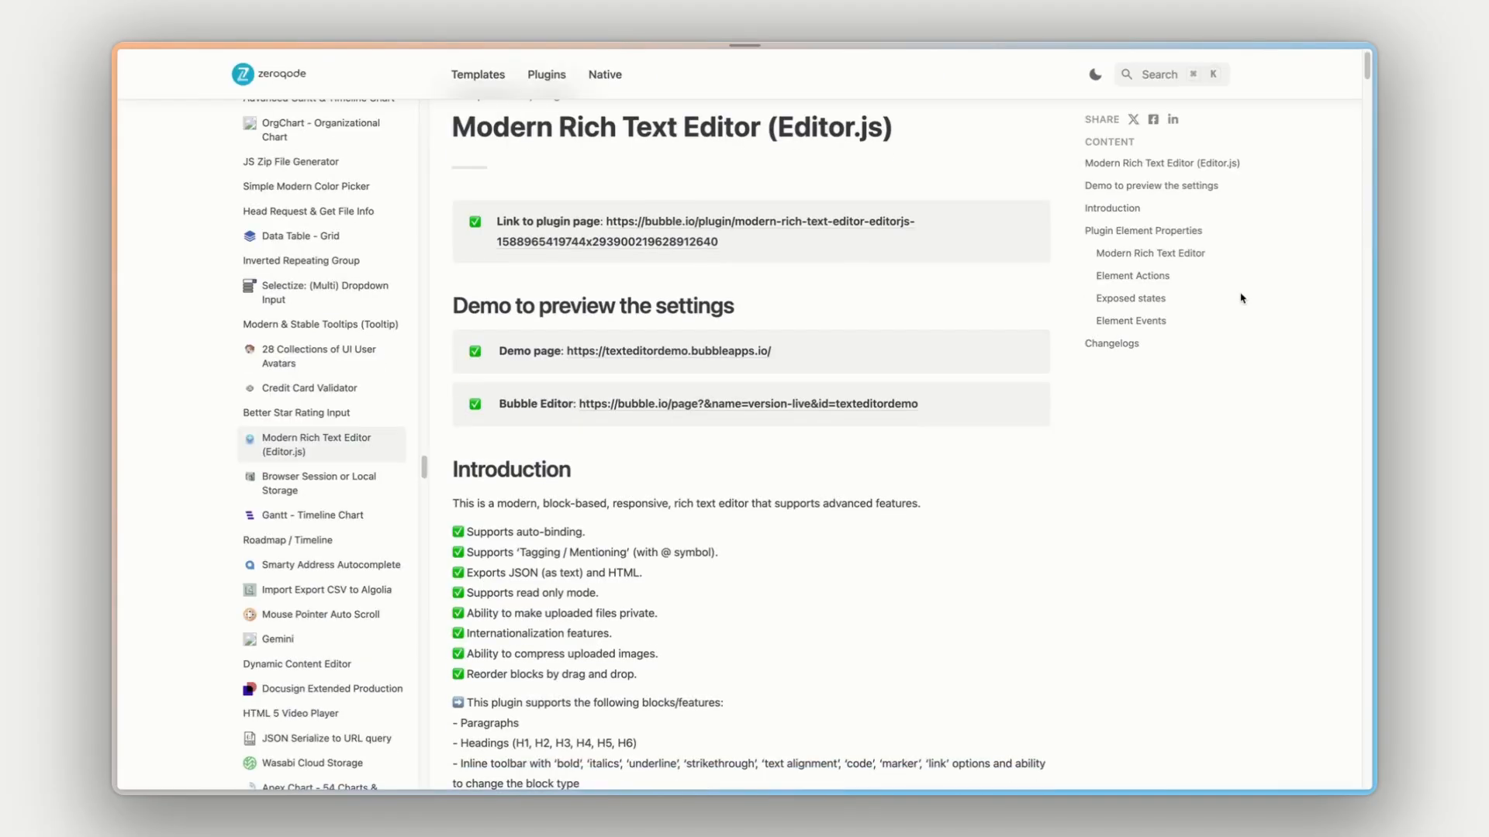
pyautogui.scroll(-20, 981, 419)
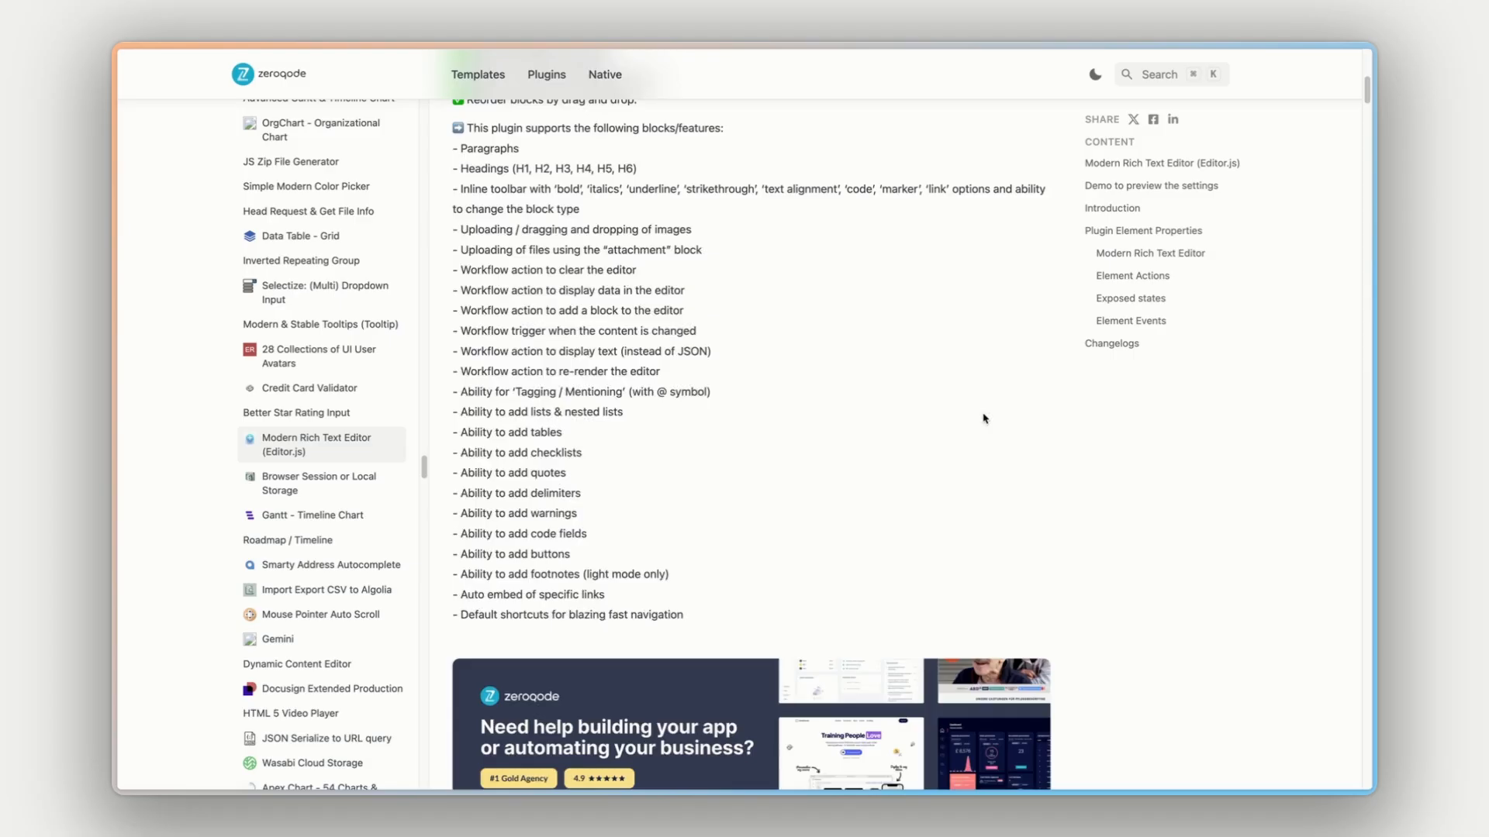
pyautogui.scroll(1, 1008, 417)
pyautogui.scroll(-10, 1008, 418)
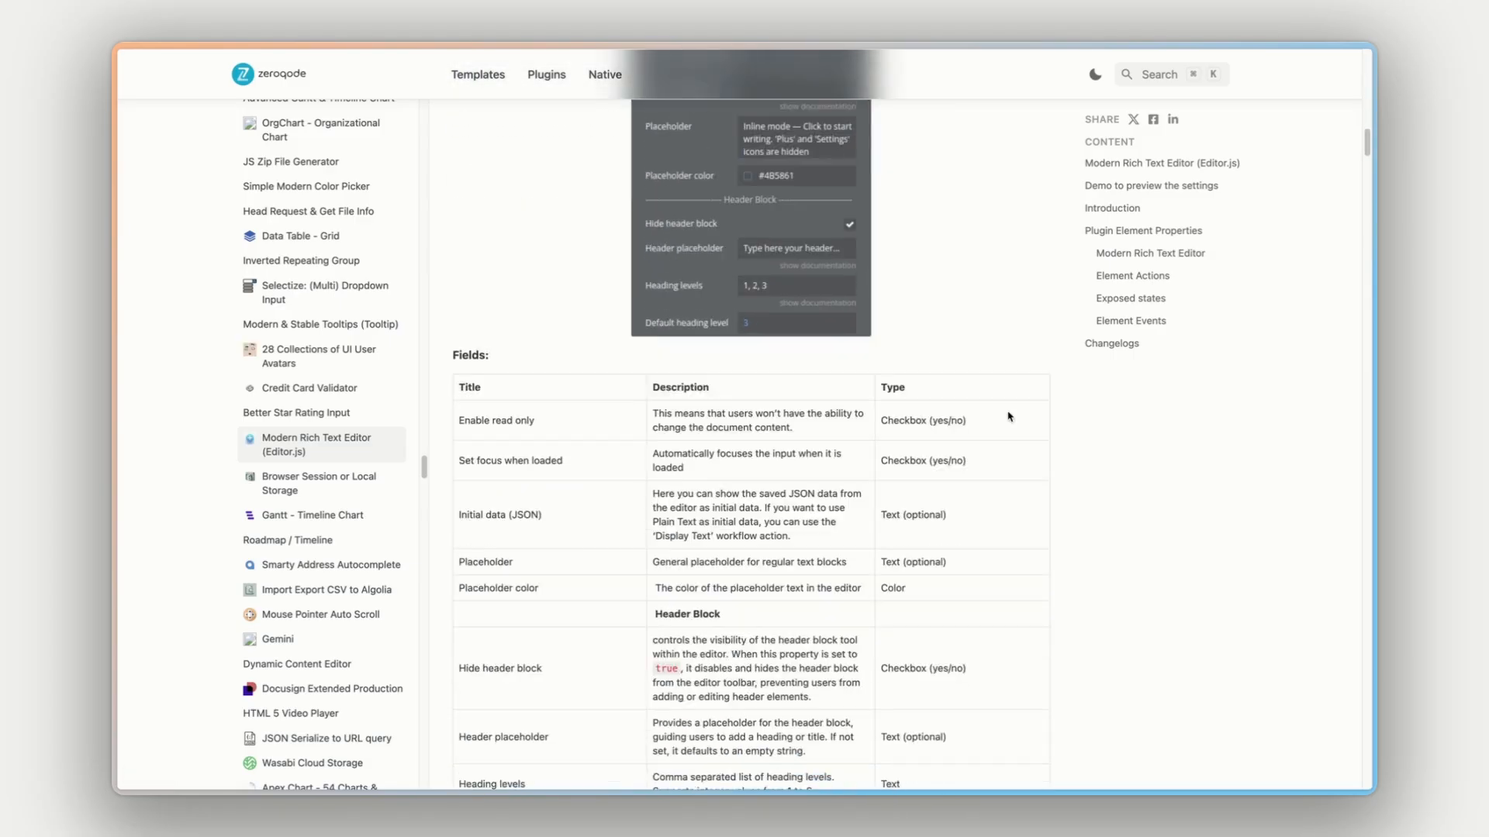
pyautogui.scroll(-10, 1005, 369)
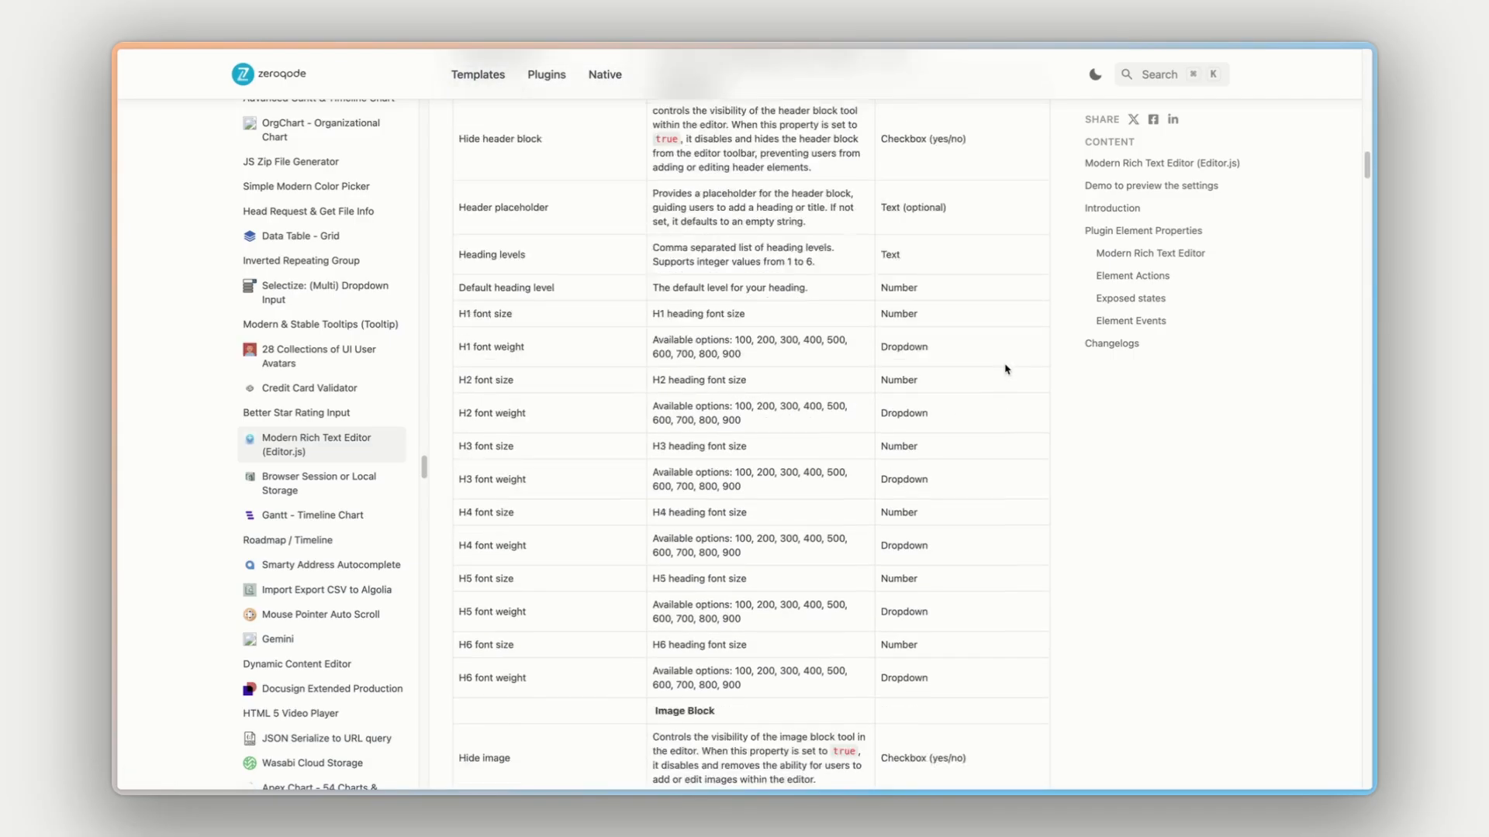
pyautogui.scroll(-15, 1006, 369)
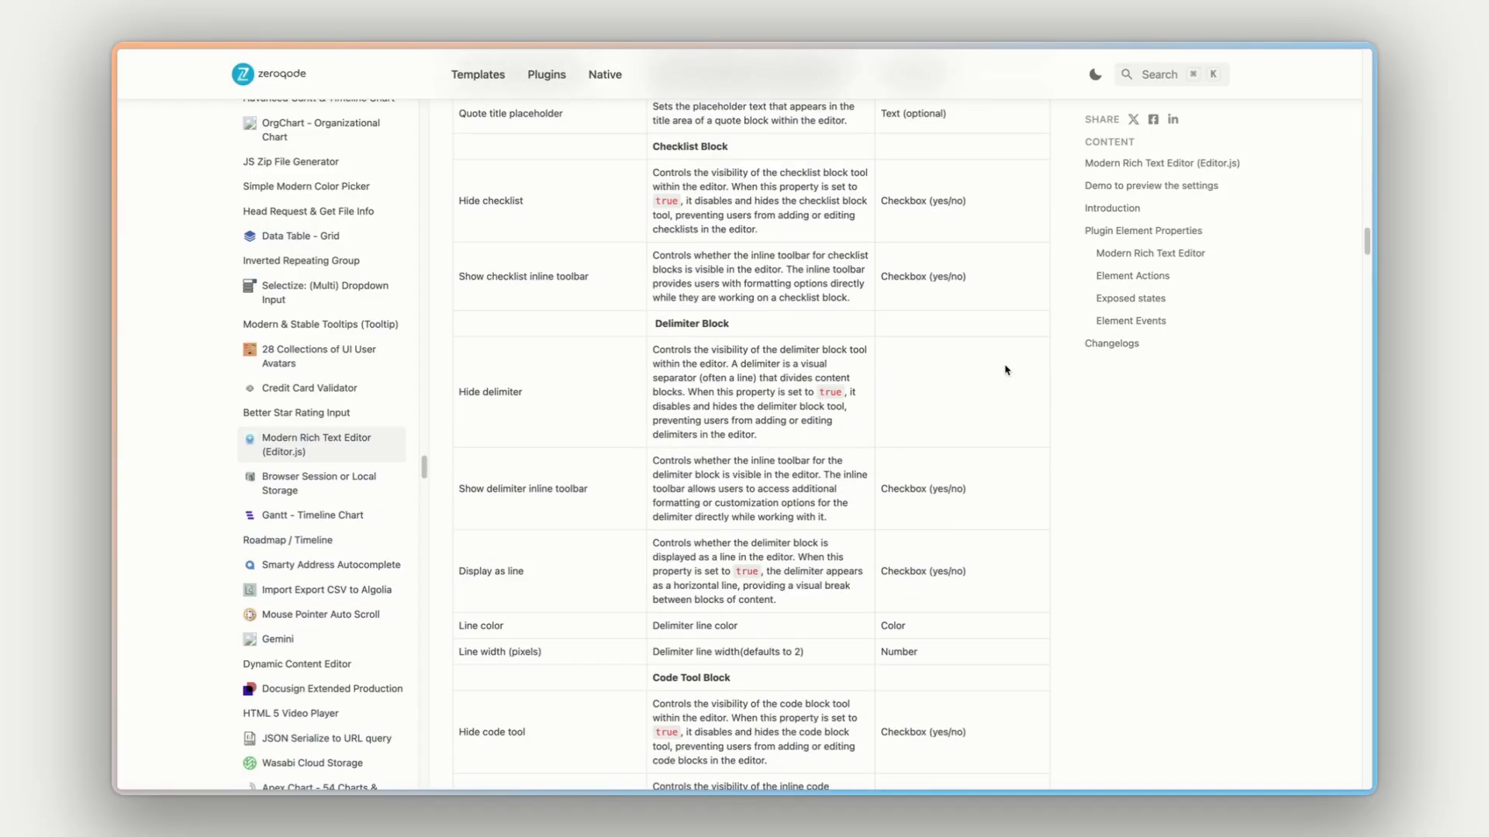
pyautogui.scroll(-10, 1006, 370)
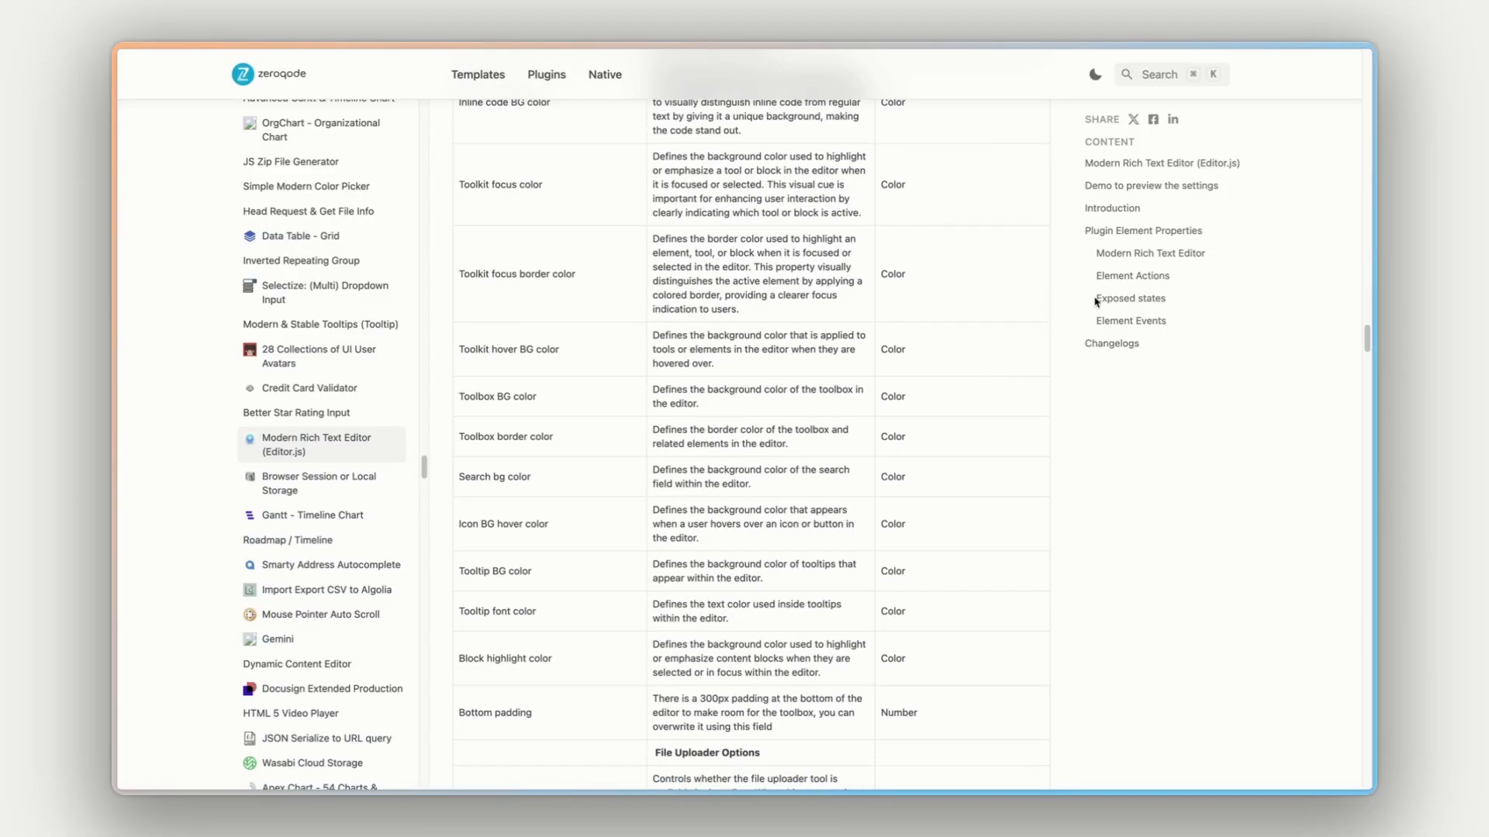
# - Review the documented Element Actions, Exposed states and Element Events, including the Insert Block Using JSON and Display Plain Text actions
pyautogui.click(1132, 276)
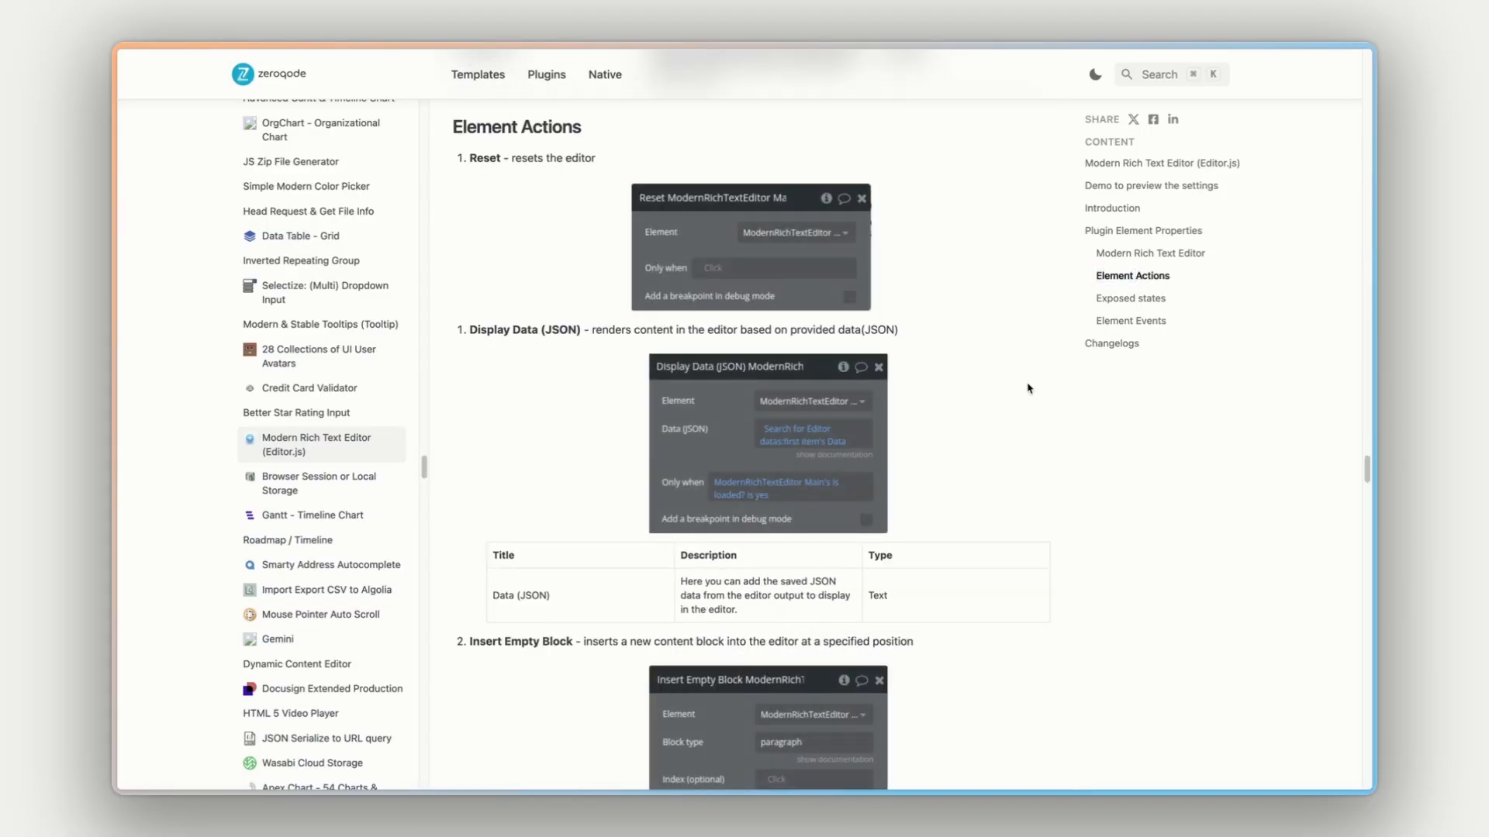
pyautogui.click(1131, 300)
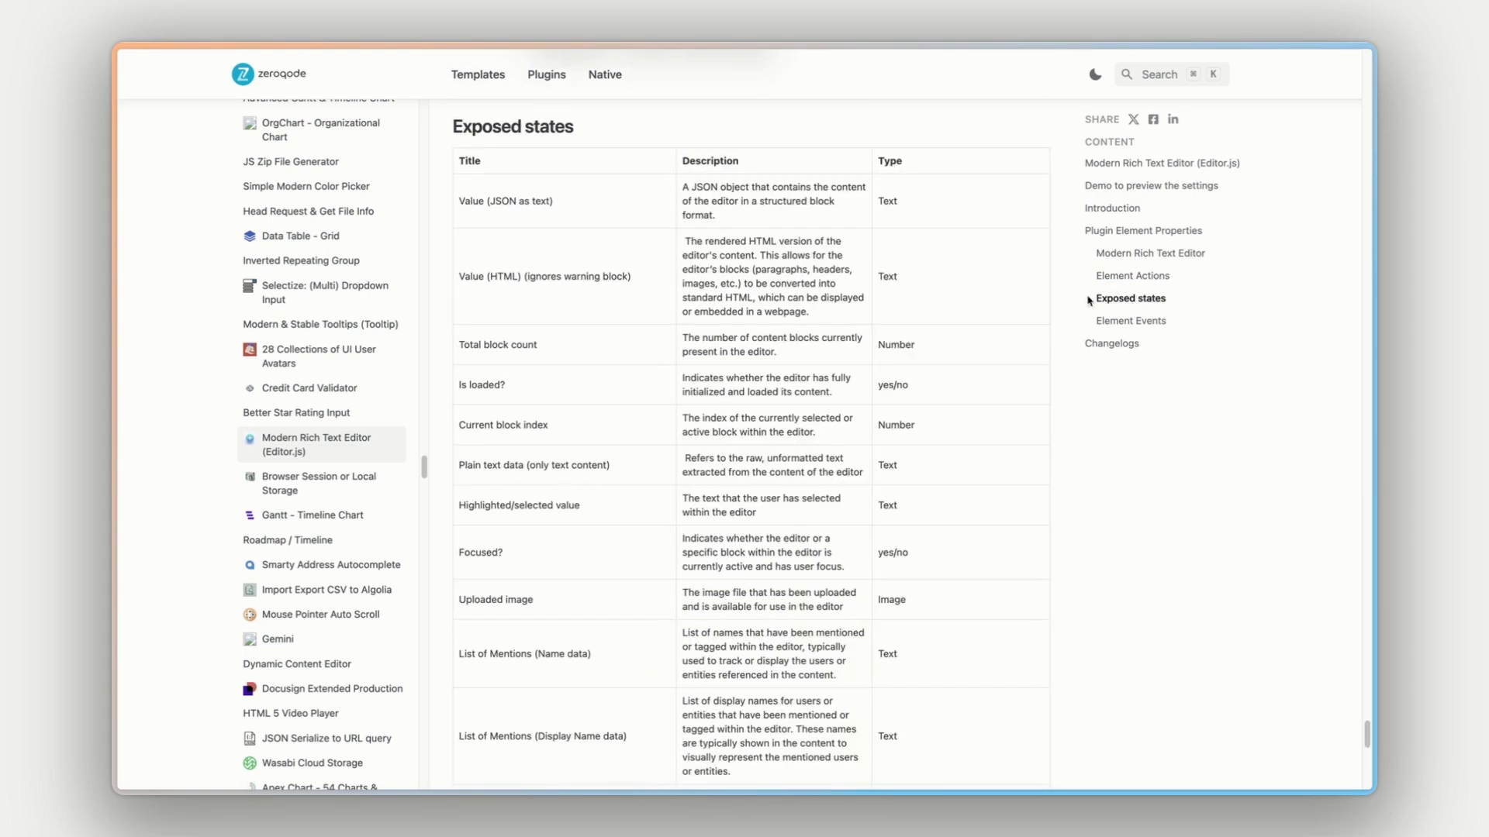
pyautogui.click(1122, 320)
pyautogui.scroll(15, 964, 325)
pyautogui.scroll(10, 964, 326)
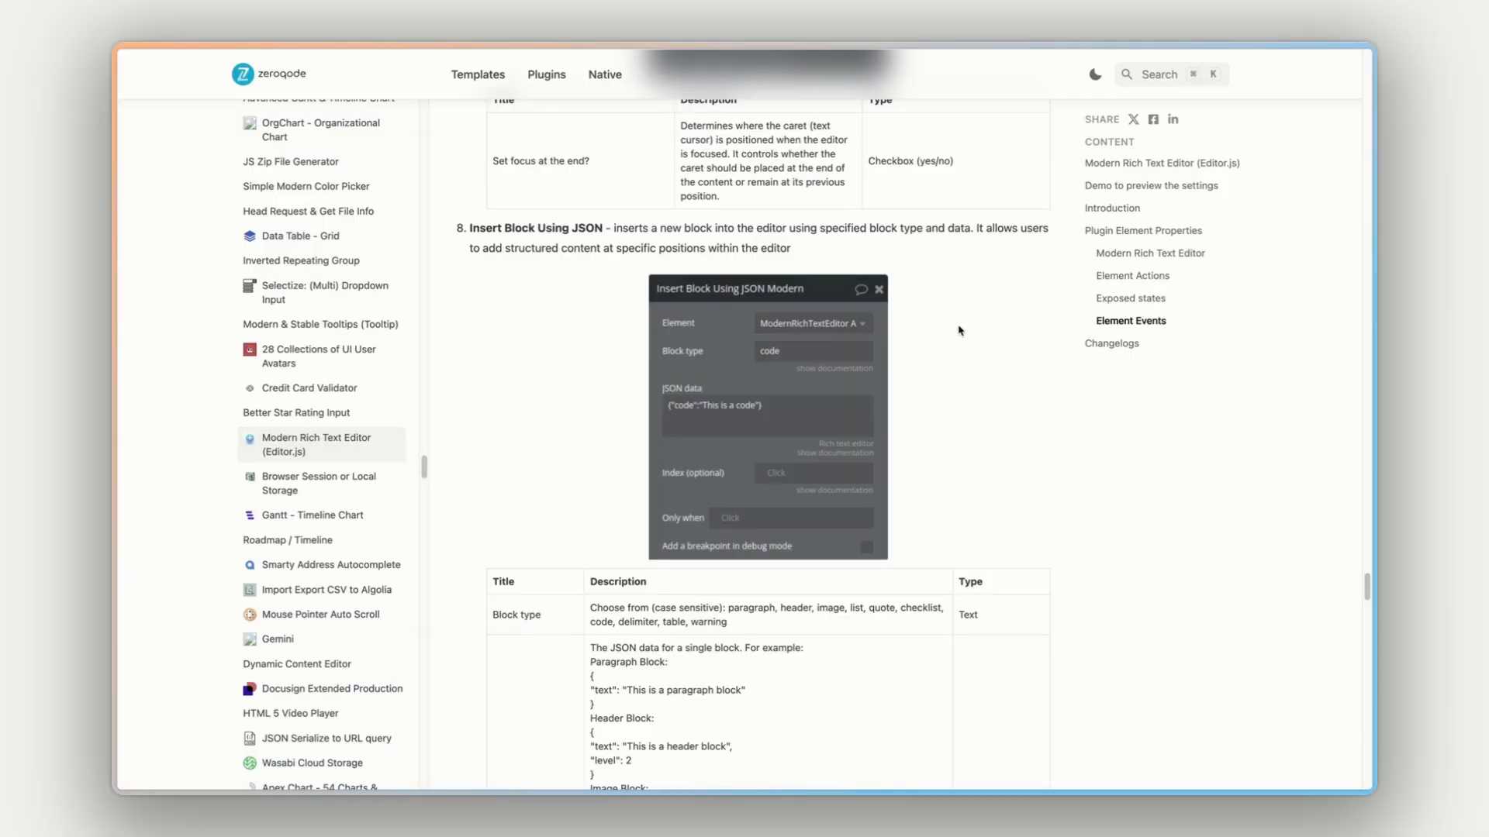
pyautogui.scroll(15, 959, 331)
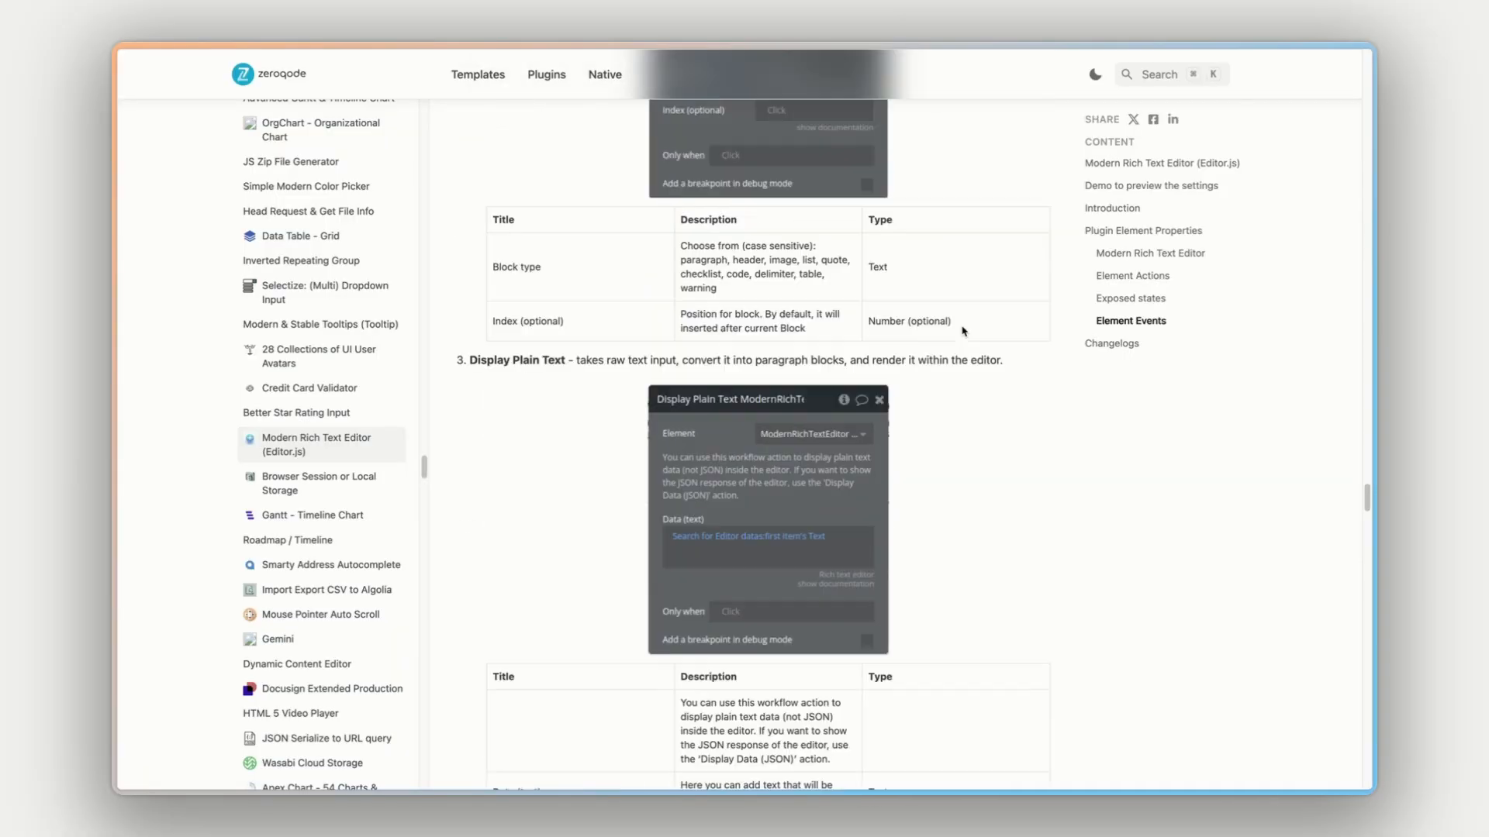
pyautogui.scroll(10, 964, 331)
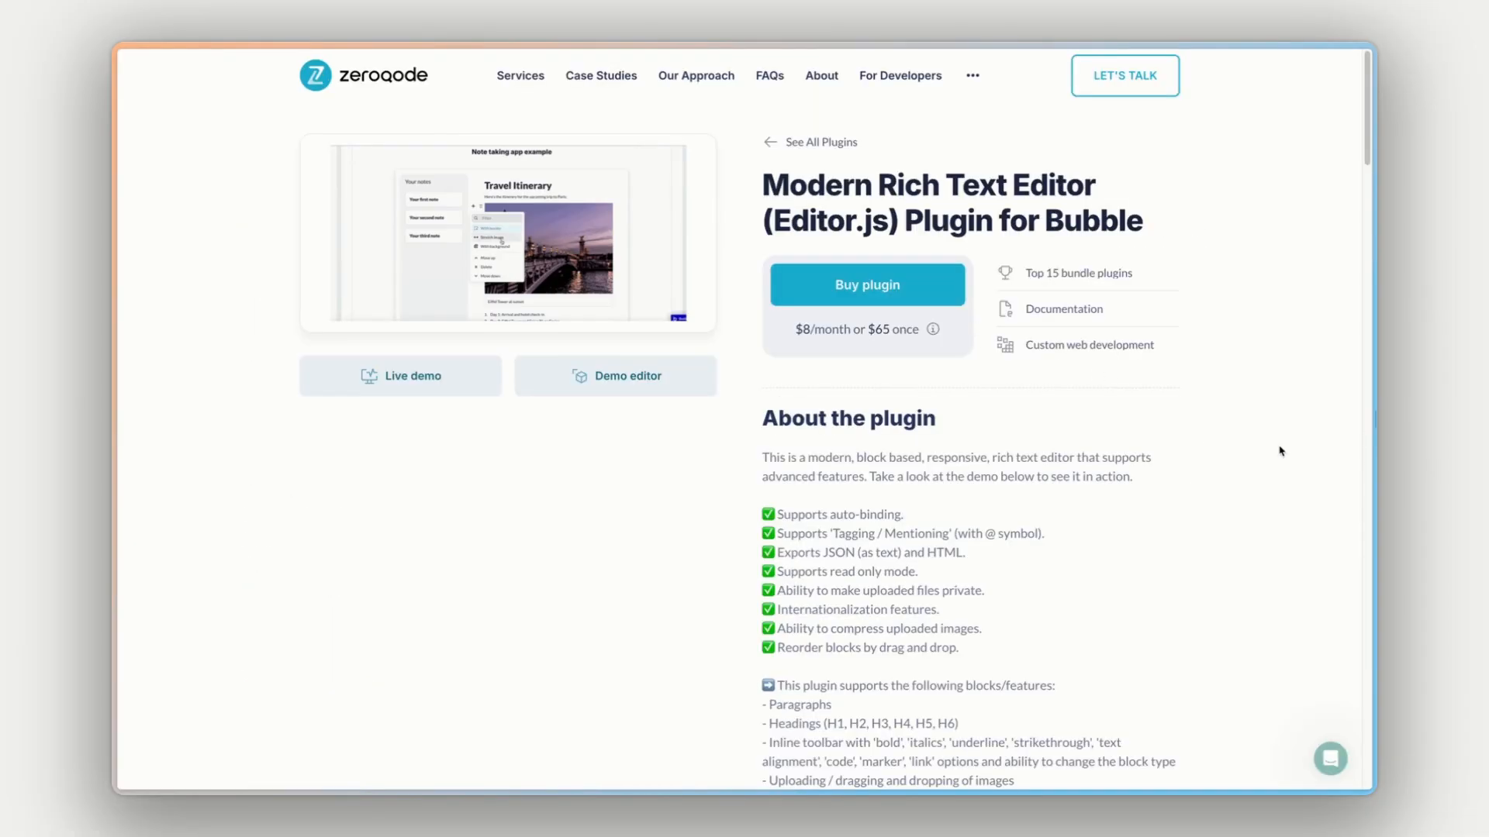
# - Open the support chat on the Modern Rich Text Editor plugin page
pyautogui.click(1331, 758)
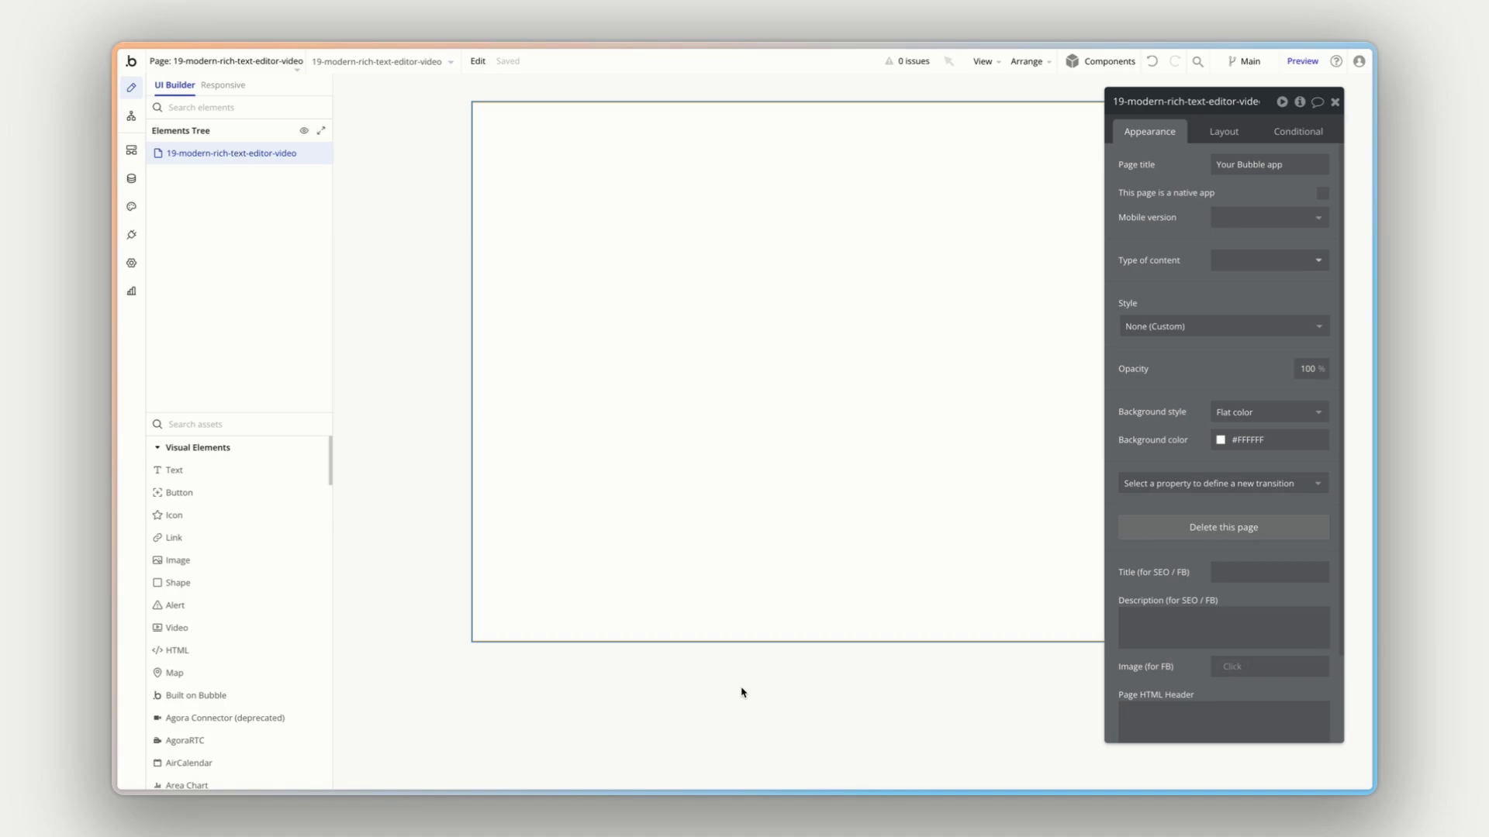
# - From the Bubble app's installed plugins, search for new plugins with "modern rich text editor"
pyautogui.click(132, 236)
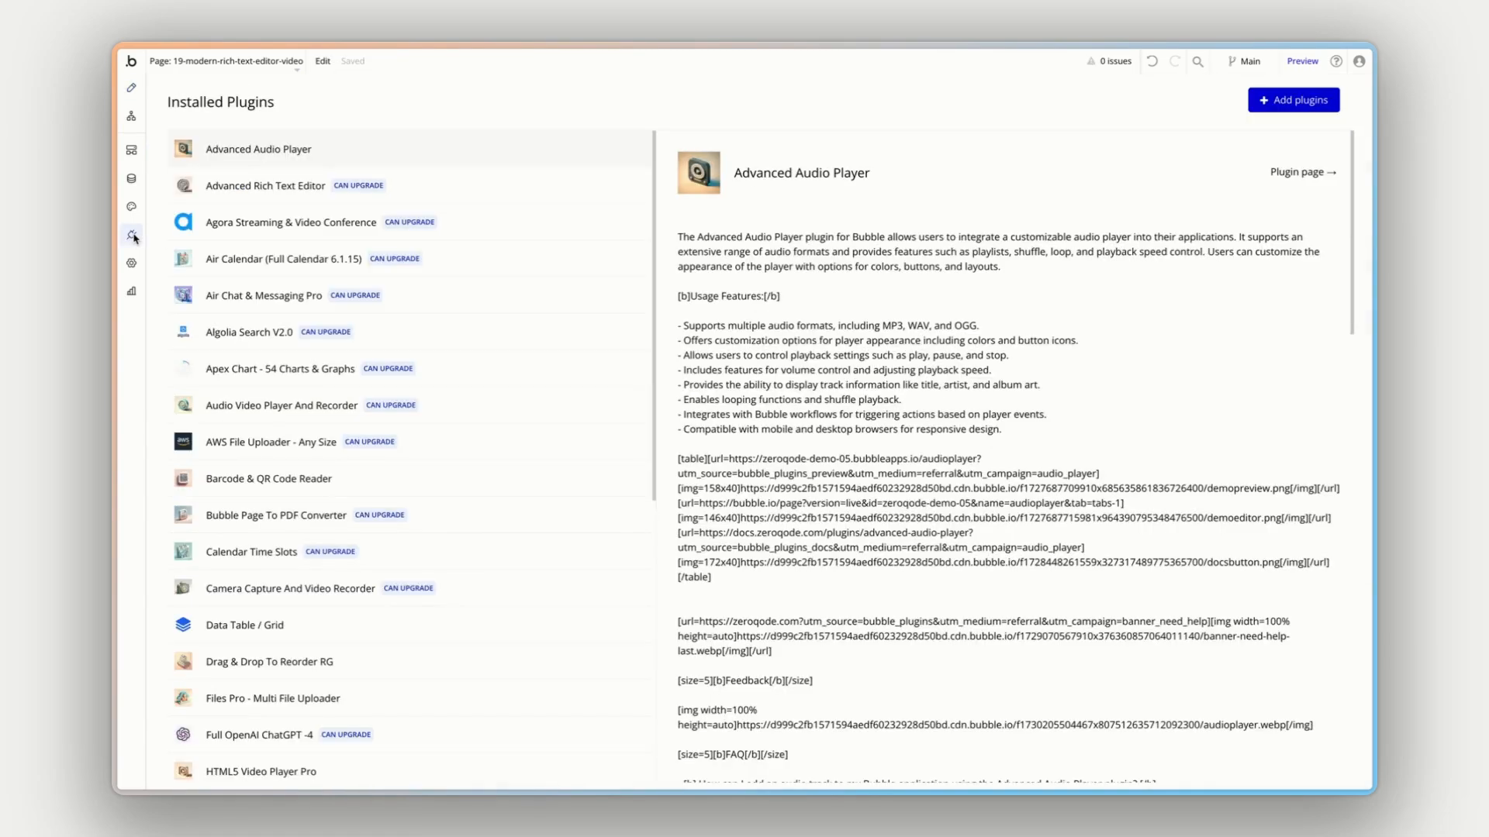
pyautogui.click(1301, 103)
pyautogui.write('modern ')
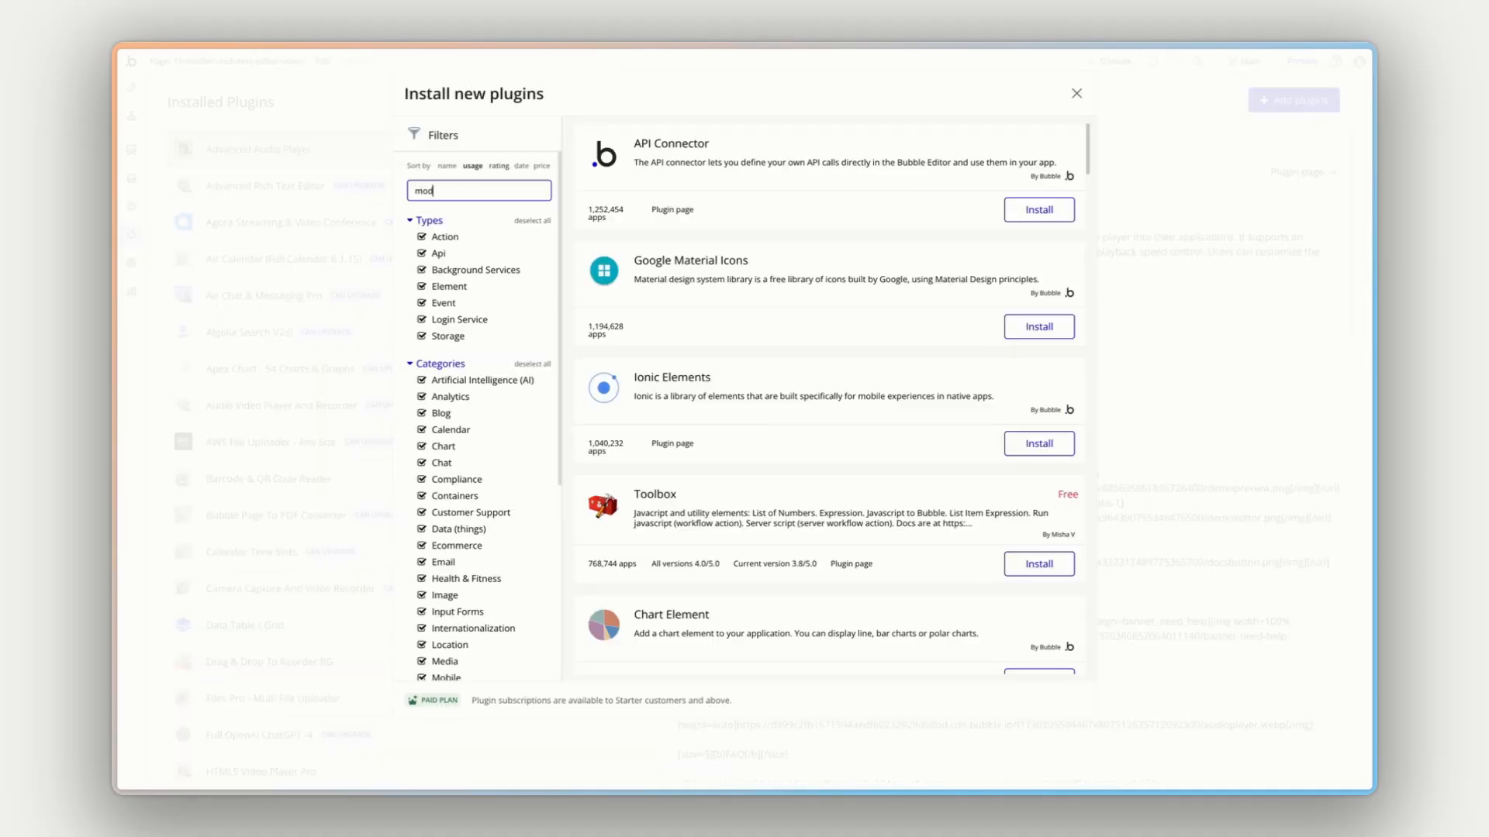
pyautogui.write('rich text editor')
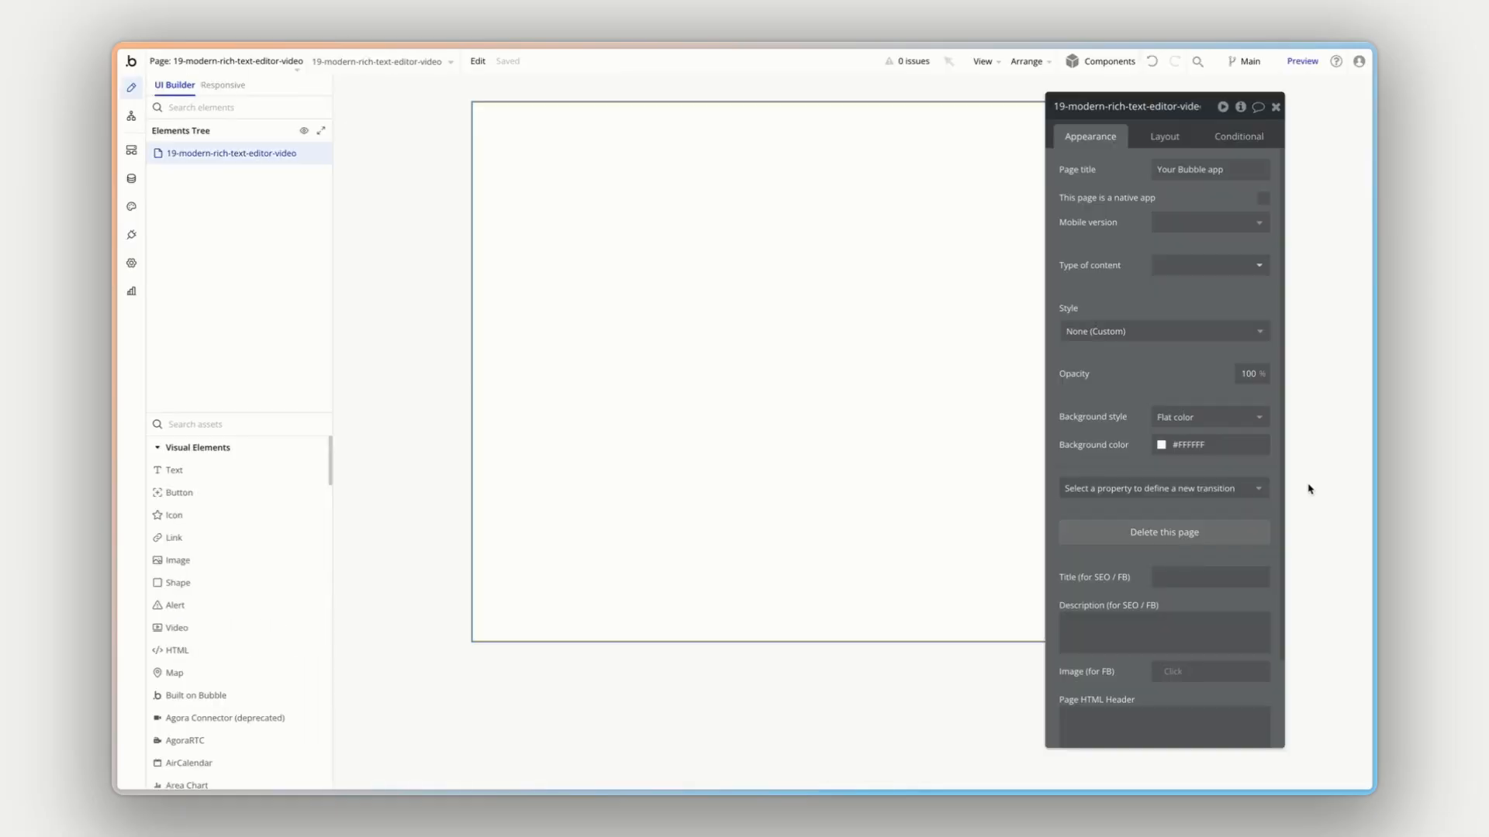
# - Find the Modern Rich Text Editor element with "modern", place it on the blank page and move its properties aside
pyautogui.click(226, 421)
pyautogui.write('modern')
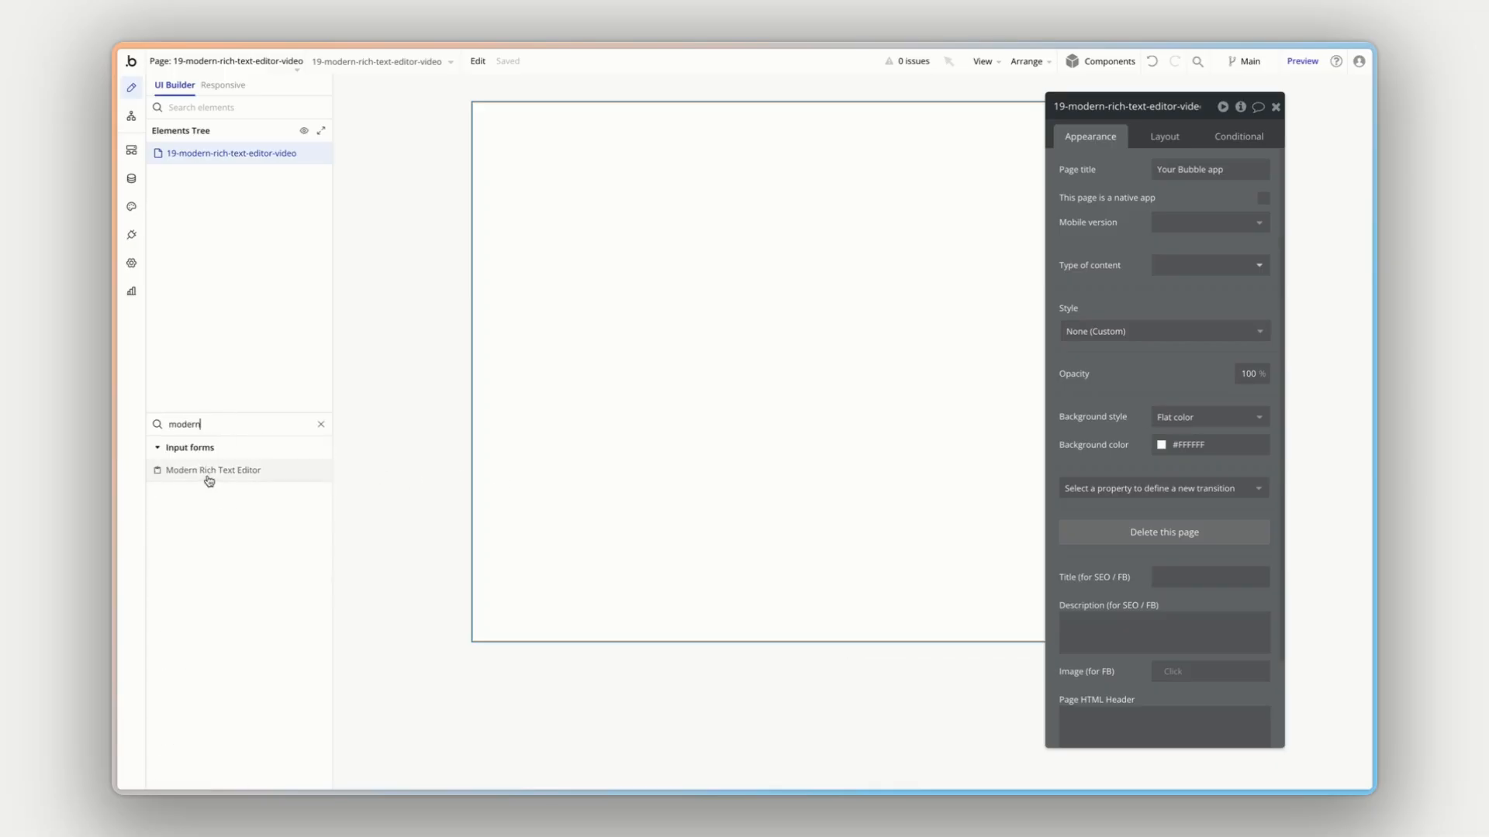
pyautogui.moveTo(224, 470); pyautogui.dragTo(591, 338)
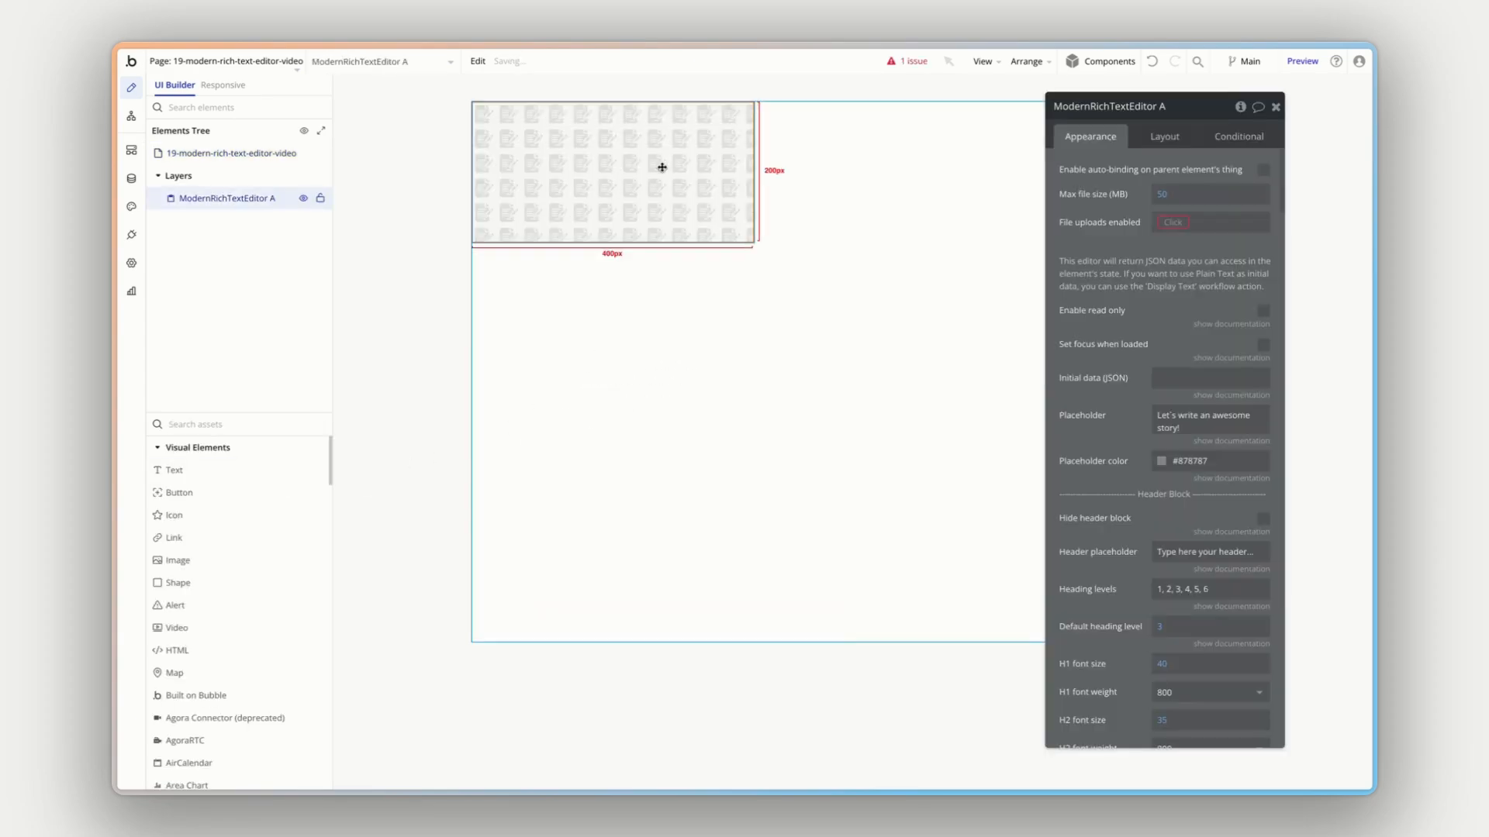
pyautogui.moveTo(1093, 245); pyautogui.dragTo(933, 242)
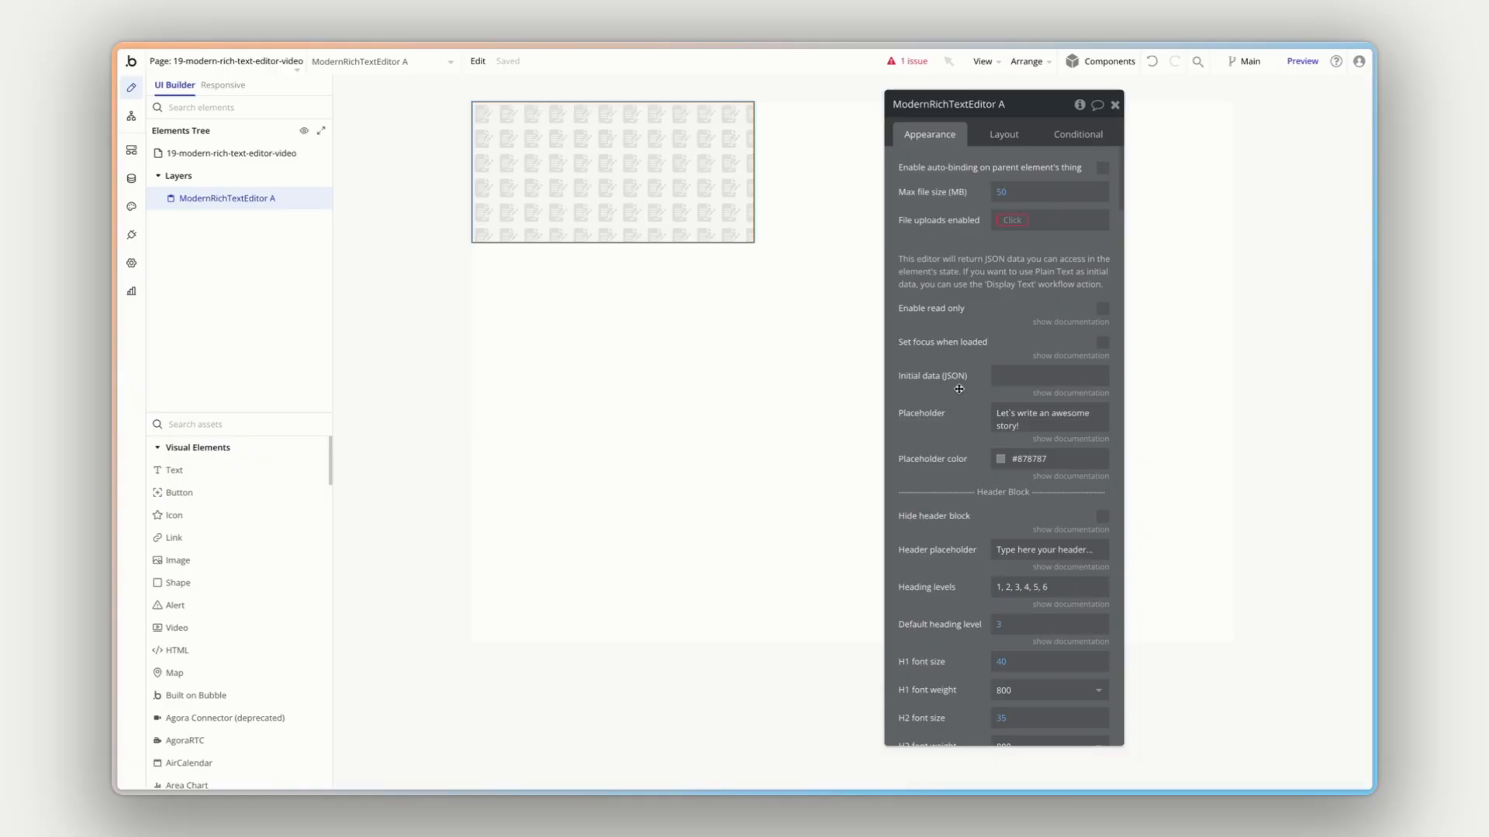
# - Preview the page and enter the test text "fgdfgdfg" in the rich text editor
pyautogui.click(1293, 70)
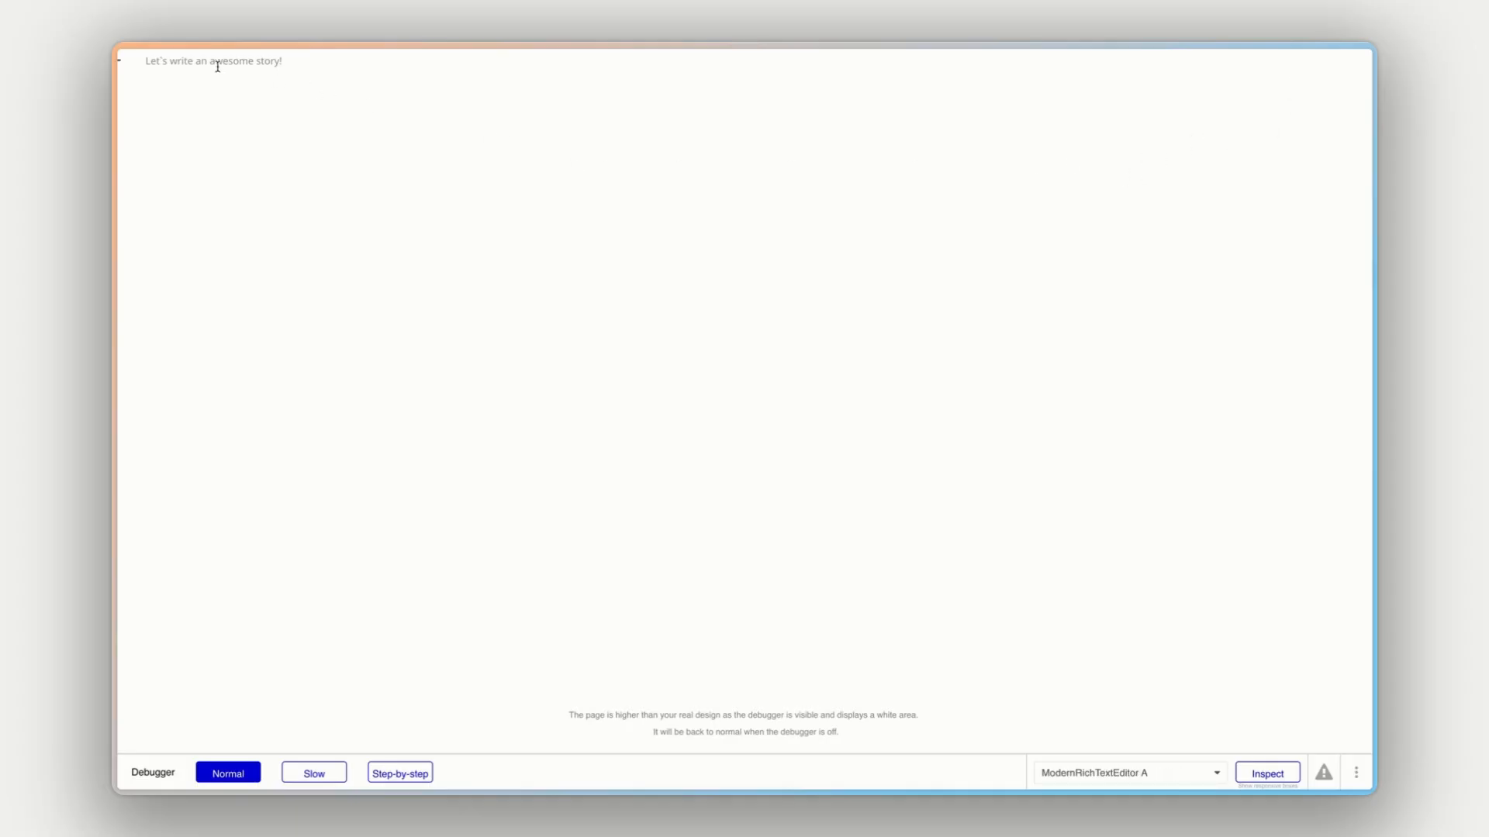
pyautogui.click(190, 65)
pyautogui.write('fgdfgdfg')
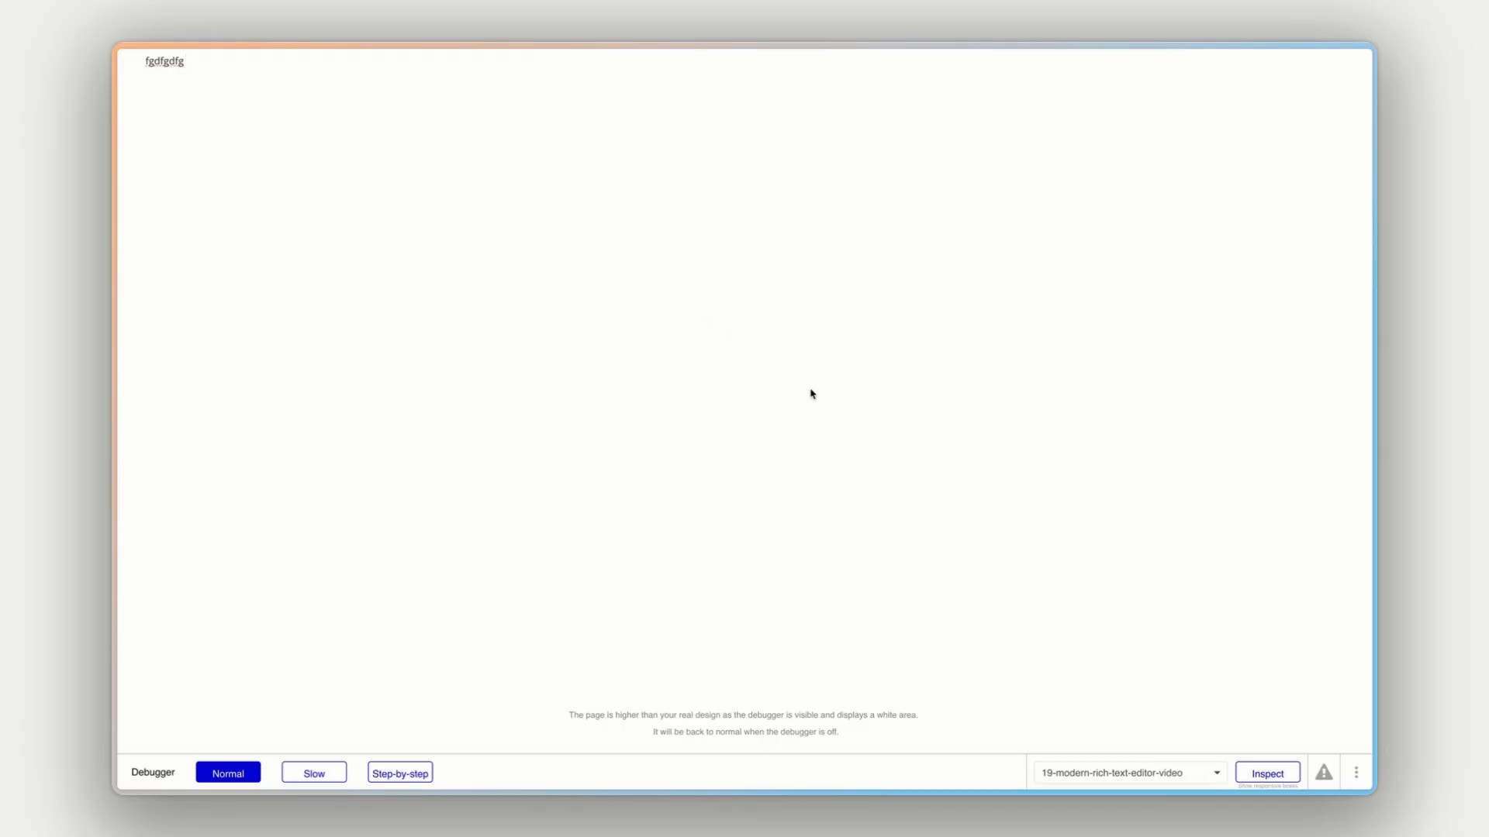
# - Return to the page design and group the rich text editor element in a Column container
pyautogui.press('super+alt+Left')
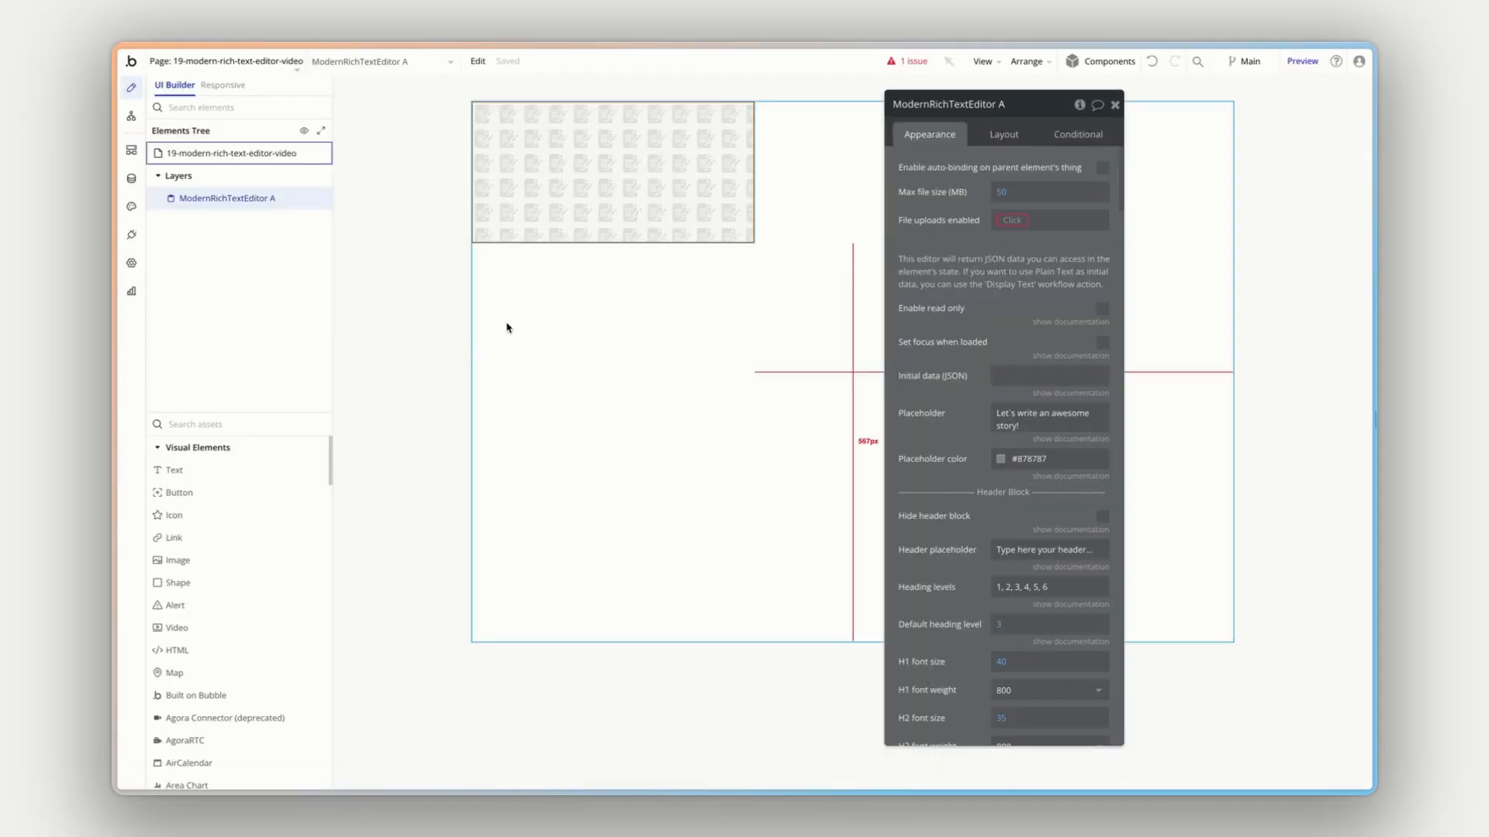
pyautogui.rightClick(540, 209)
pyautogui.moveTo(654, 323)
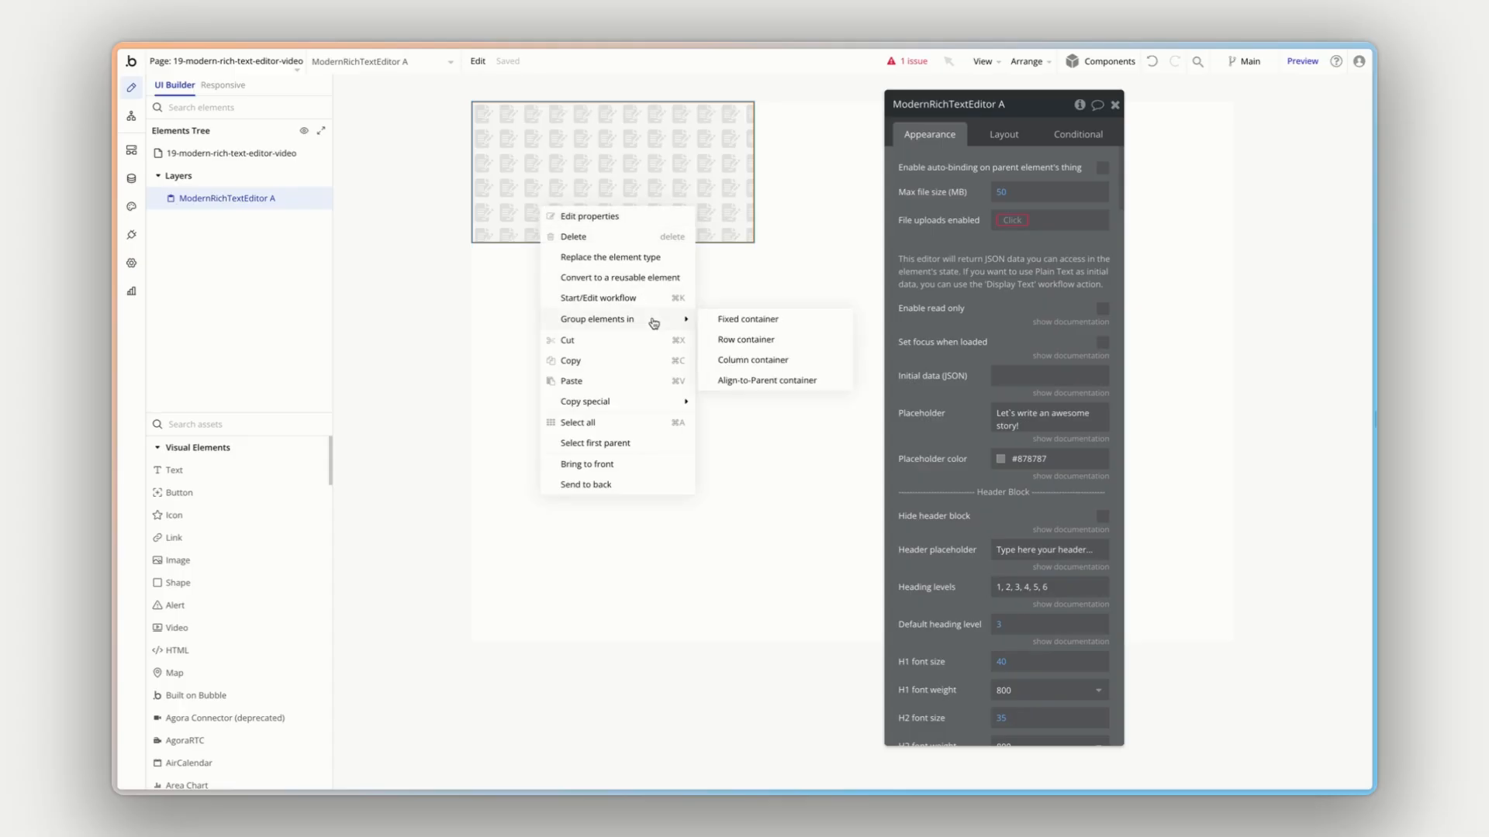
pyautogui.click(764, 359)
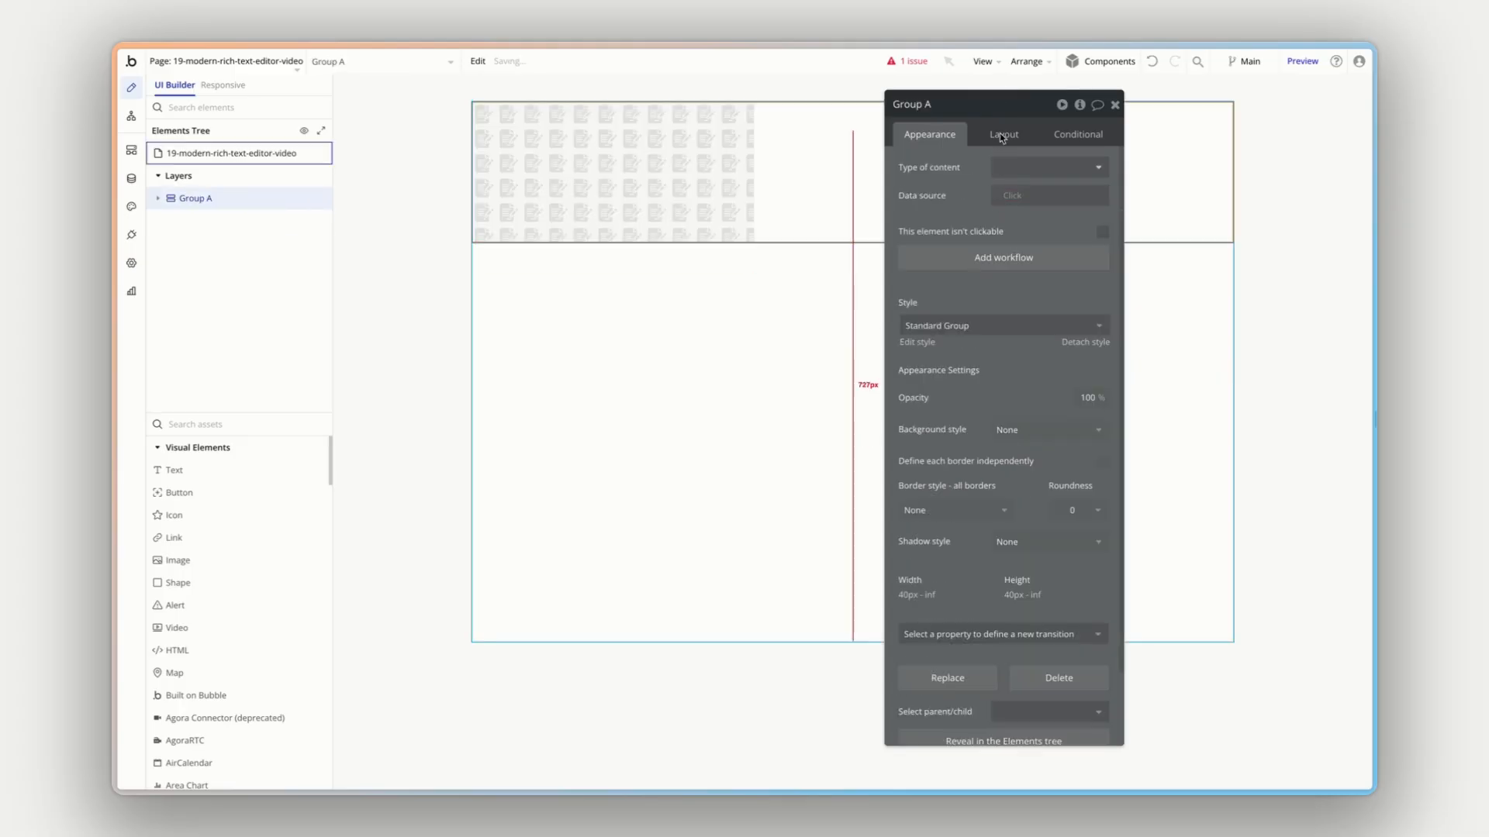
# - Set the new group's top, bottom, left and right padding to 40 px
pyautogui.click(1004, 135)
pyautogui.click(915, 732)
pyautogui.write('40')
pyautogui.press('Tab')
pyautogui.write('40')
pyautogui.press('Tab')
pyautogui.write('4')
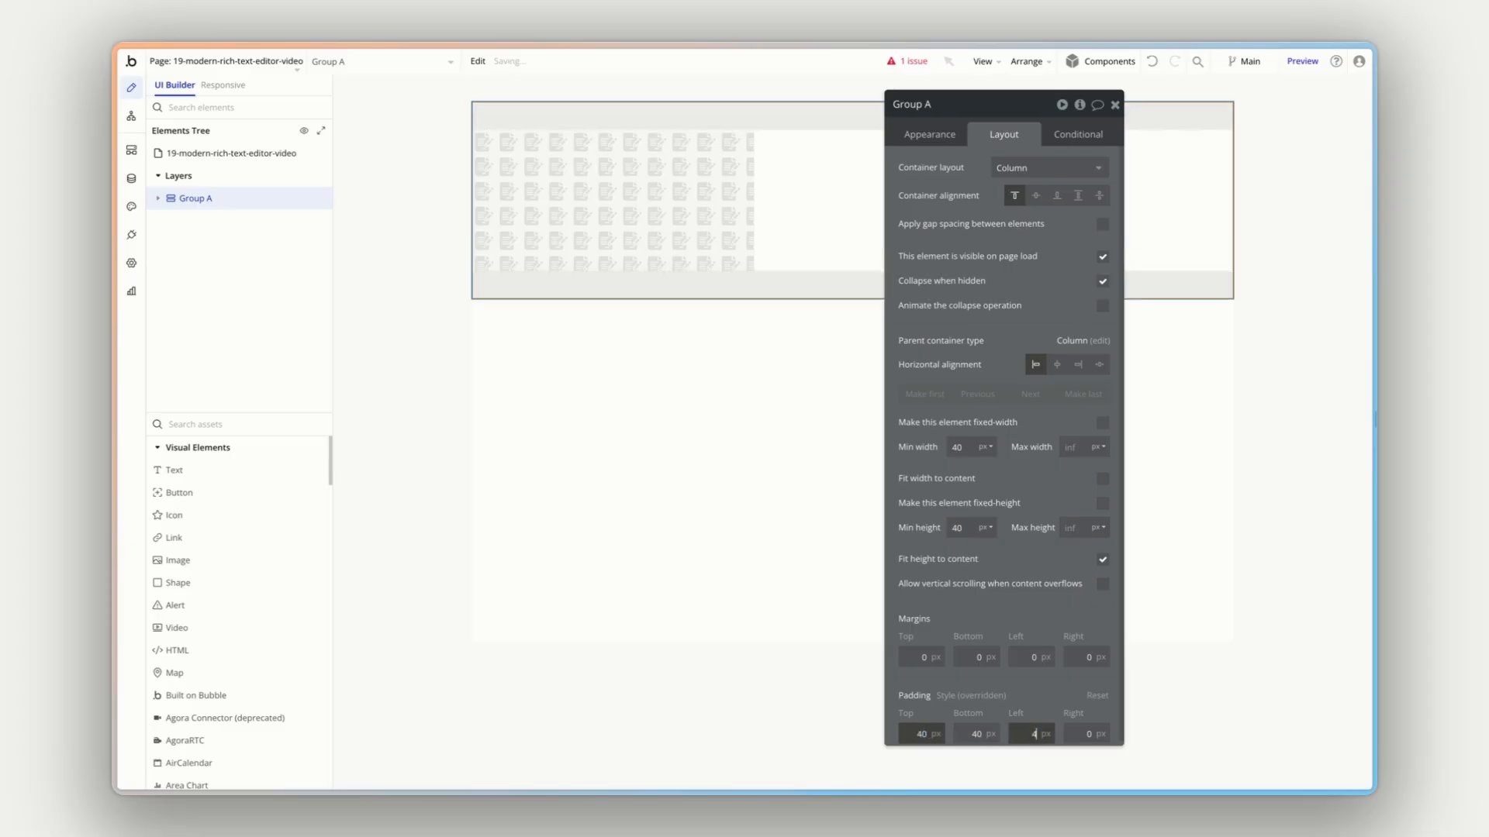
pyautogui.write('0')
pyautogui.press('Tab')
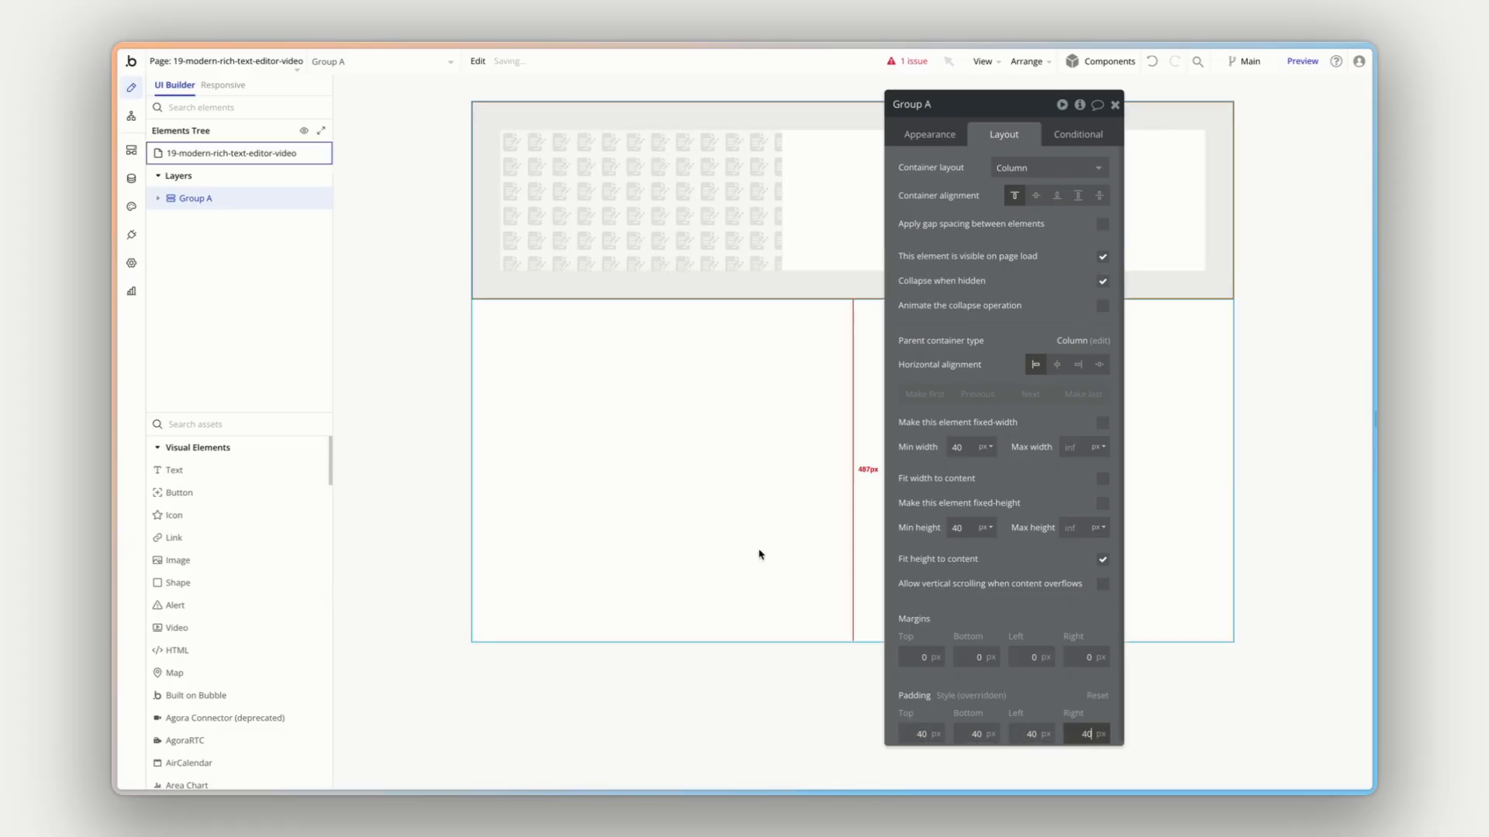
# - Select the rich text editor inside the group and fill in its File uploads enabled setting
pyautogui.click(944, 134)
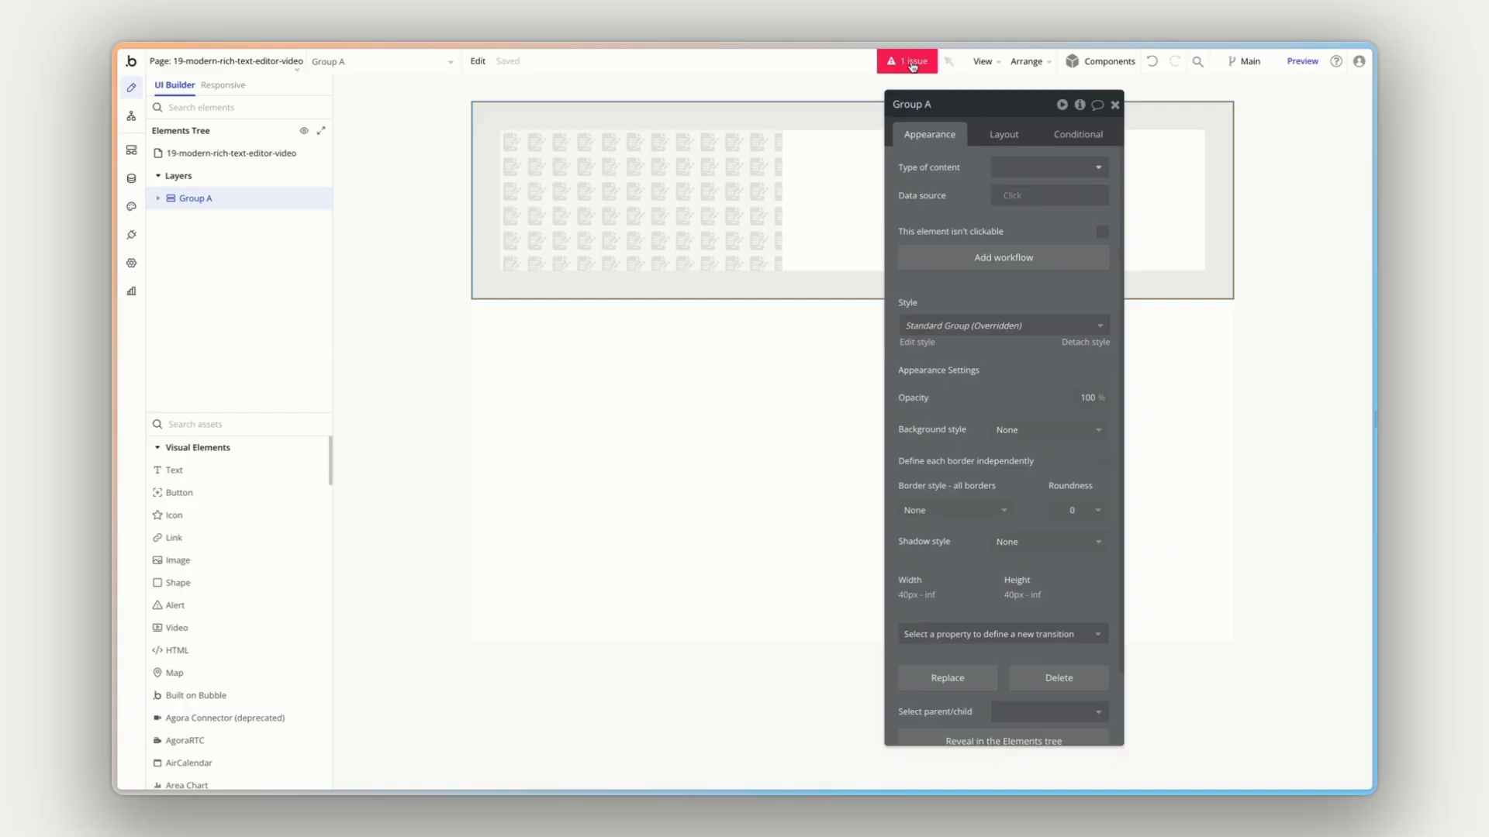
pyautogui.click(738, 175)
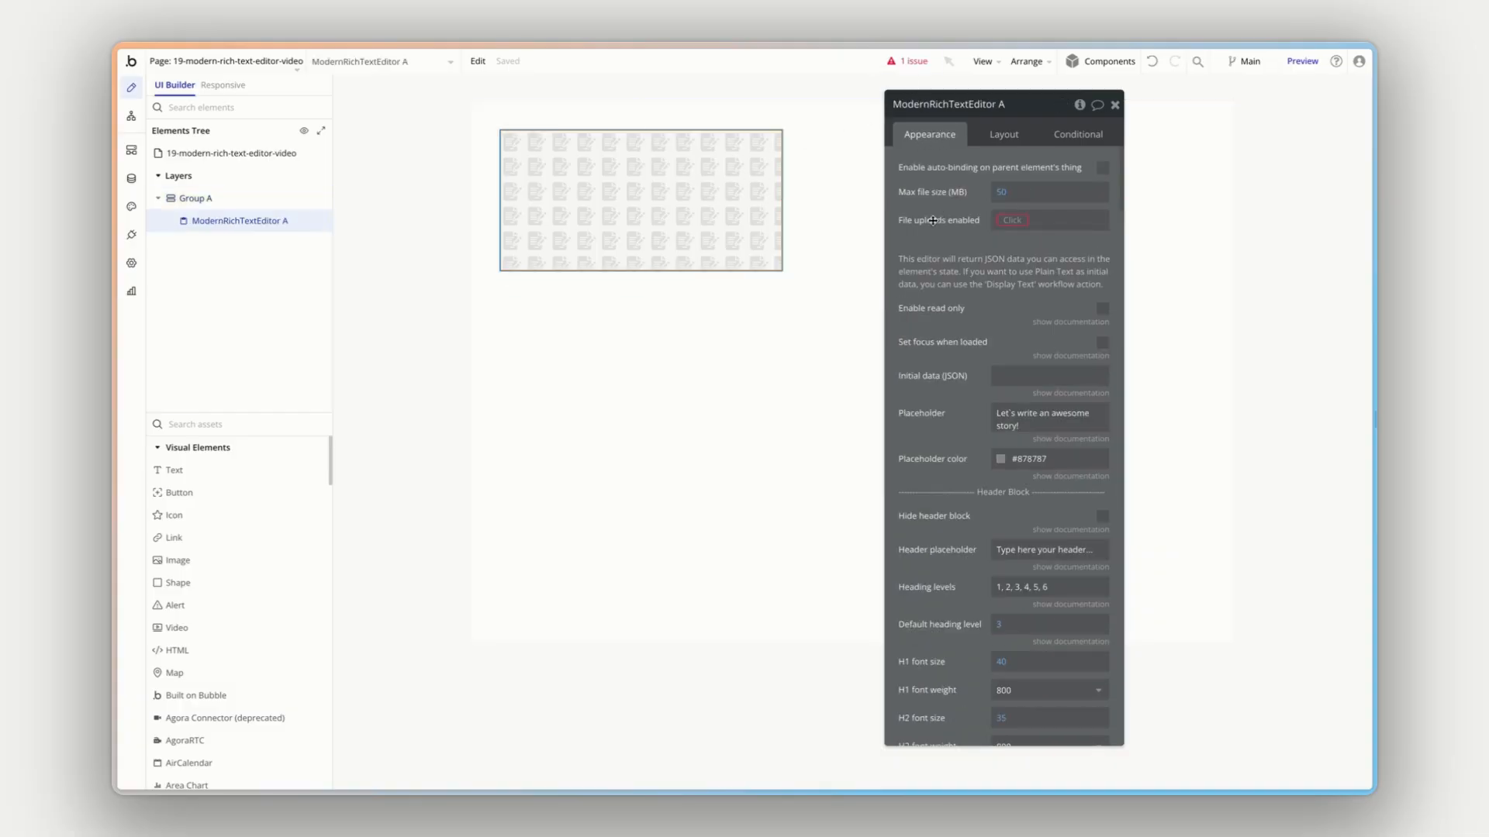
pyautogui.click(1012, 220)
pyautogui.click(1018, 256)
# - Preview the page again and enter "Test text" in the rich text editor, followed by a new line
pyautogui.click(1302, 65)
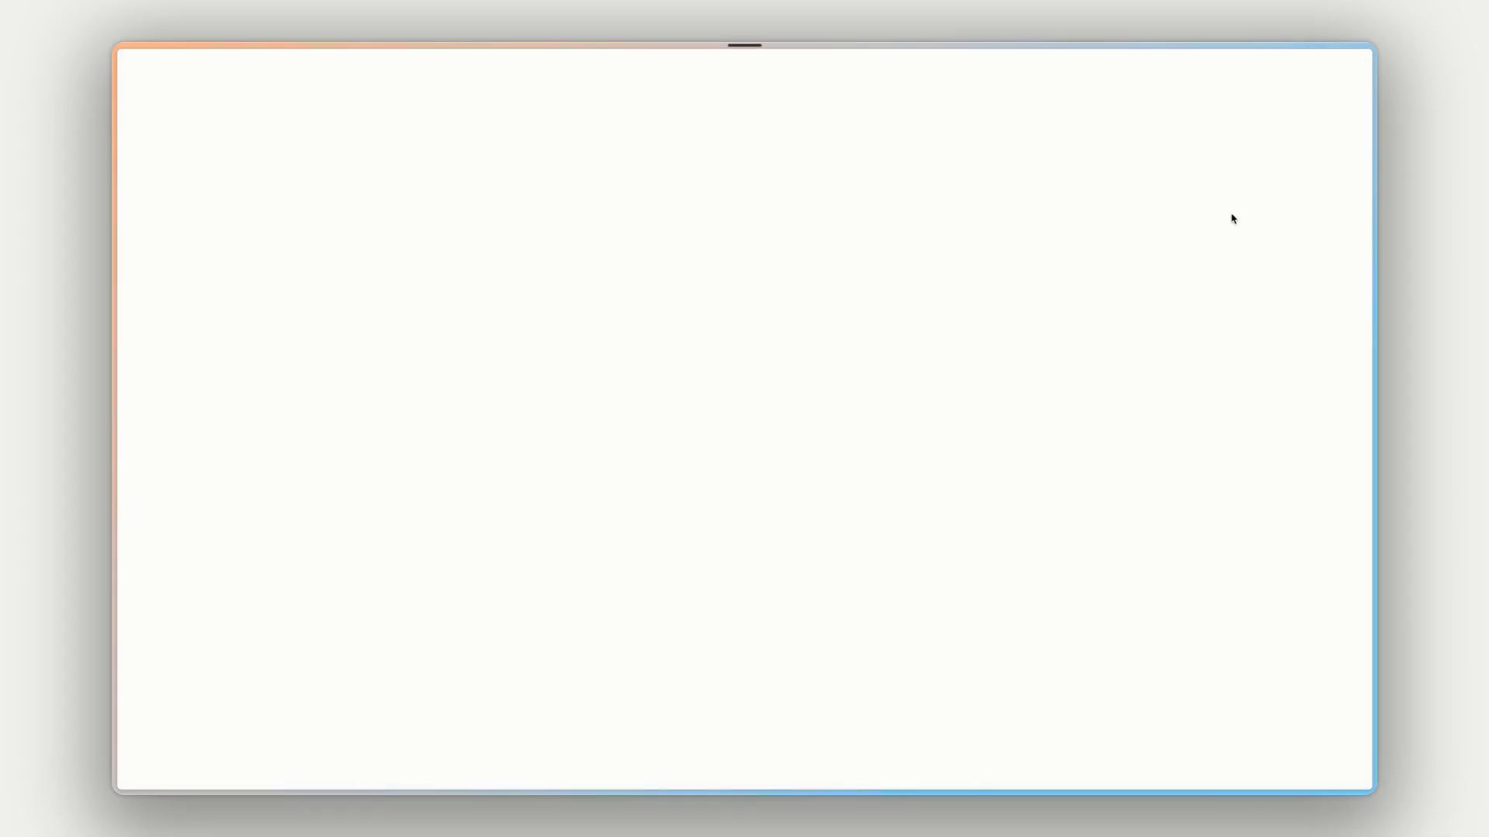
pyautogui.click(258, 98)
pyautogui.click(145, 88)
pyautogui.click(243, 89)
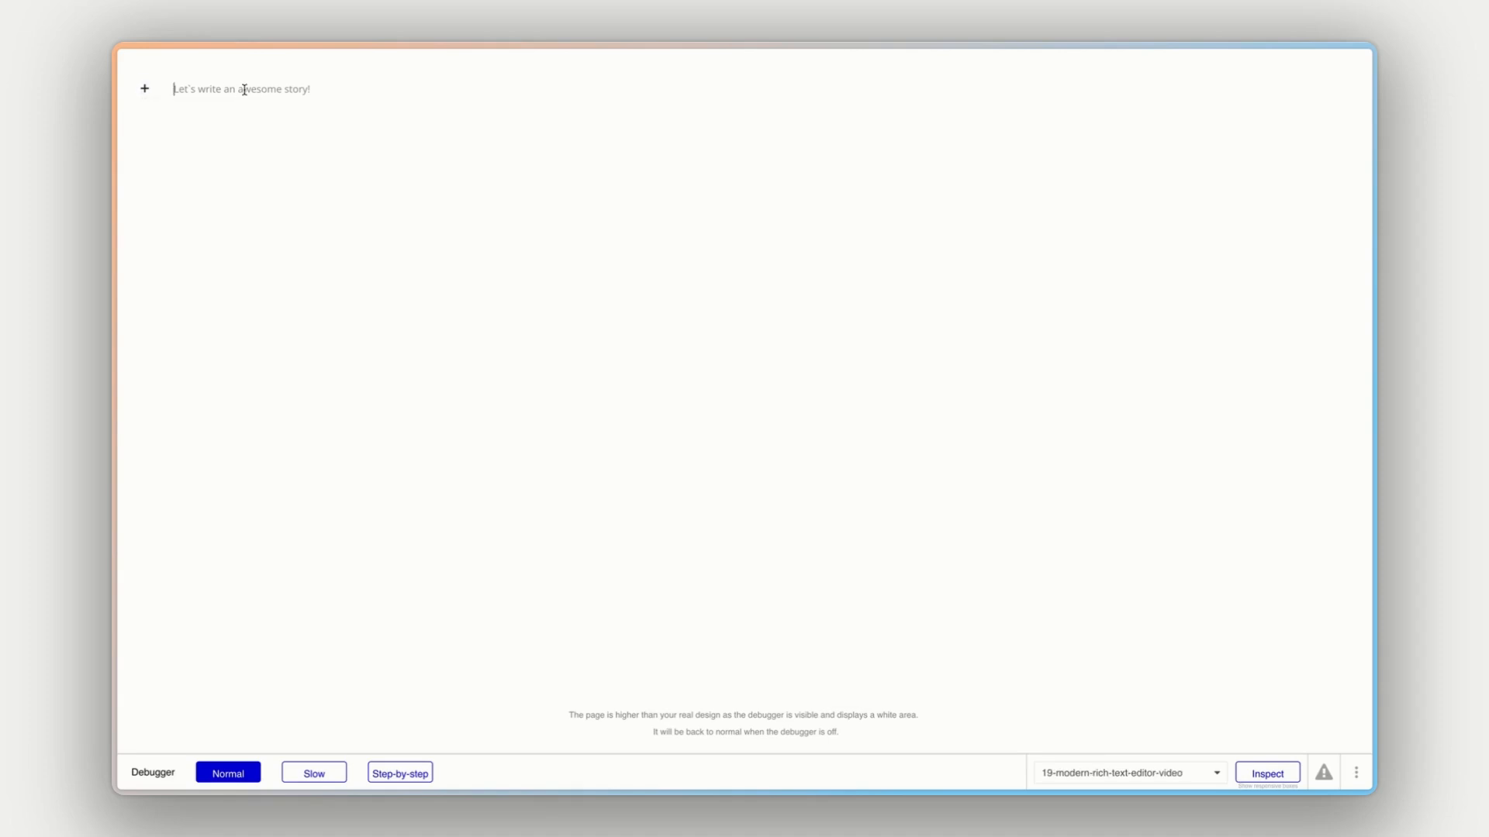
pyautogui.write('Test text')
pyautogui.press('Return')
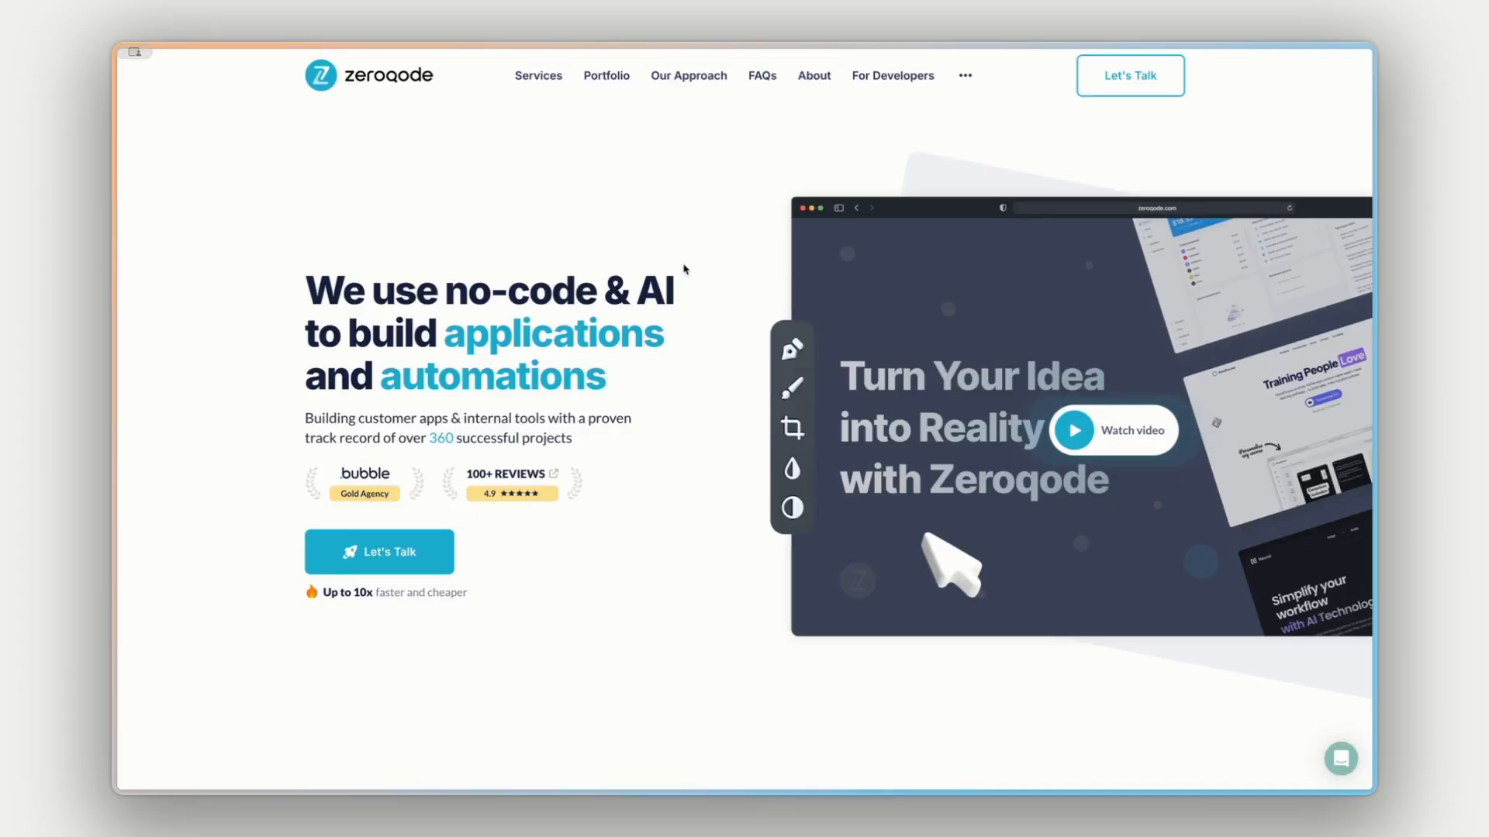
# - Browse Zeroqode's homepage down to the What we do section and show the SAAS Development service
pyautogui.scroll(-2, 674, 270)
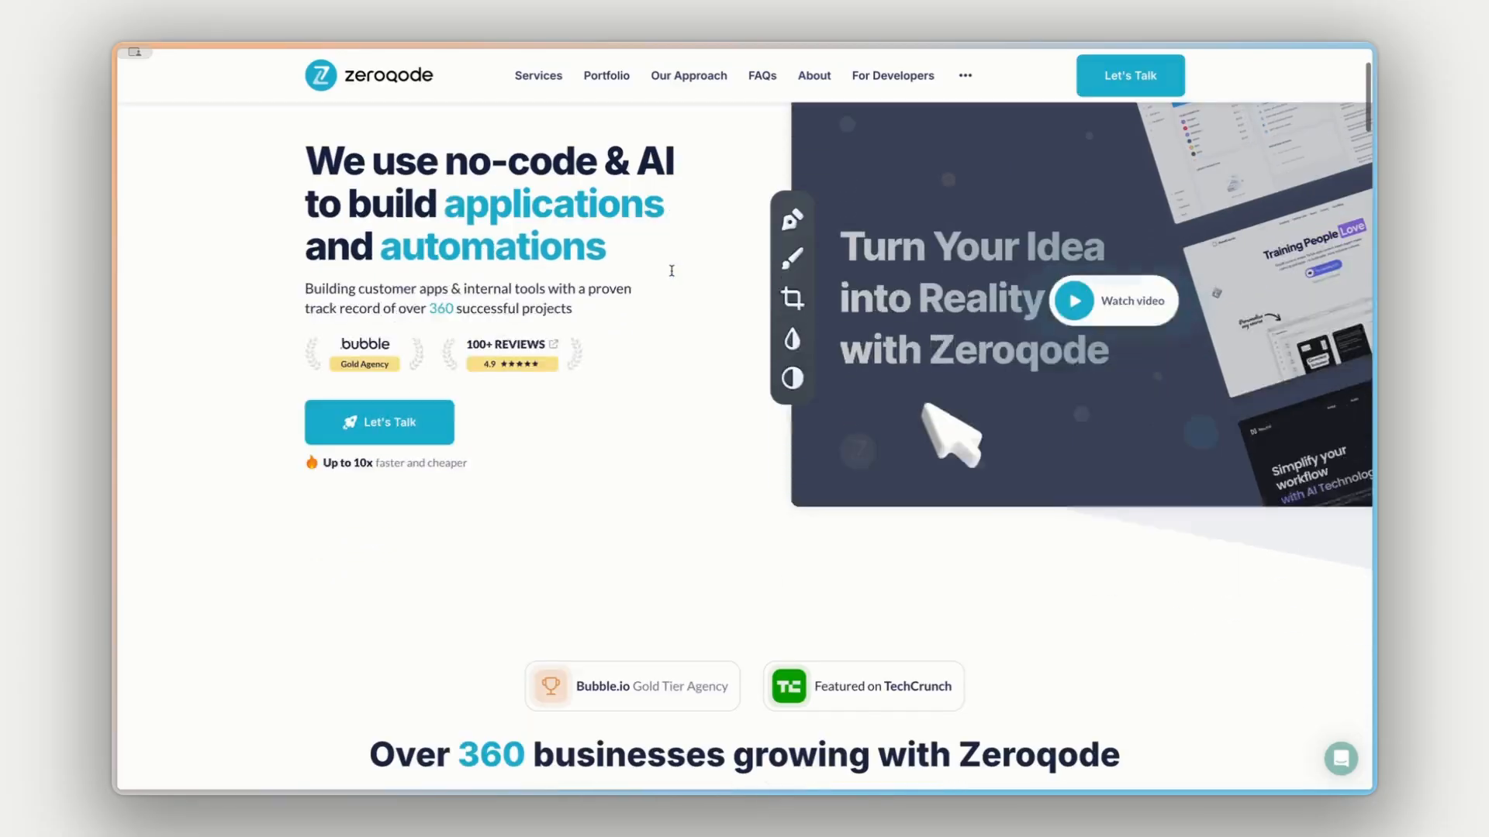
pyautogui.scroll(-2, 672, 271)
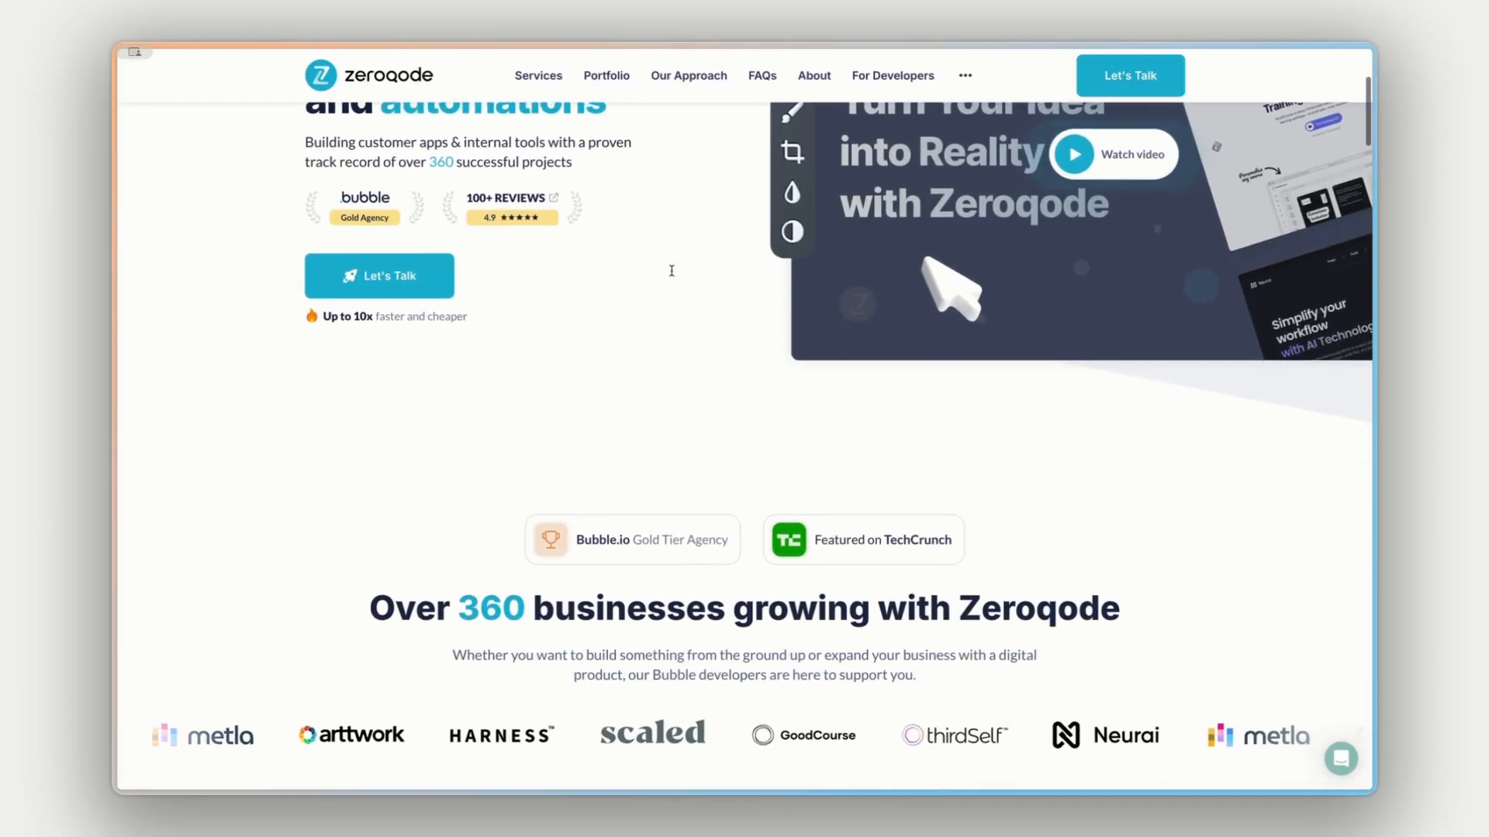
pyautogui.scroll(-8, 671, 271)
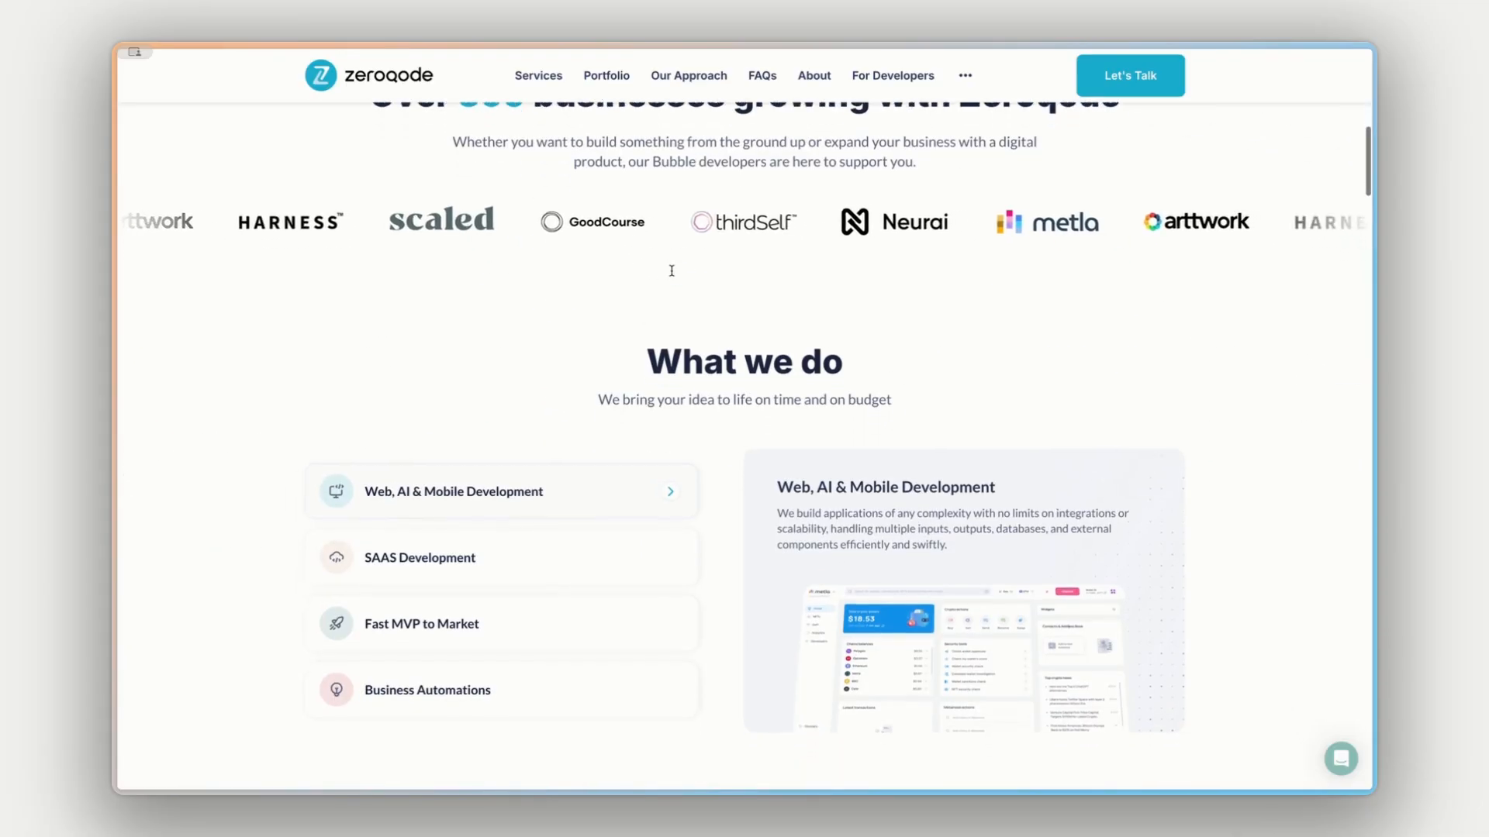
pyautogui.scroll(-1, 672, 271)
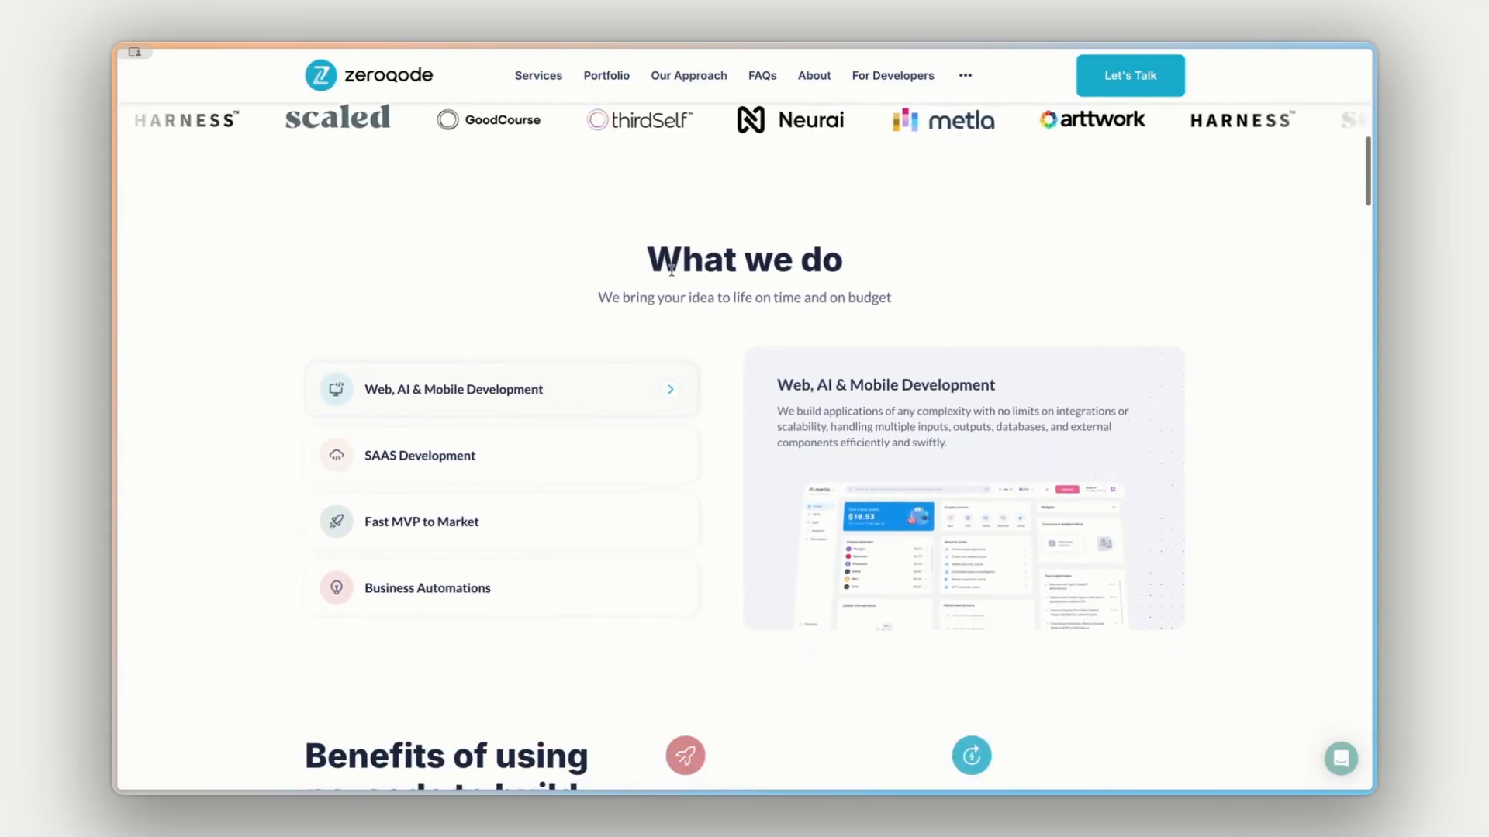
pyautogui.click(495, 438)
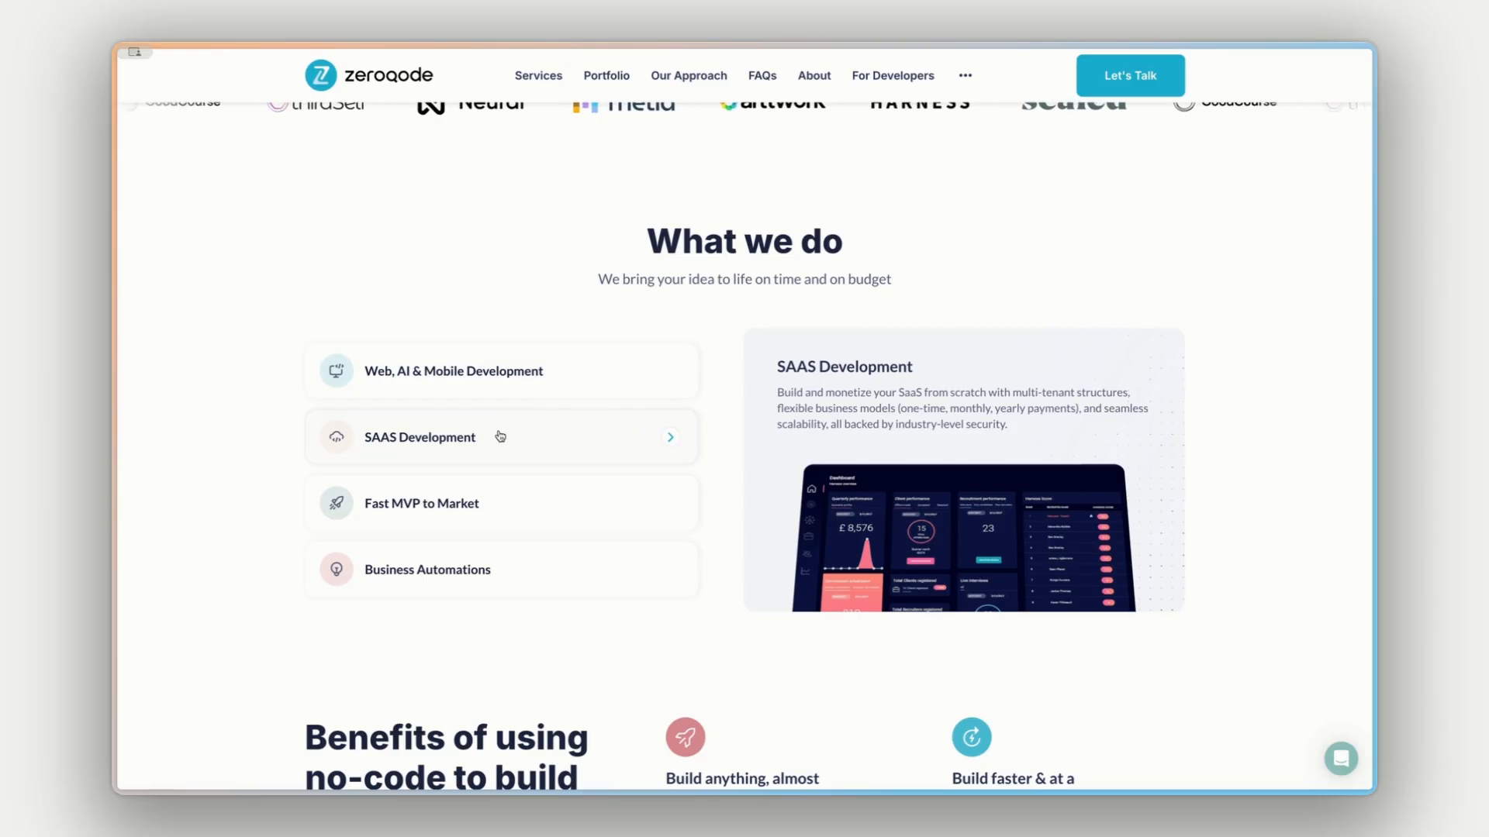
# - Show the Fast MVP to Market and Business Automations services in the What we do section
pyautogui.click(512, 488)
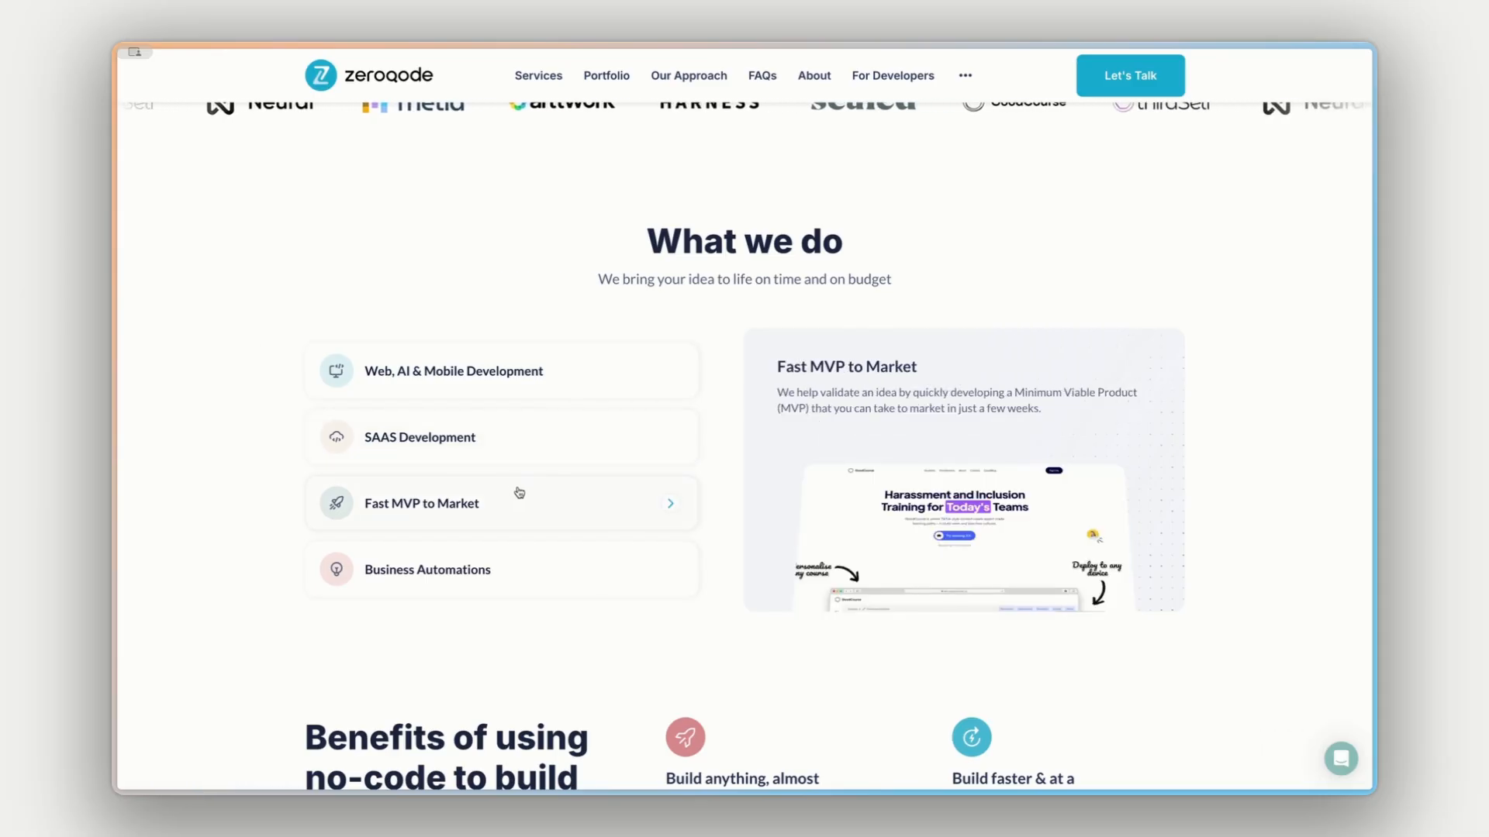
pyautogui.click(532, 562)
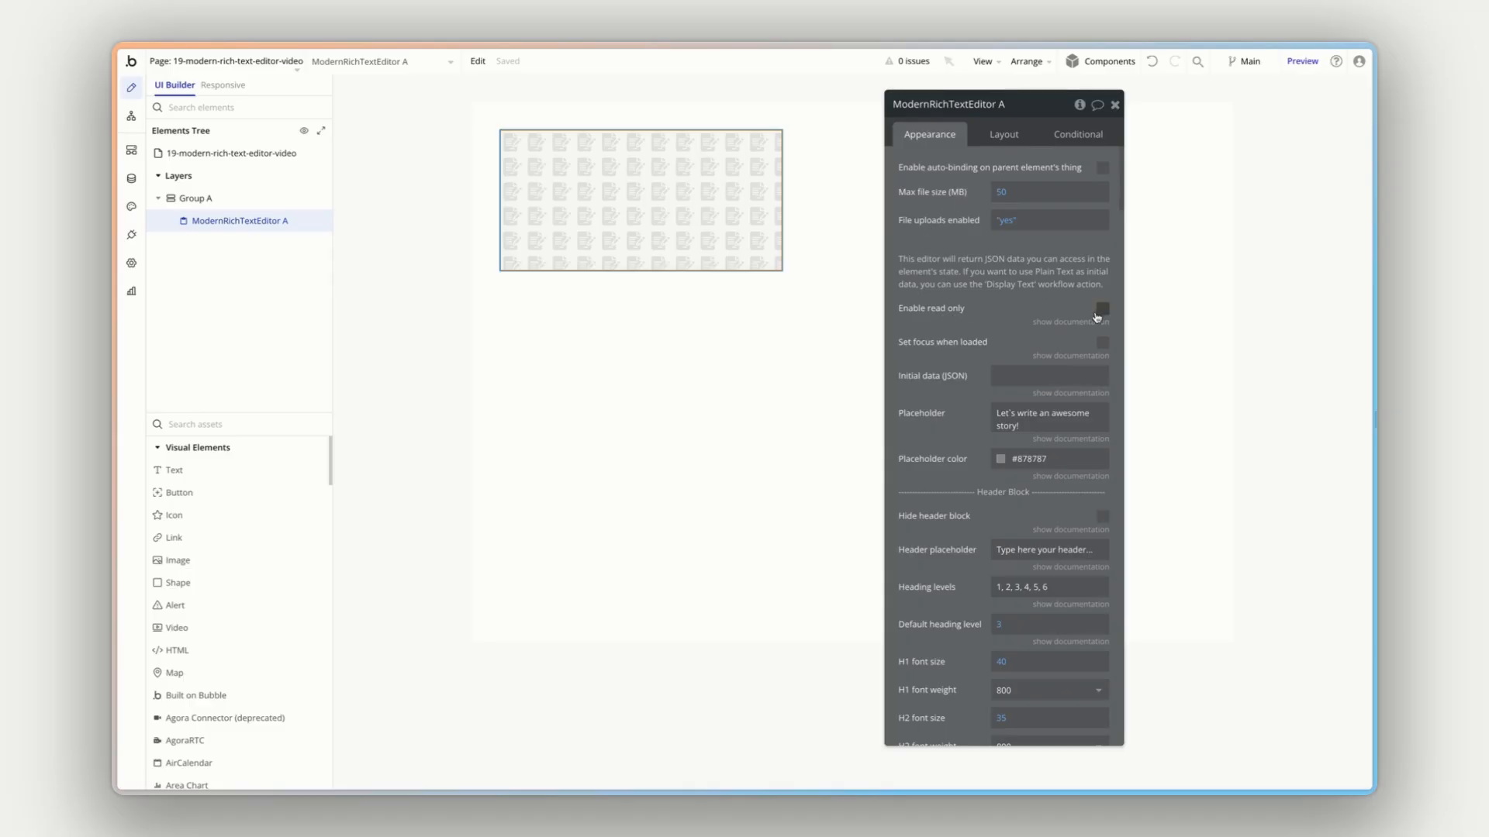
# - Set the rich text editor element's placeholder to "Type something here"
pyautogui.click(1012, 419)
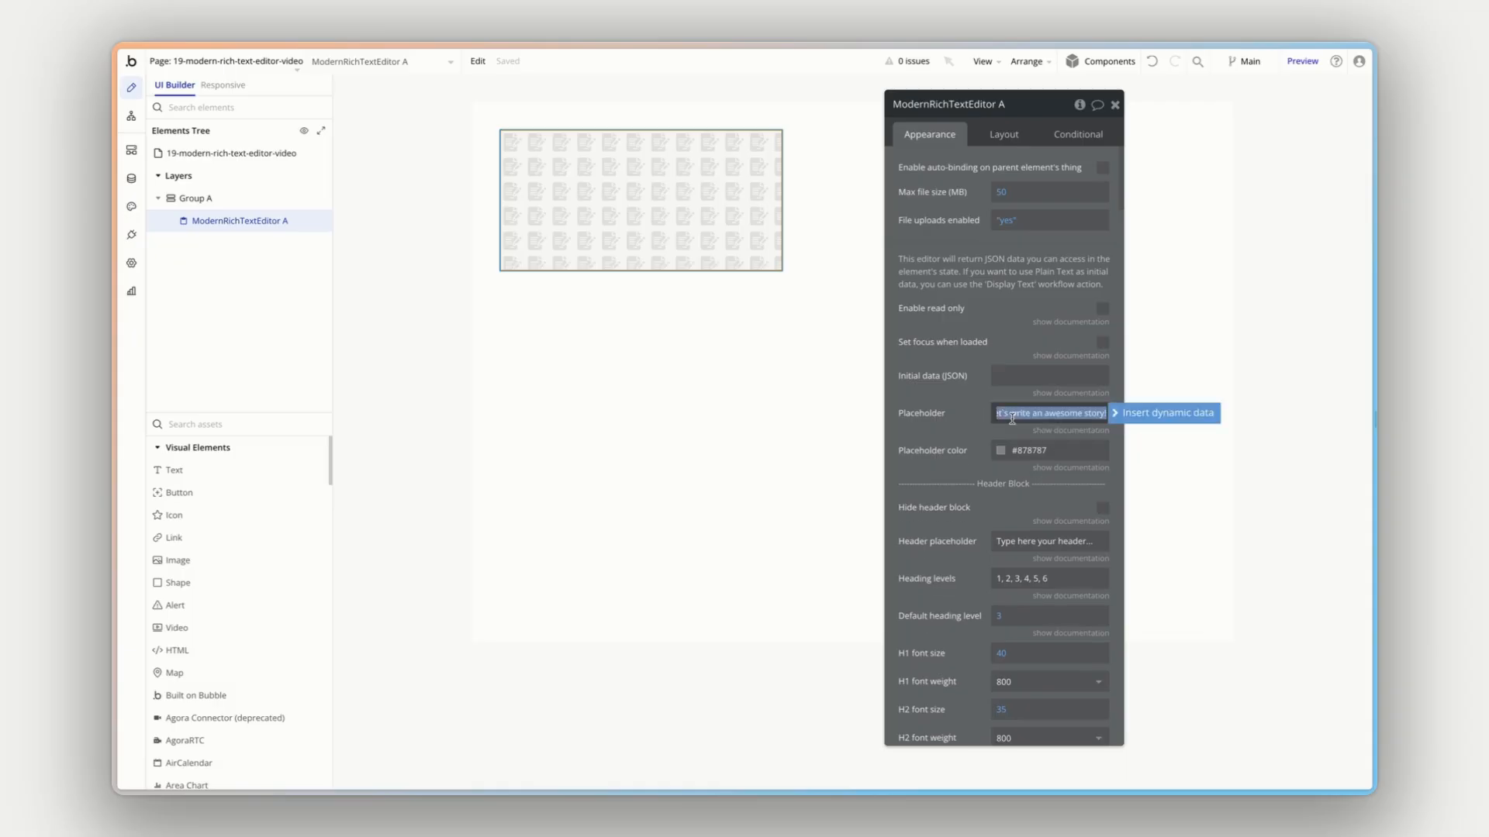
pyautogui.write('Type something here')
pyautogui.click(970, 451)
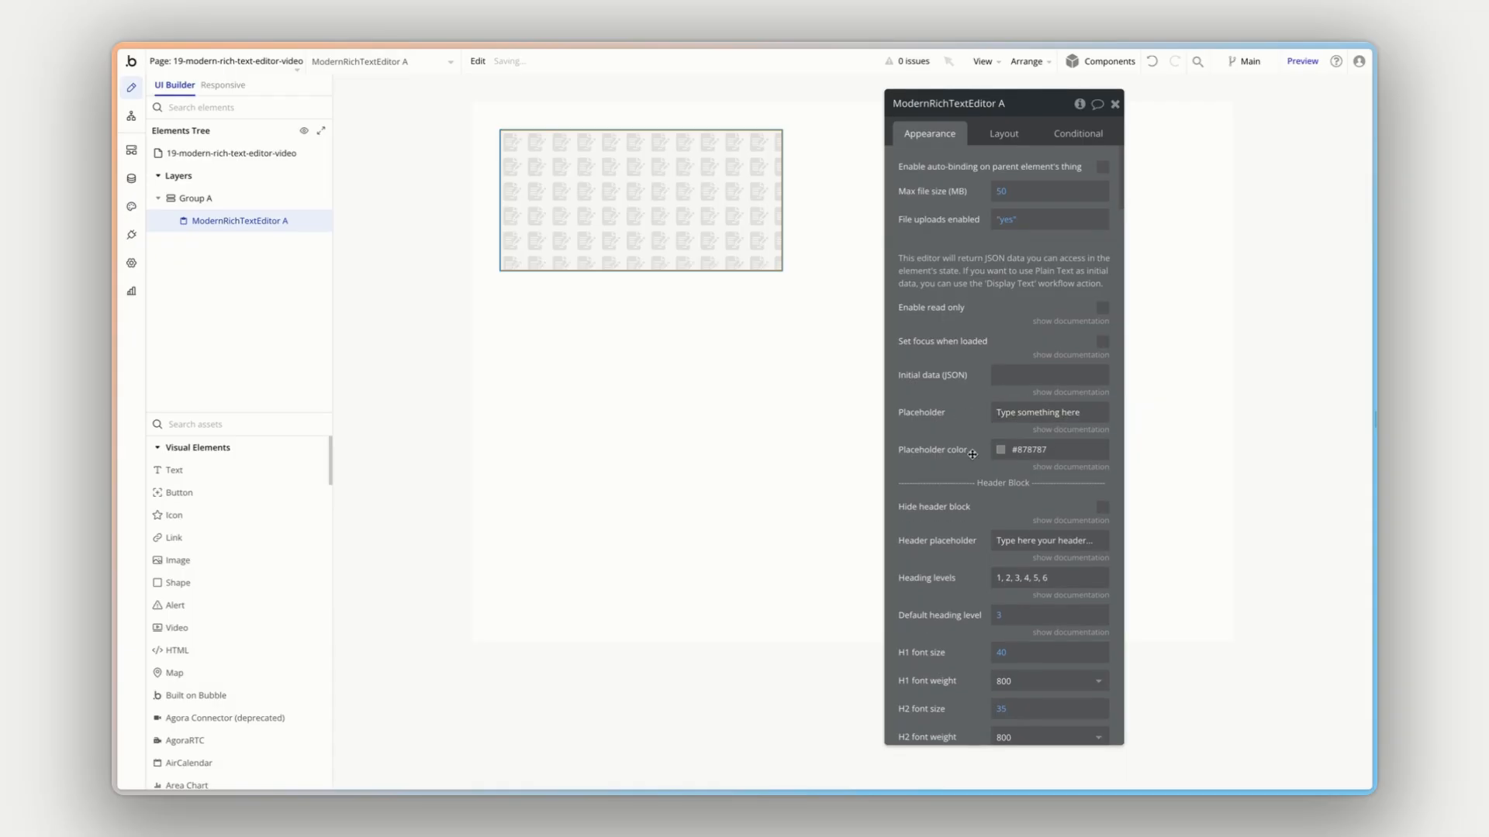
# - Review the rich text editor's Header Block settings, including heading levels and the H1 to H6 font sizes and weights
pyautogui.scroll(-6, 968, 453)
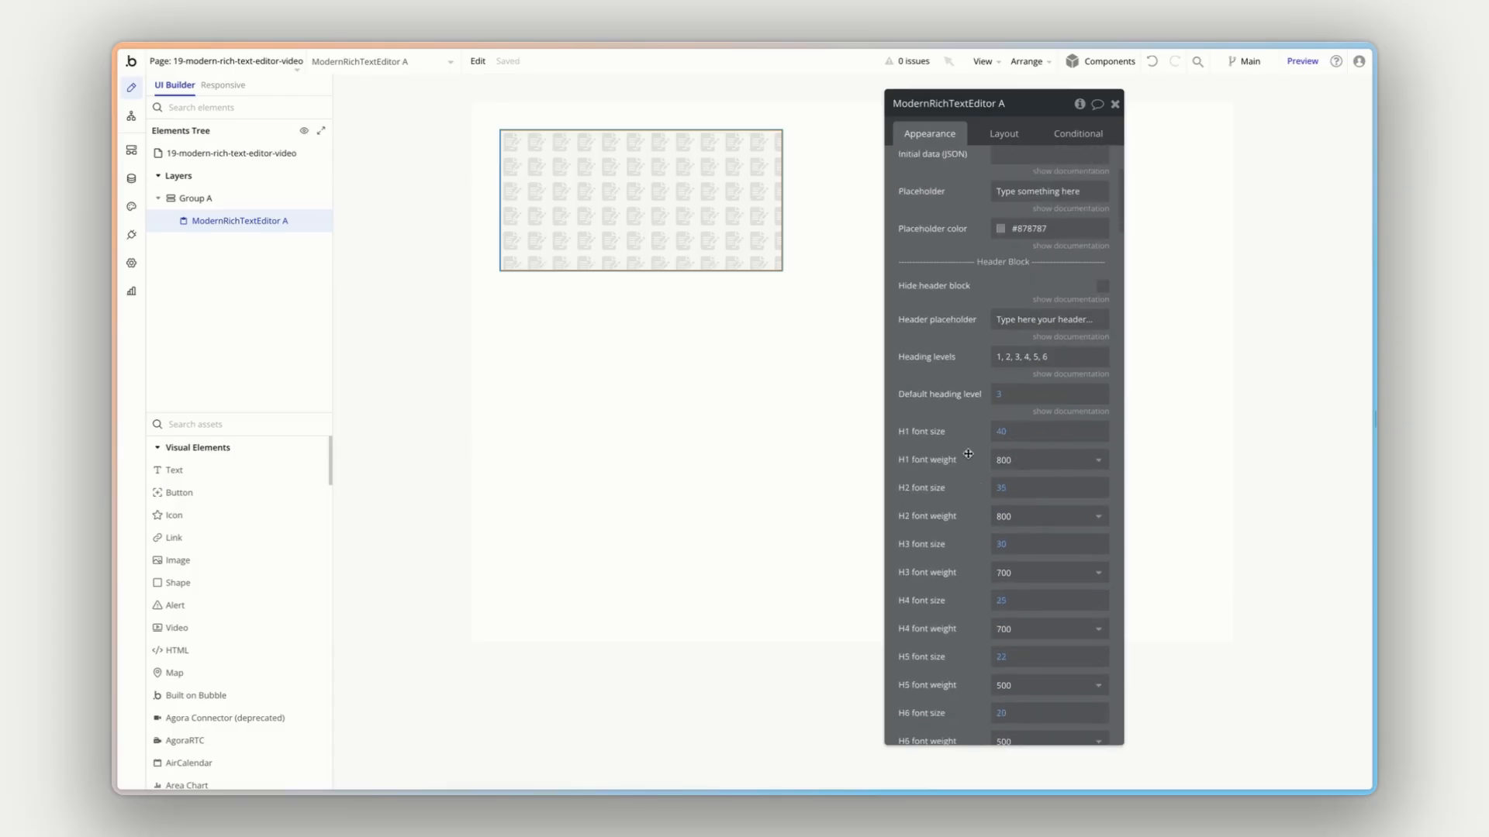
pyautogui.scroll(3, 969, 295)
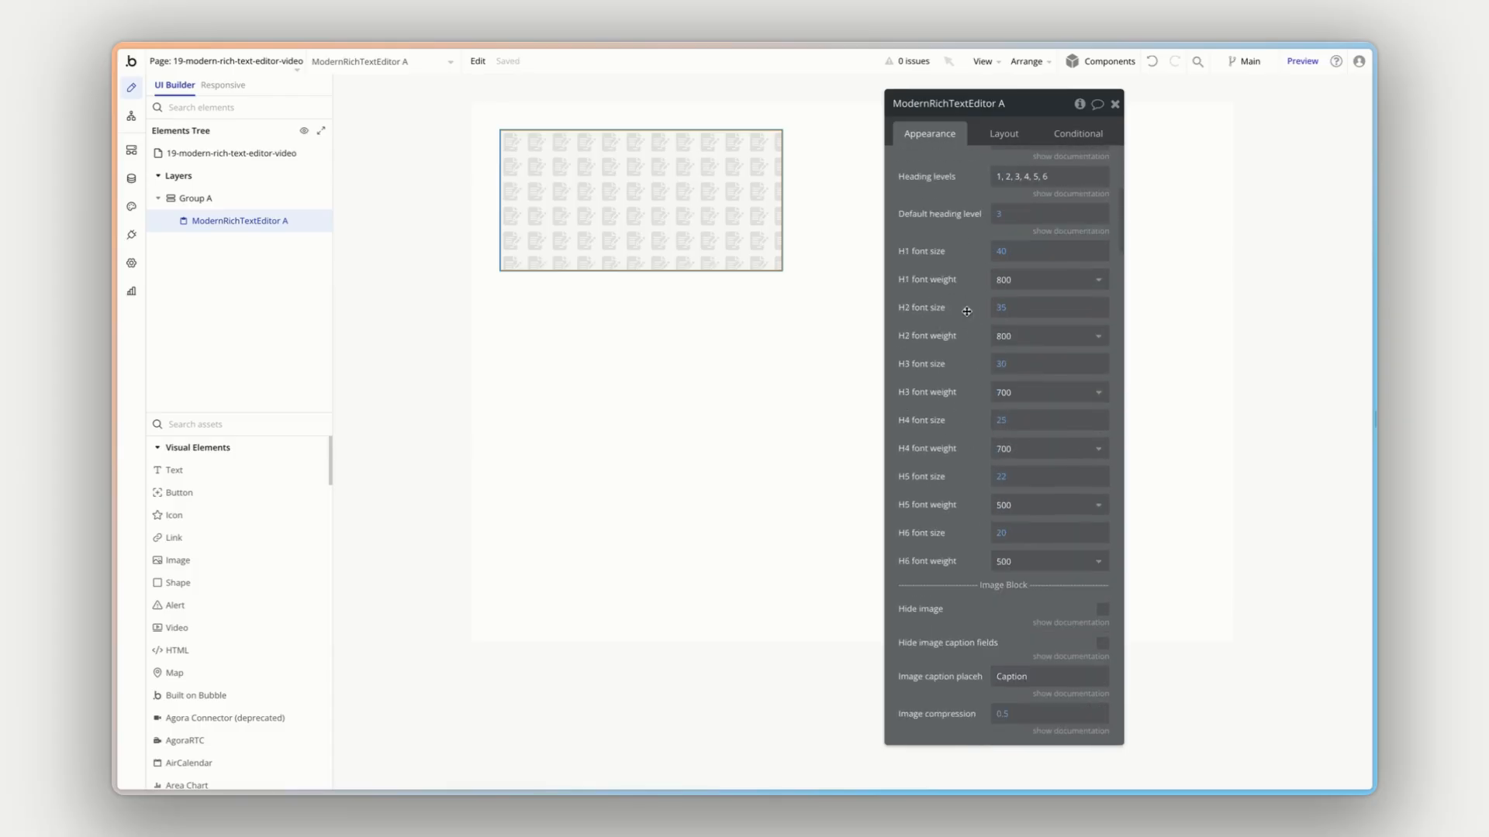
pyautogui.scroll(2, 967, 311)
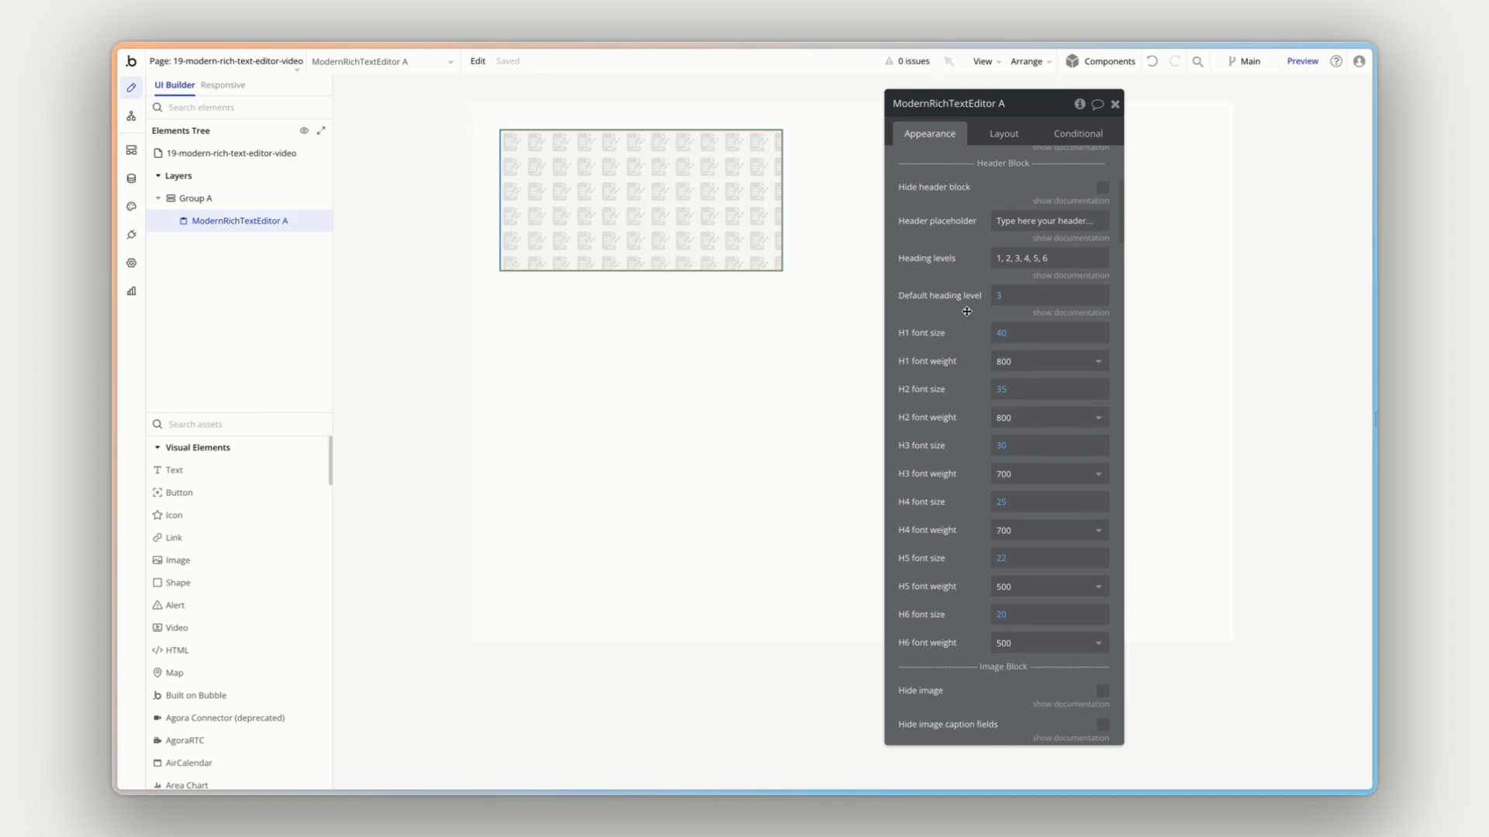
pyautogui.scroll(-1, 966, 311)
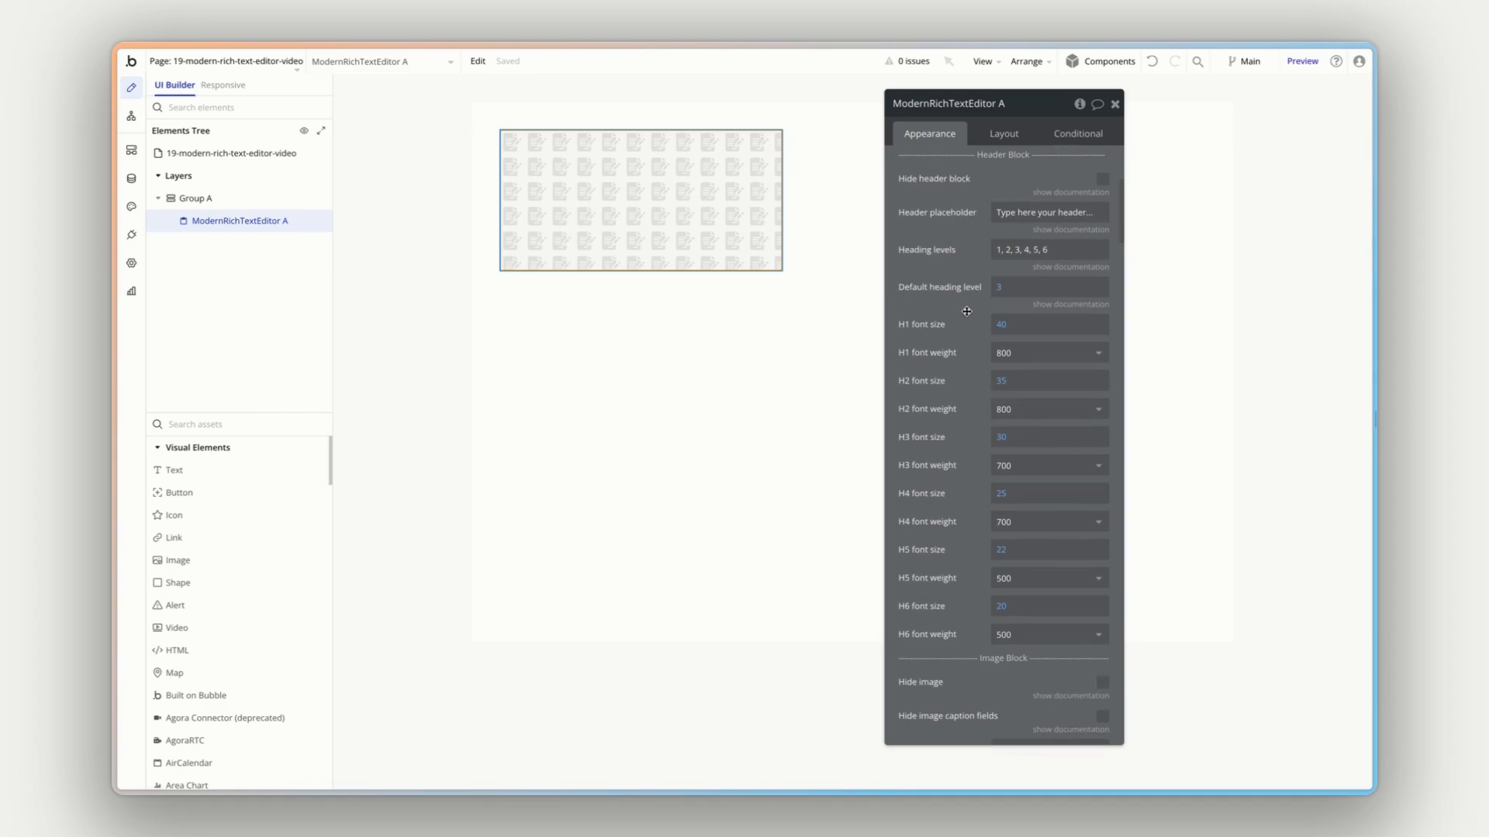
pyautogui.scroll(1, 1000, 170)
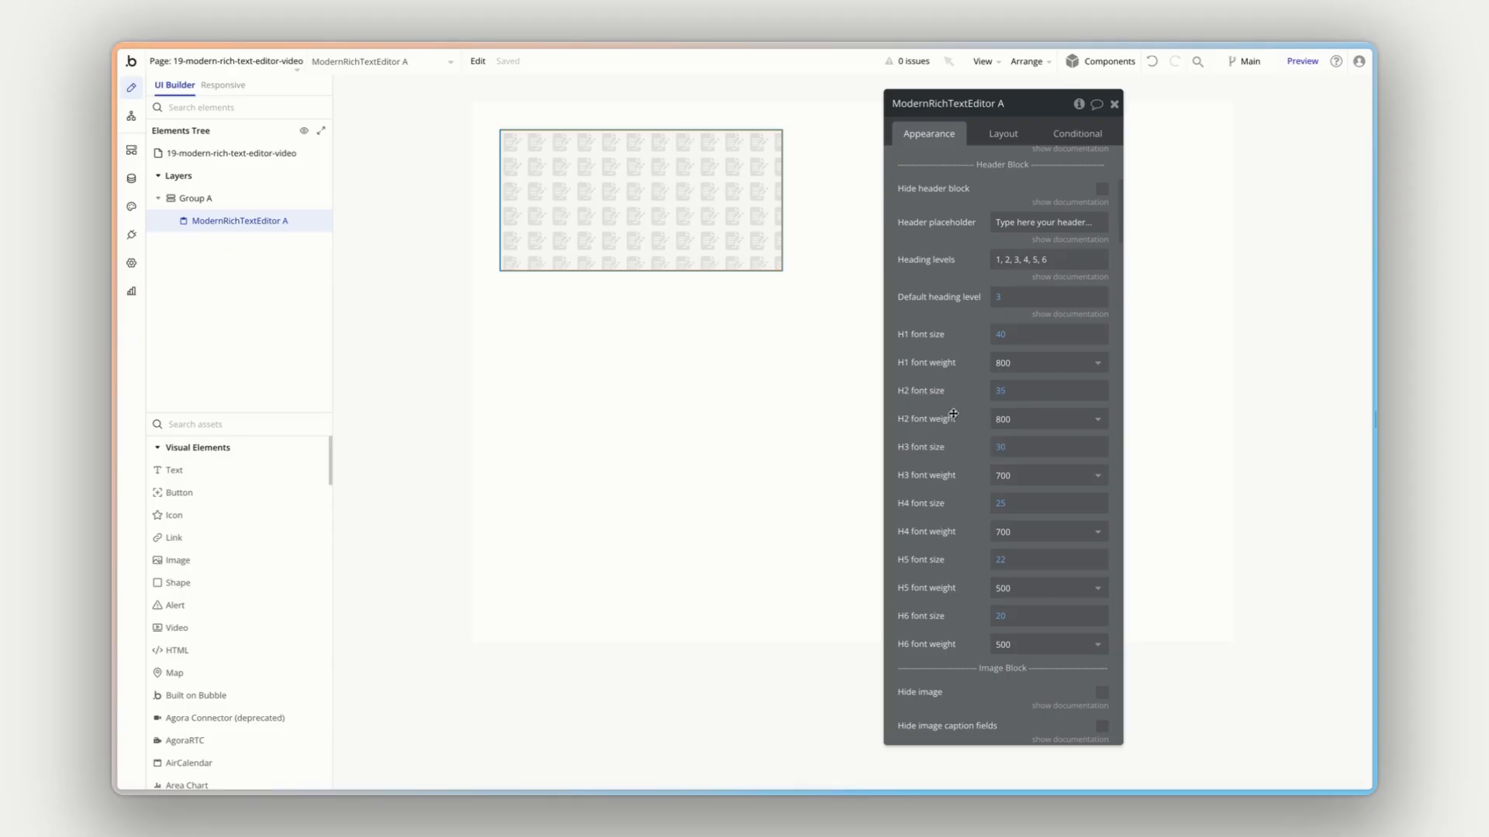
# - Review the Image Block and List Block settings, including captions, image compression, list default style and nested lists
pyautogui.scroll(-5, 959, 432)
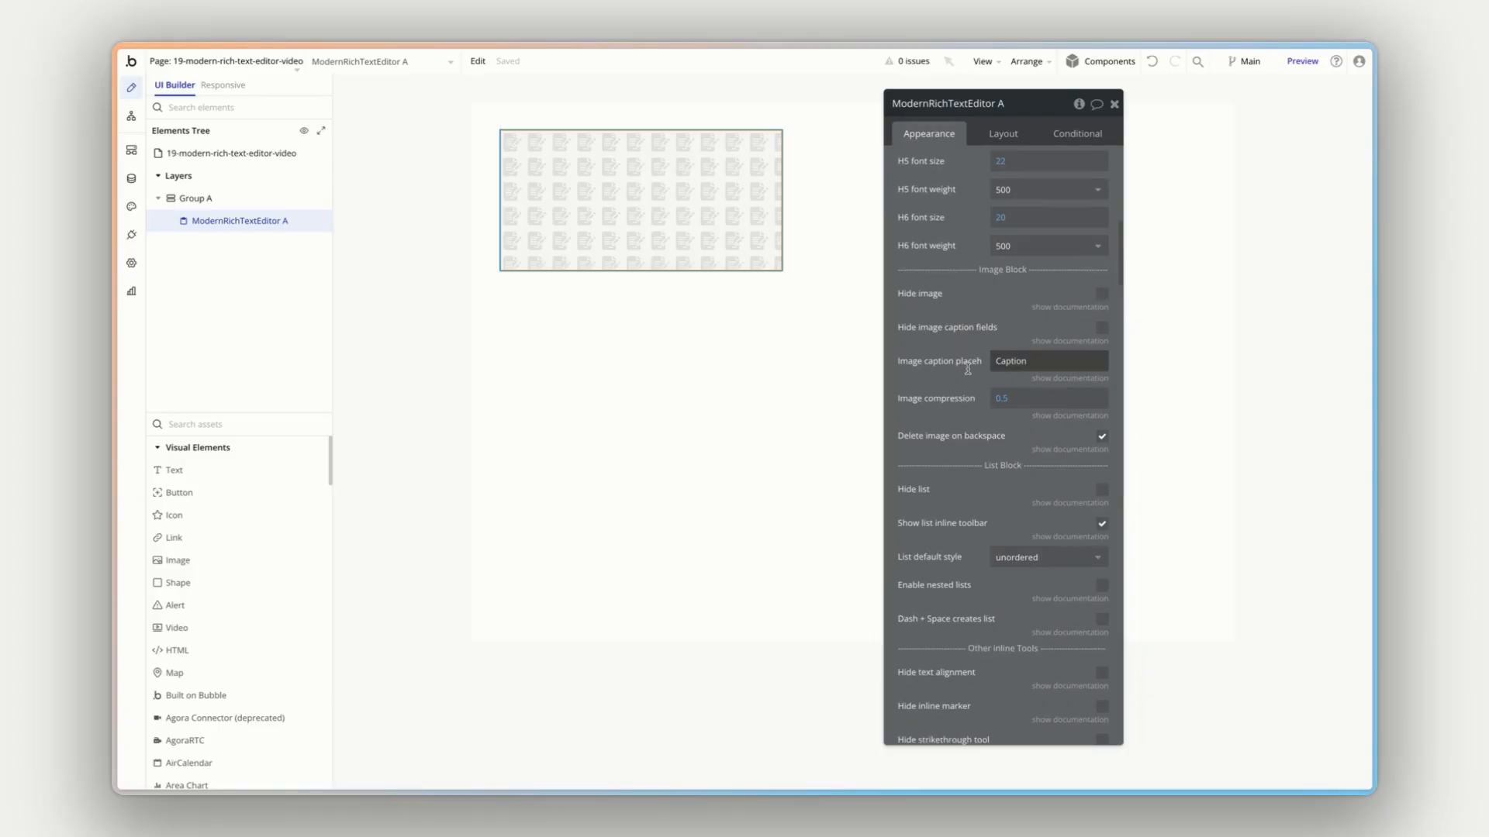
pyautogui.scroll(-2, 959, 372)
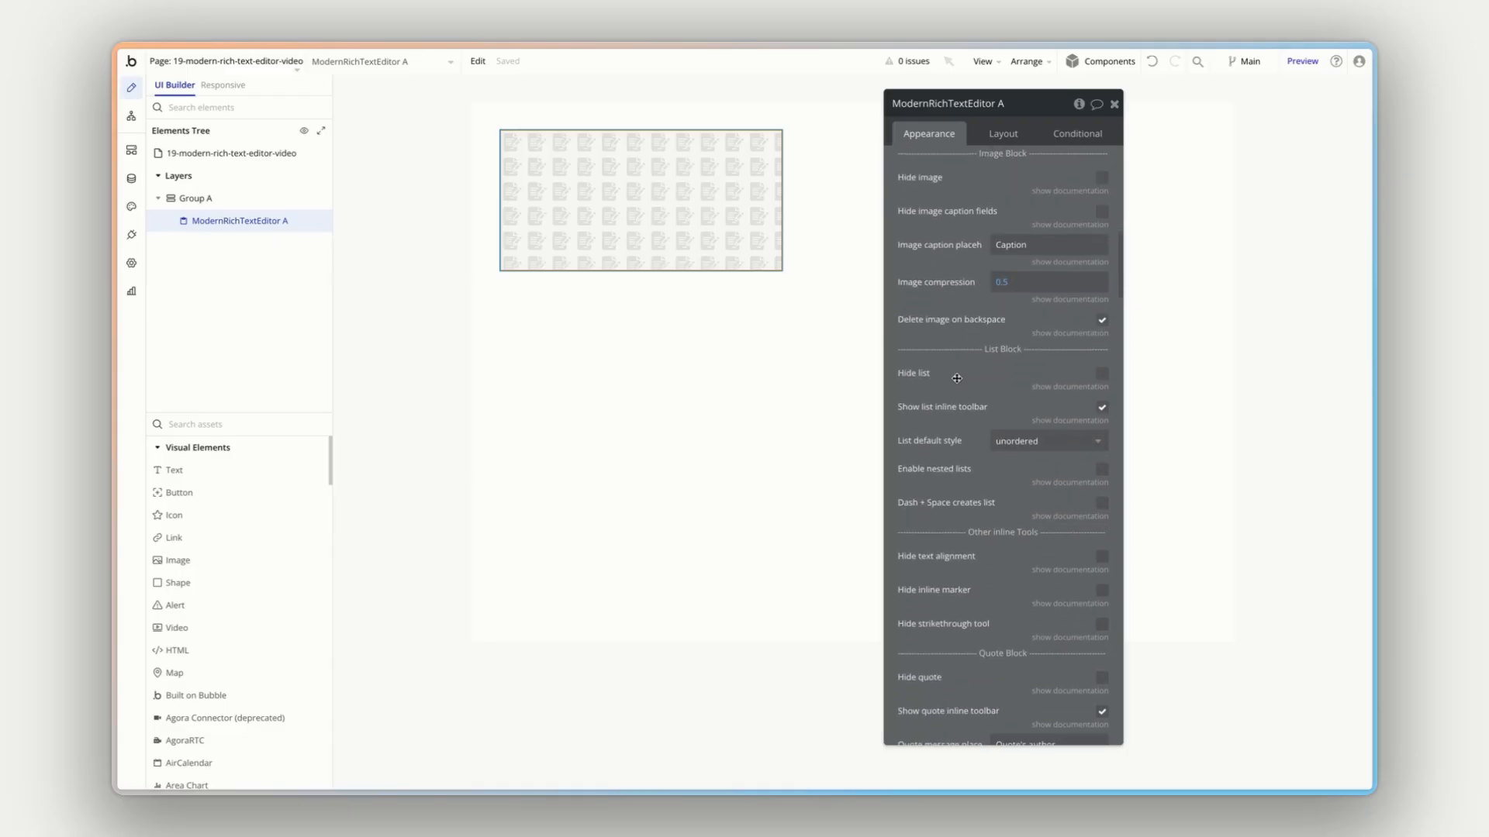
pyautogui.scroll(-1, 959, 376)
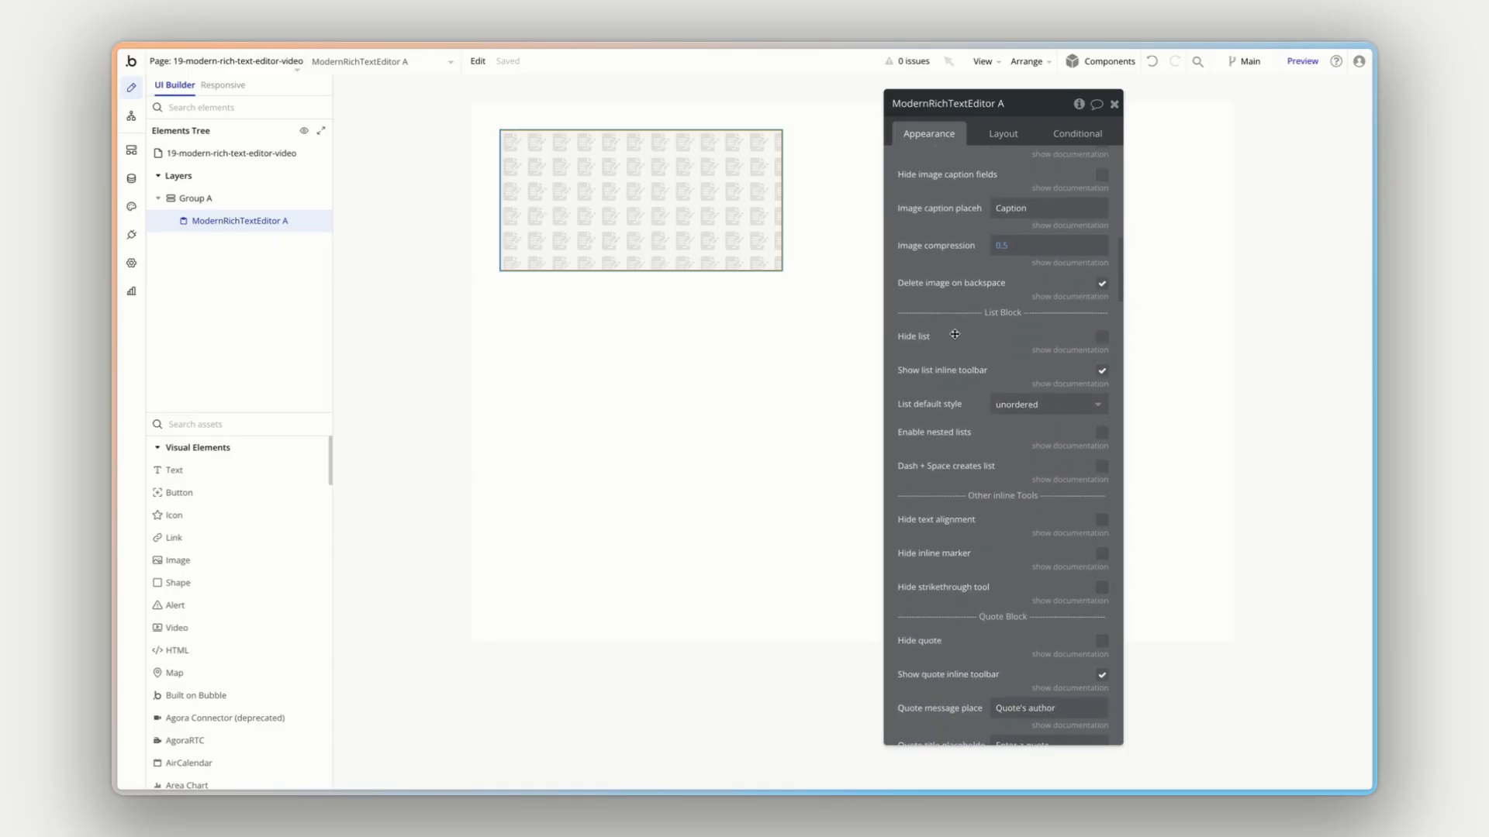
pyautogui.scroll(-2, 956, 407)
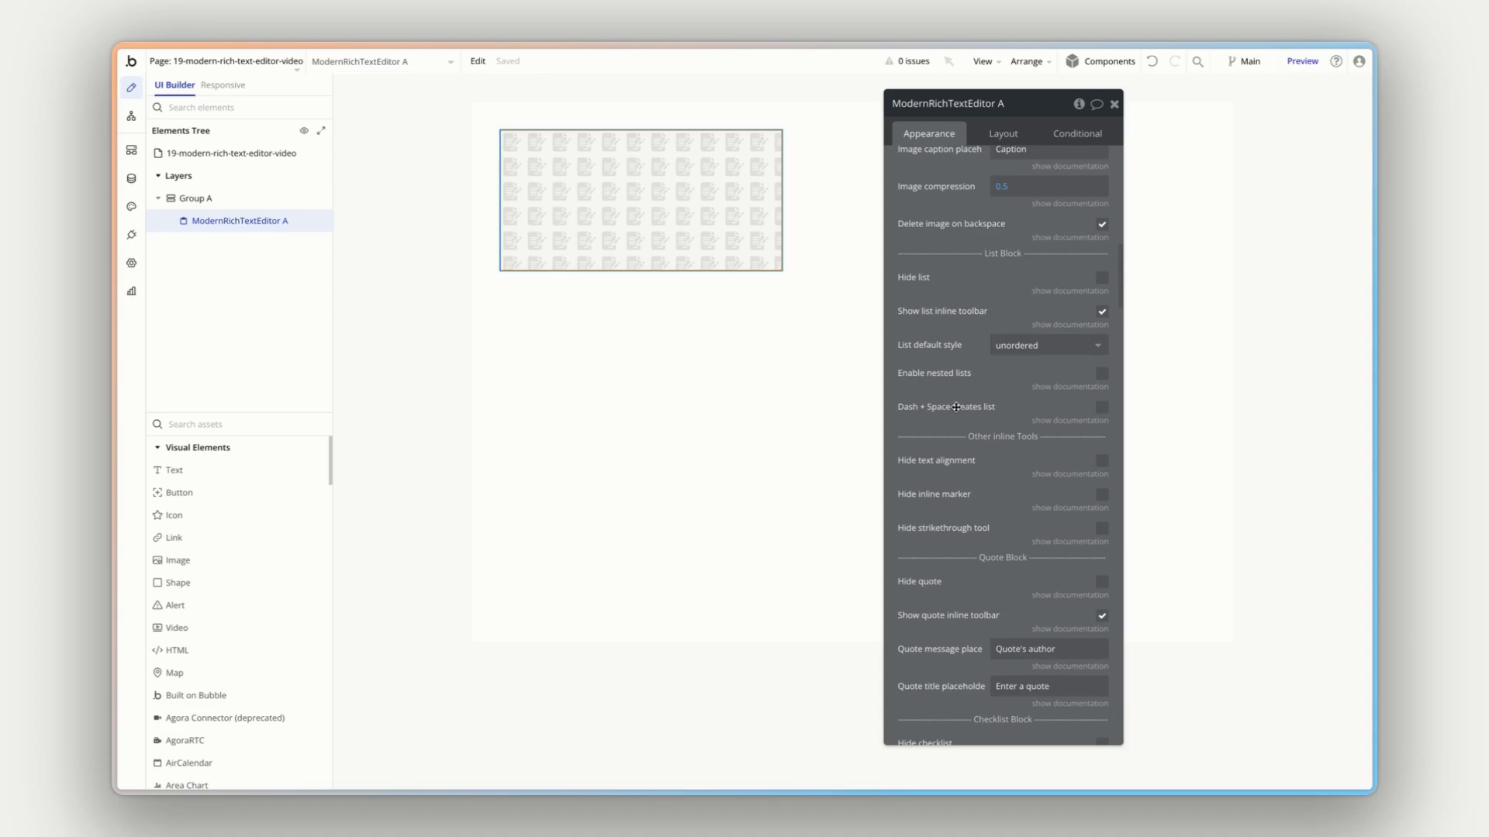
pyautogui.scroll(-1, 956, 407)
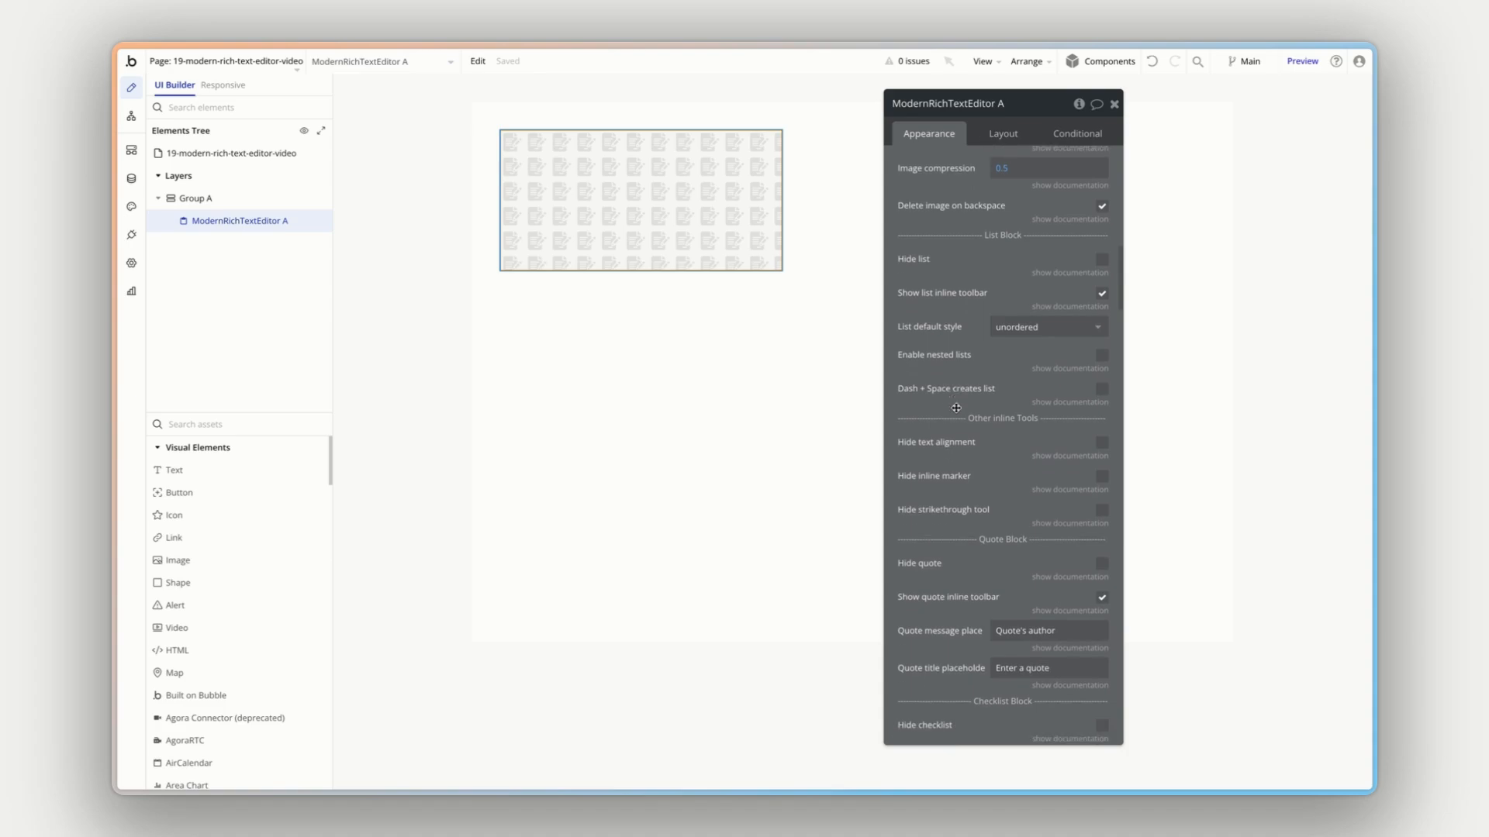
# - Examine the inline tools, quote, checklist and delimiter settings, and read the documentation note for Hide delimiter
pyautogui.scroll(-4, 956, 408)
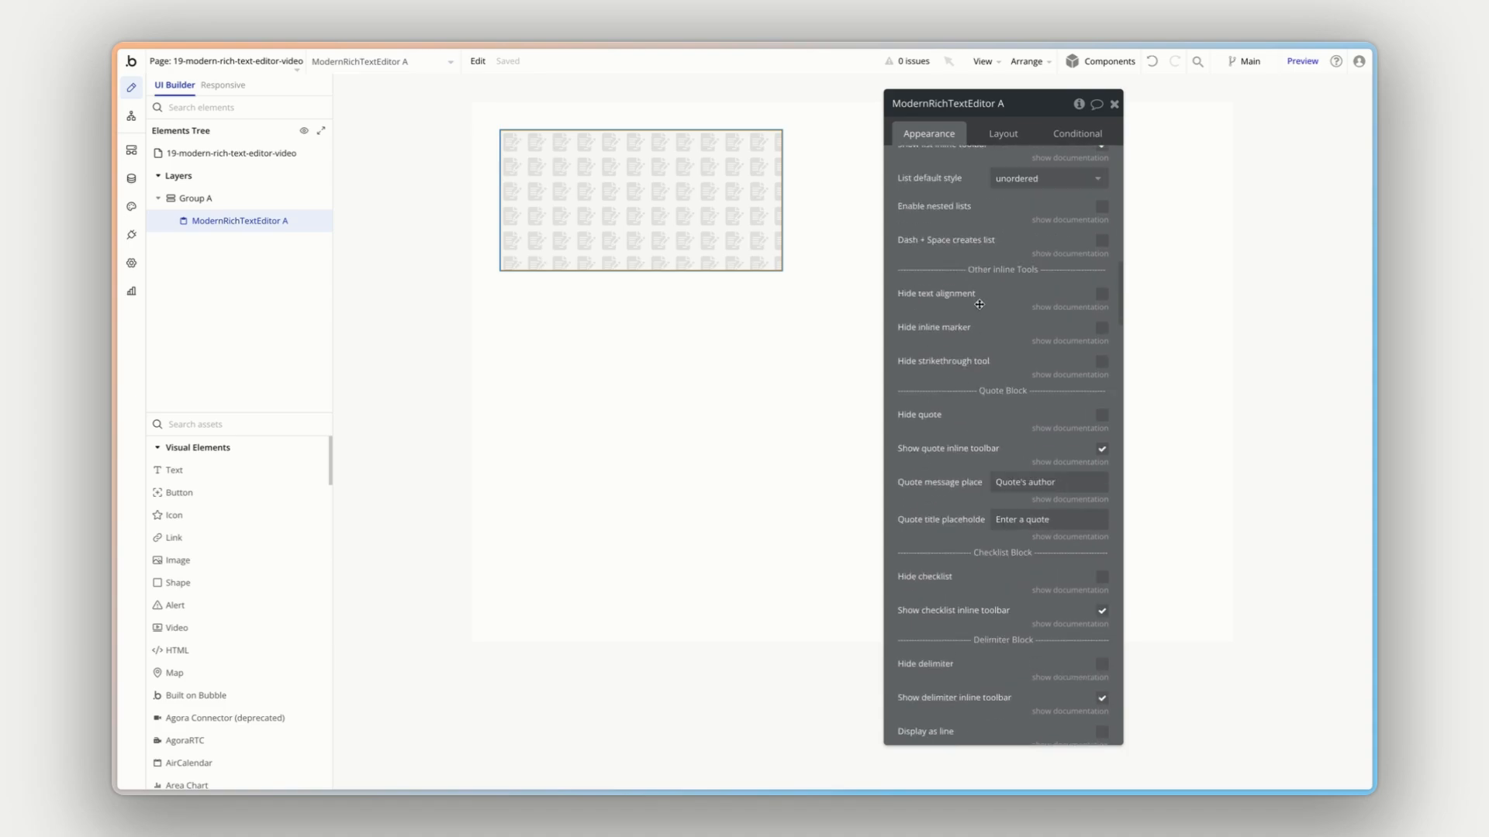
pyautogui.scroll(-5, 967, 398)
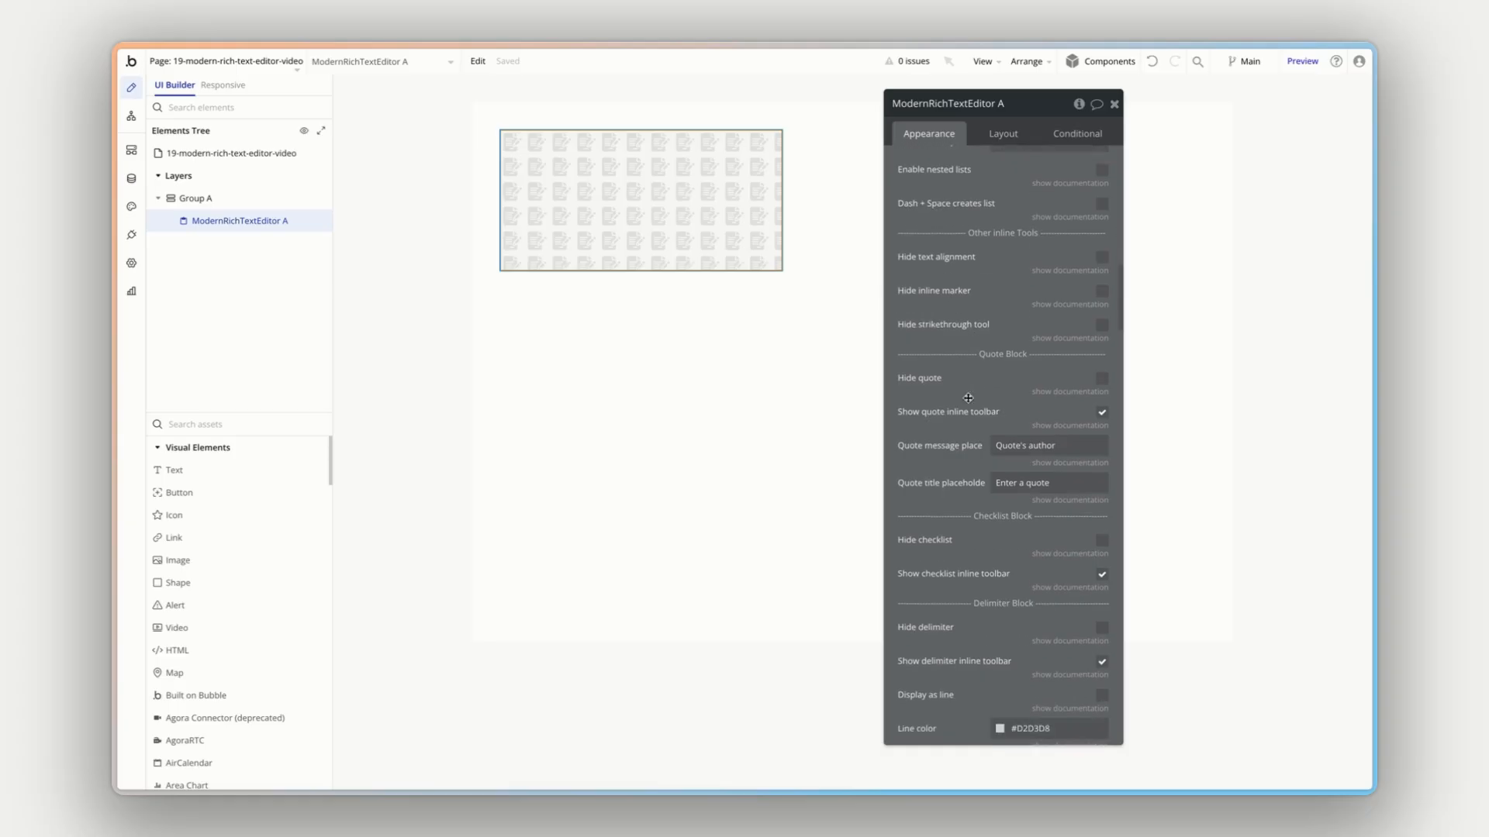
pyautogui.scroll(-3, 968, 398)
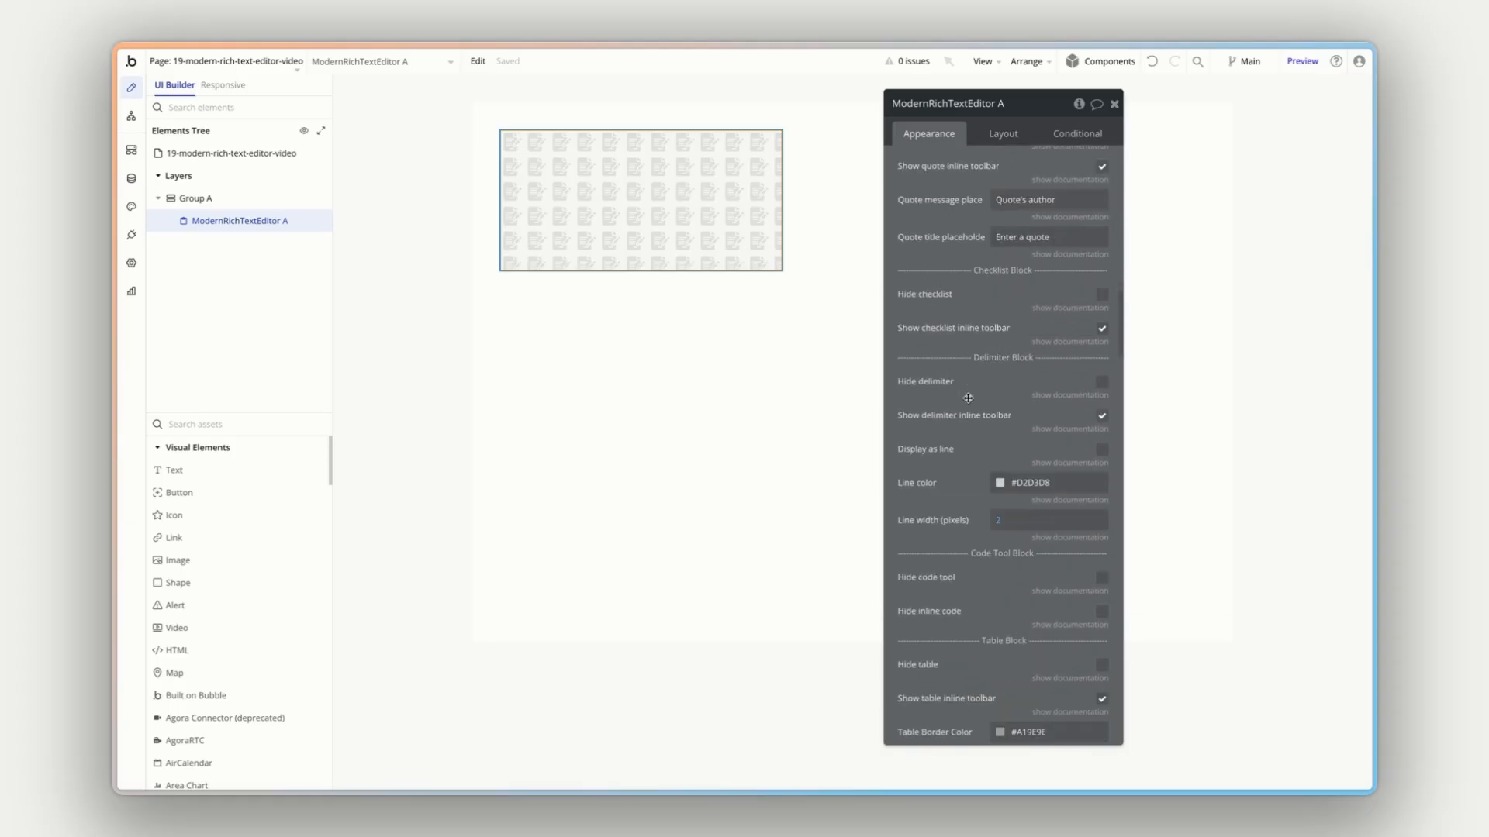
pyautogui.scroll(-1, 958, 429)
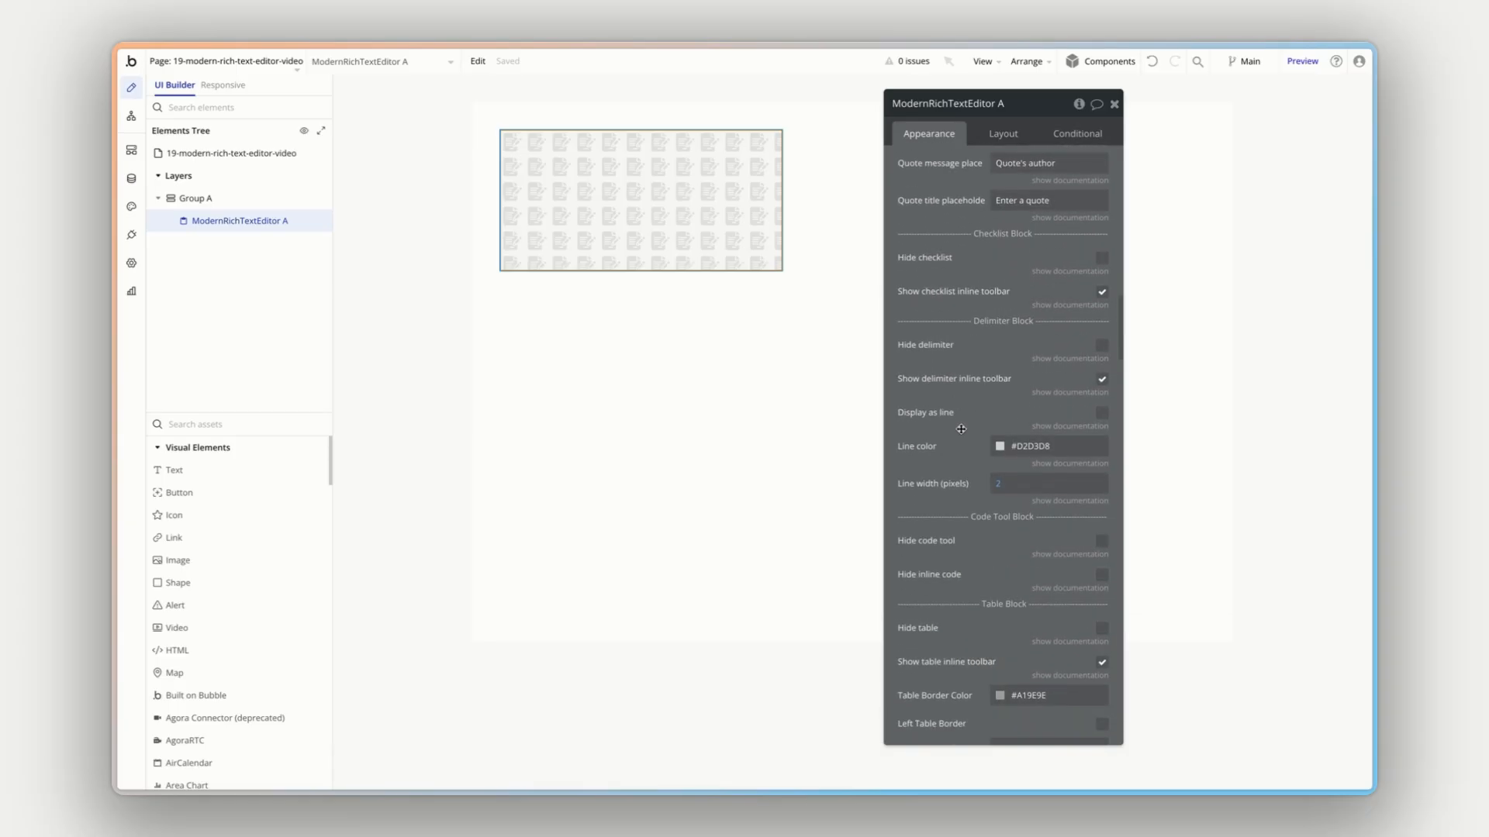
pyautogui.click(1044, 359)
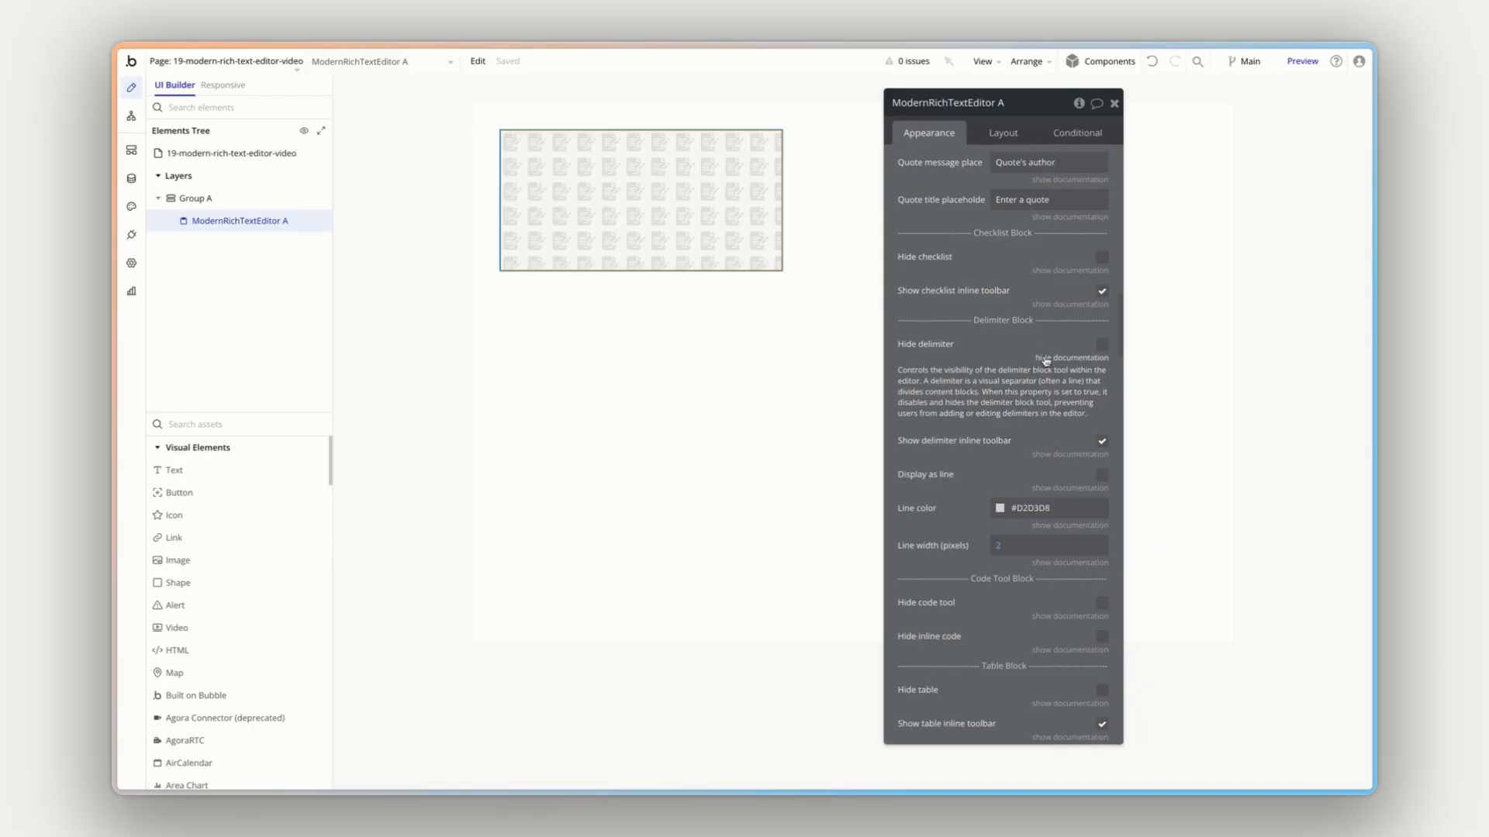
pyautogui.click(1048, 358)
# - Review the Code Tool, Table, @ Mention / Tag and Warning Block options of the rich text editor
pyautogui.scroll(-4, 974, 367)
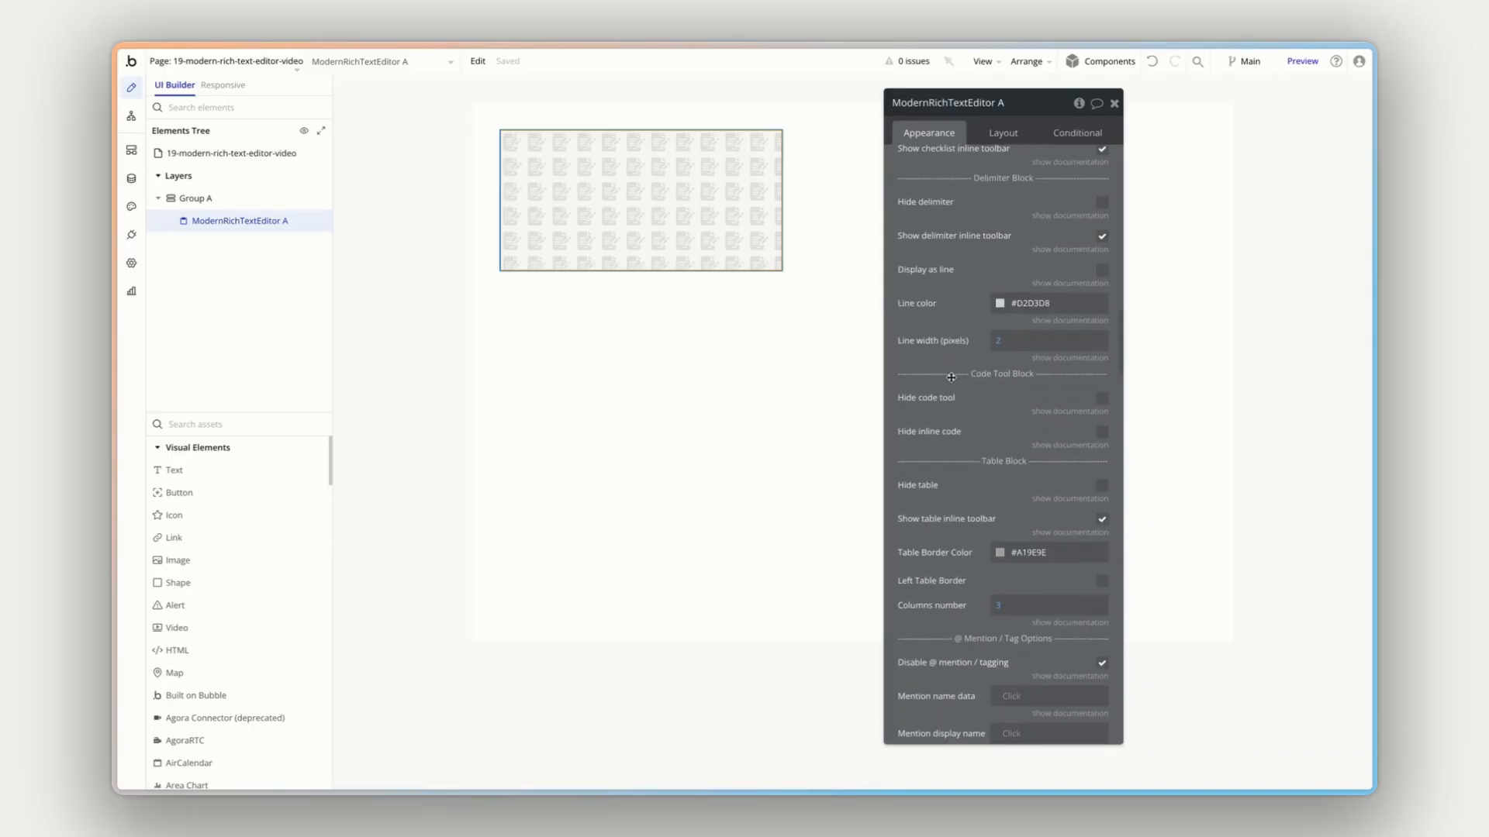
pyautogui.scroll(-8, 951, 378)
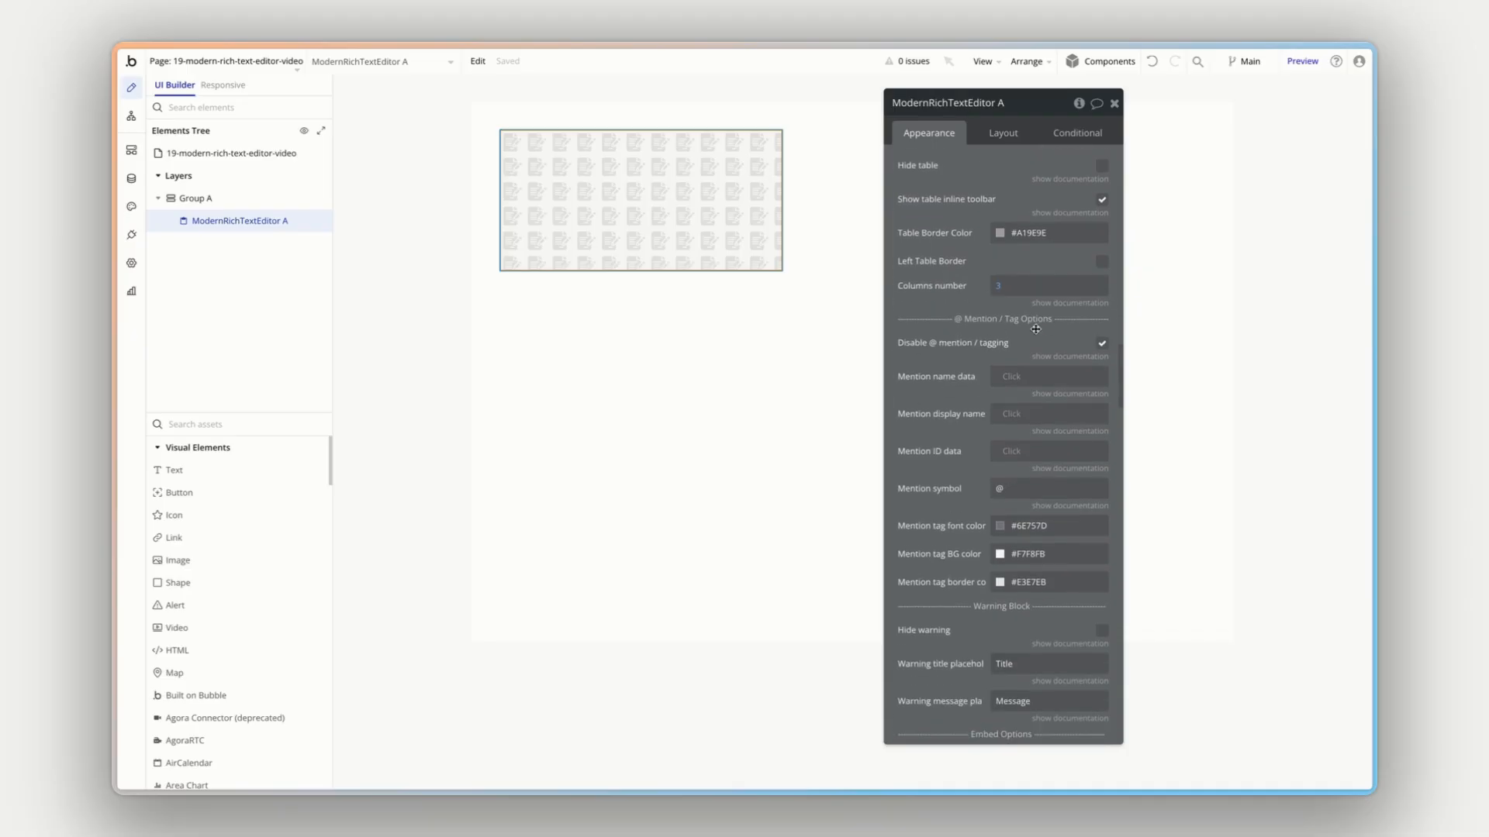
pyautogui.scroll(-1, 990, 364)
pyautogui.scroll(-1, 995, 353)
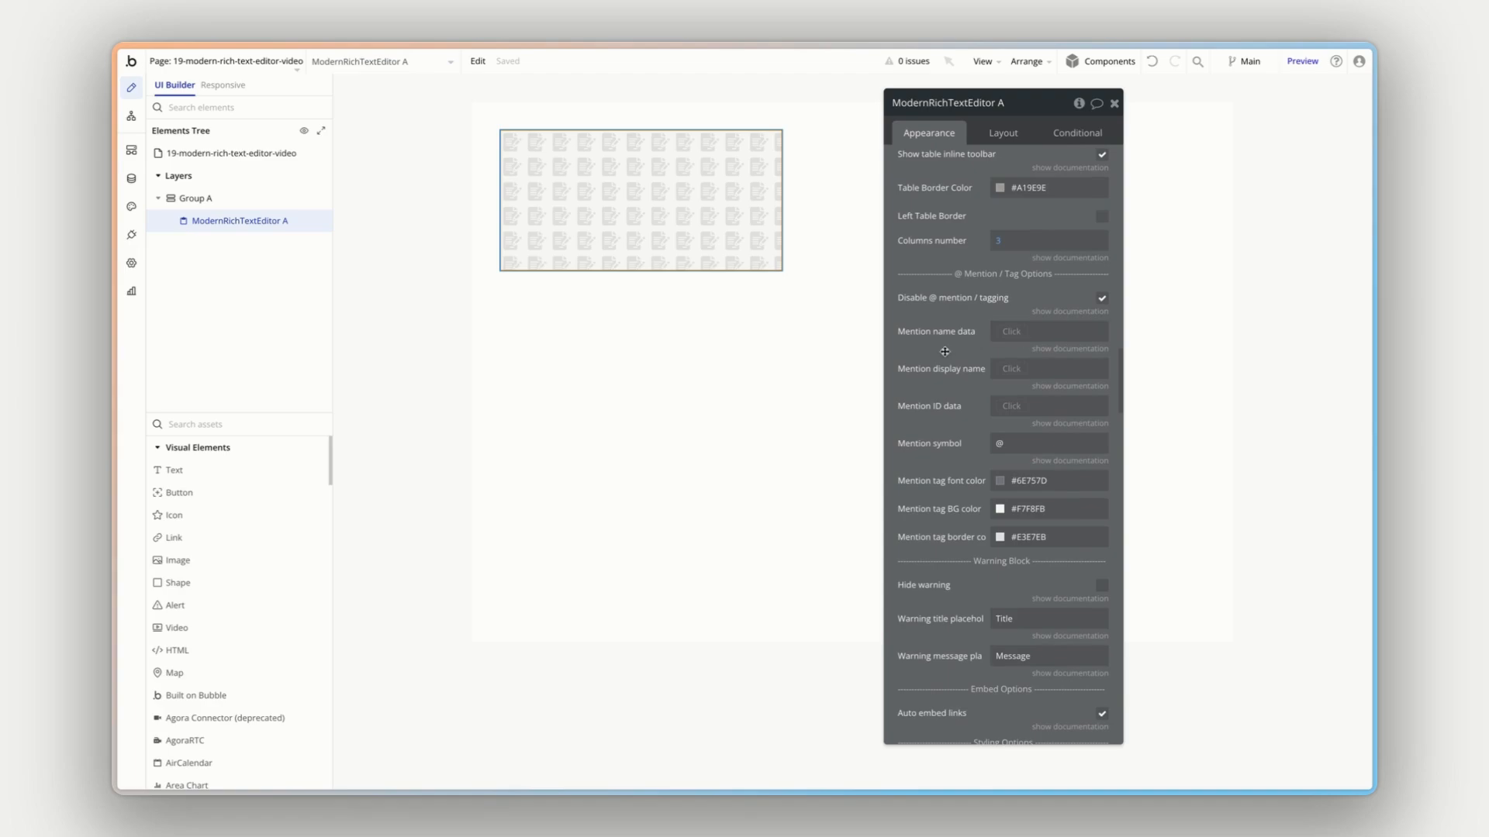
pyautogui.scroll(-1, 946, 350)
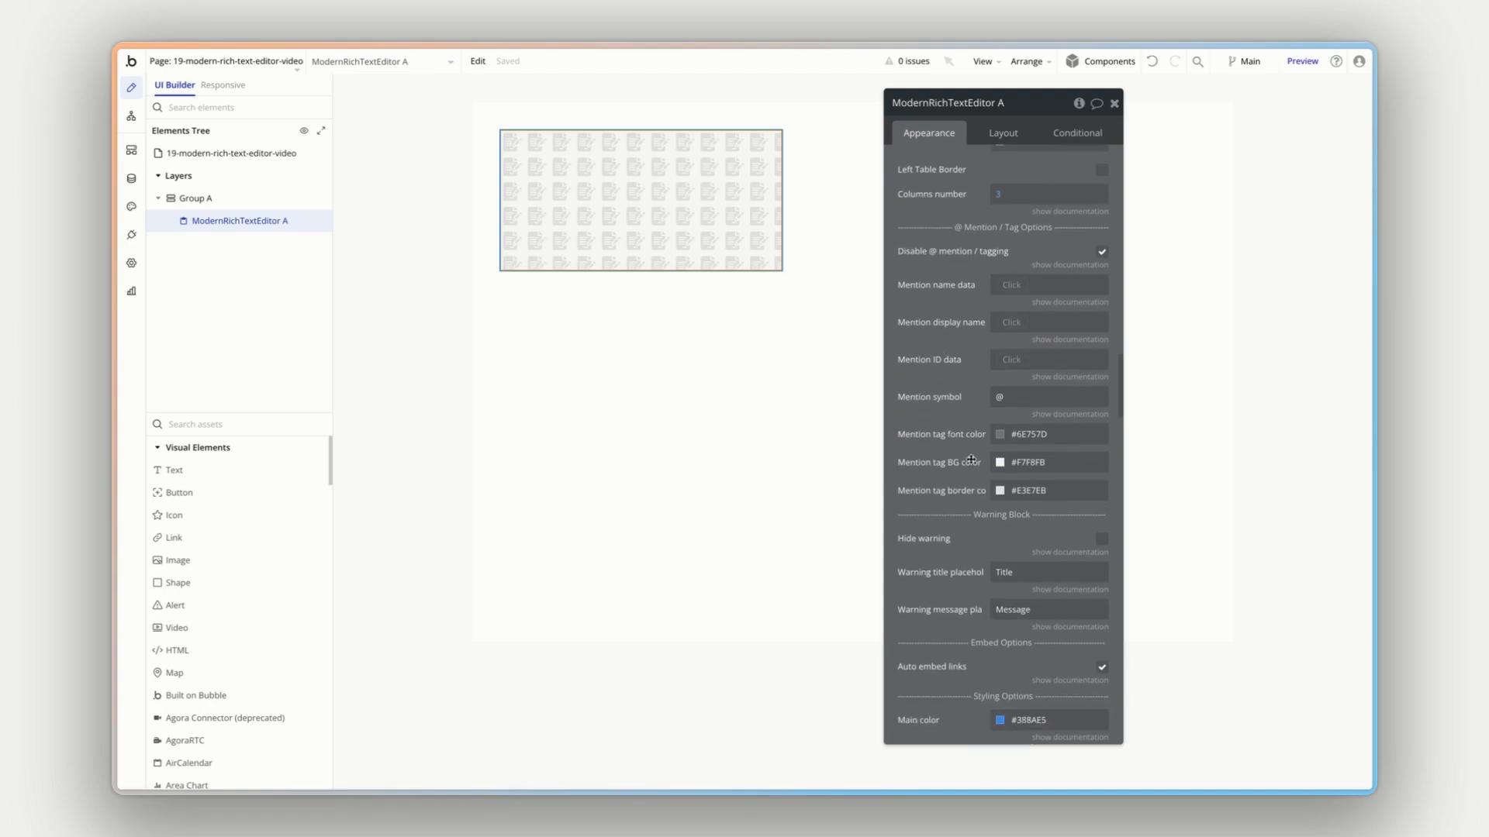
# - Read the documentation note for Auto embed links and look through the colors under Styling Options
pyautogui.scroll(-2, 940, 373)
pyautogui.scroll(-8, 940, 373)
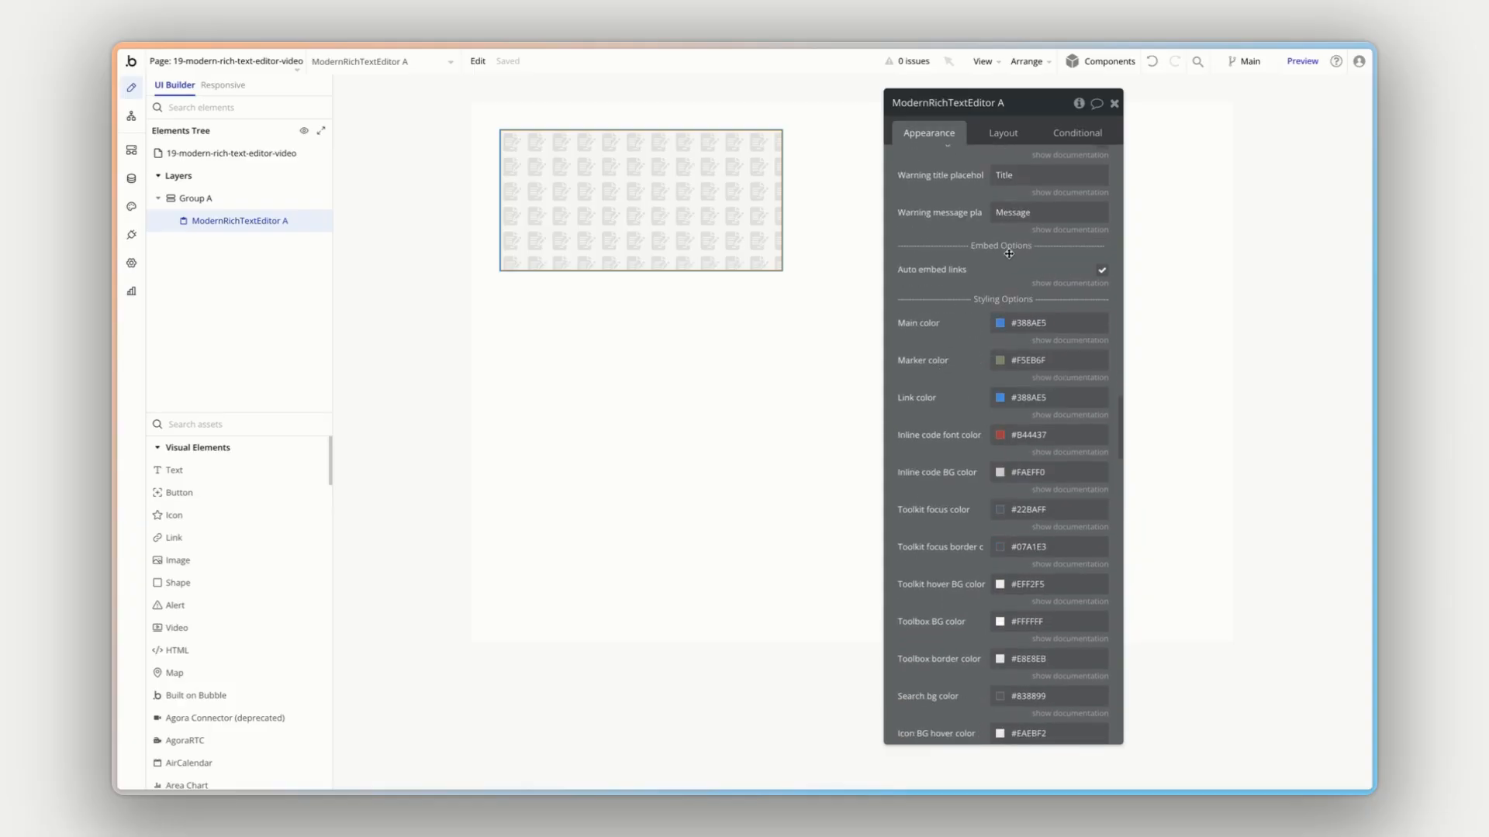
pyautogui.click(1040, 284)
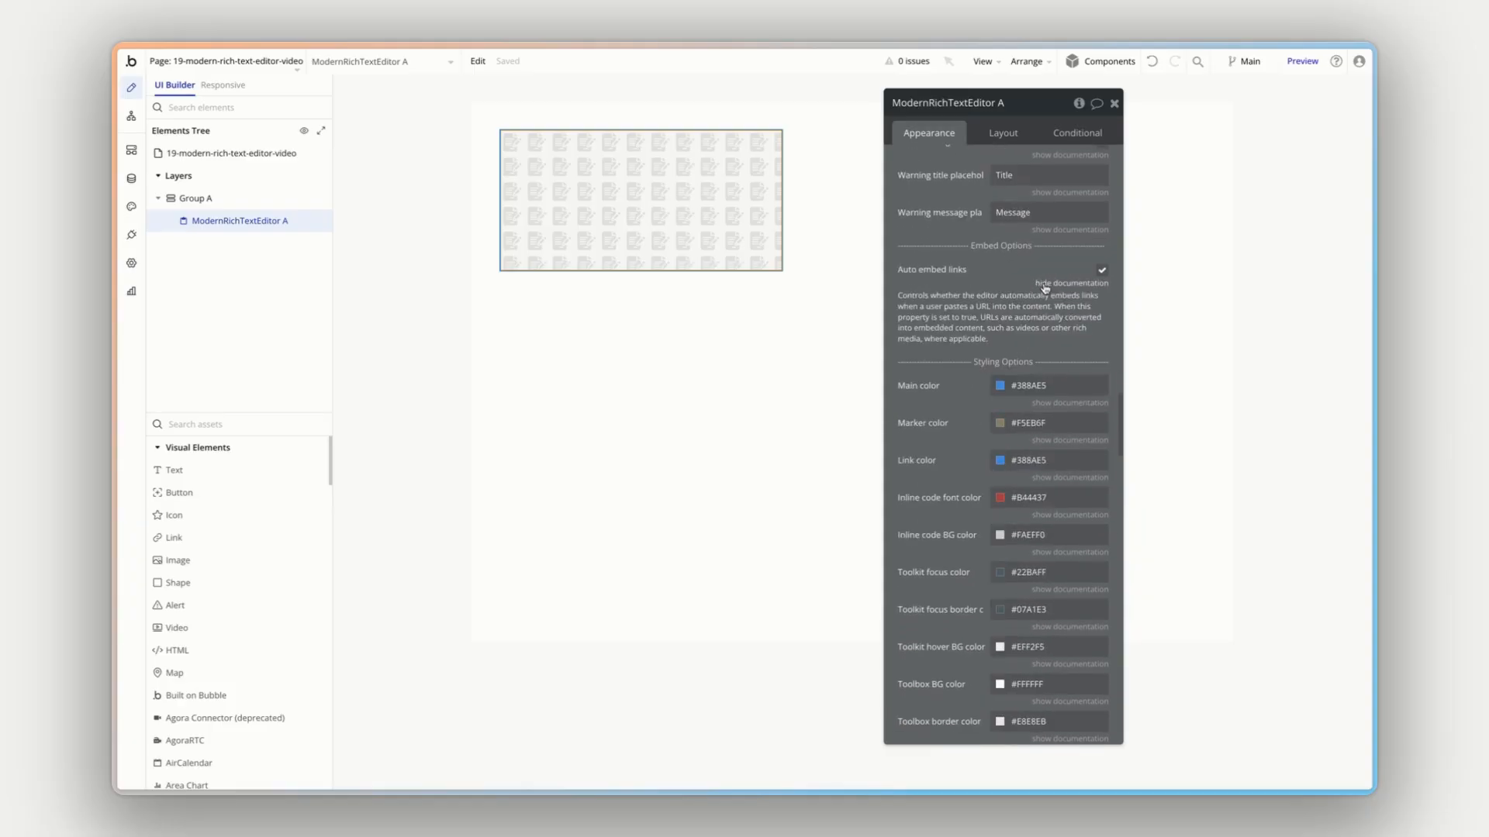
pyautogui.click(1045, 285)
pyautogui.scroll(-2, 1042, 285)
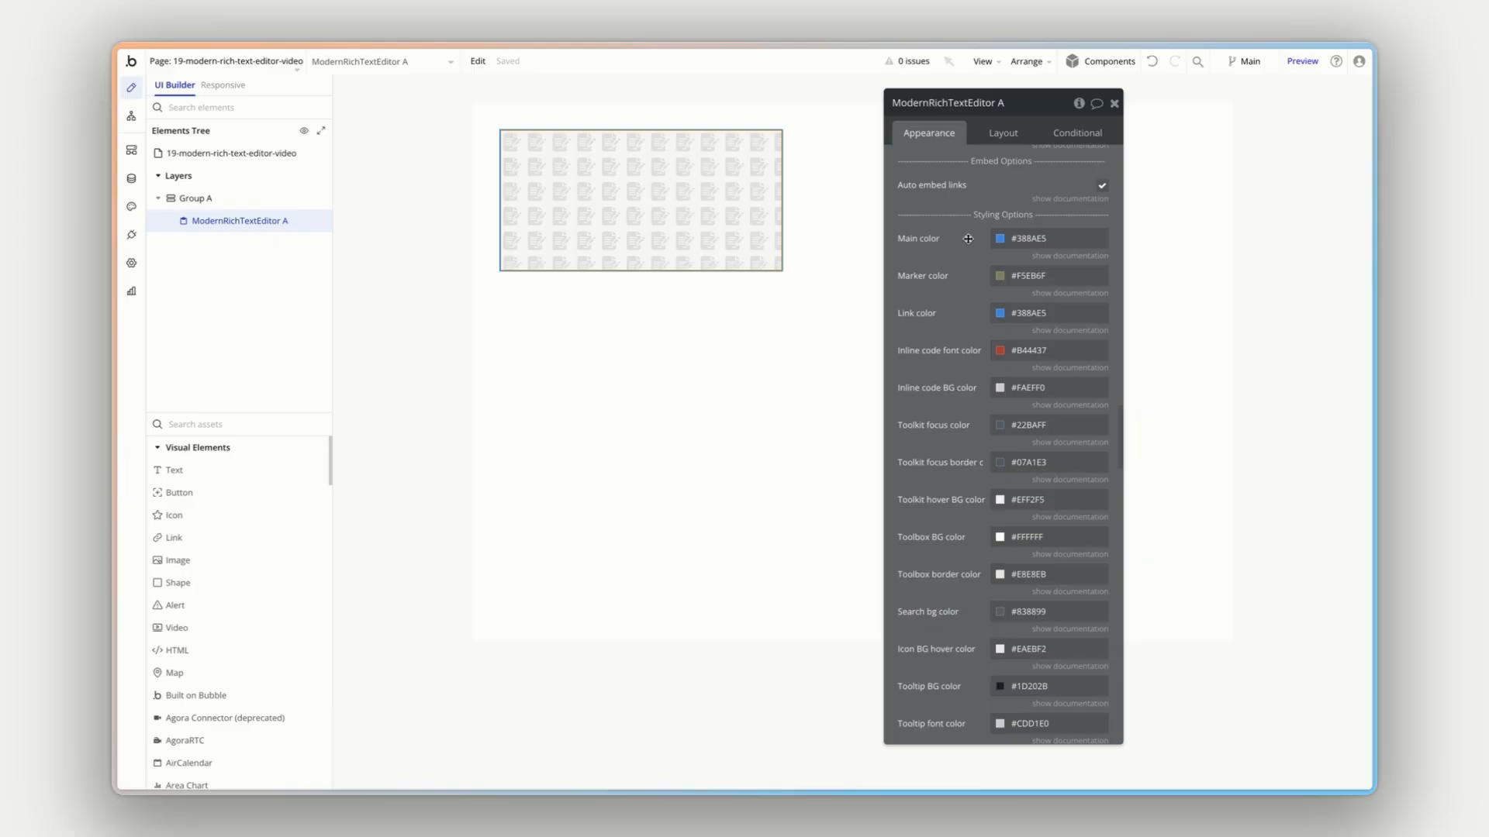
pyautogui.scroll(-3, 964, 276)
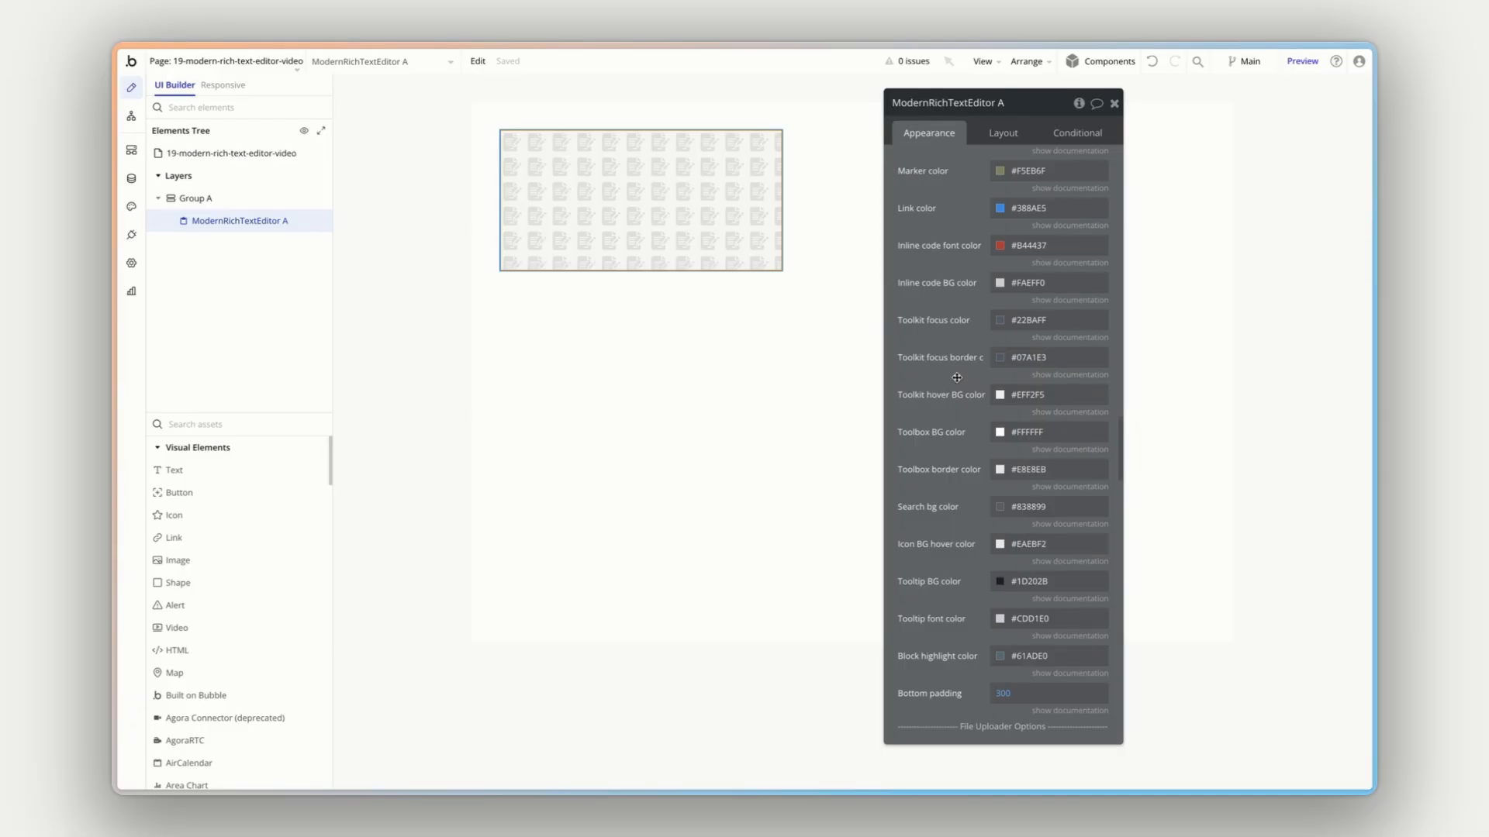
pyautogui.scroll(-5, 956, 377)
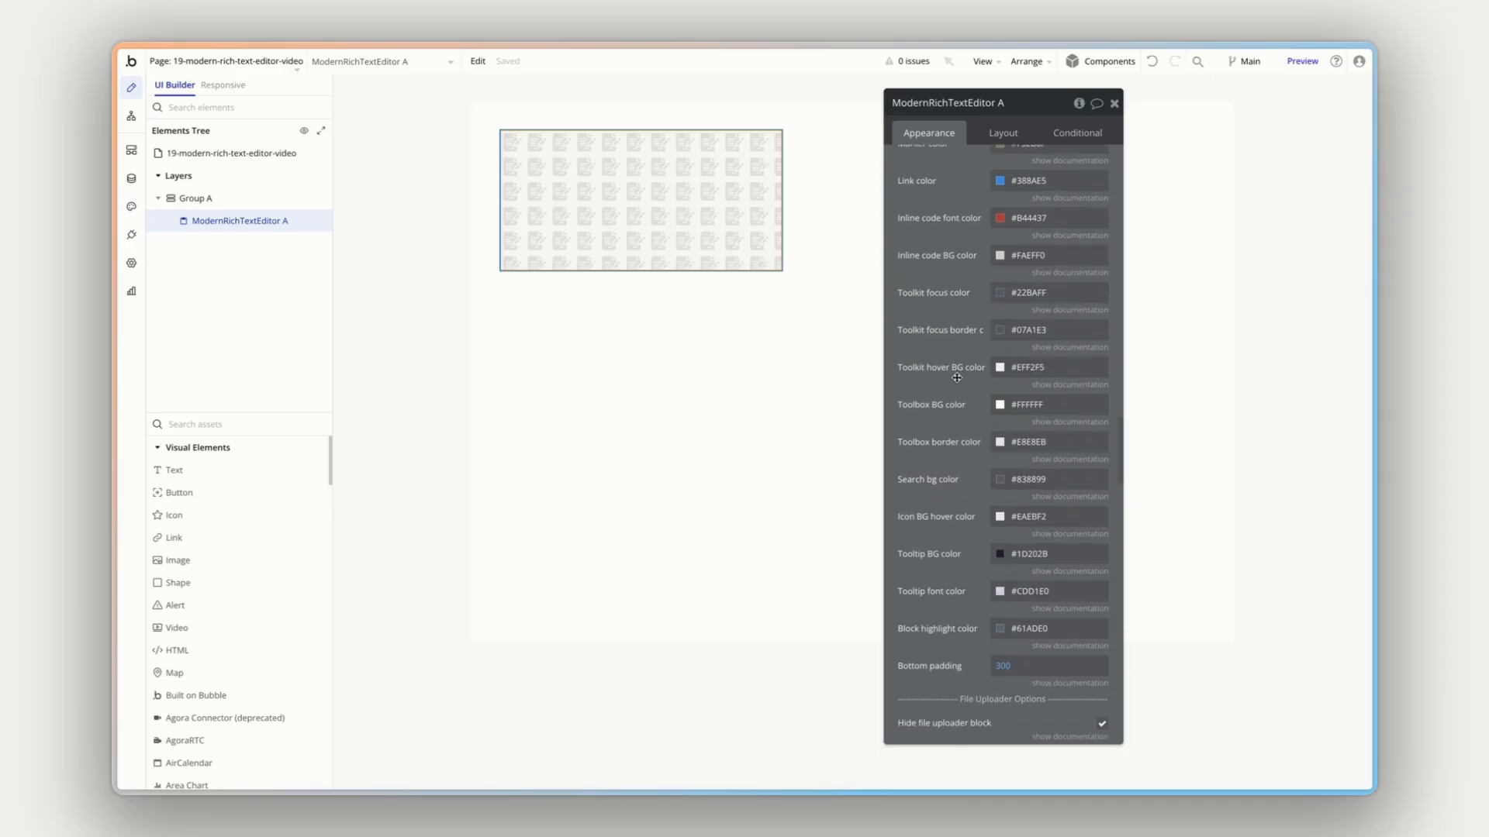
# - Review the File Uploader, Toggle Block, Button and Privacy Options of the rich text editor
pyautogui.scroll(-5, 956, 377)
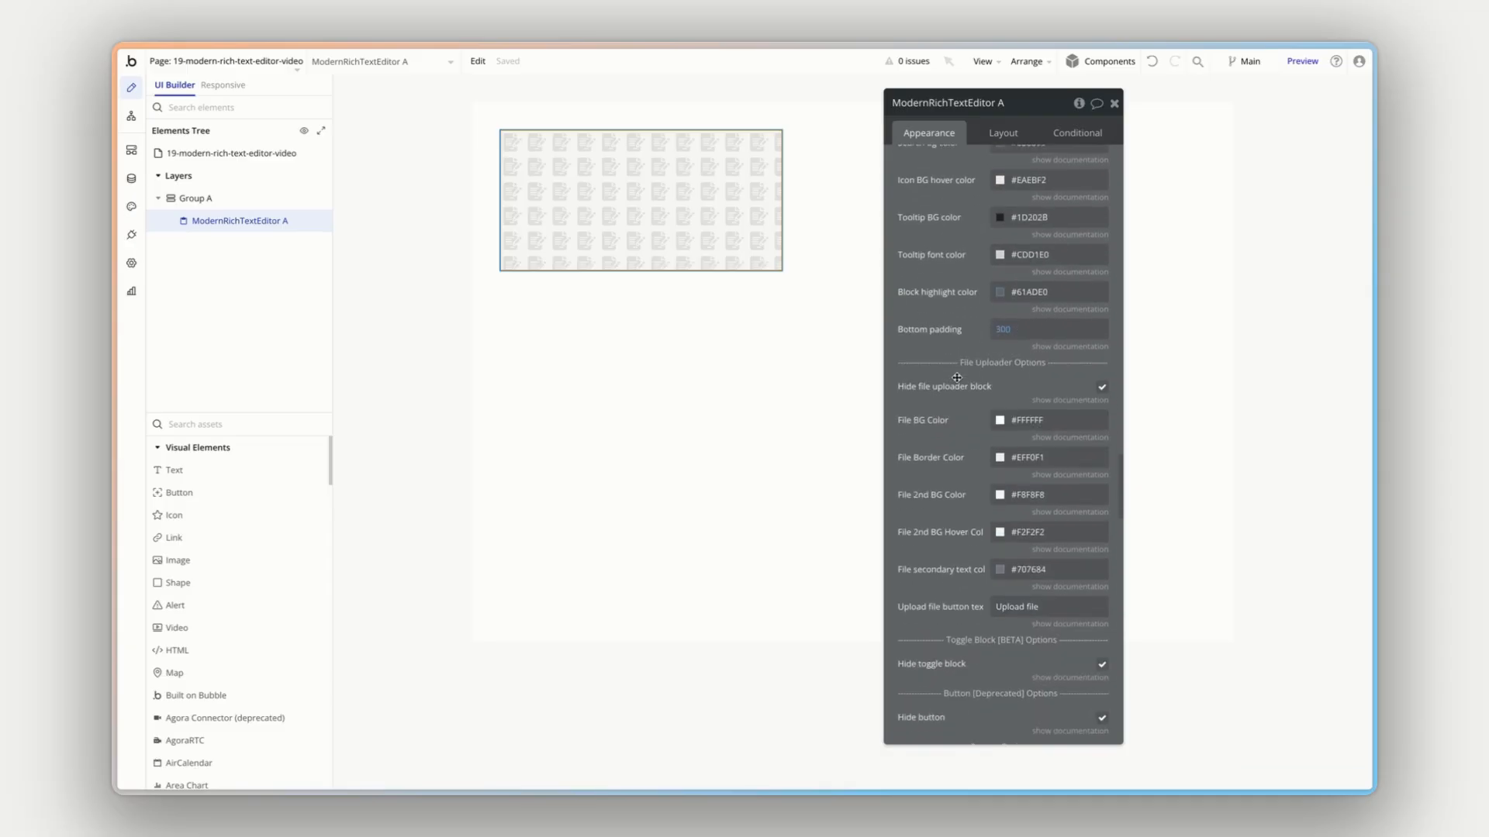
pyautogui.scroll(-4, 957, 369)
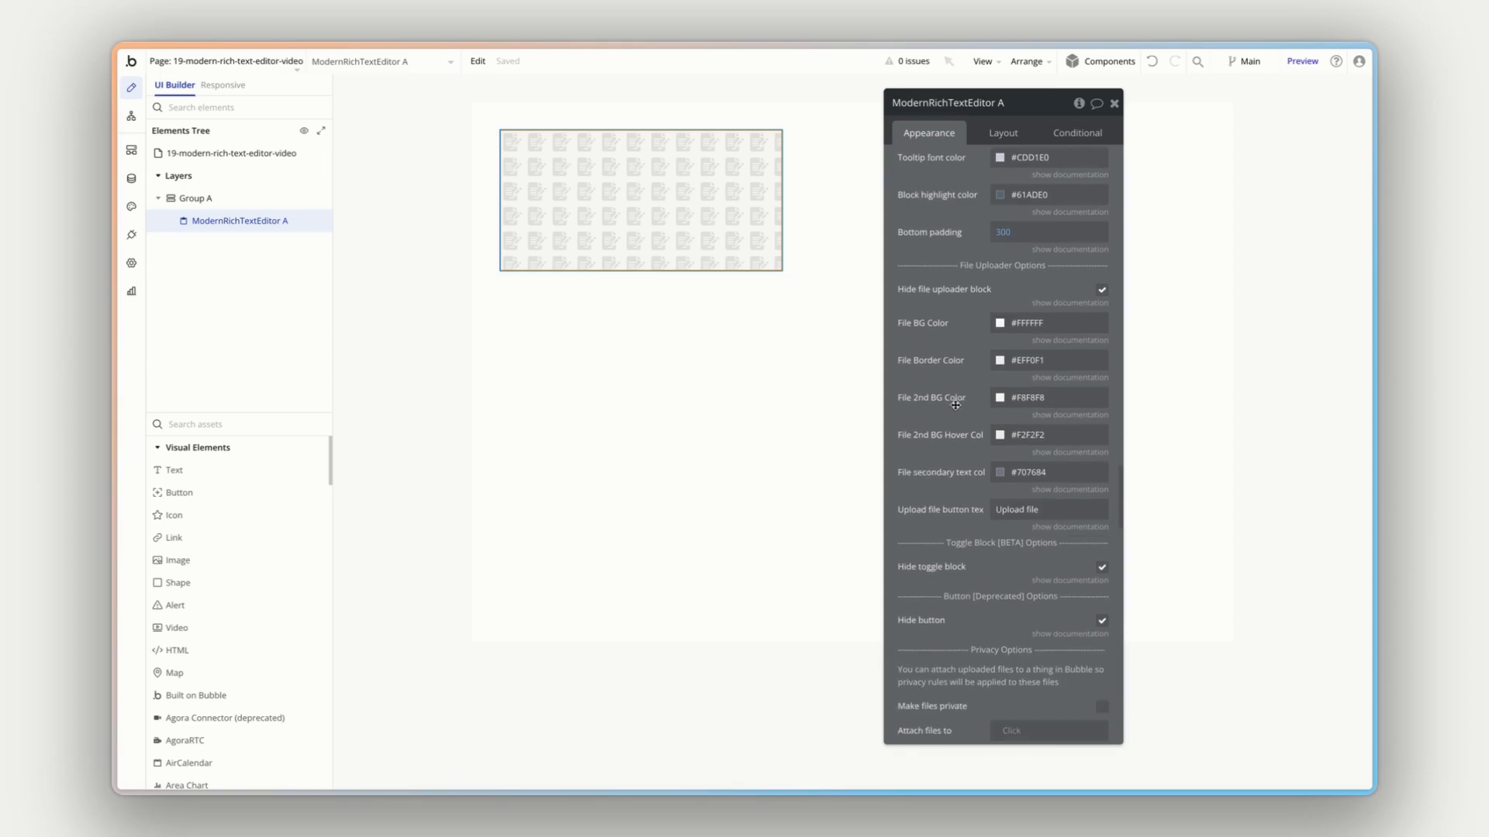
pyautogui.scroll(-2, 955, 405)
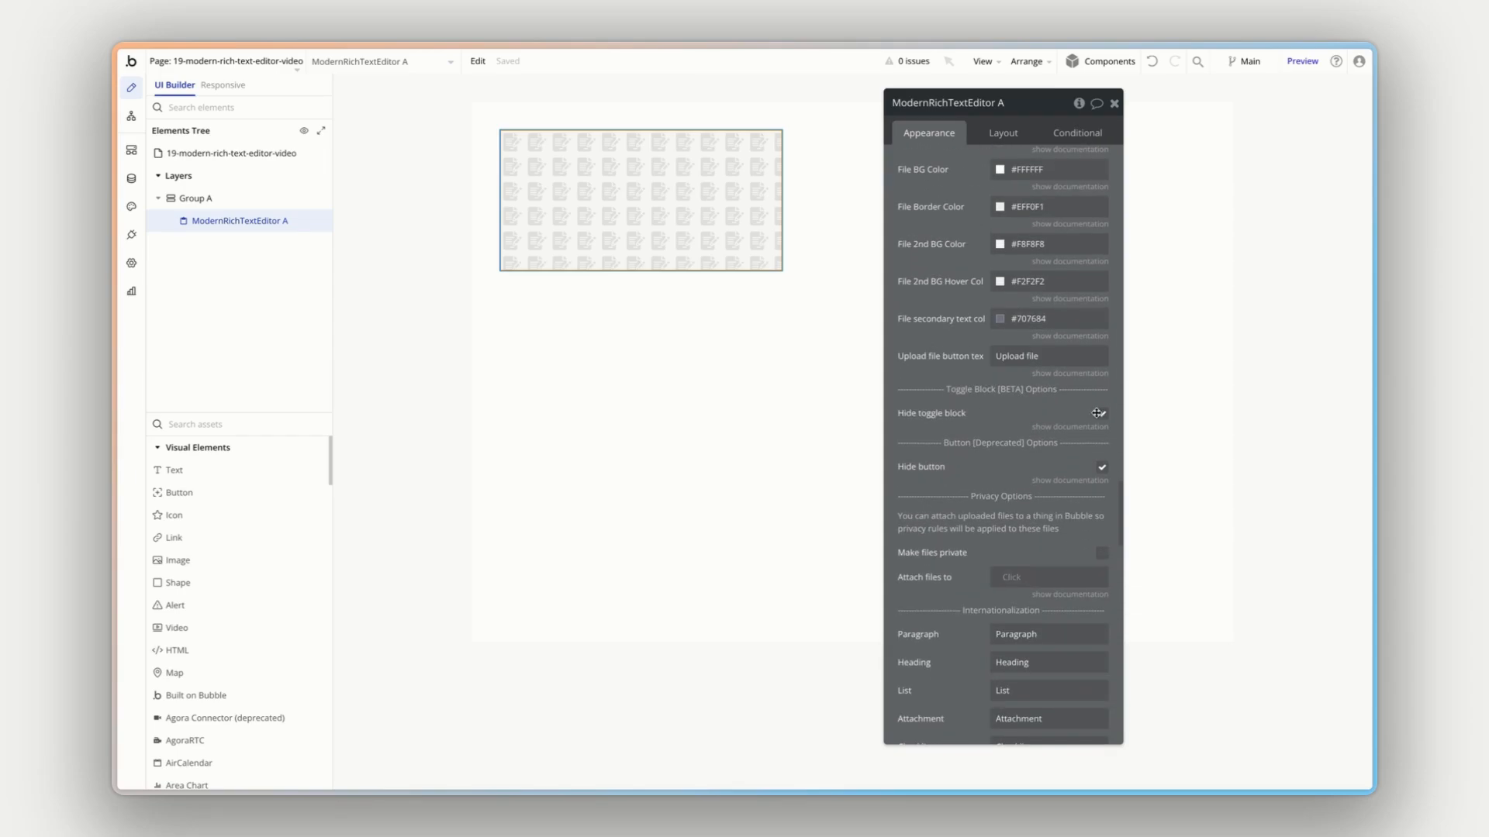
pyautogui.scroll(-3, 975, 408)
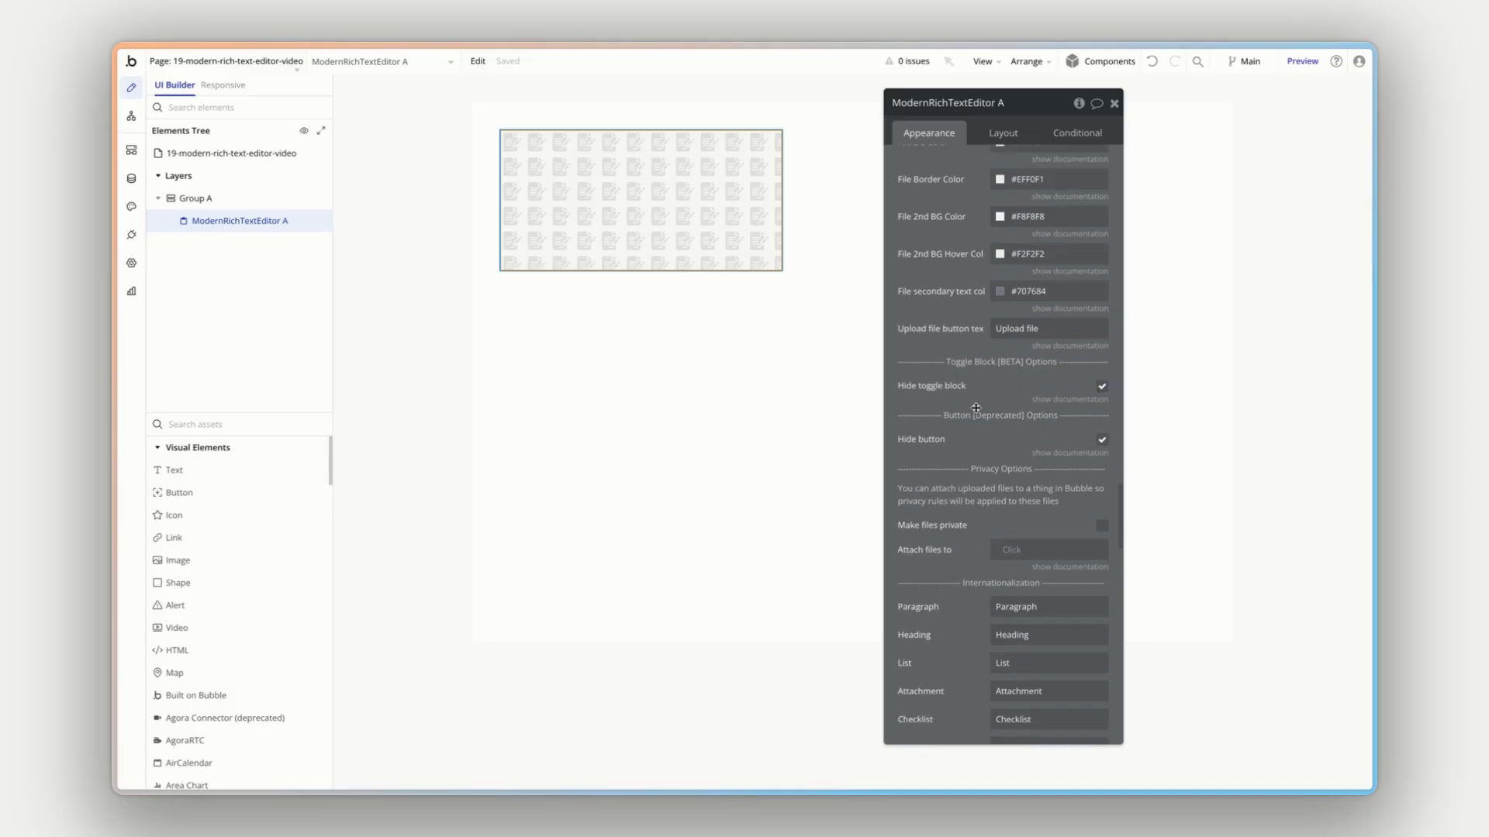
pyautogui.scroll(-2, 976, 407)
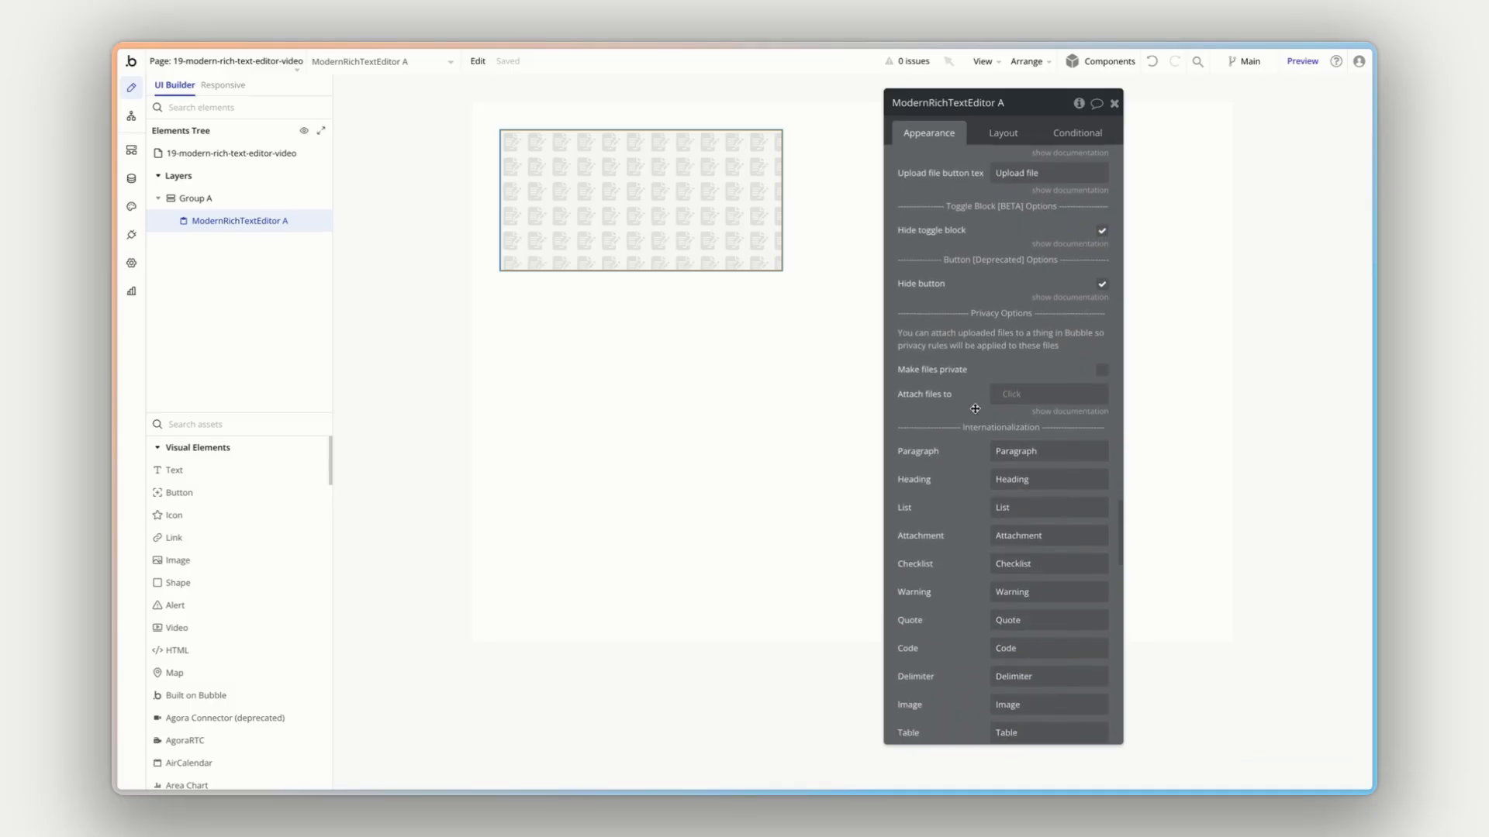
# - Look through the Internationalization labels for the editor's blocks and inline tools
pyautogui.scroll(-1, 976, 408)
pyautogui.scroll(-1, 976, 408)
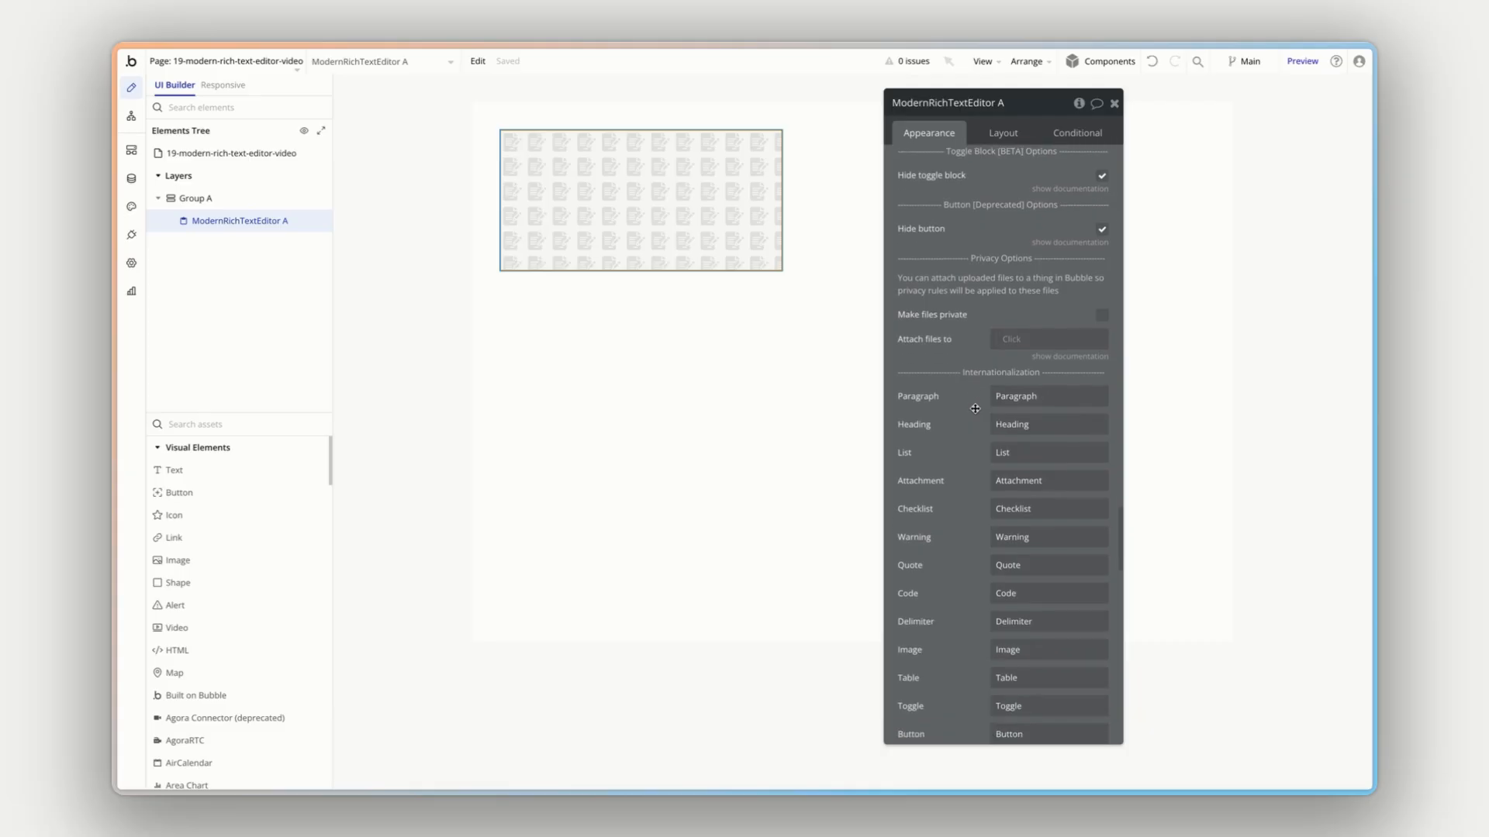
pyautogui.scroll(-5, 974, 408)
pyautogui.scroll(-1, 975, 332)
pyautogui.scroll(-1, 975, 332)
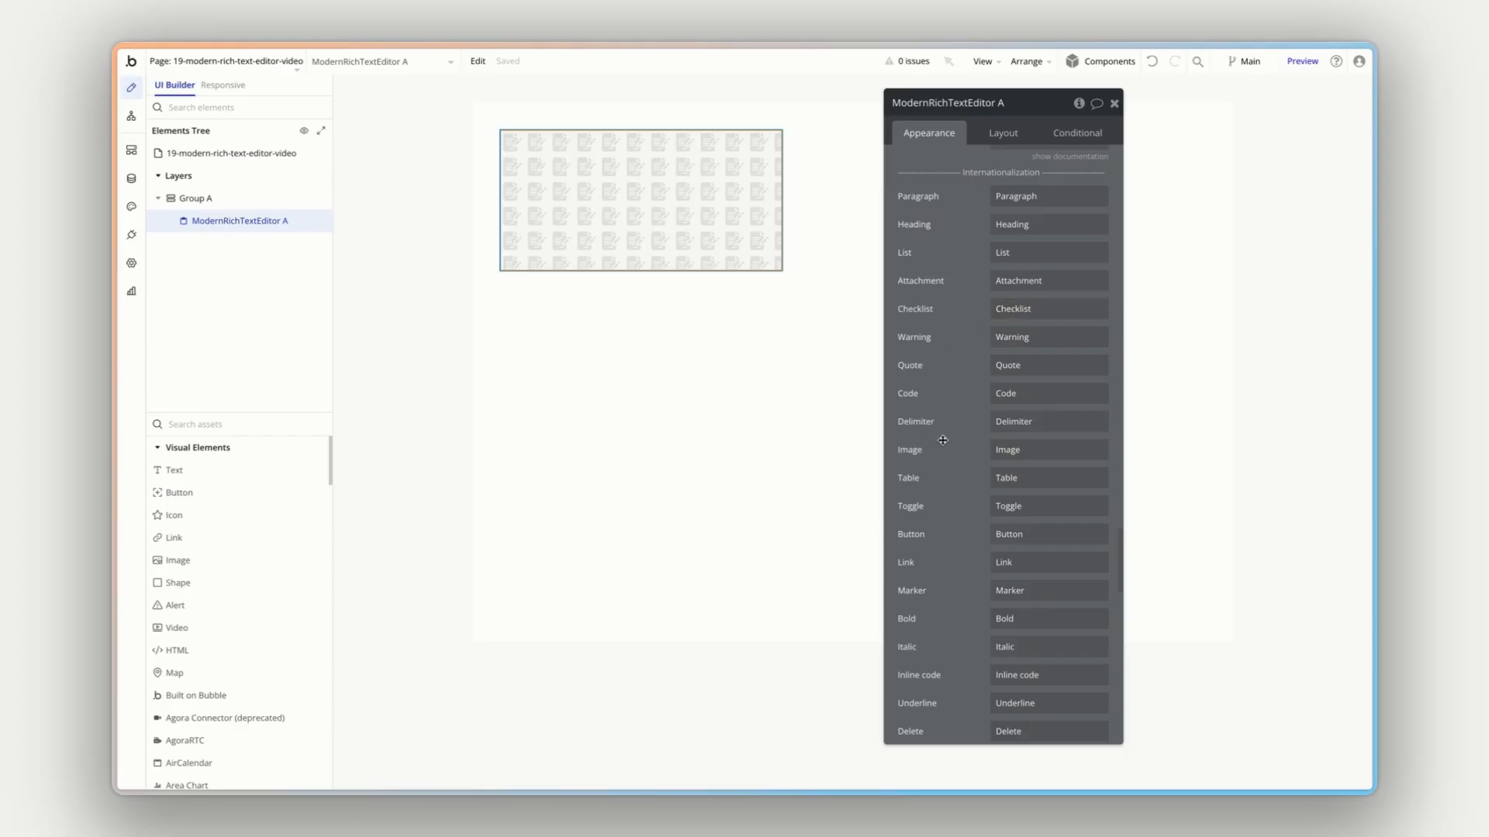
# - Look through the remaining Internationalization labels, including the table and image block fields, down to Other Options
pyautogui.scroll(-5, 942, 441)
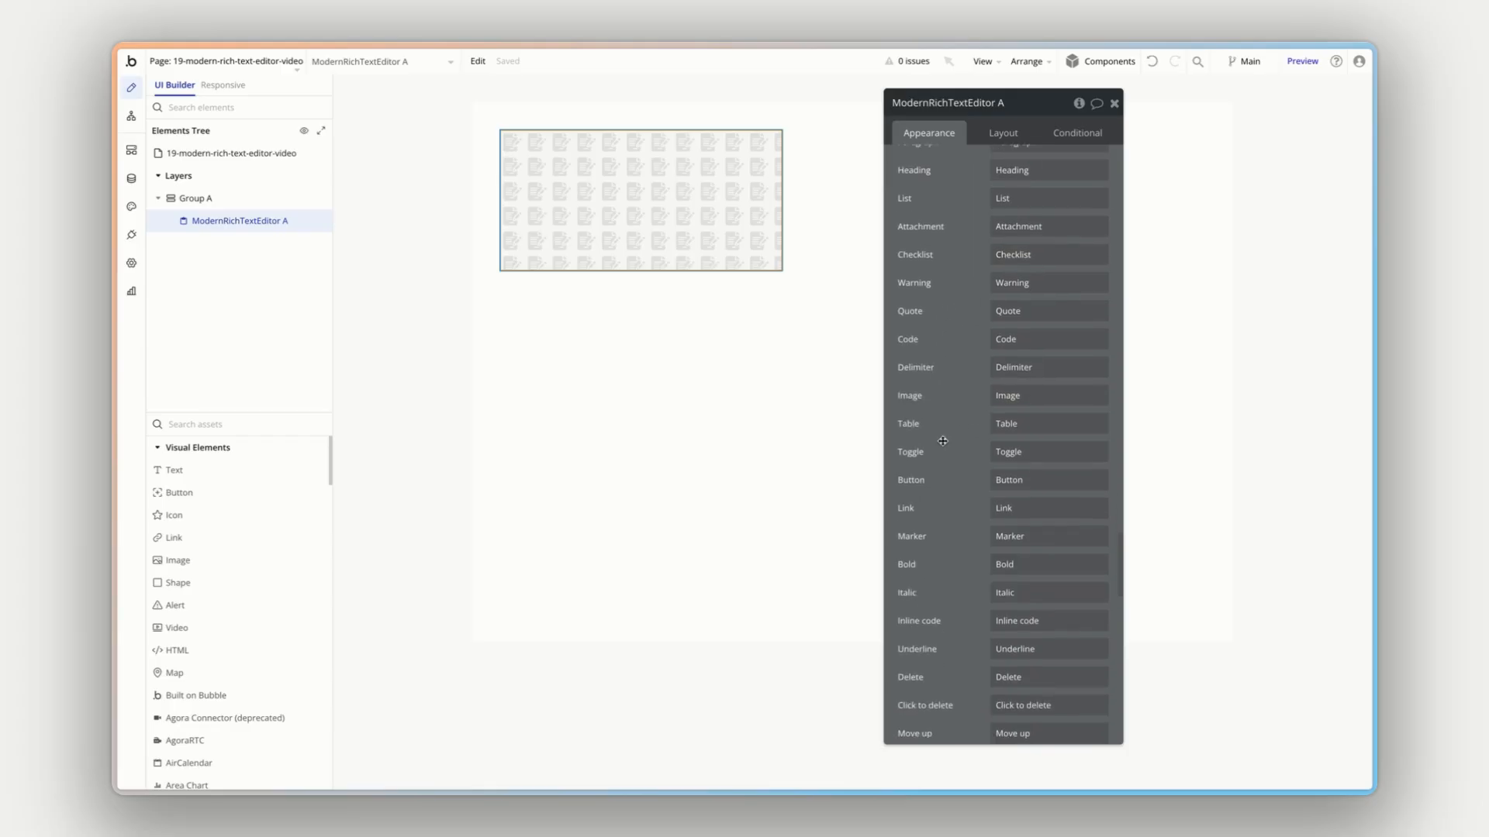
pyautogui.scroll(-9, 942, 441)
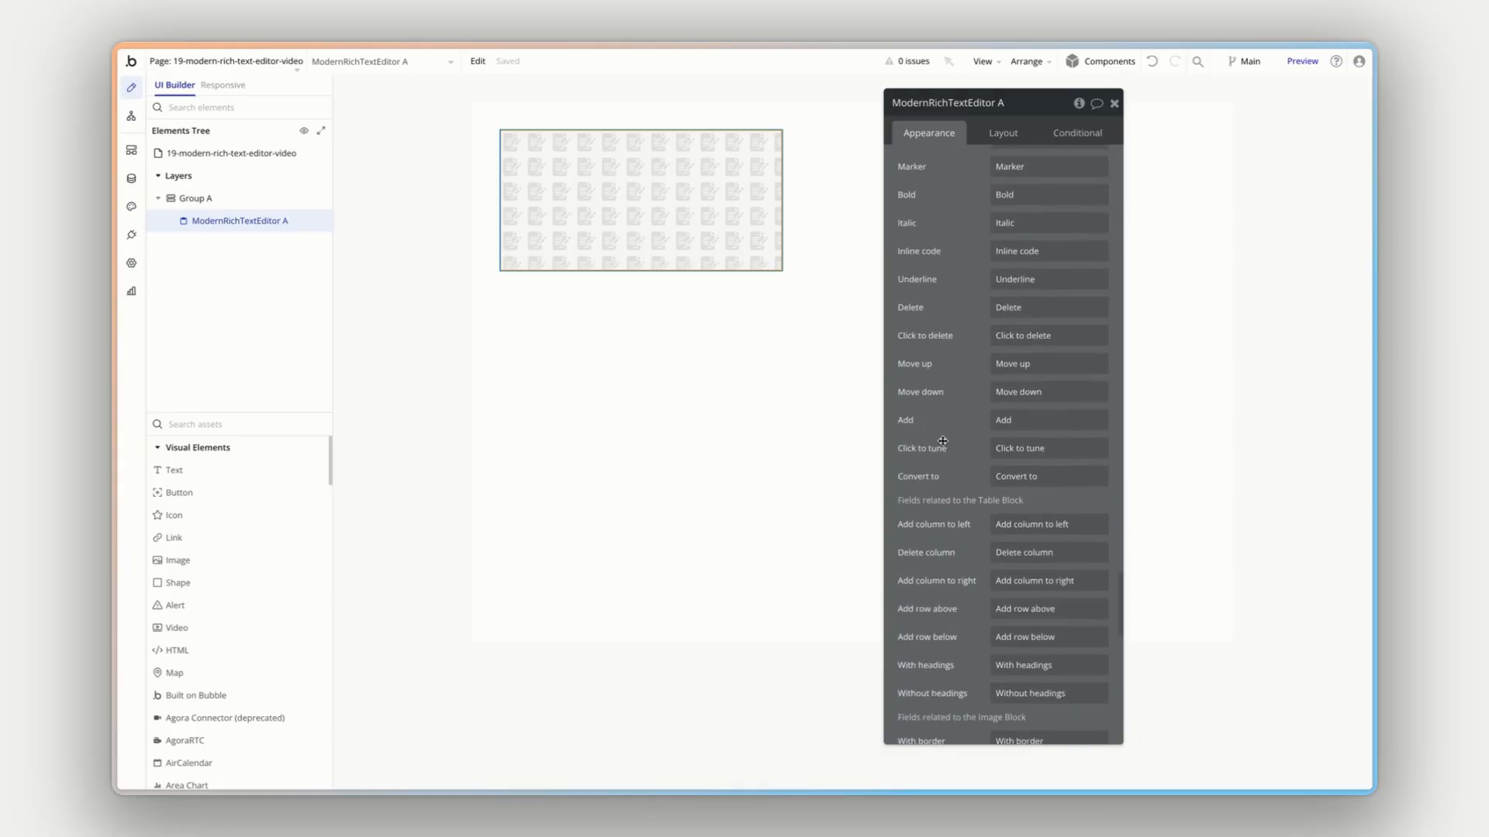
pyautogui.scroll(-3, 942, 441)
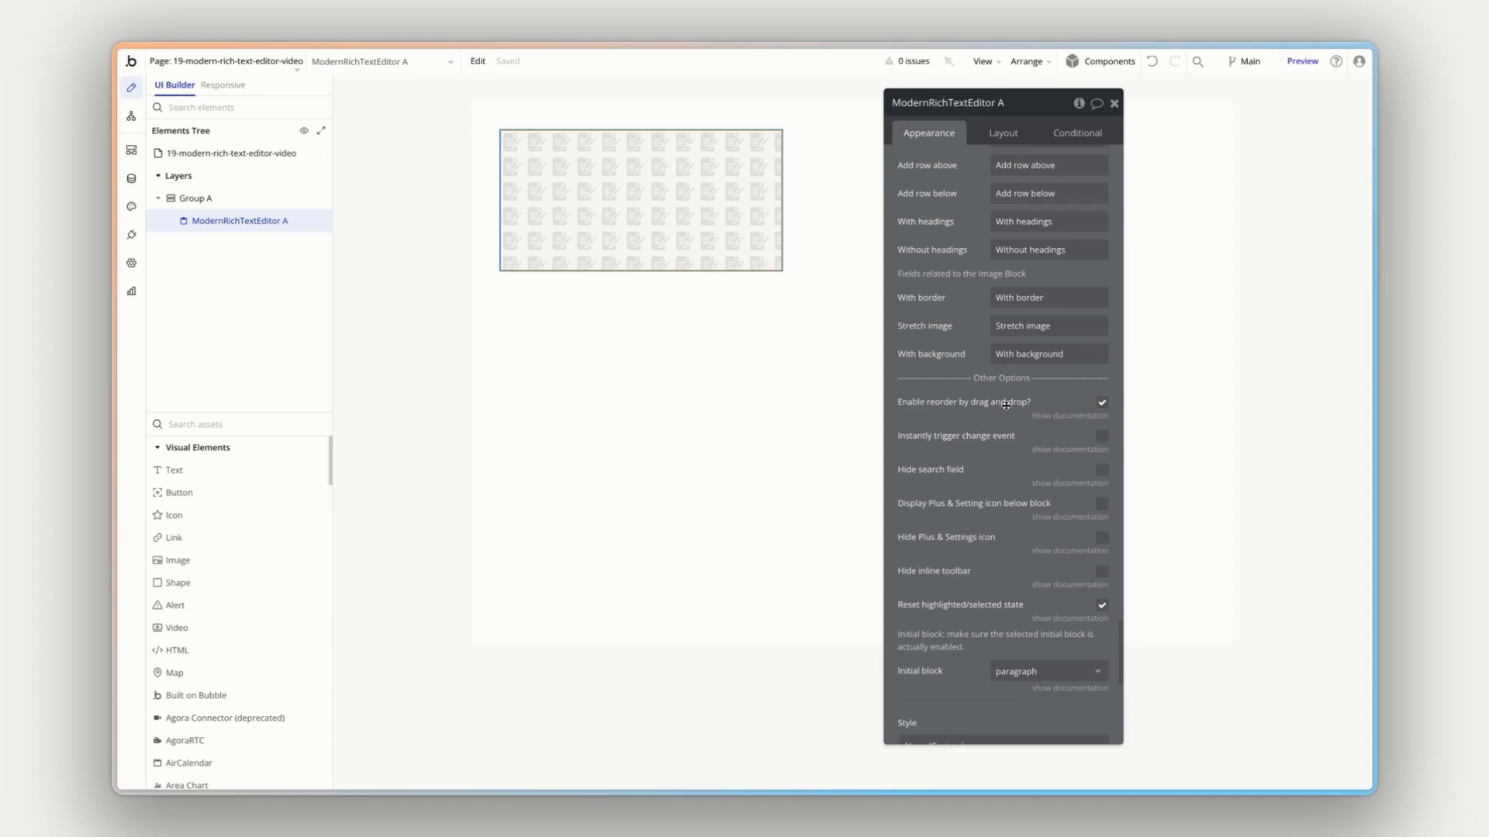
# - Preview the page and enter two paragraph blocks in the editor reading "Block 1" and "Block 2"
pyautogui.click(1304, 61)
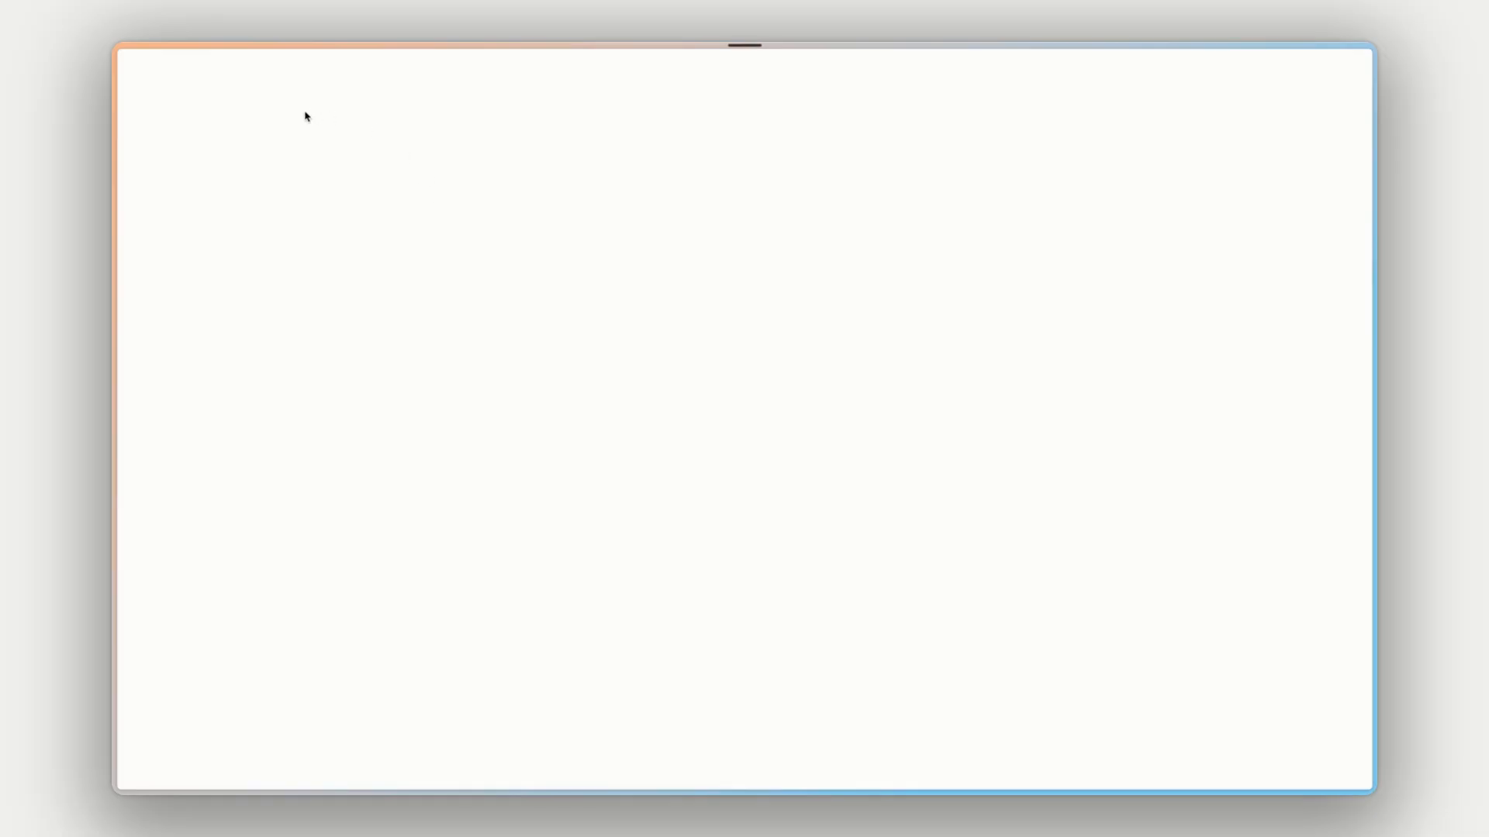
pyautogui.click(251, 94)
pyautogui.write('Block 1')
pyautogui.press('Return')
pyautogui.write('Block 2')
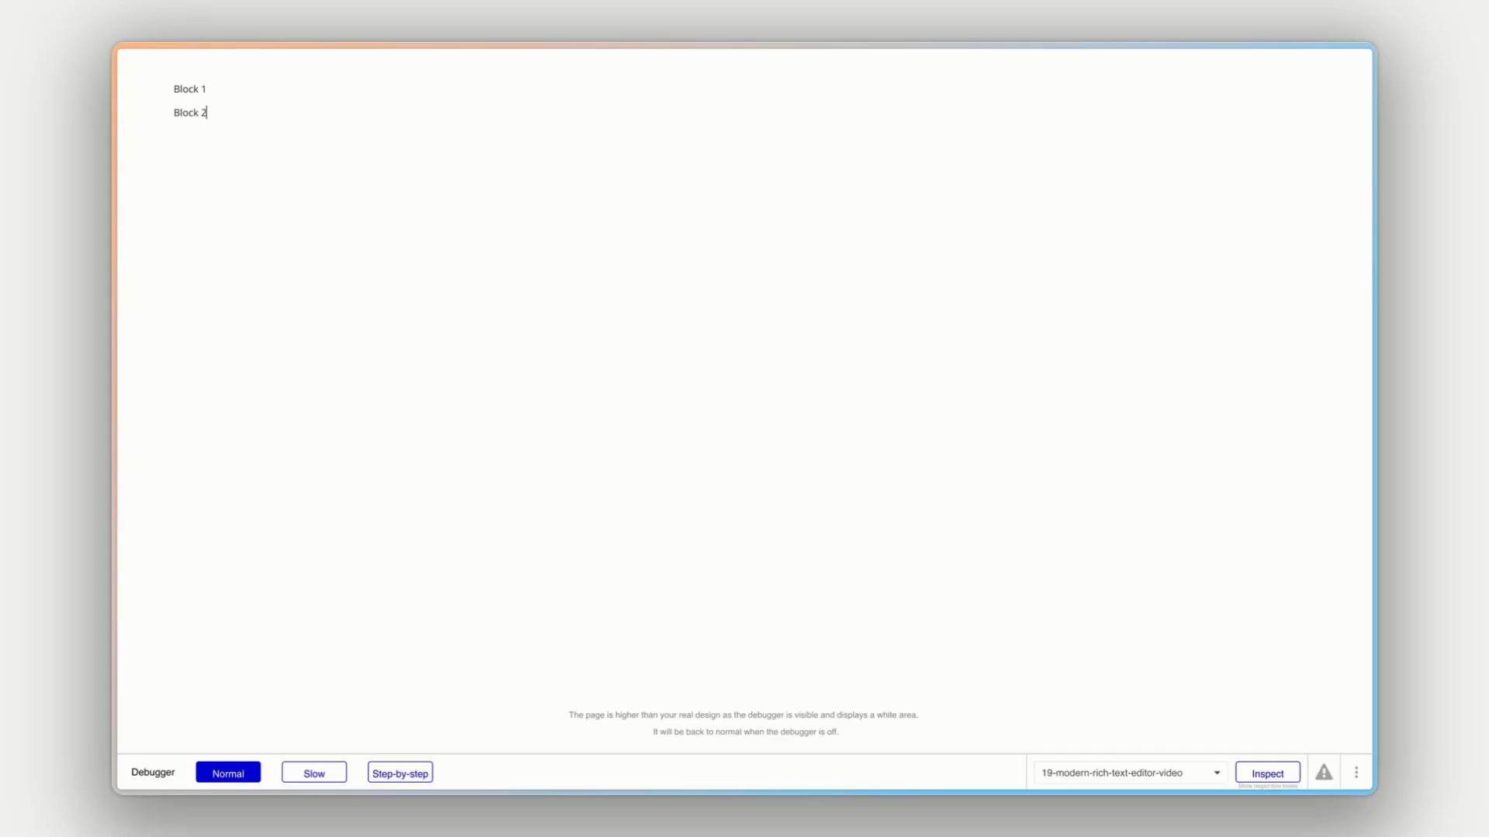
# - Test block reordering by moving Block 2 above Block 1 and back below it, and return to the Bubble editor
pyautogui.click(161, 113)
pyautogui.moveTo(161, 113); pyautogui.dragTo(178, 84)
pyautogui.click(166, 114)
pyautogui.click(193, 218)
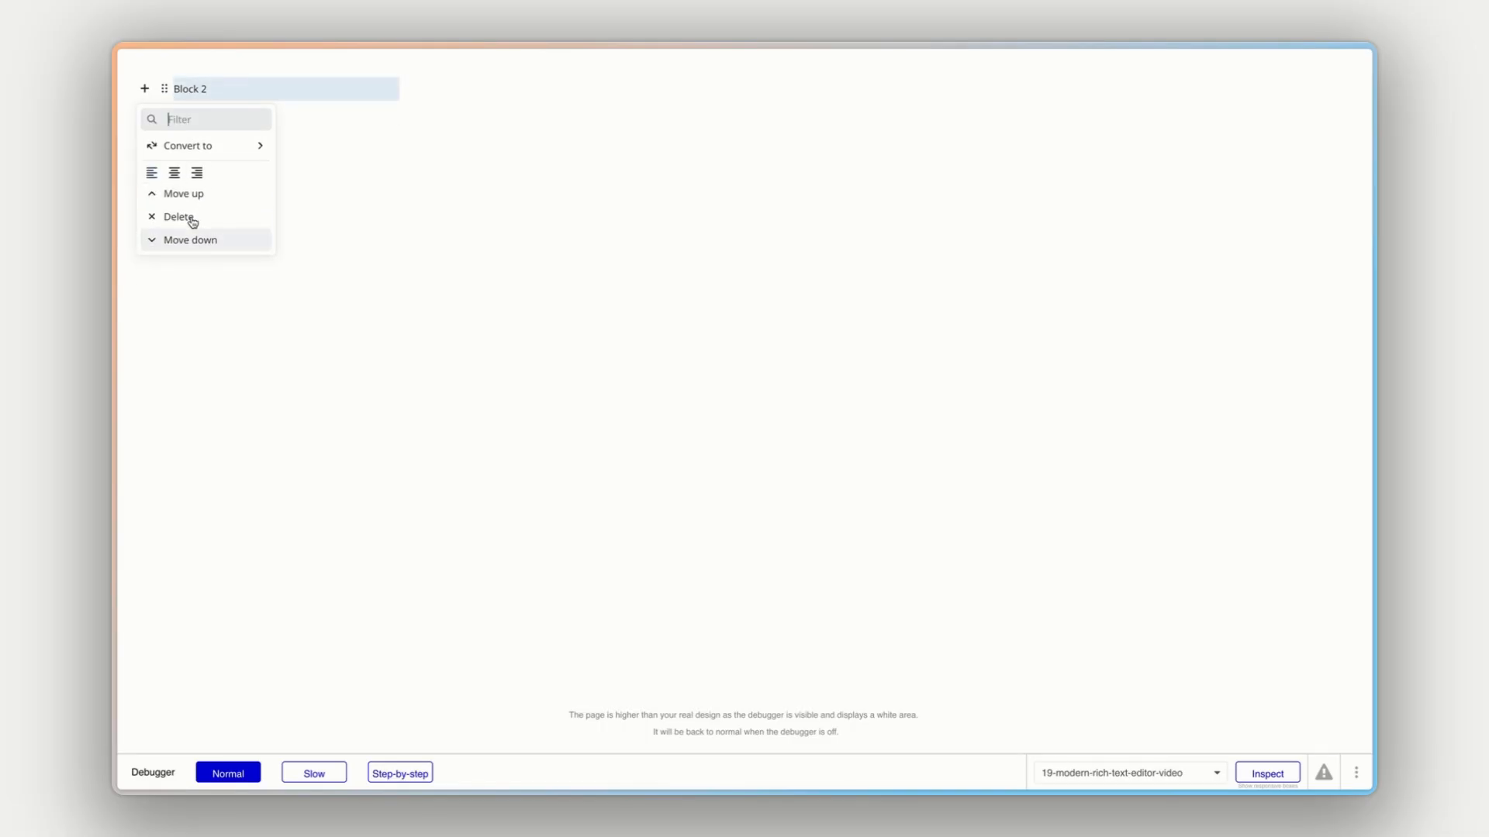
pyautogui.click(190, 240)
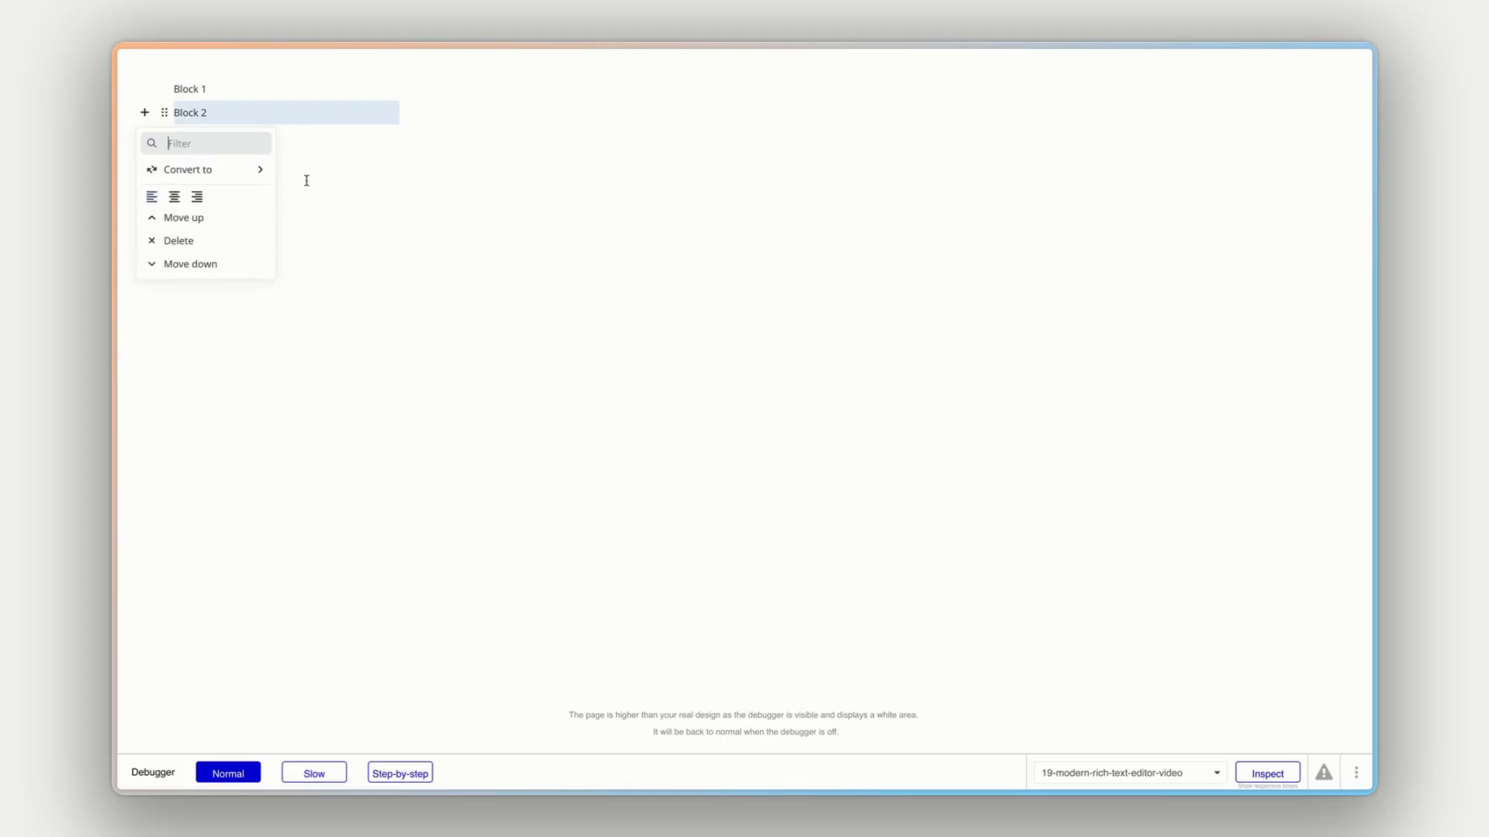
pyautogui.click(275, 197)
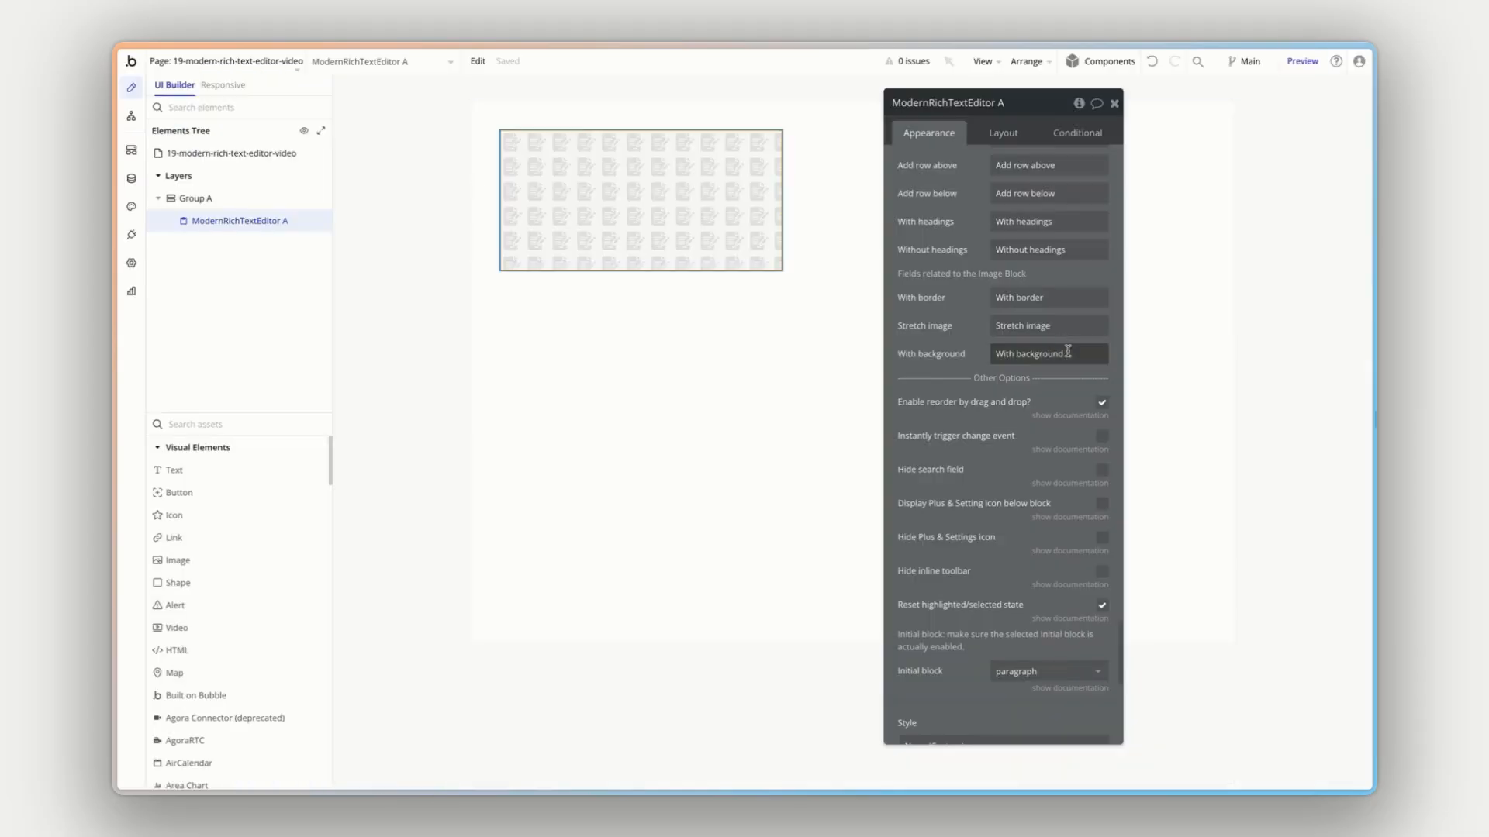
# - Review the Other Options and the style, font, border and shadow settings of the rich text editor
pyautogui.scroll(-1, 993, 468)
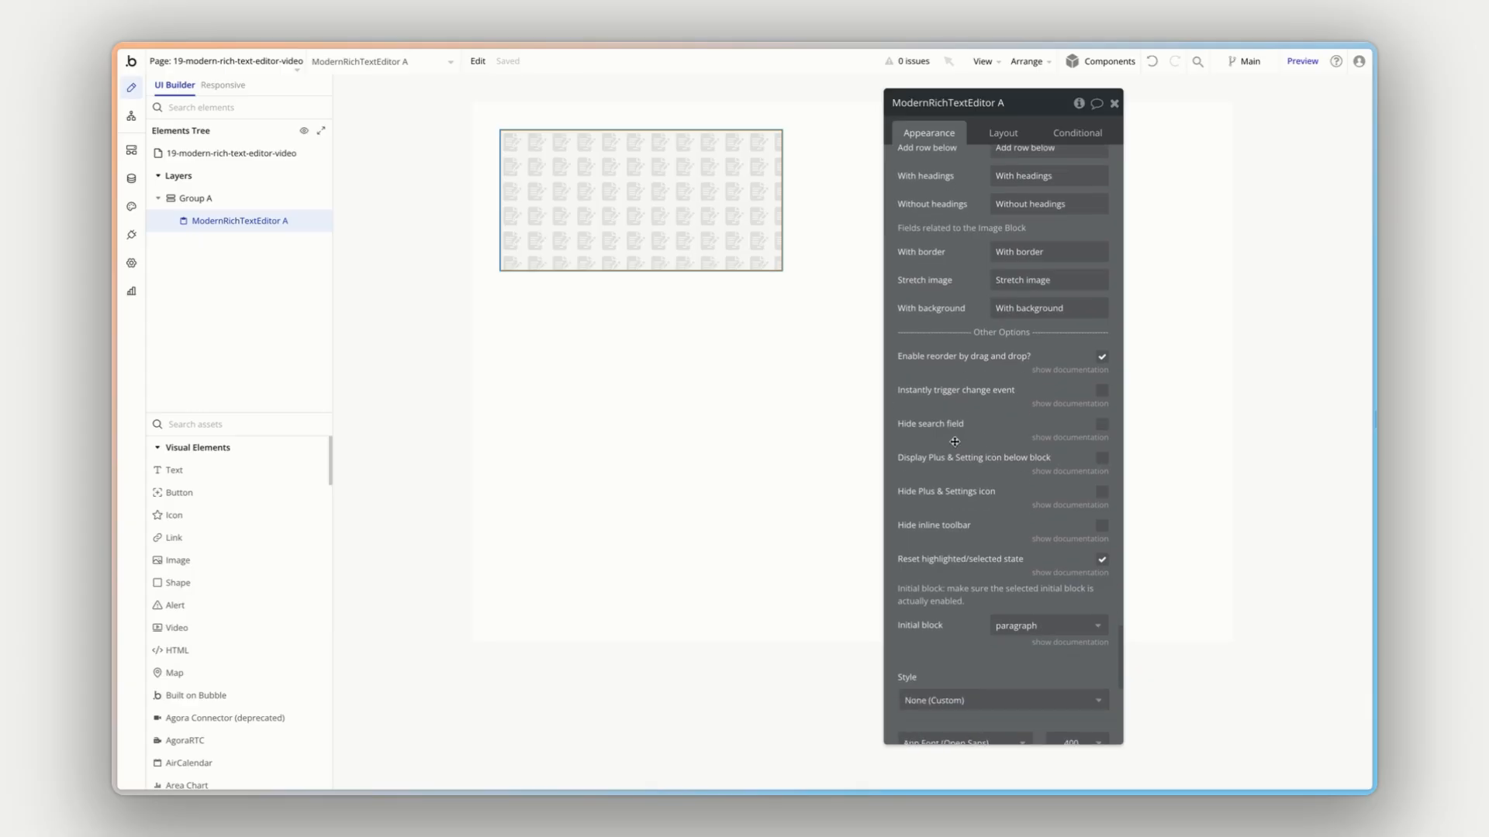
pyautogui.scroll(-5, 955, 442)
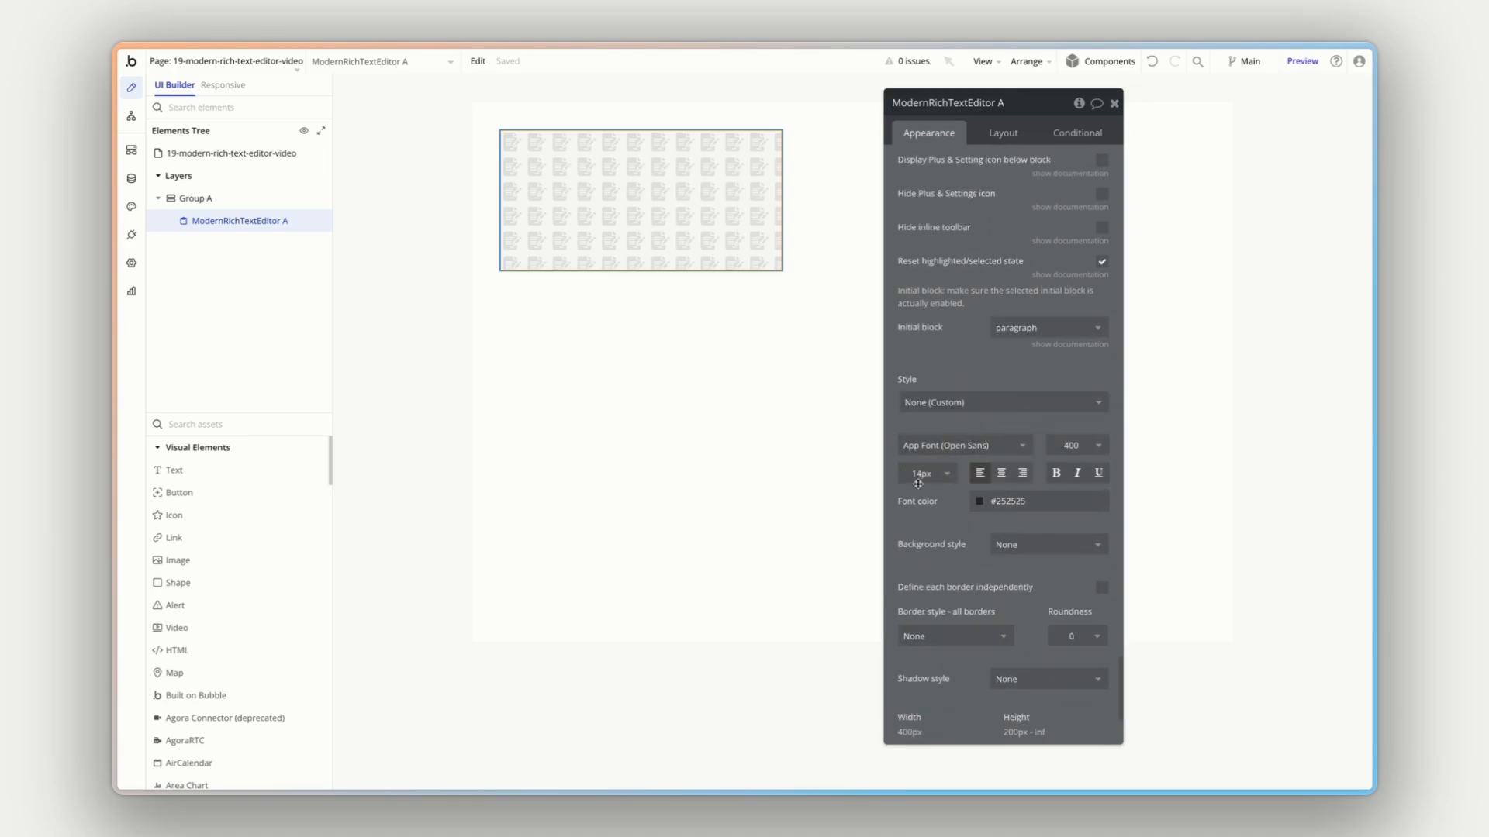
pyautogui.scroll(-3, 953, 403)
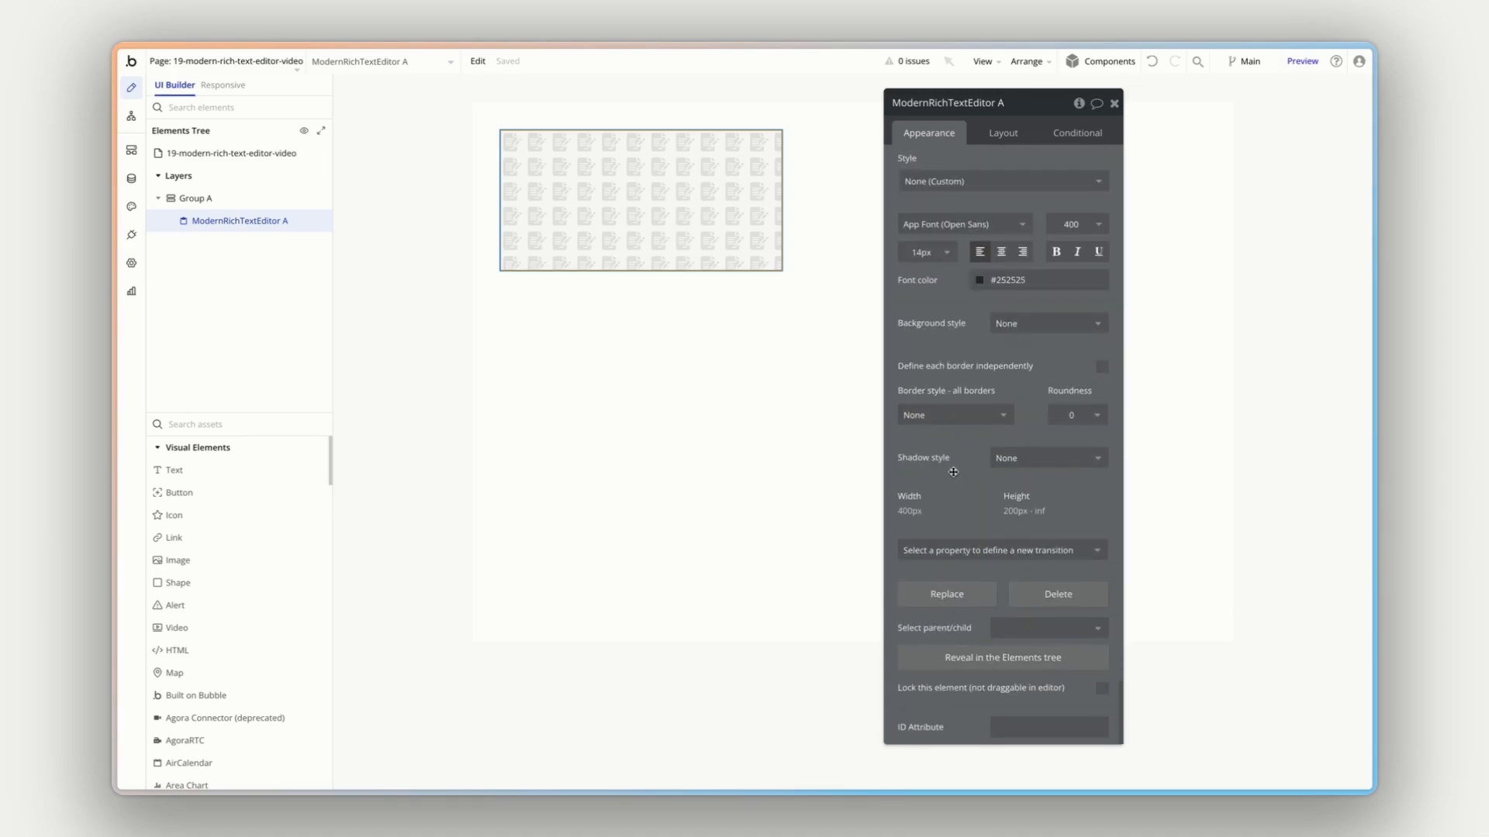
pyautogui.scroll(2, 953, 473)
pyautogui.moveTo(953, 476)
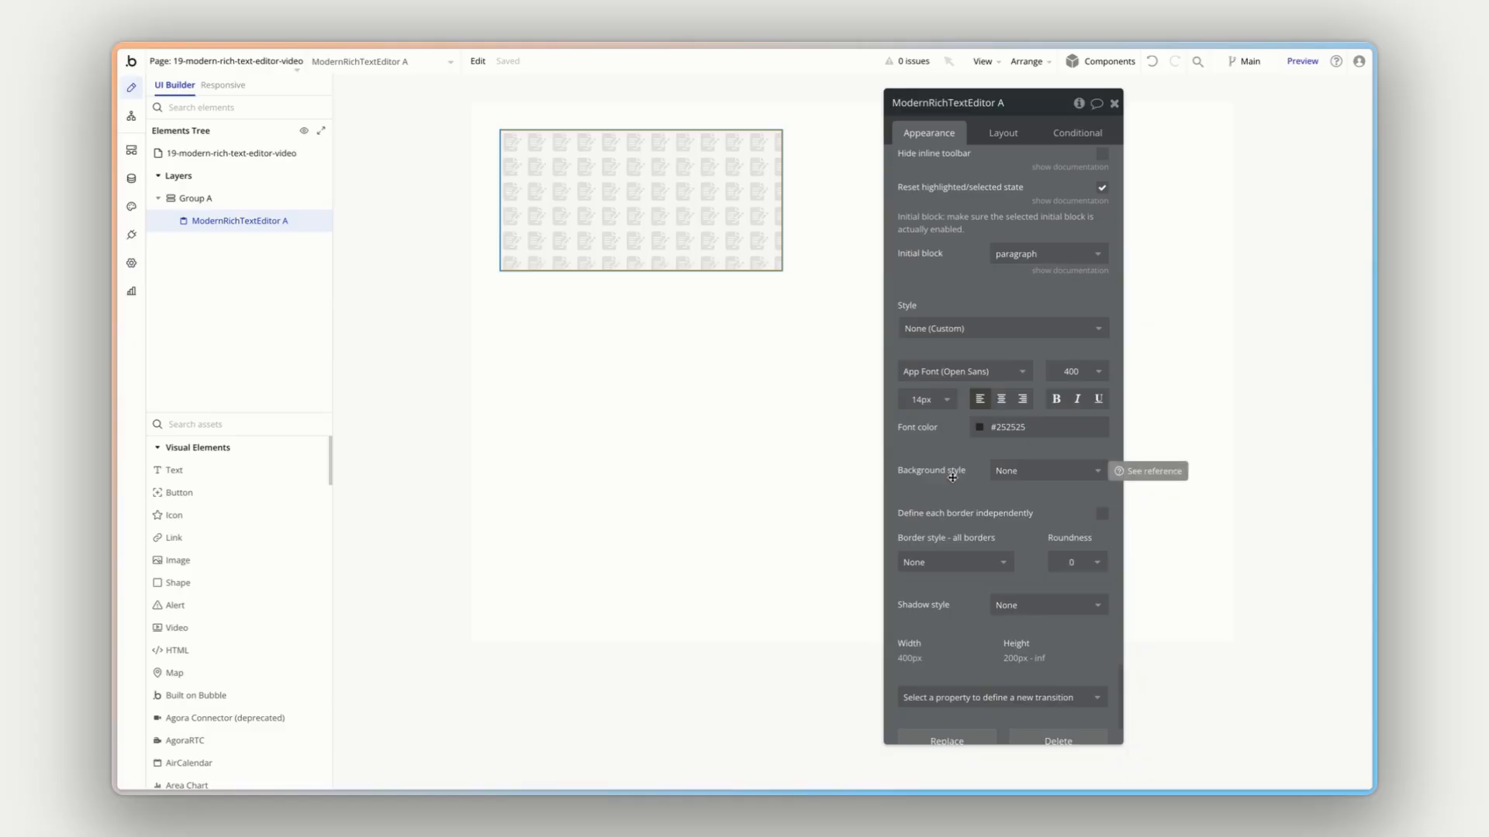
pyautogui.scroll(15, 950, 475)
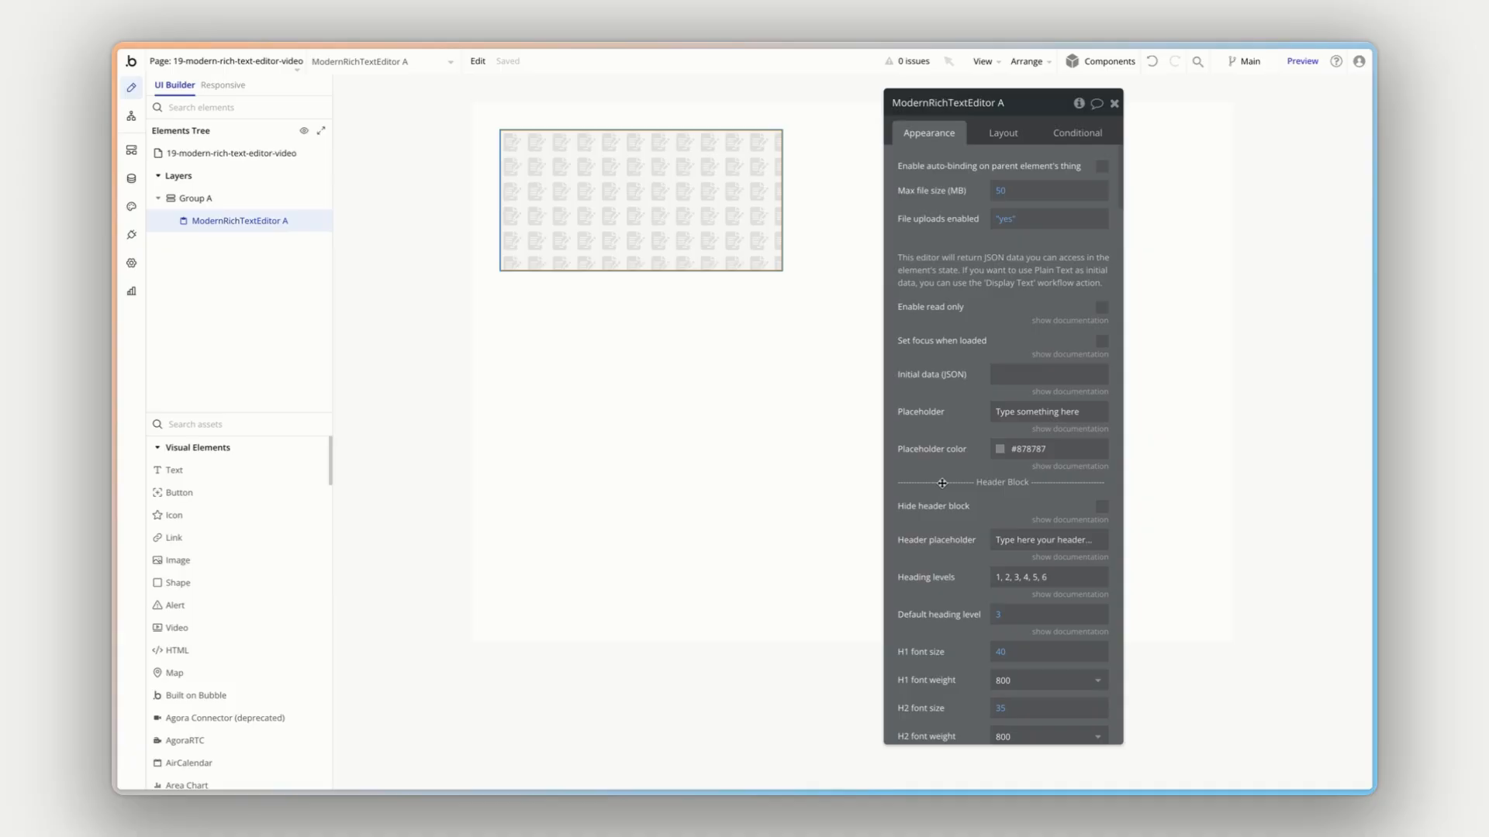
# - Turn off the fixed width of the rich text editor element in its layout settings
pyautogui.click(1003, 132)
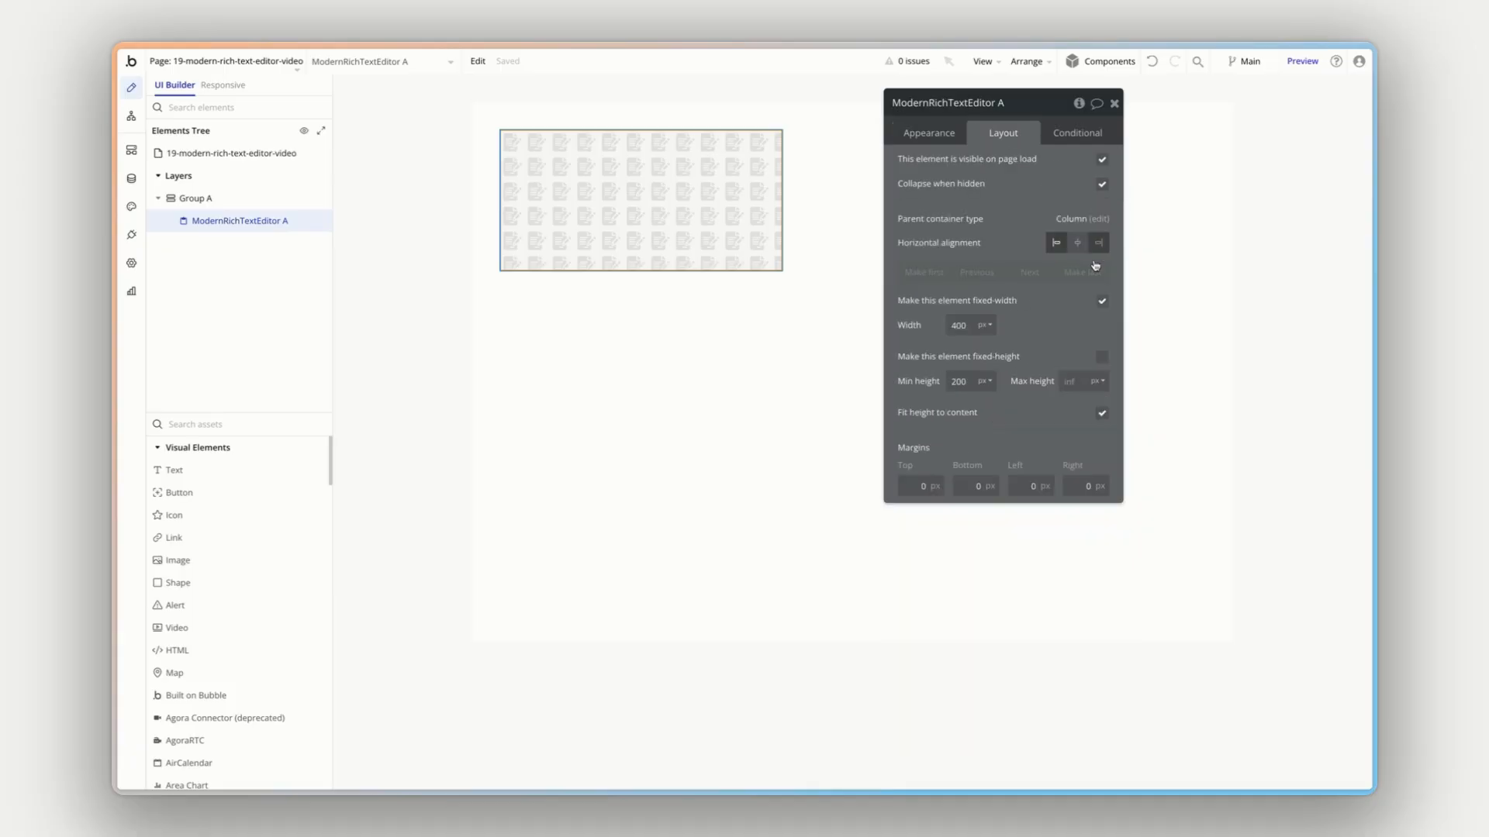
pyautogui.click(1102, 300)
pyautogui.moveTo(1035, 109); pyautogui.dragTo(1225, 318)
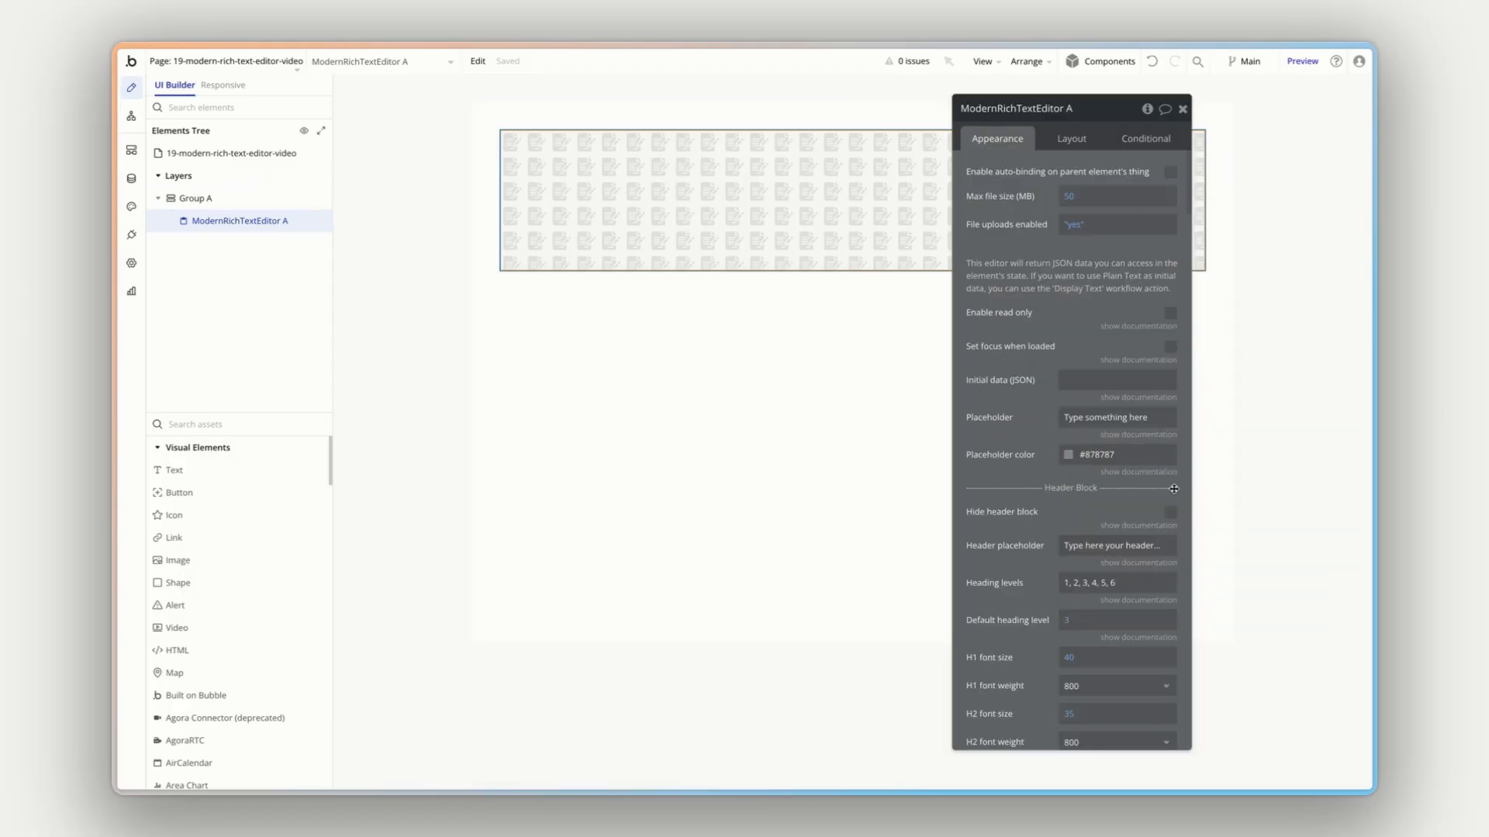
# - Hide the header block and disable reordering by drag and drop for the rich text editor
pyautogui.click(1170, 507)
pyautogui.scroll(-7, 1039, 495)
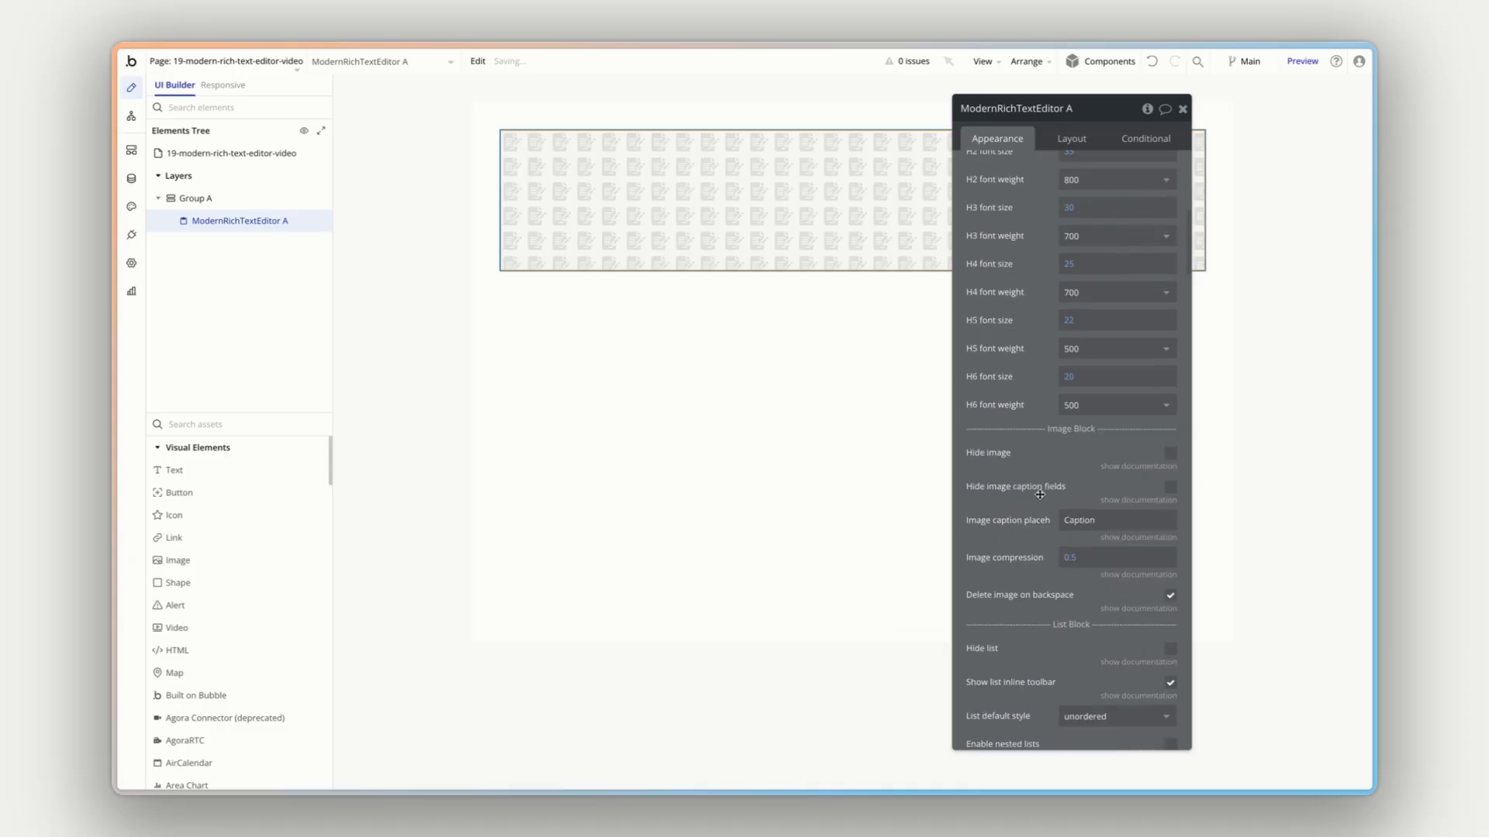
pyautogui.scroll(-2, 1042, 495)
pyautogui.scroll(-10, 1040, 495)
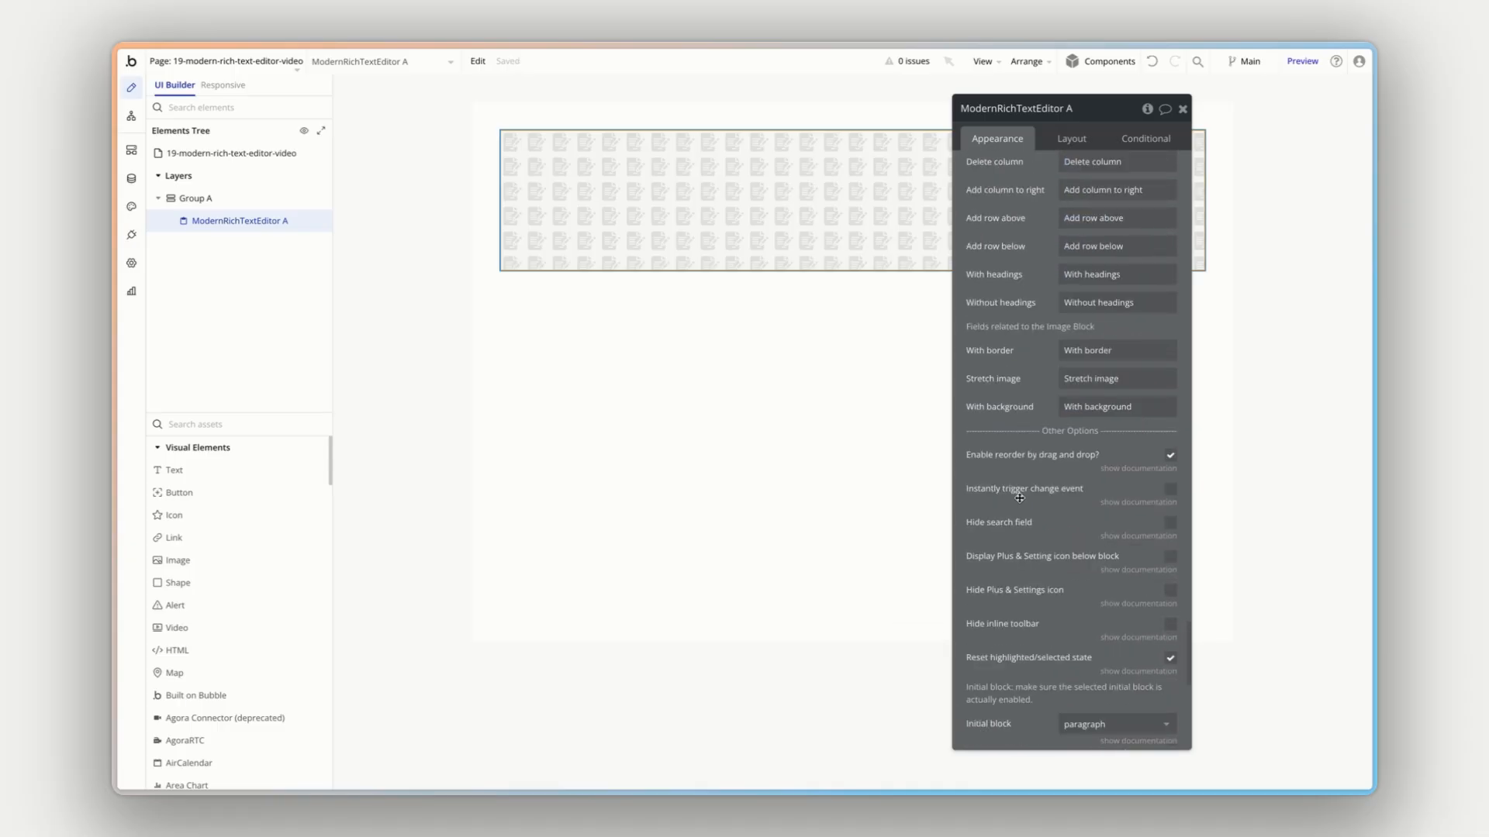
pyautogui.click(1170, 455)
# - Enable auto-binding on the parent element's thing for the rich text editor
pyautogui.scroll(2, 1028, 473)
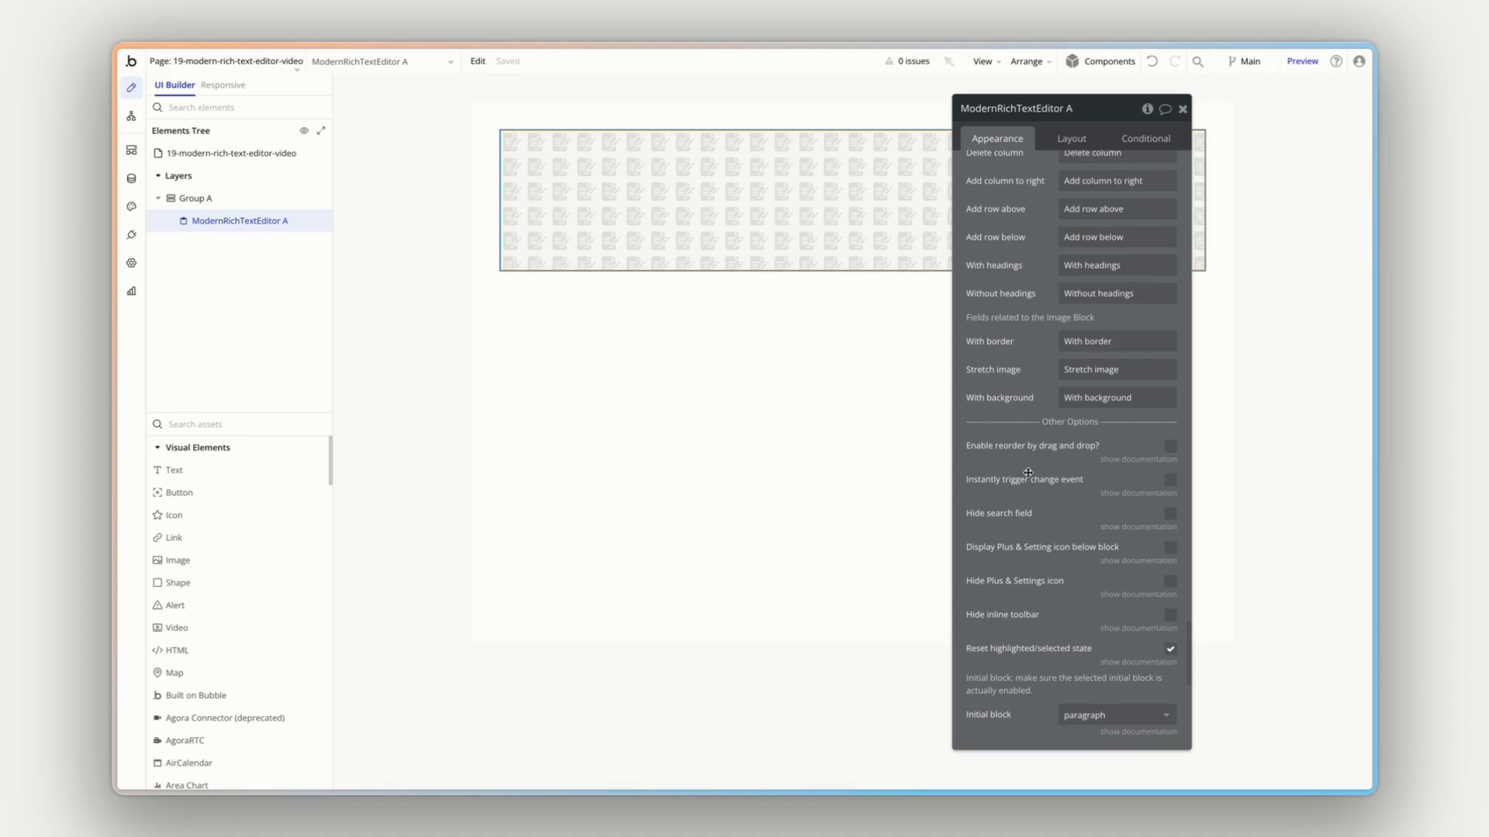
pyautogui.scroll(20, 1028, 472)
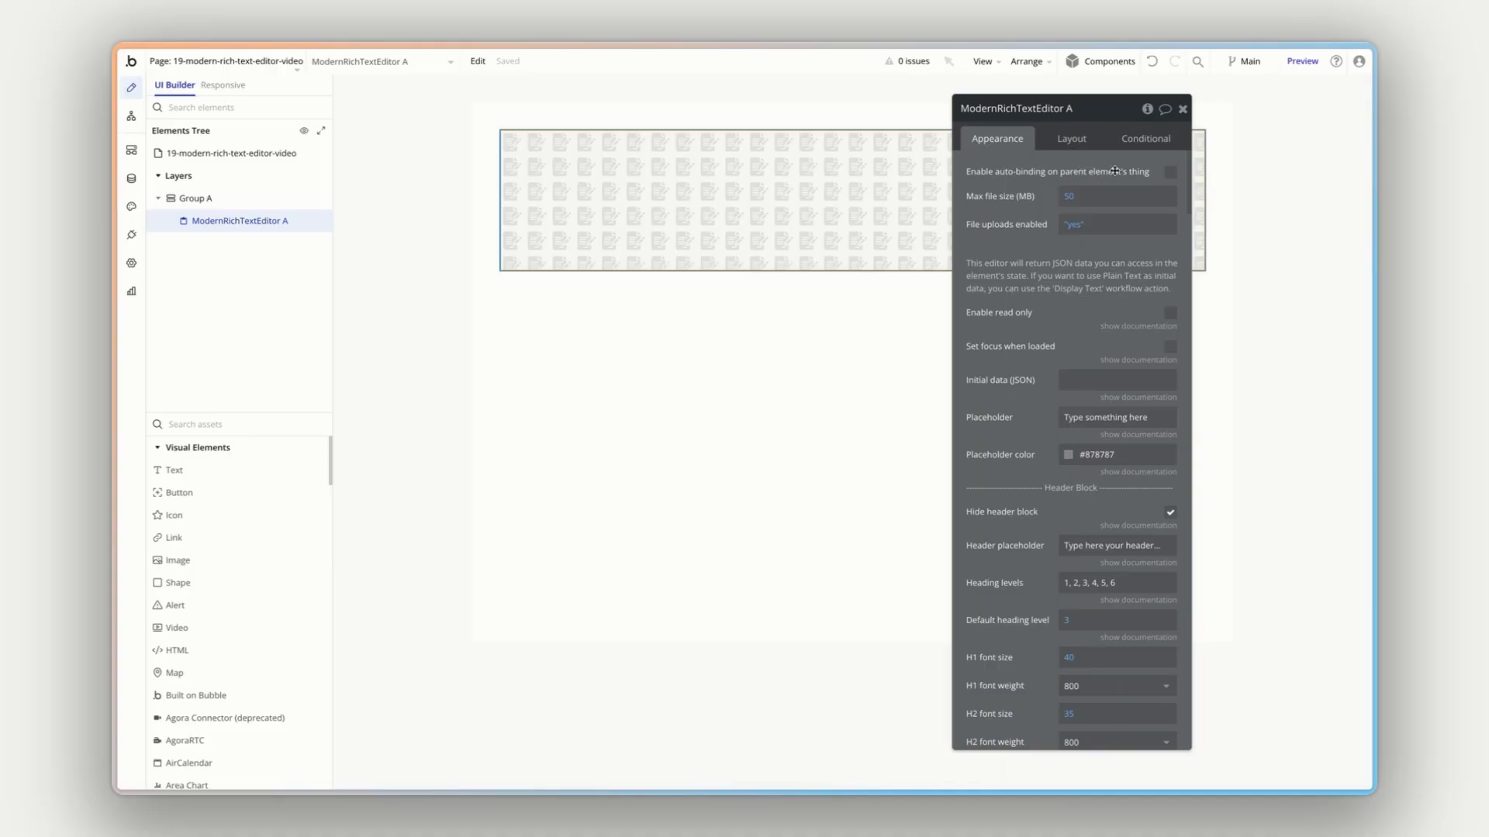
pyautogui.click(1170, 172)
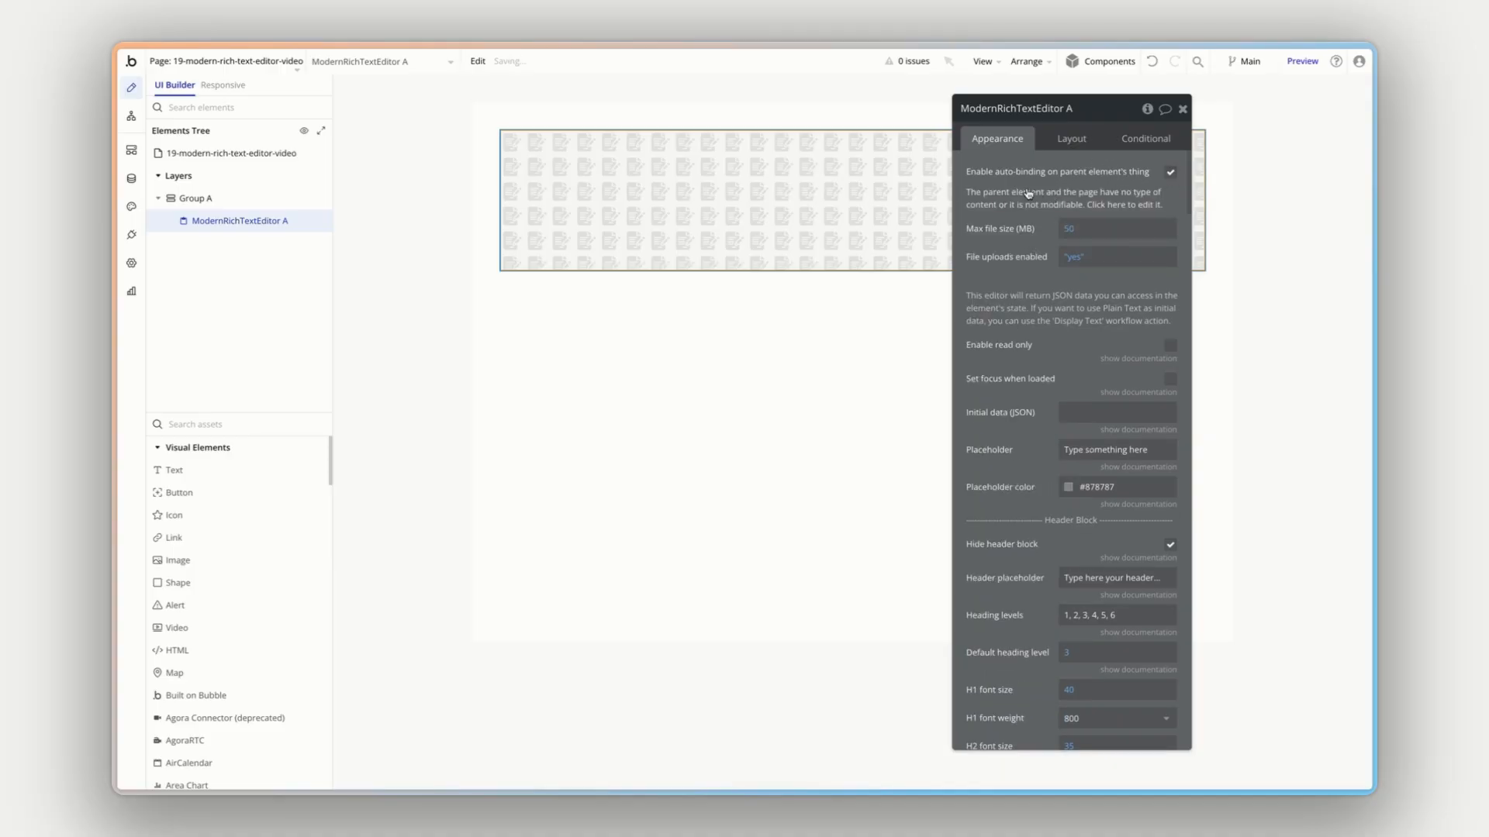
pyautogui.moveTo(1009, 224); pyautogui.dragTo(1162, 219)
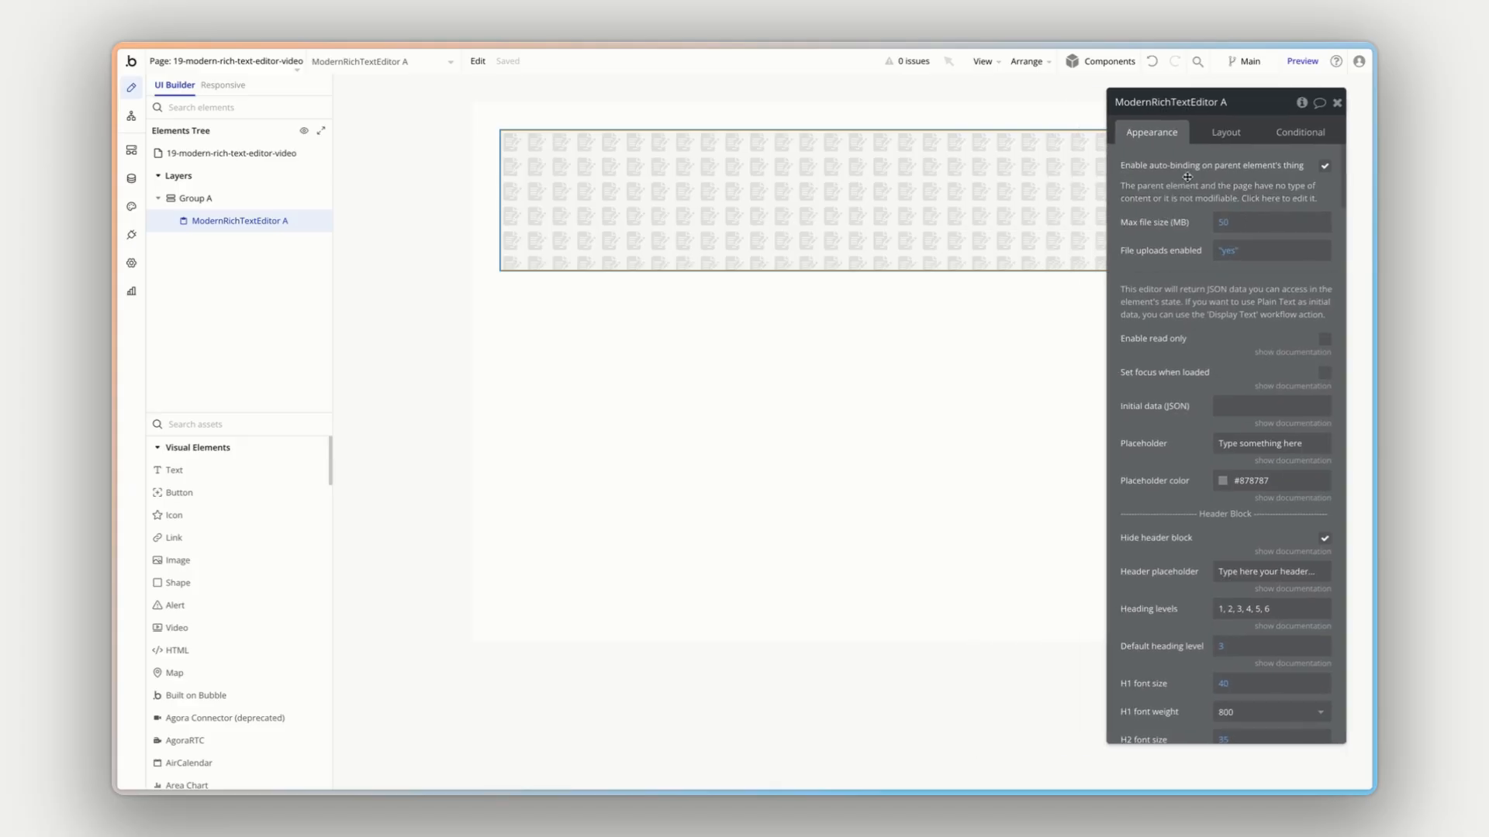
# - Check Group A's content settings, the fields of the Post data type and the stored Post entries
pyautogui.click(207, 200)
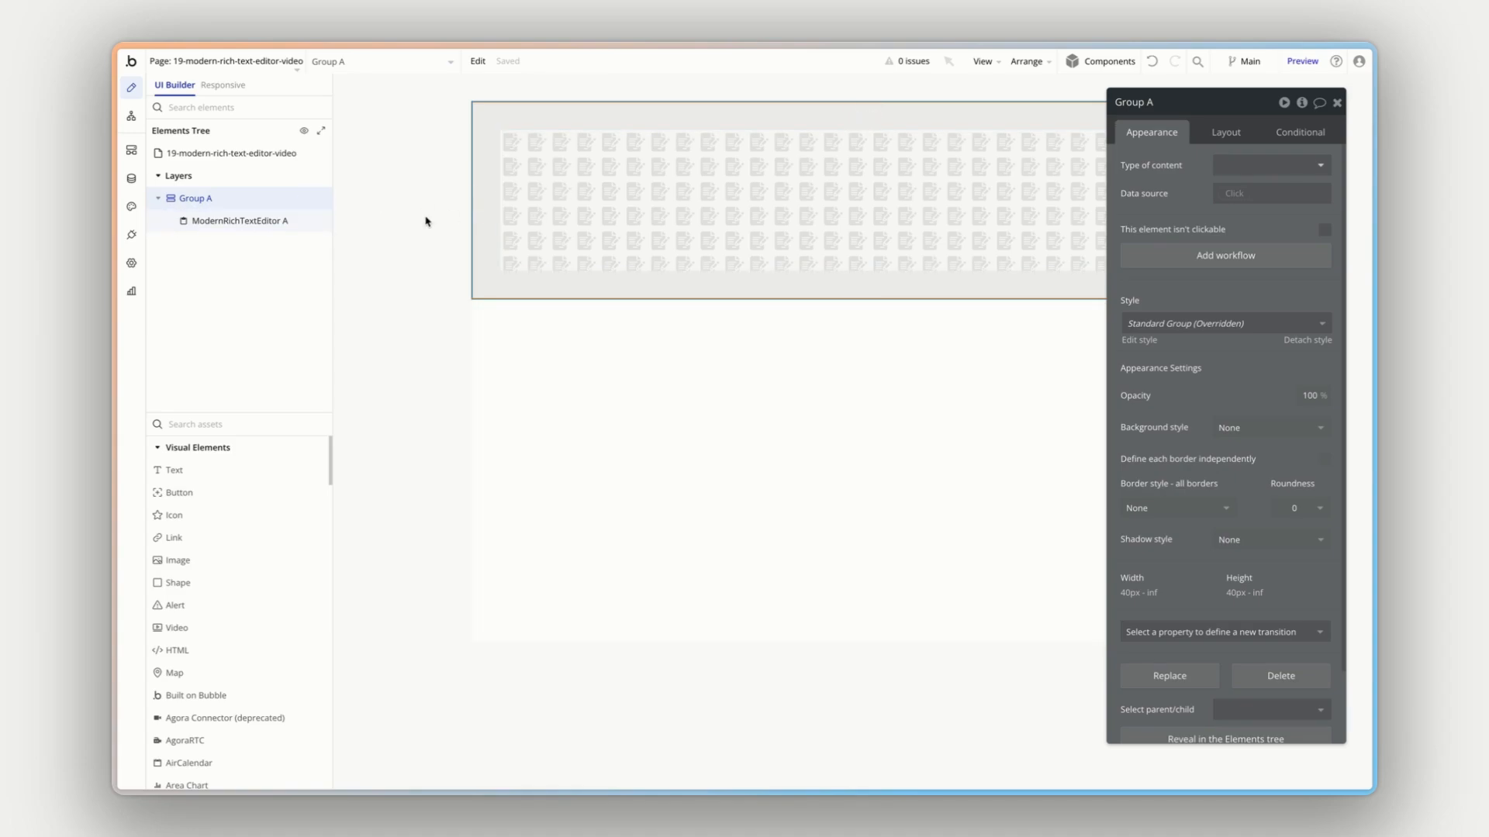
pyautogui.click(132, 178)
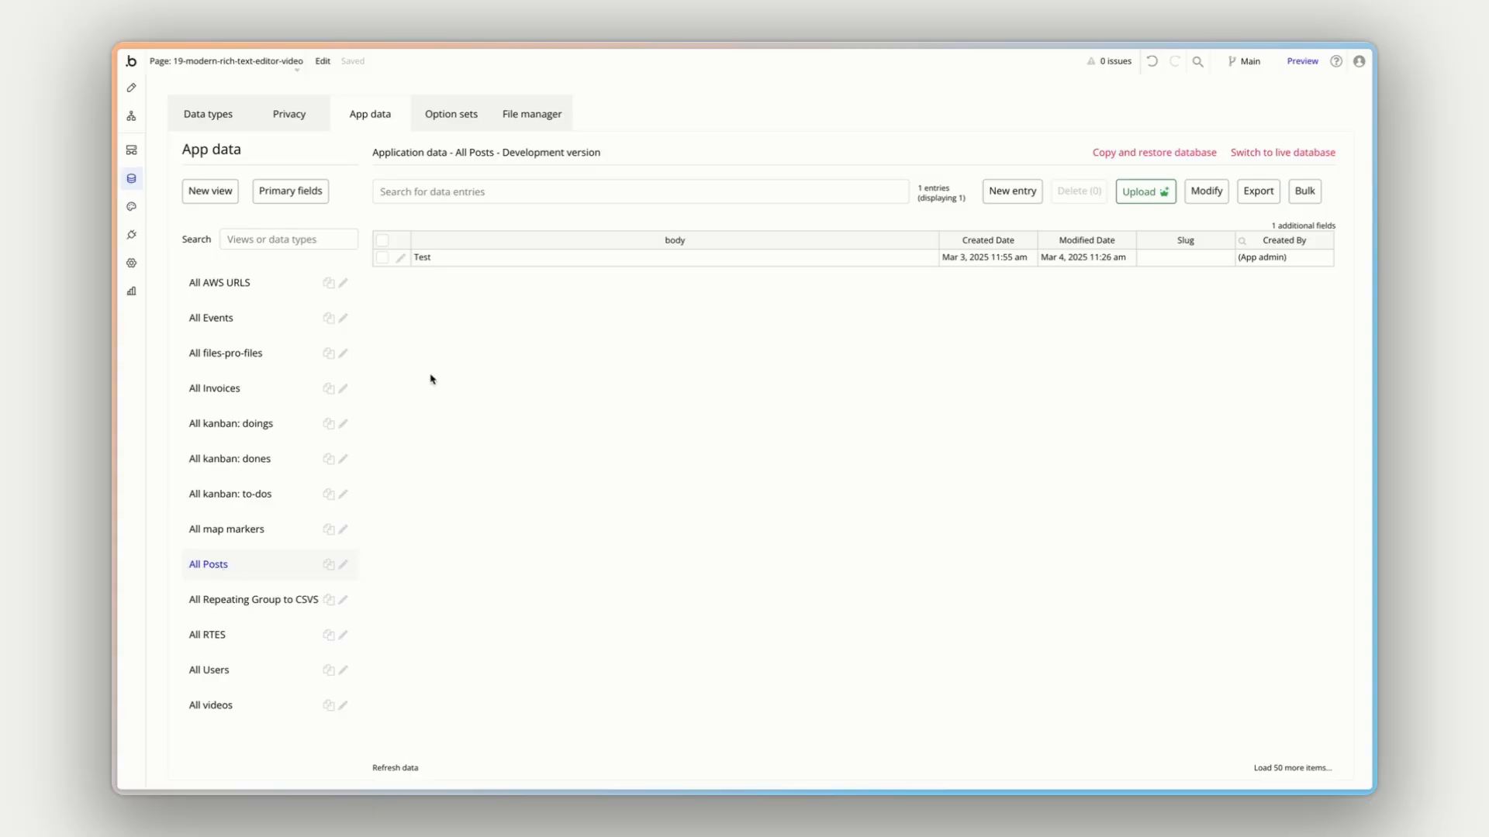
pyautogui.click(247, 114)
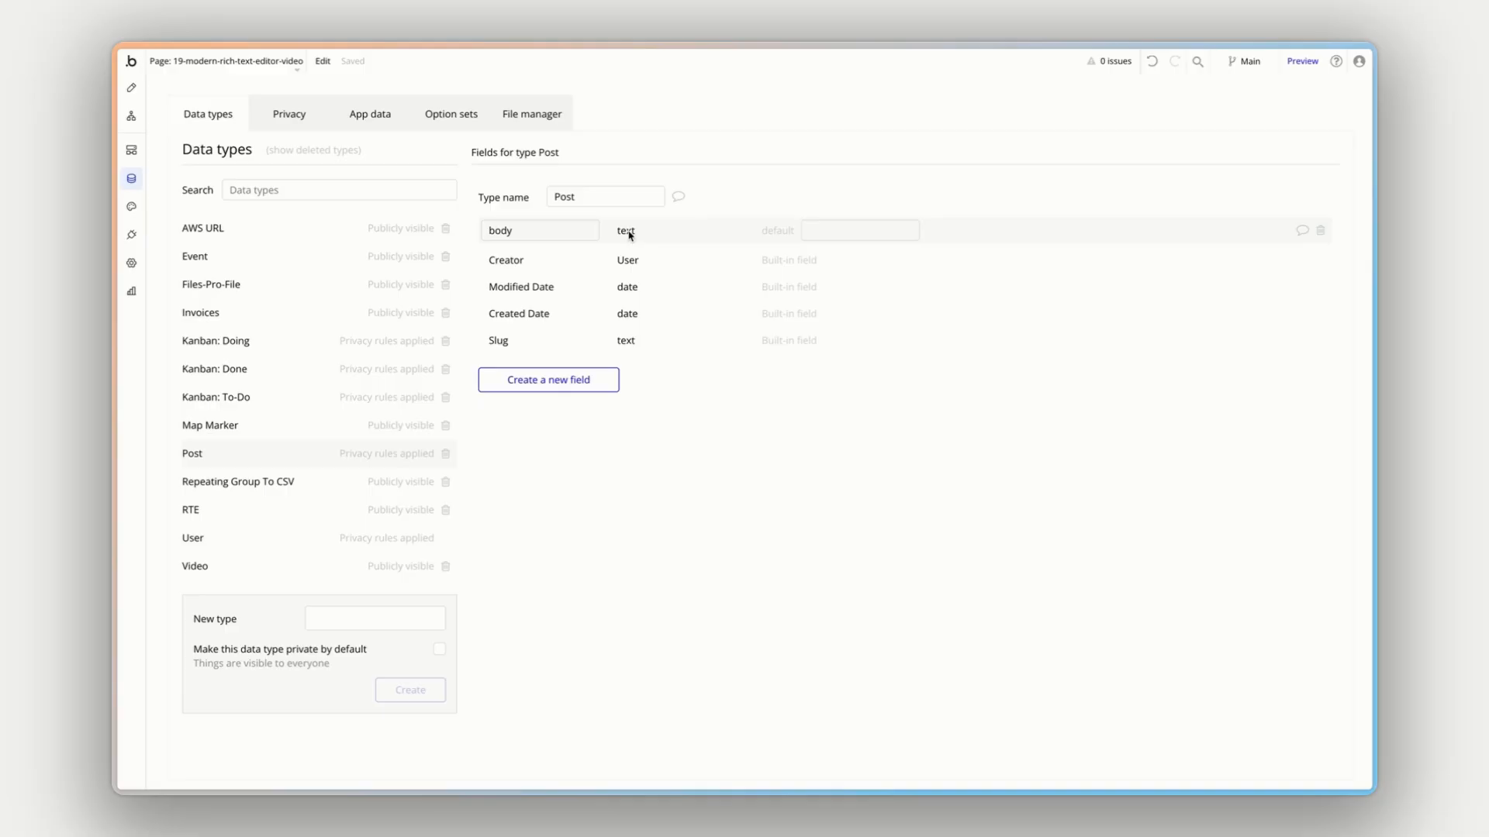
pyautogui.click(365, 108)
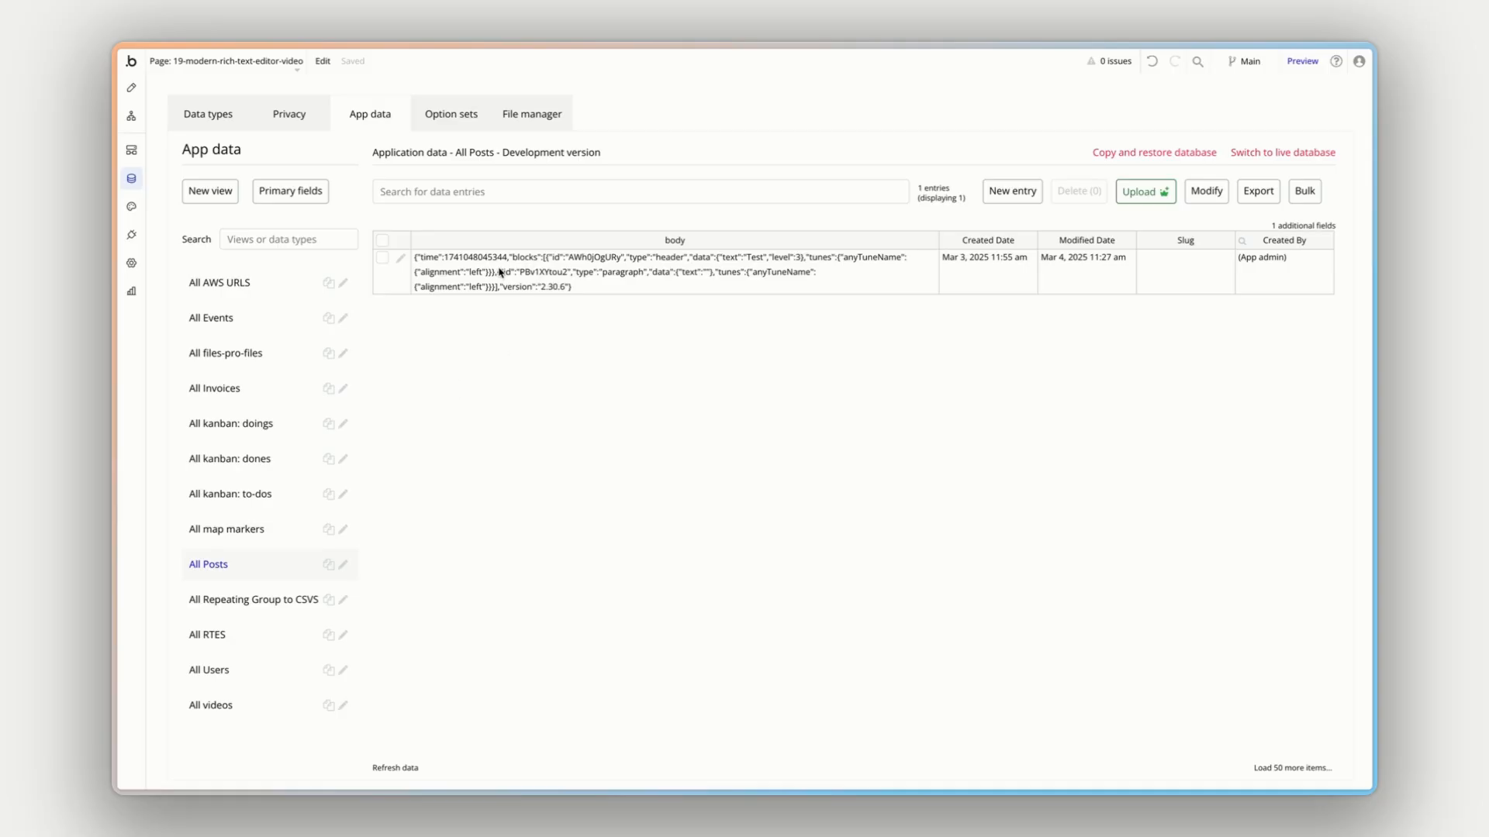
# - Delete the existing Post entry from the development app data
pyautogui.click(382, 258)
pyautogui.click(1075, 192)
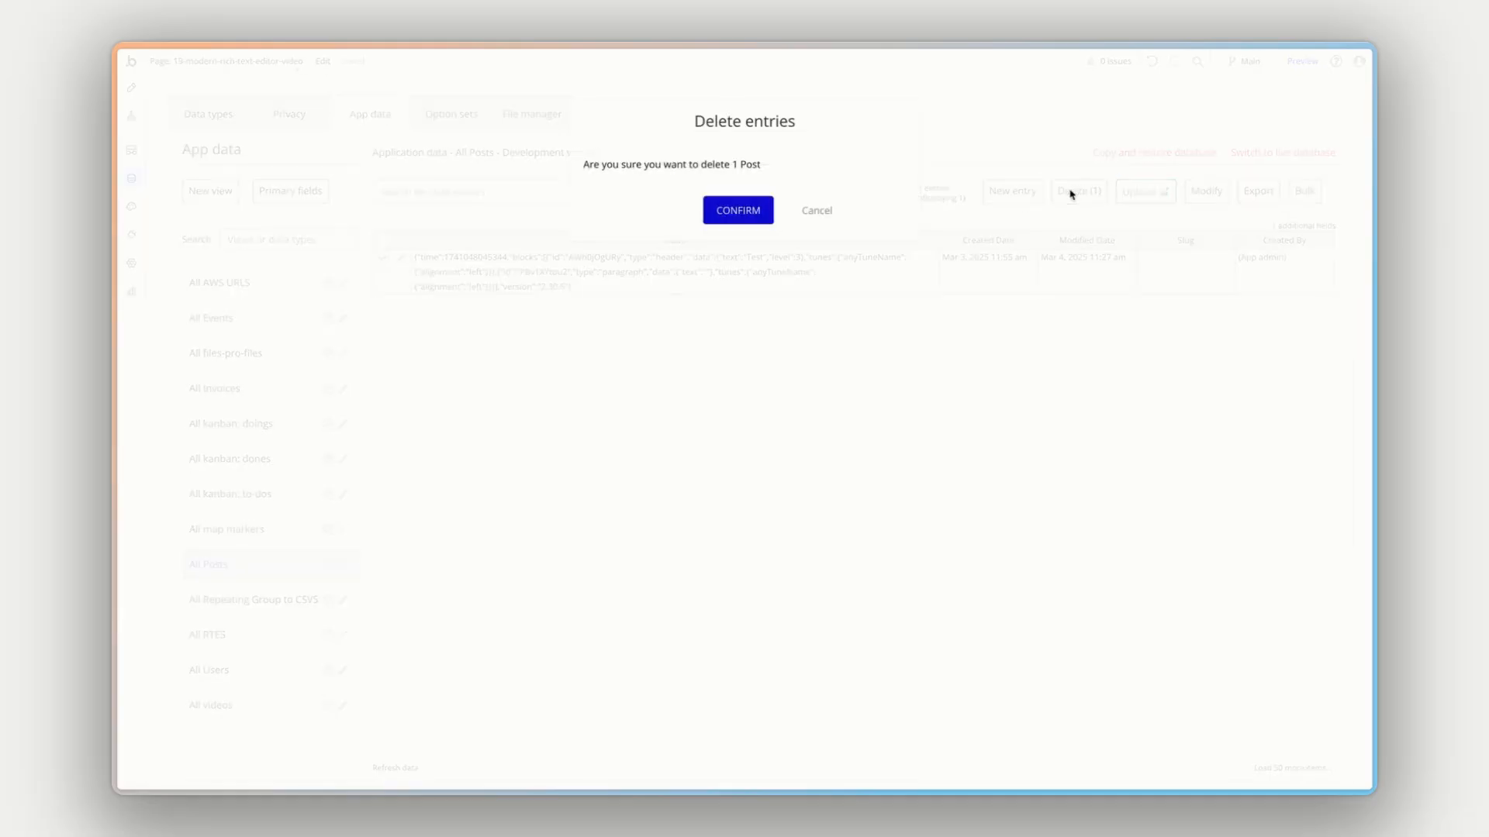
pyautogui.click(746, 216)
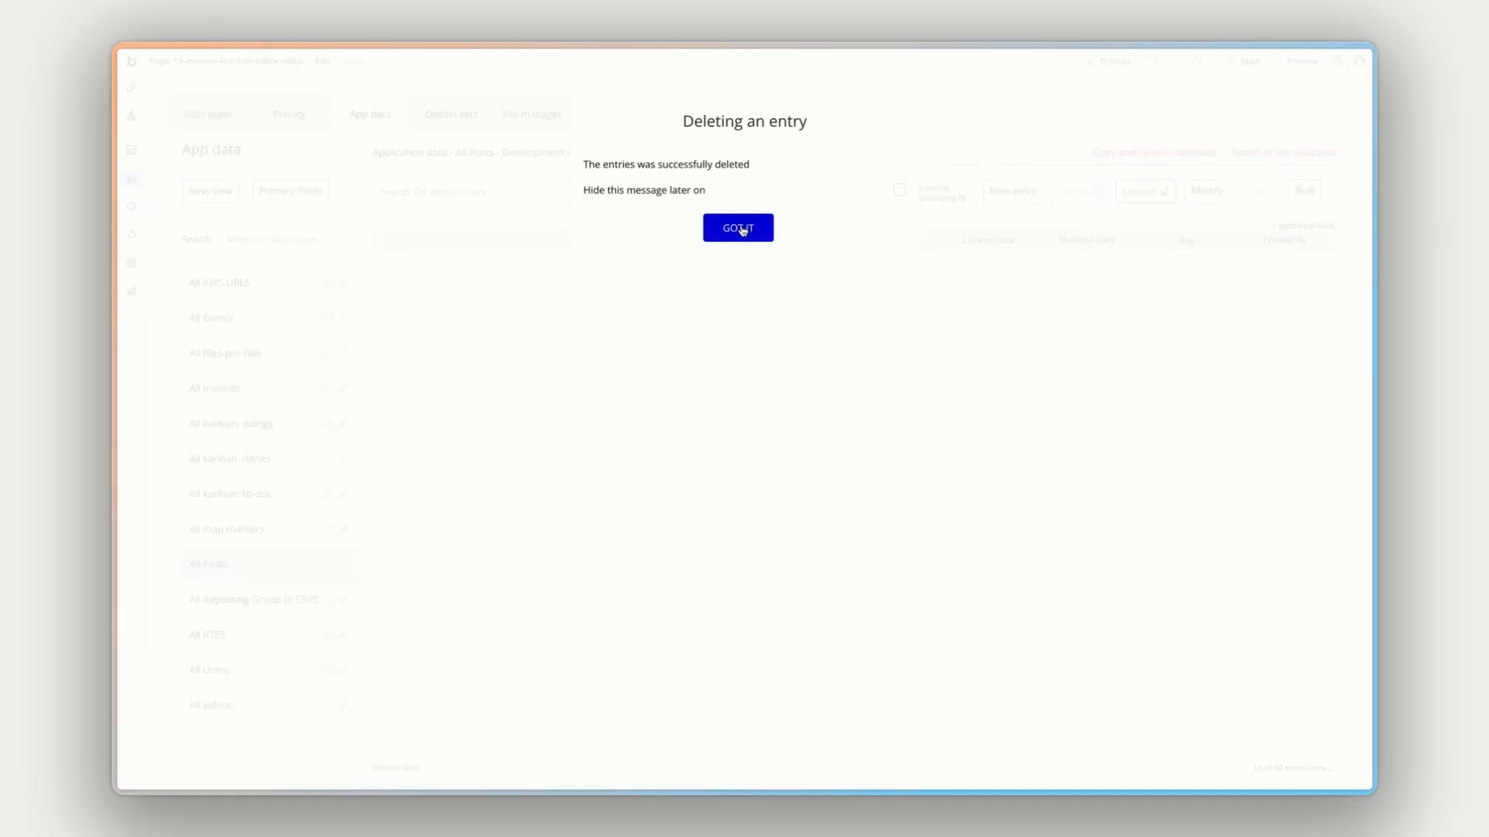
pyautogui.click(740, 228)
# - Create a new Post entry with the body text "Test"
pyautogui.click(1019, 192)
pyautogui.click(368, 154)
pyautogui.write('Test')
pyautogui.click(720, 261)
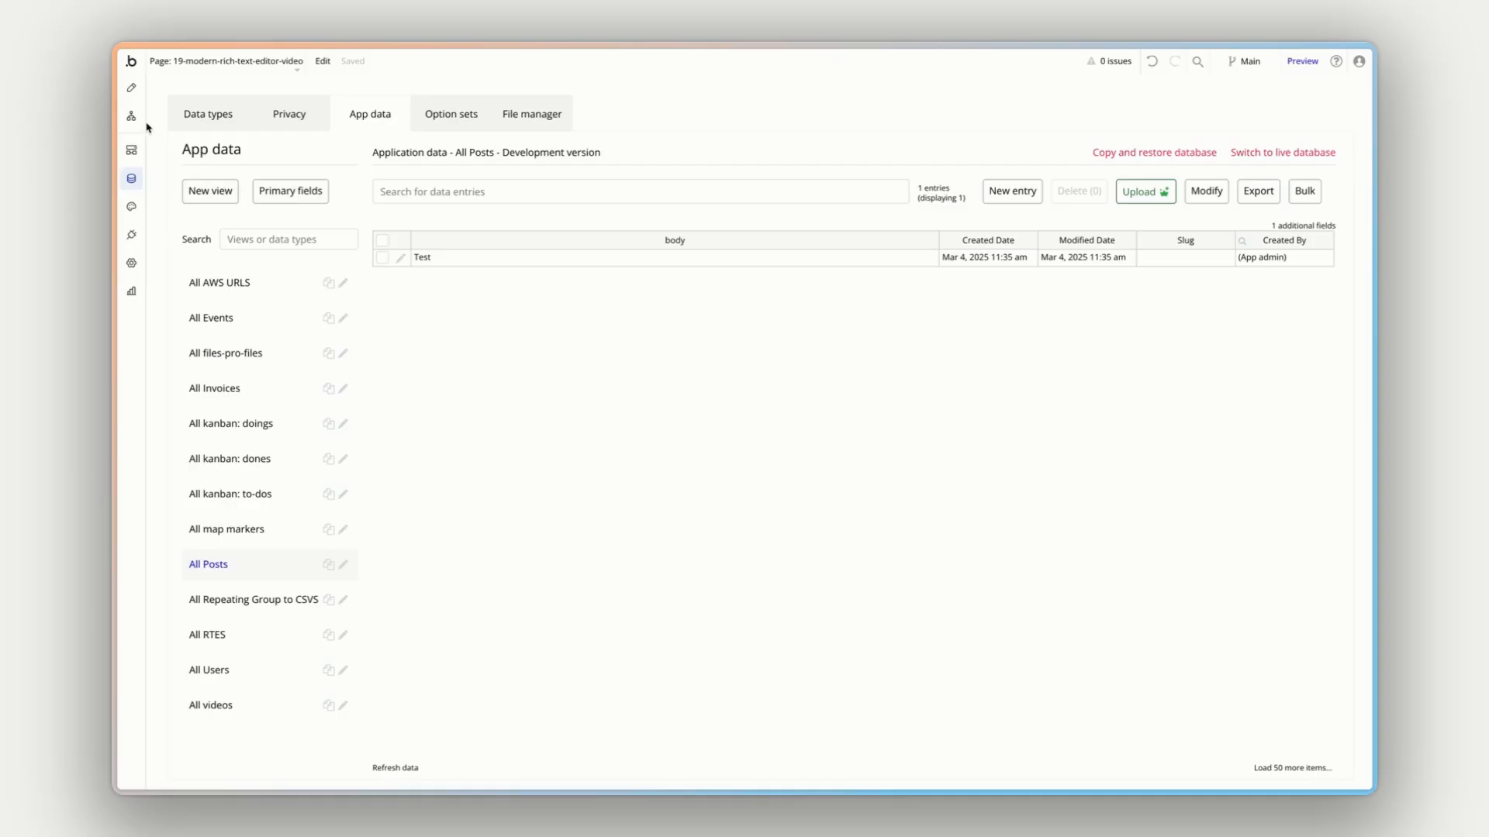
# - Set the type of content of Group A, the rich text editor's parent on the page, to Post
pyautogui.click(137, 93)
pyautogui.click(230, 221)
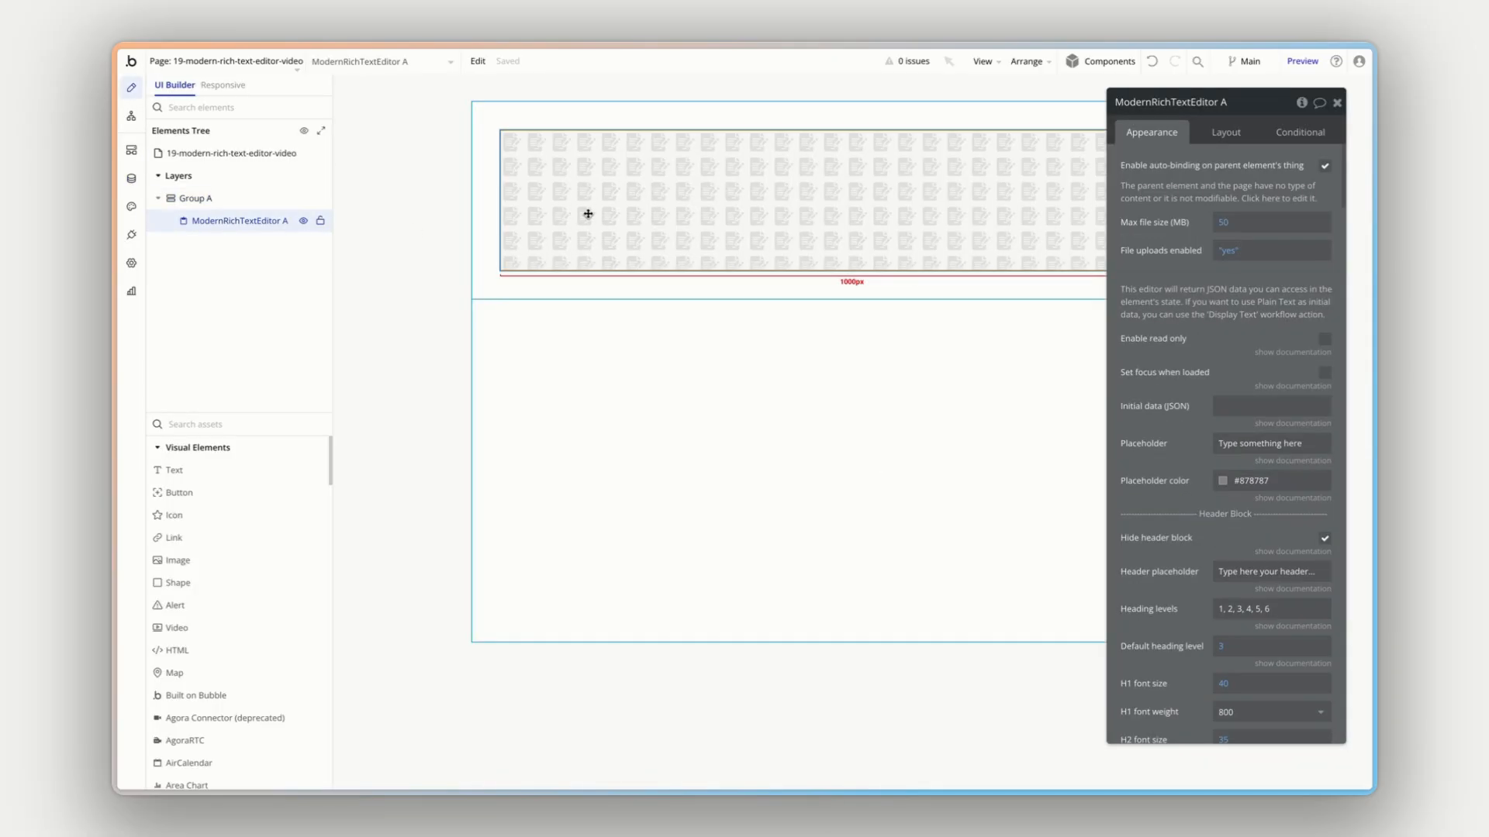
pyautogui.click(240, 199)
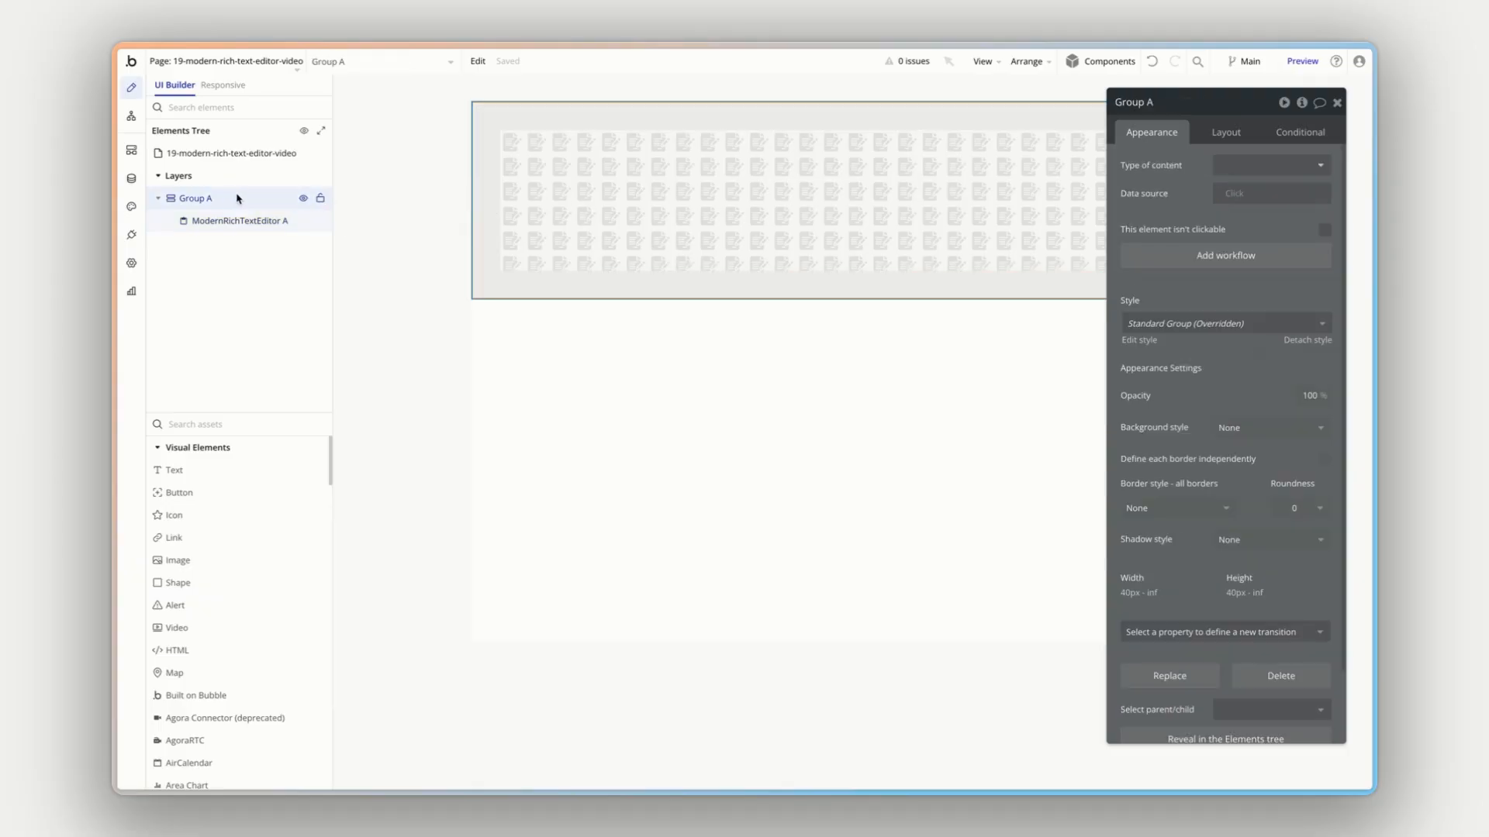
pyautogui.click(1280, 167)
pyautogui.write('po')
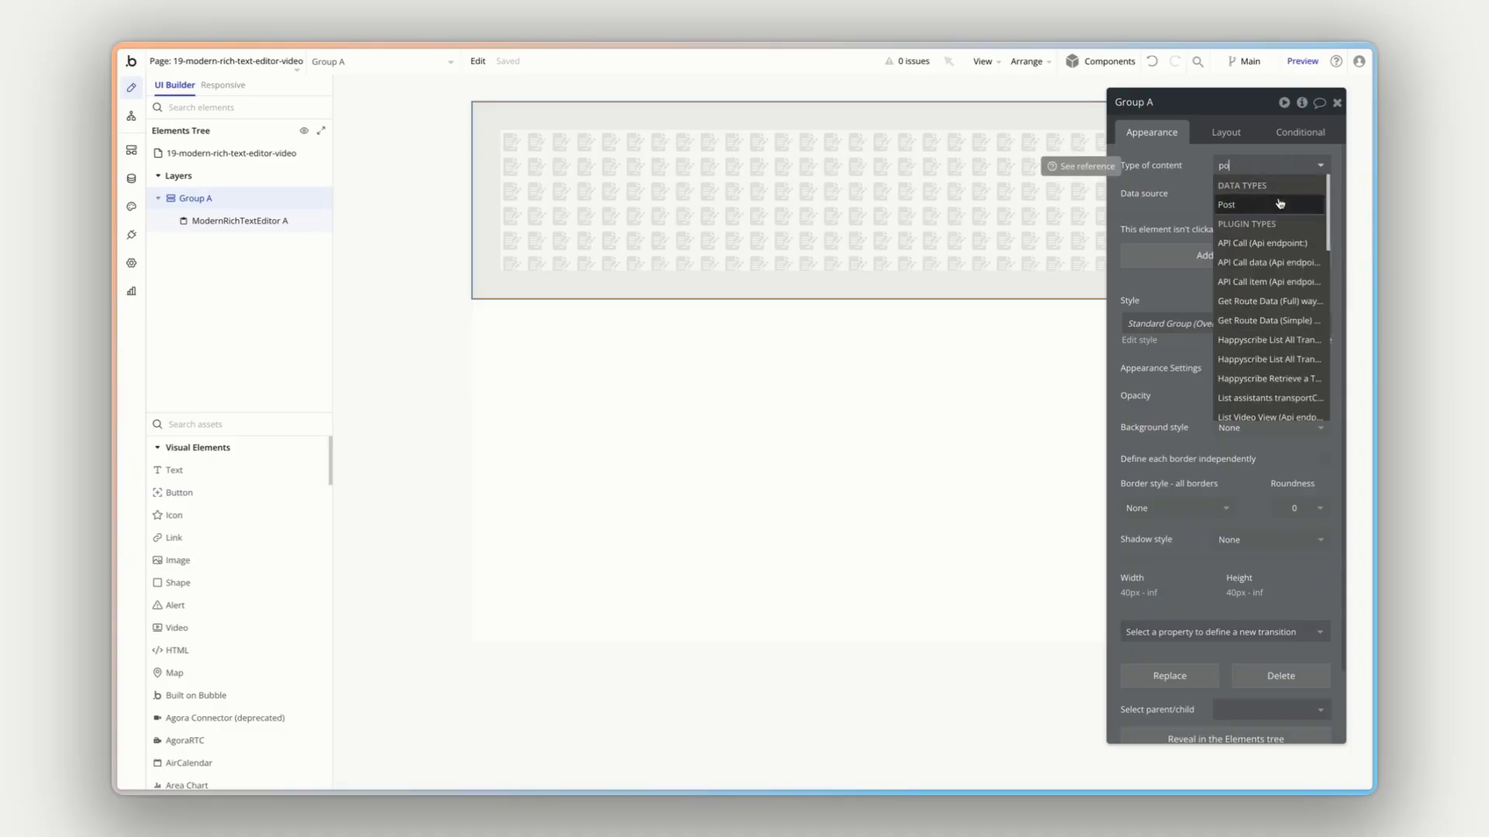
pyautogui.click(1232, 204)
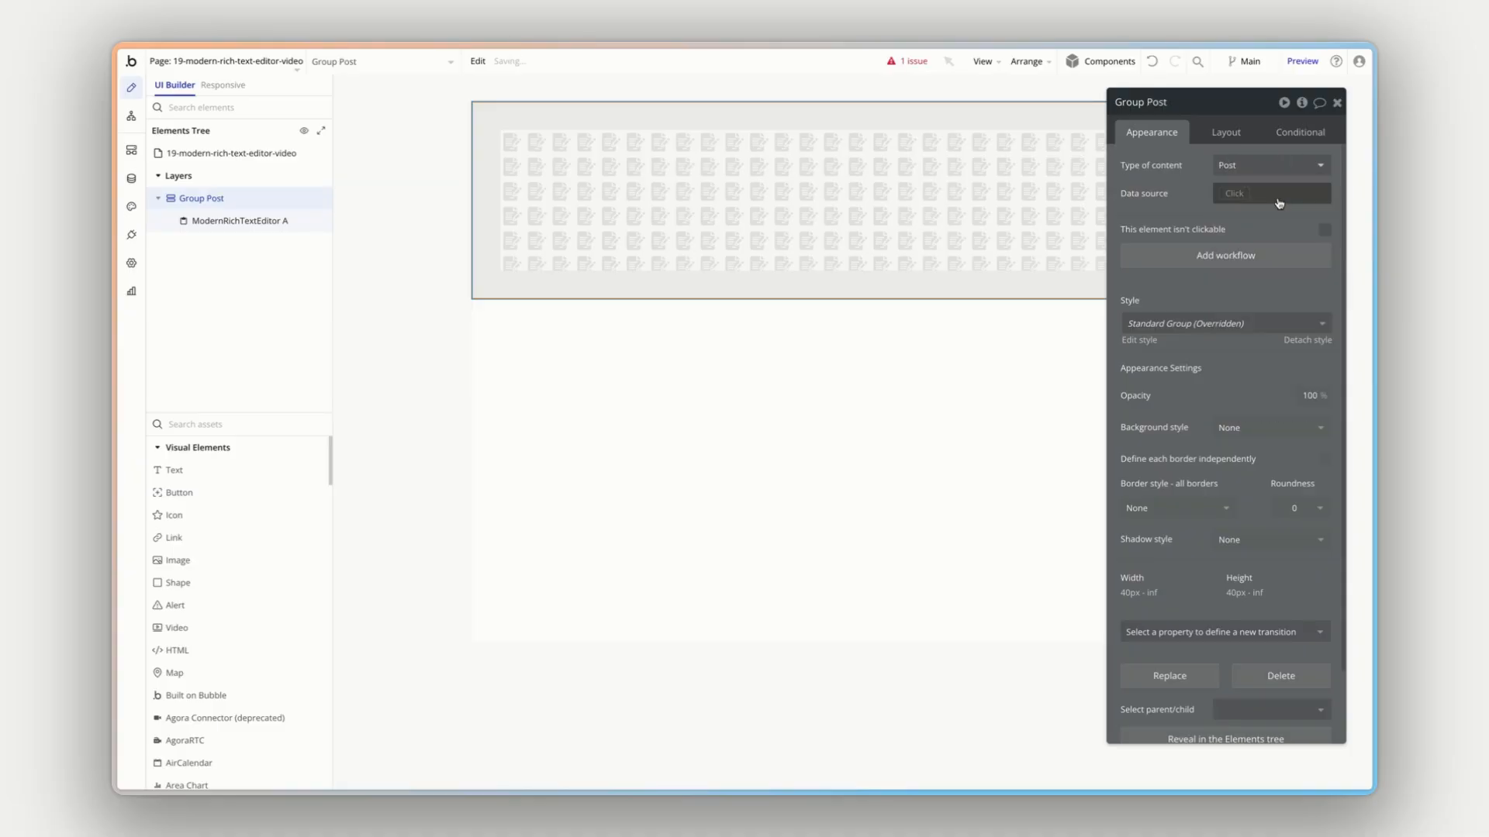
# - Set Group Post's data source to a search for Posts, returning the first item
pyautogui.click(1235, 196)
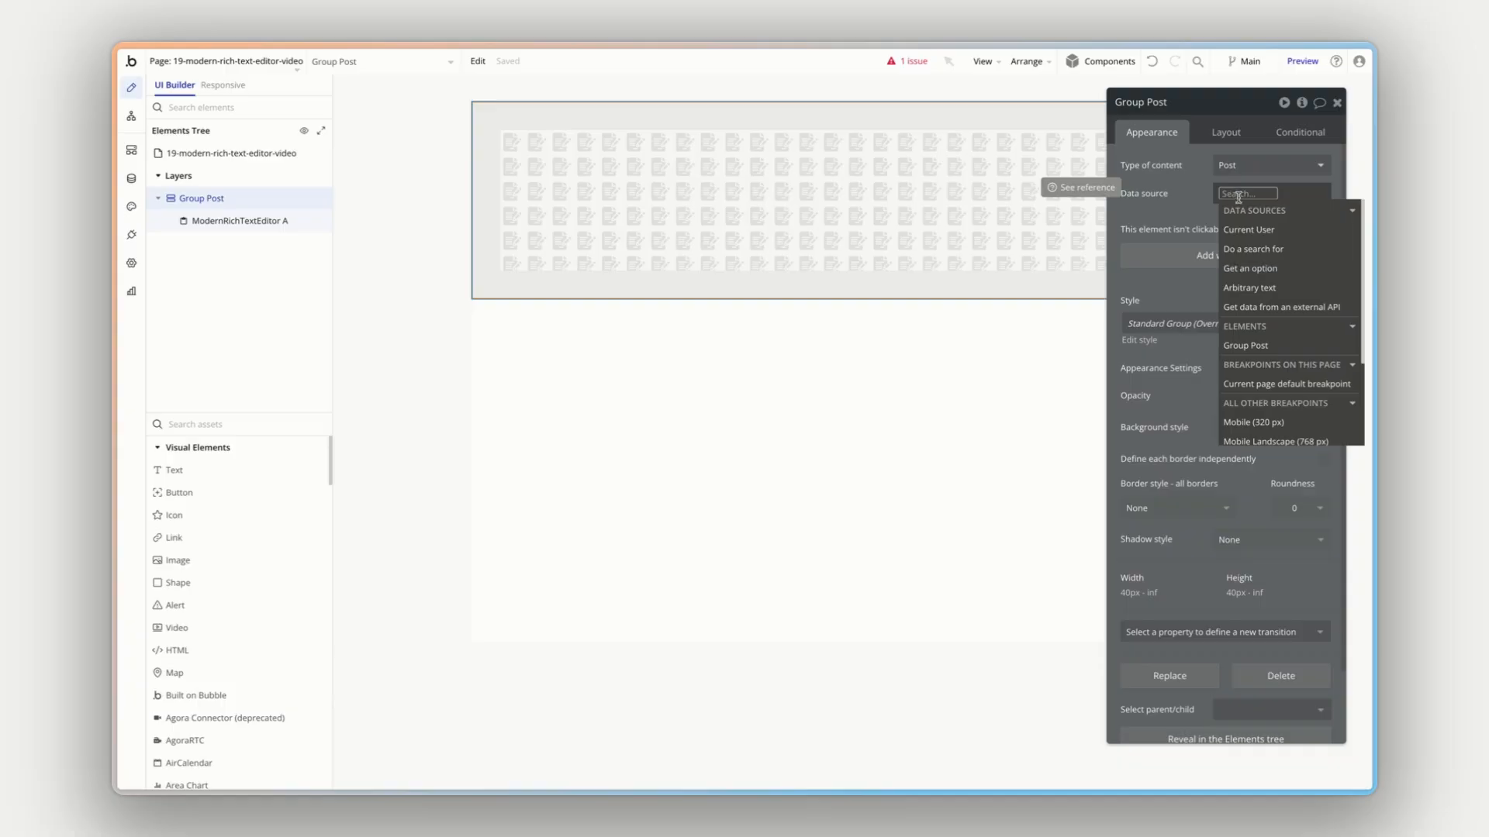
pyautogui.click(1250, 249)
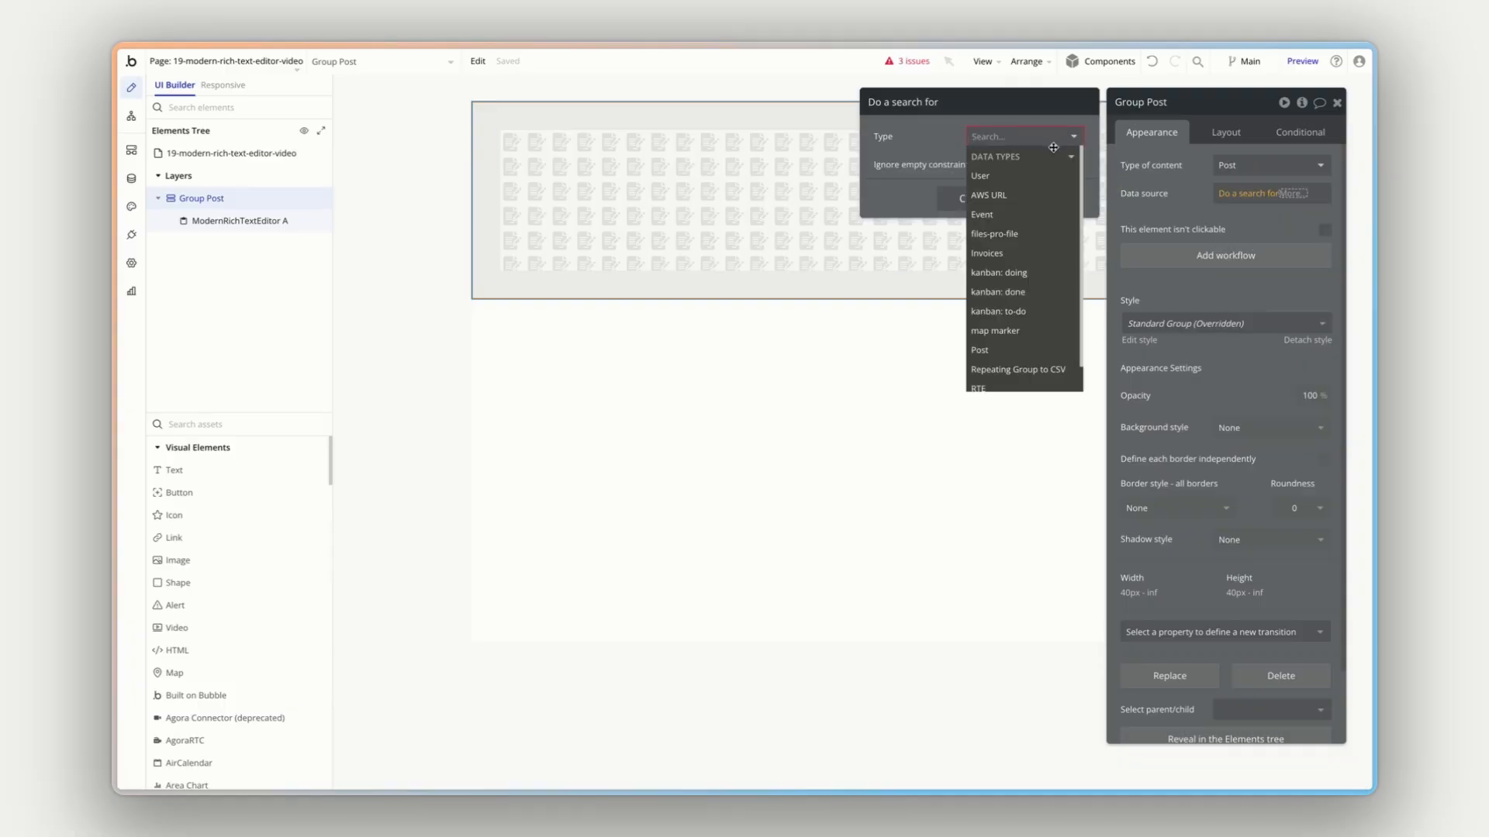
pyautogui.click(1006, 350)
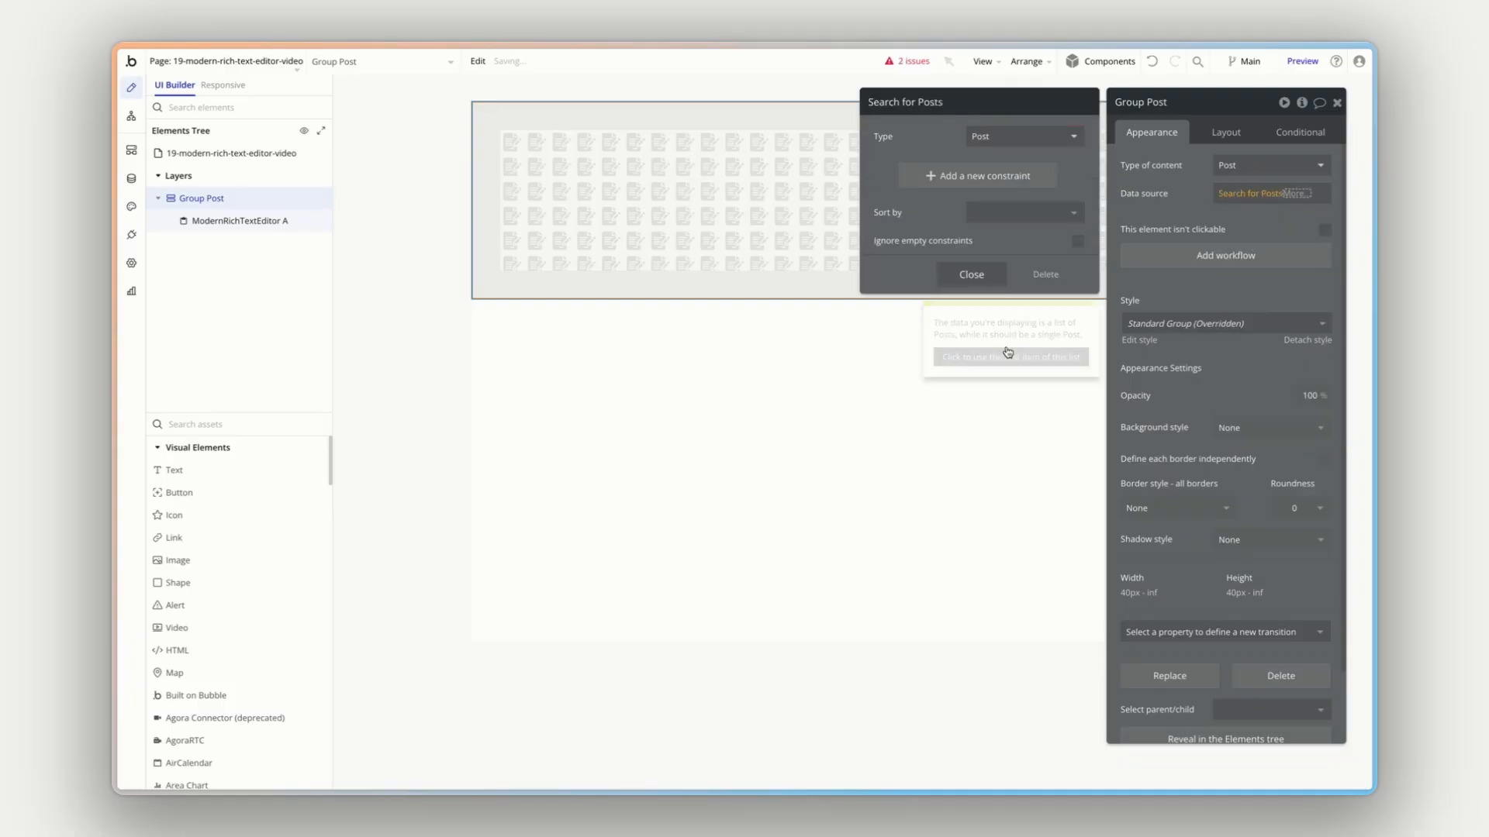
pyautogui.click(1300, 194)
pyautogui.click(1269, 300)
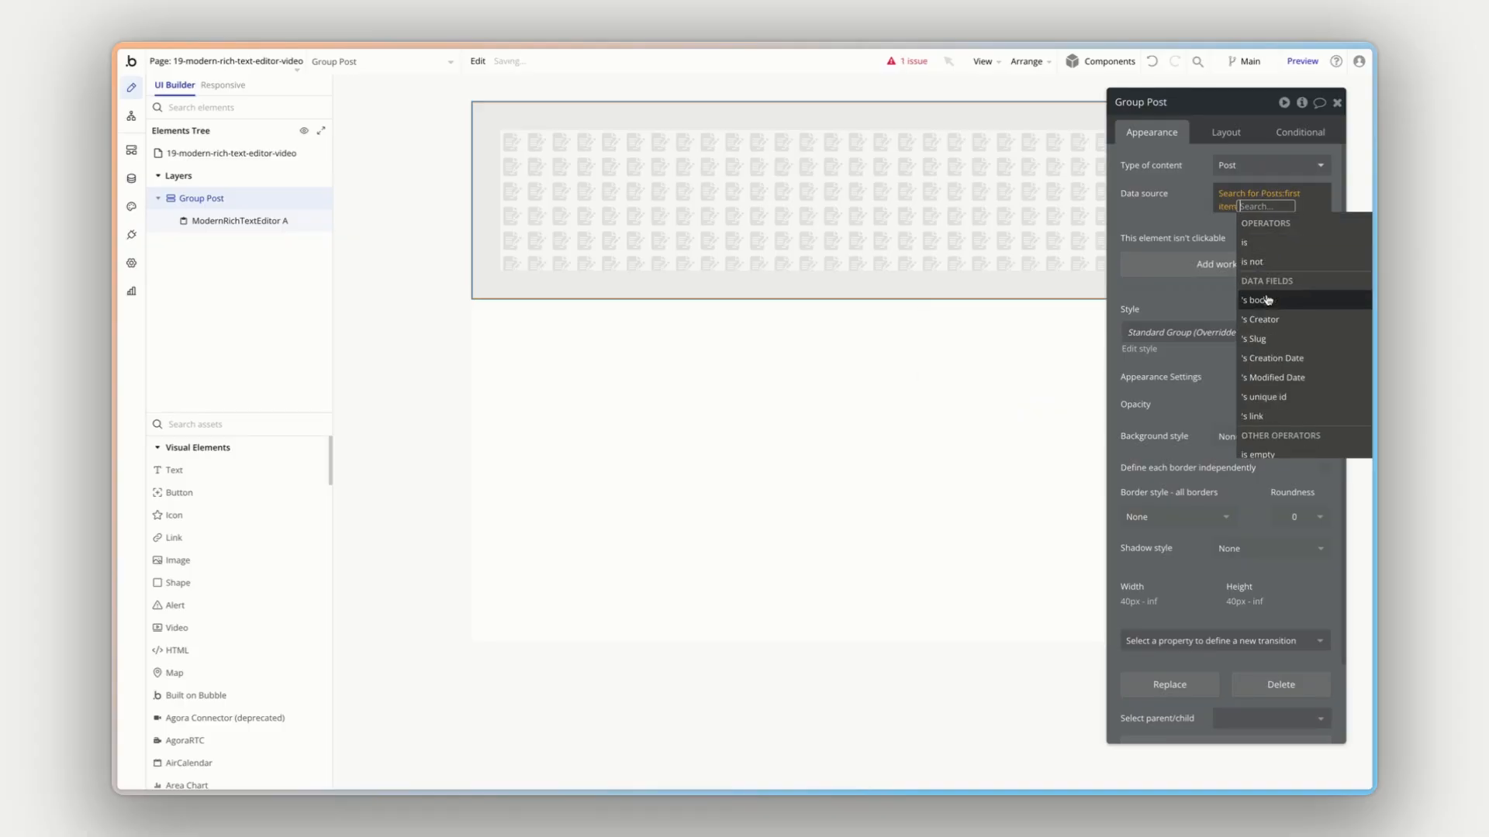
pyautogui.click(1197, 203)
pyautogui.moveTo(1196, 203); pyautogui.dragTo(1192, 201)
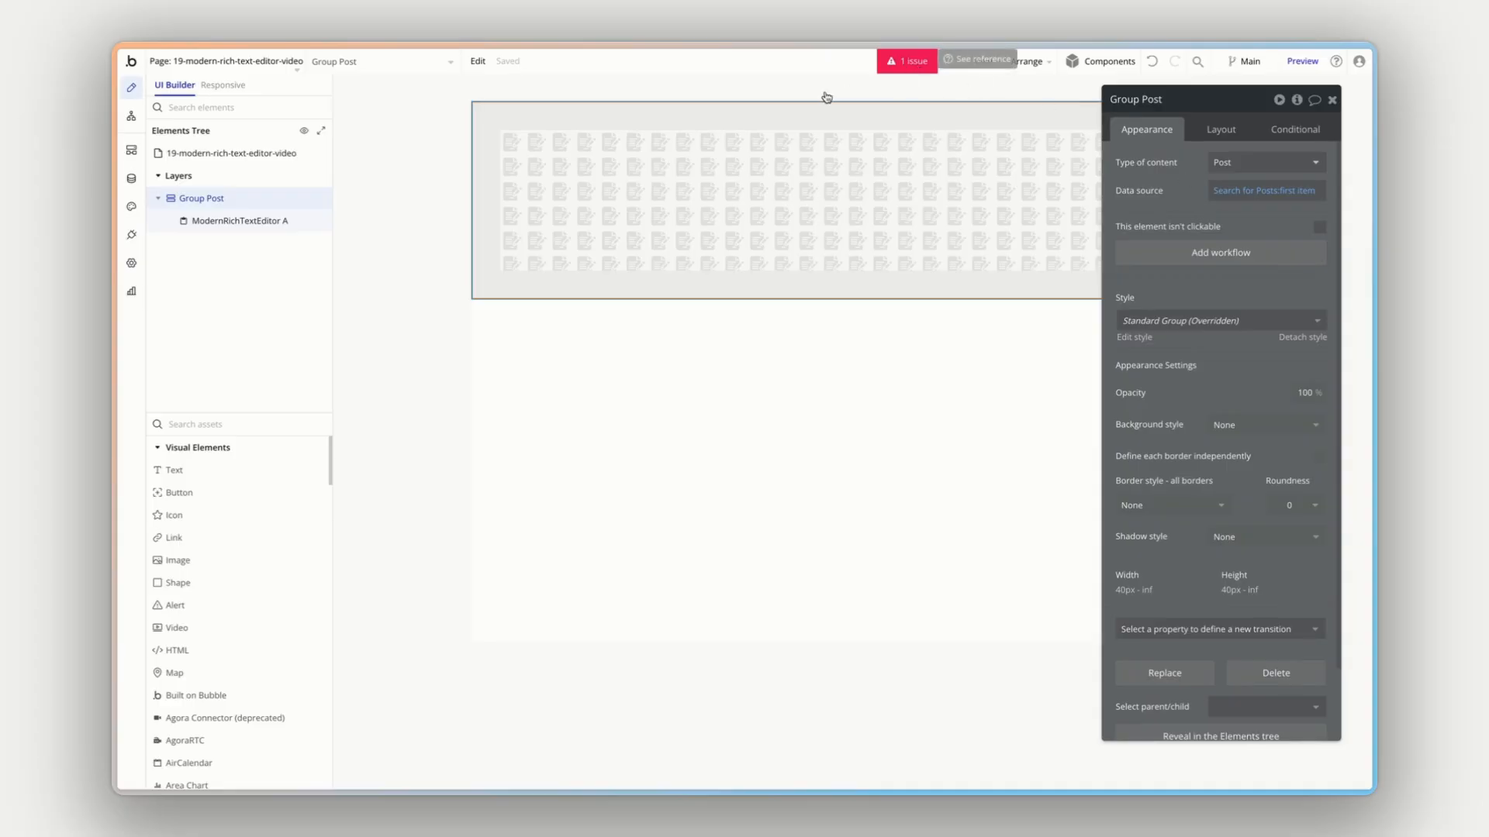
# - Set body as the field to modify for ModernRichTextEditor A's auto-binding
pyautogui.click(262, 220)
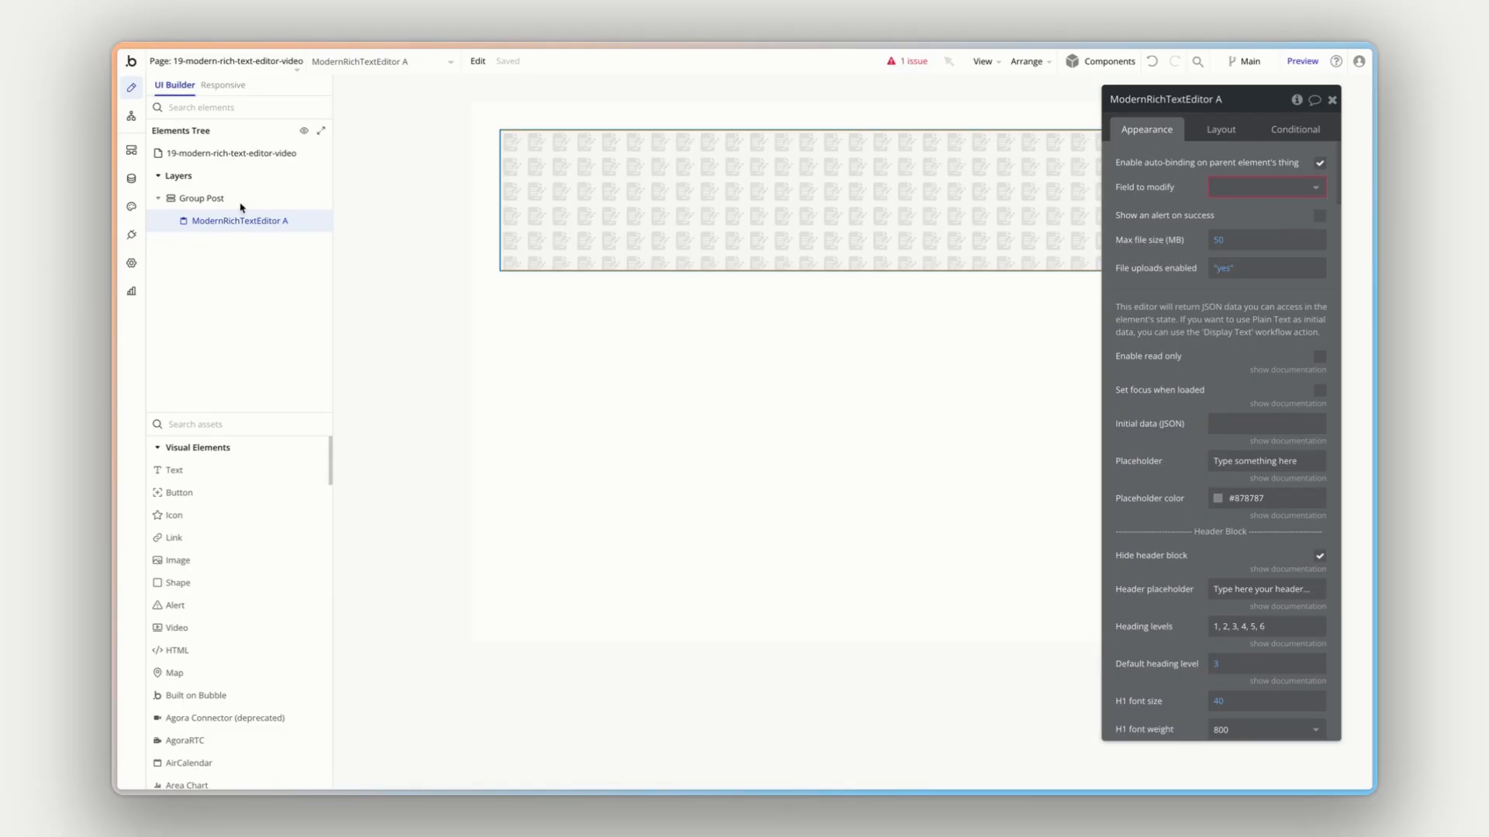
pyautogui.click(1230, 188)
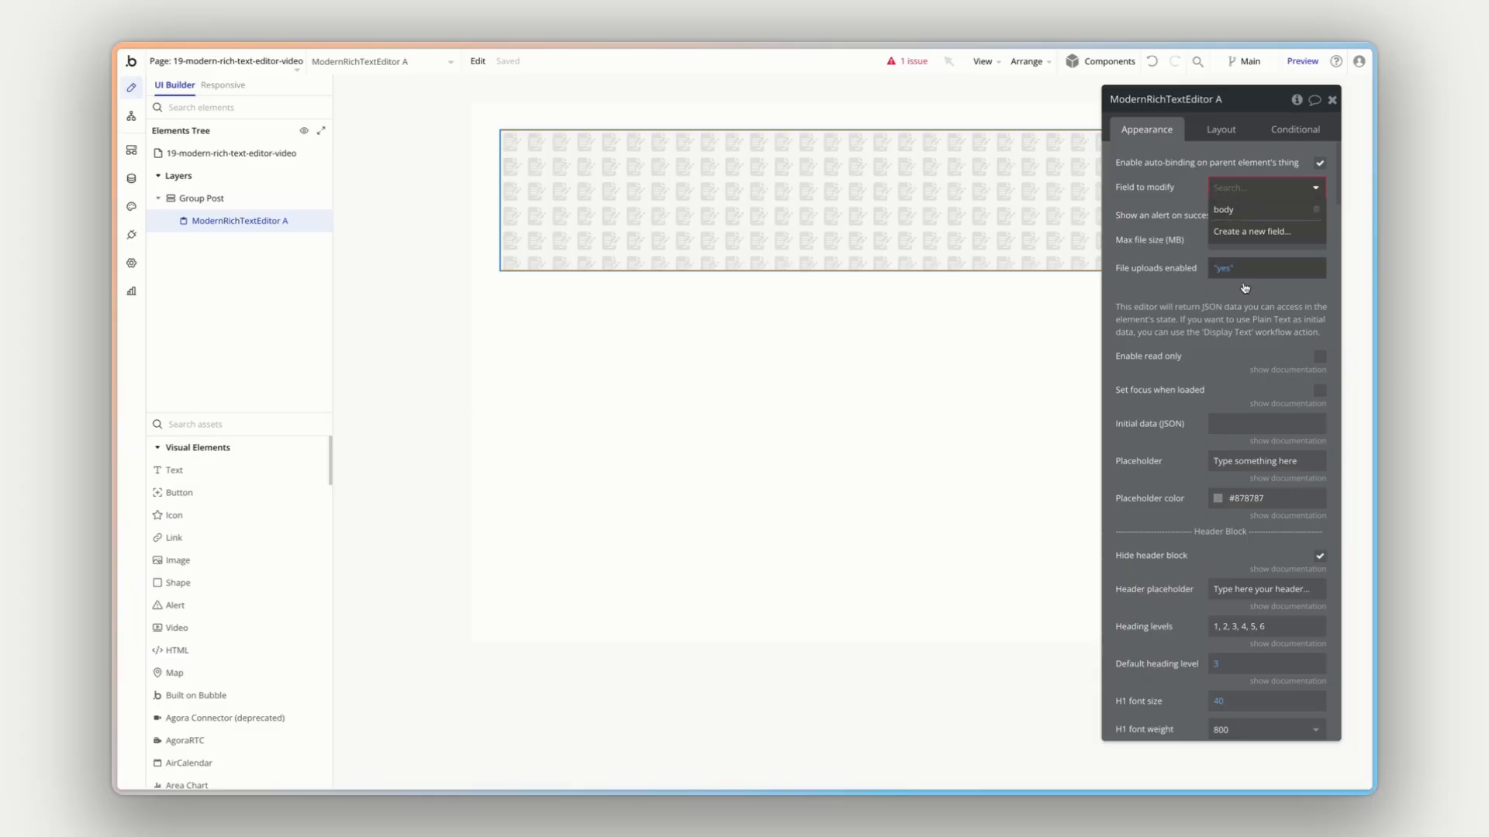
pyautogui.click(1237, 216)
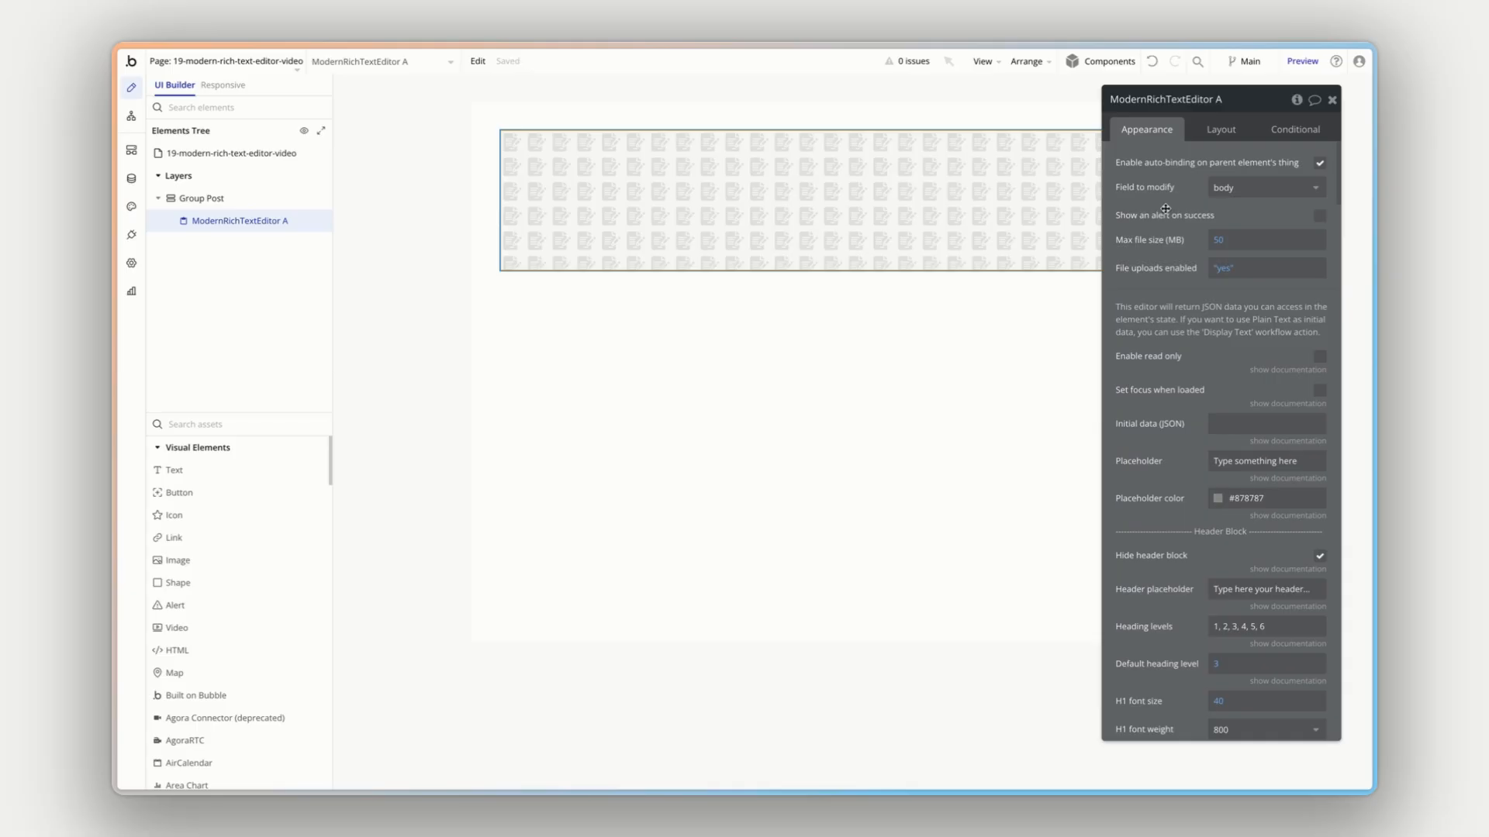
# - Preview the page and enter "This is a test text input for auto-binding" in the rich text editor
pyautogui.click(1302, 61)
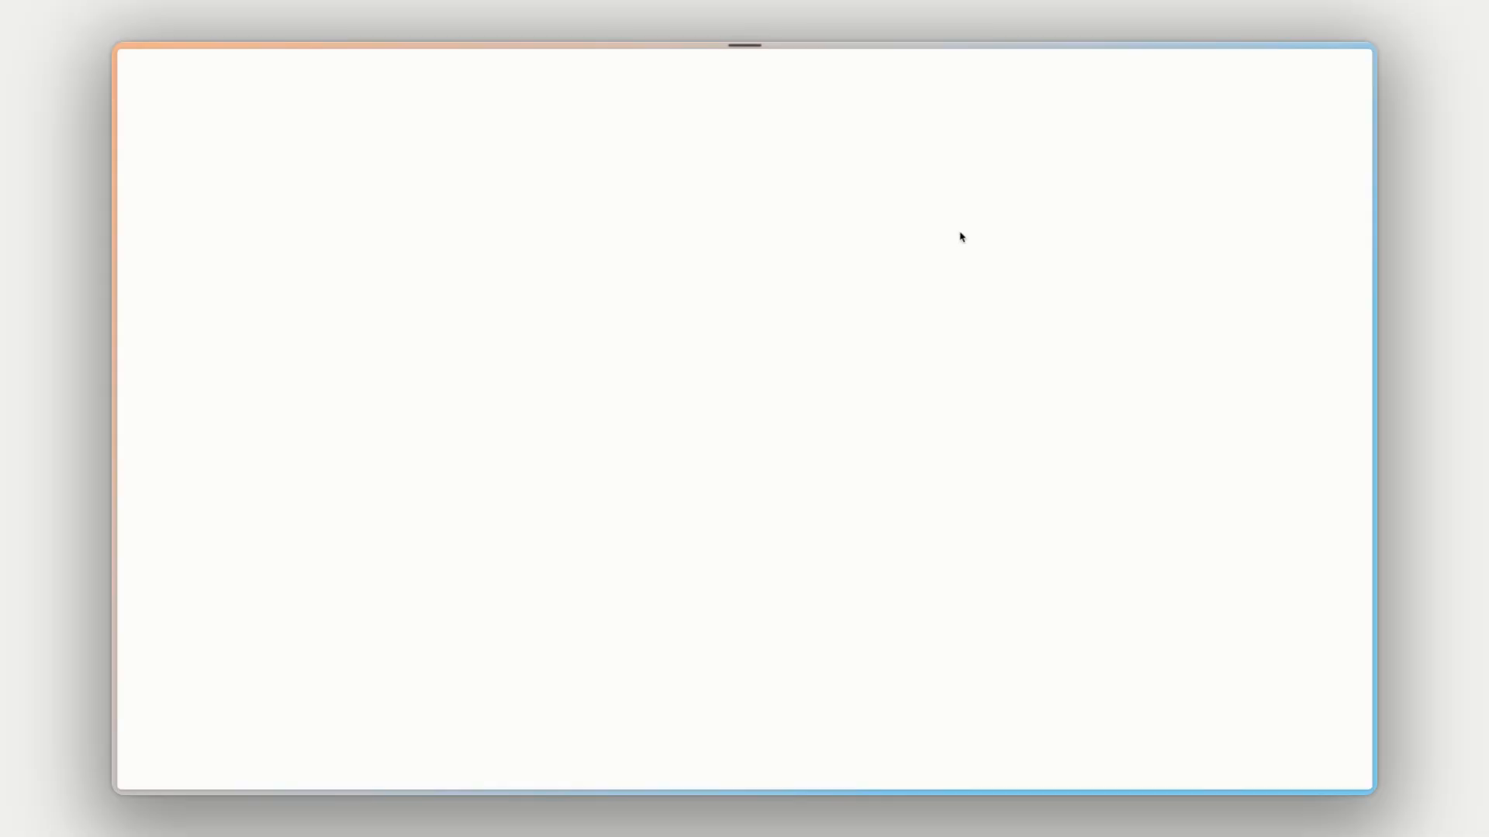
pyautogui.click(241, 99)
pyautogui.write('This is a tes')
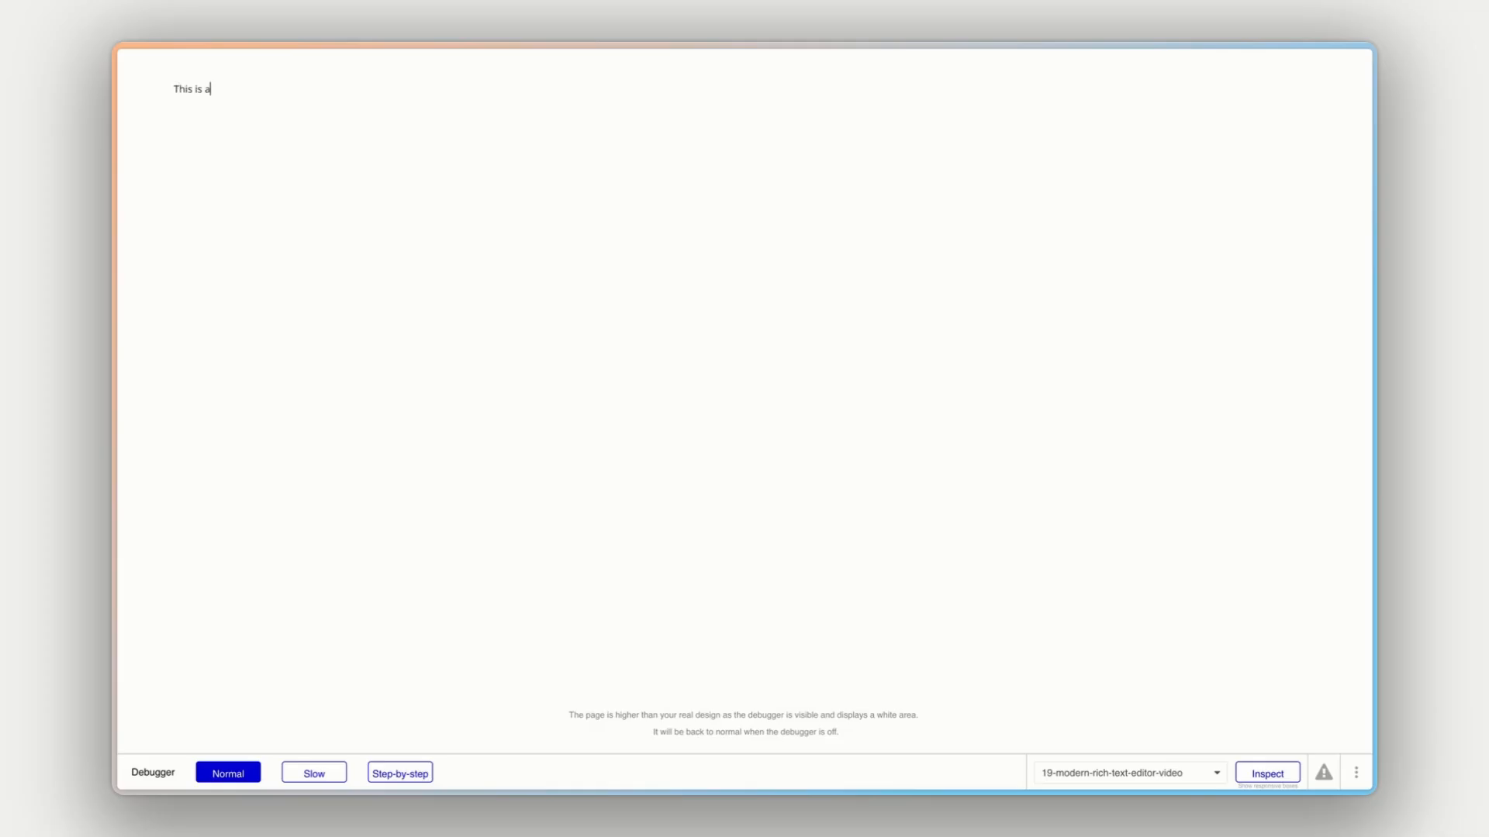
pyautogui.write('t text input for auto-binding')
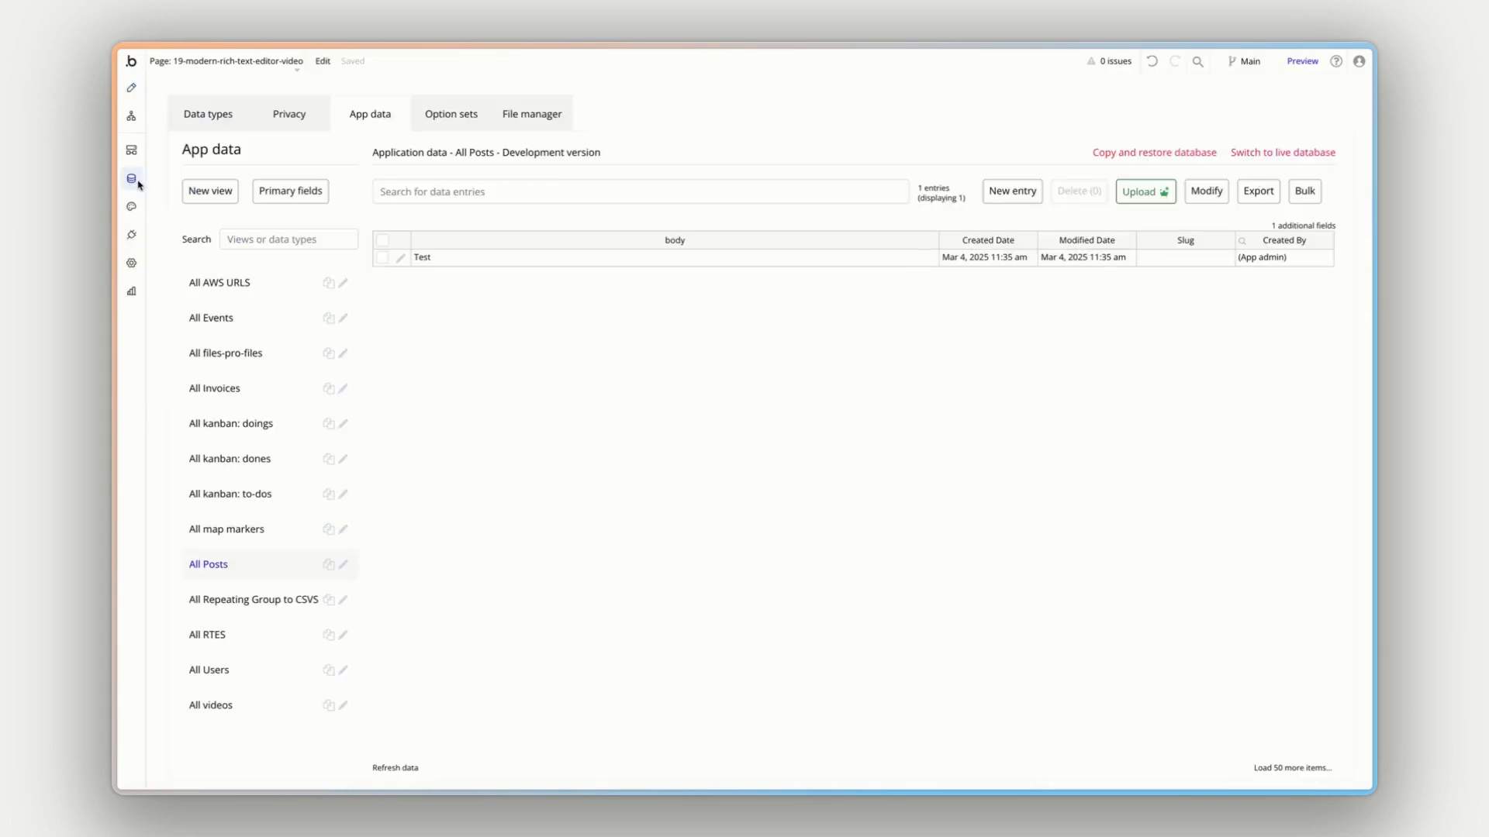
# - Open the Post entry in the app data and examine the JSON saved in its Body field
pyautogui.click(392, 256)
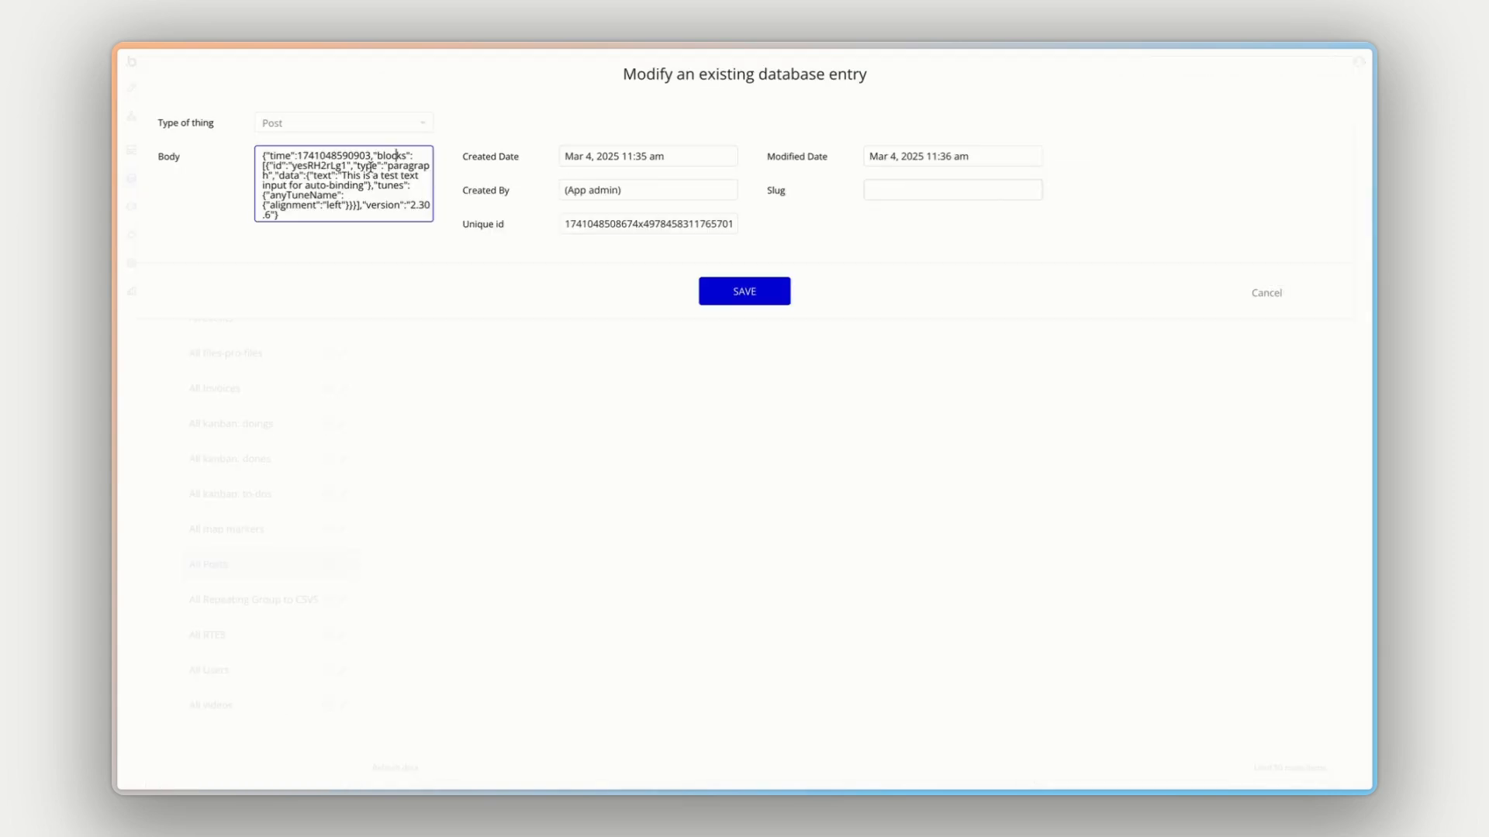
pyautogui.moveTo(342, 175)
pyautogui.mouseDown()
pyautogui.moveTo(386, 178)
pyautogui.moveTo(360, 185)
pyautogui.mouseUp()
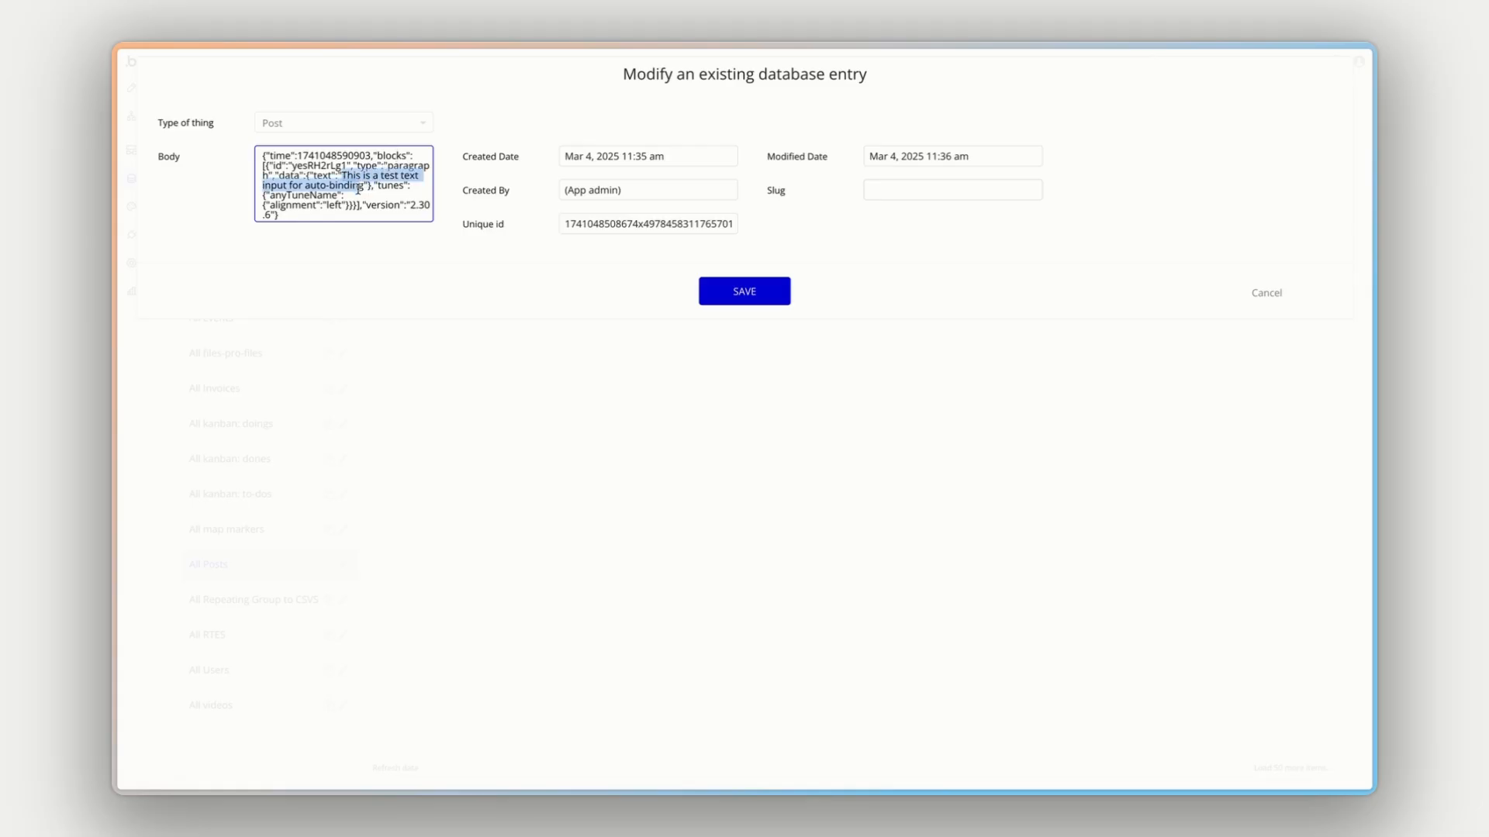
pyautogui.click(361, 195)
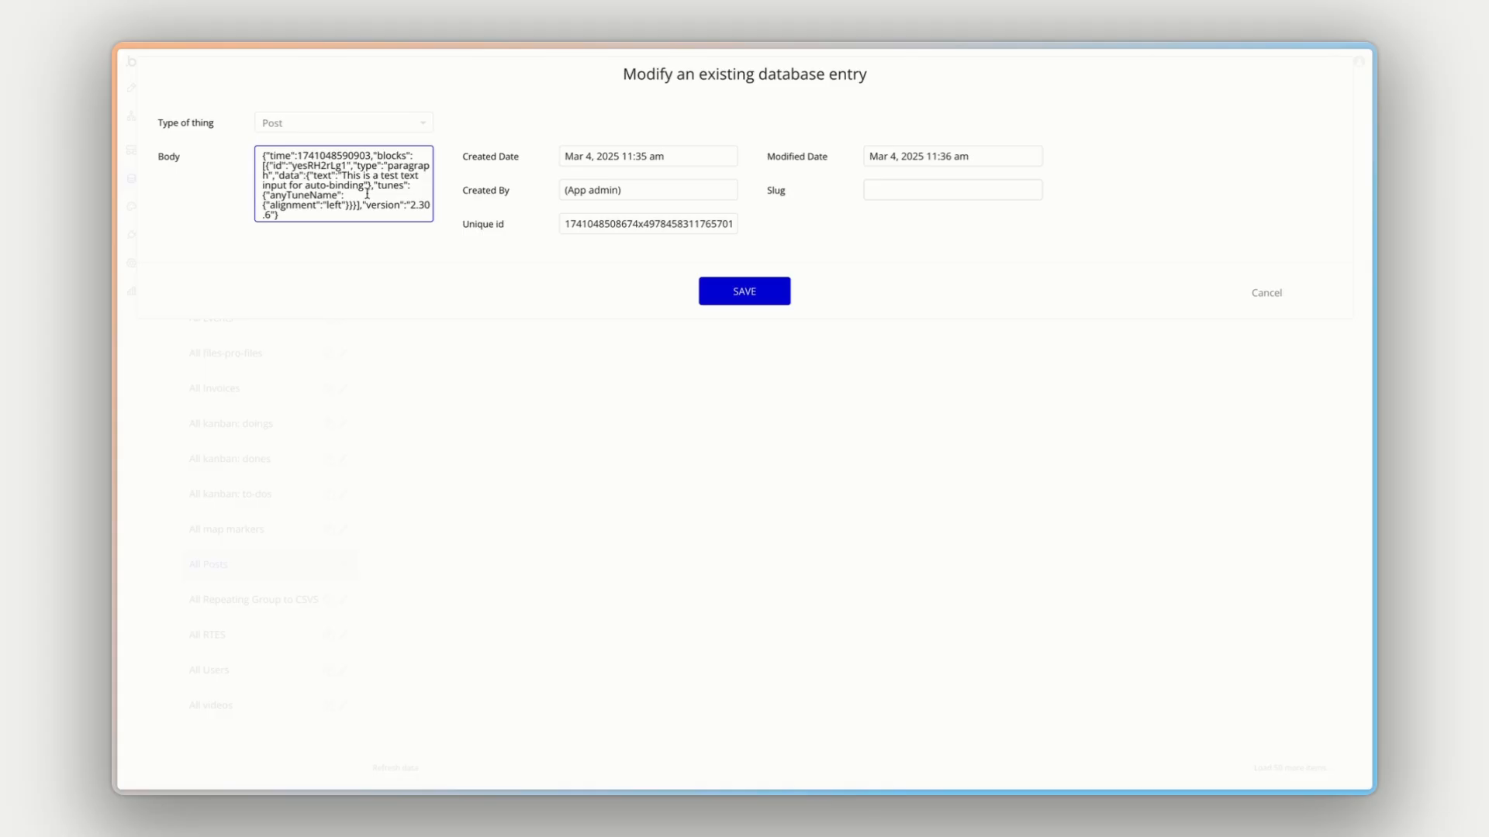
pyautogui.doubleClick(279, 158)
pyautogui.doubleClick(401, 156)
pyautogui.click(284, 166)
pyautogui.doubleClick(318, 166)
pyautogui.doubleClick(366, 166)
pyautogui.click(369, 189)
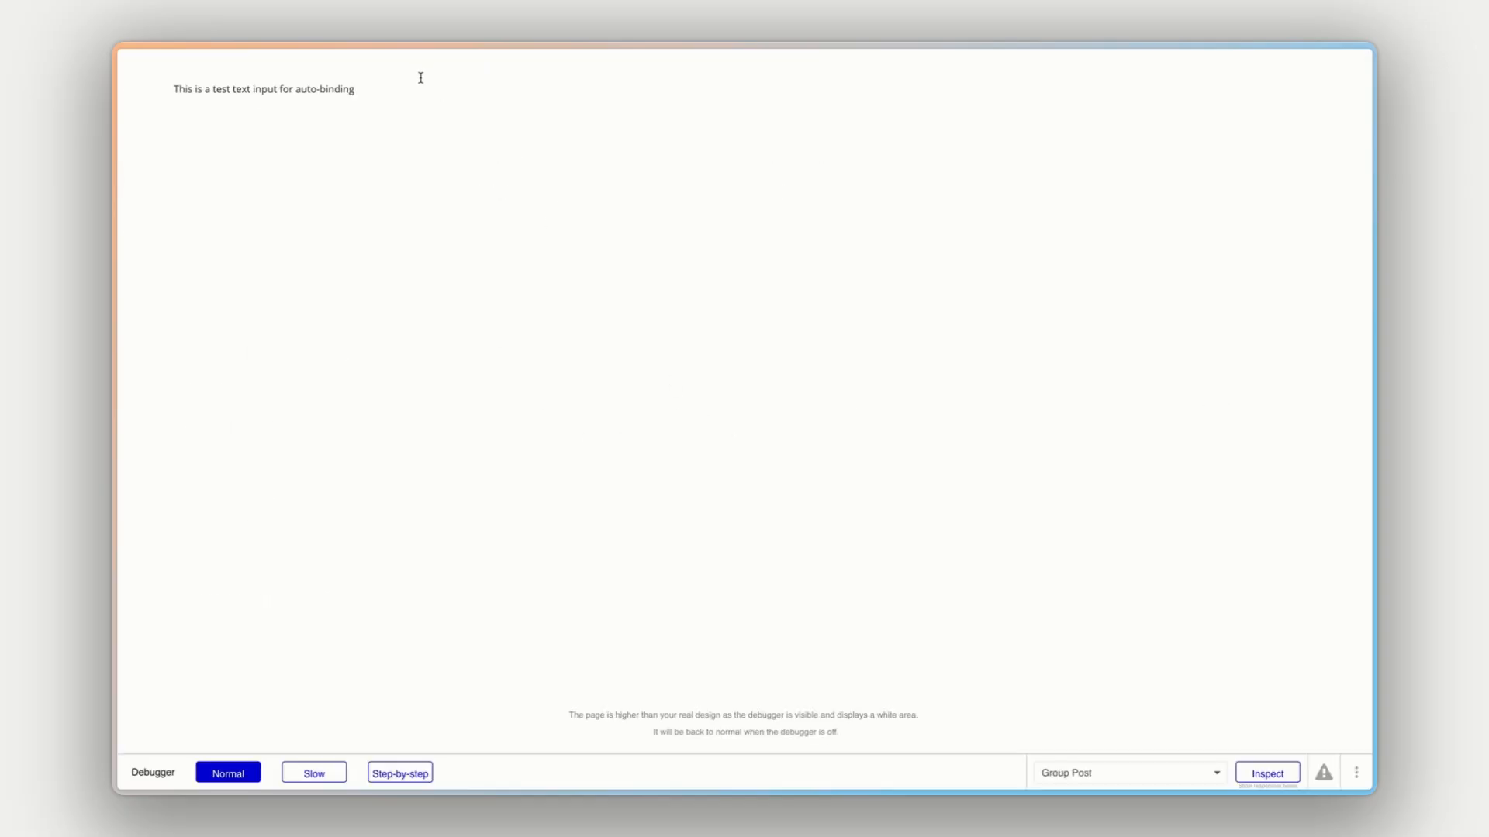
# - Add a bulleted list with Item 1, Item 2 and Item 3 below the paragraph in the previewed editor
pyautogui.write('/')
pyautogui.press('Down')
pyautogui.press('Down')
pyautogui.press('Down')
pyautogui.press('Return')
pyautogui.write('Item 1')
pyautogui.press('Return')
pyautogui.write('Itemem')
pyautogui.press('Return')
# - Insert a quote block below the list reading "This is a quote", with the author "By me"
pyautogui.write('/')
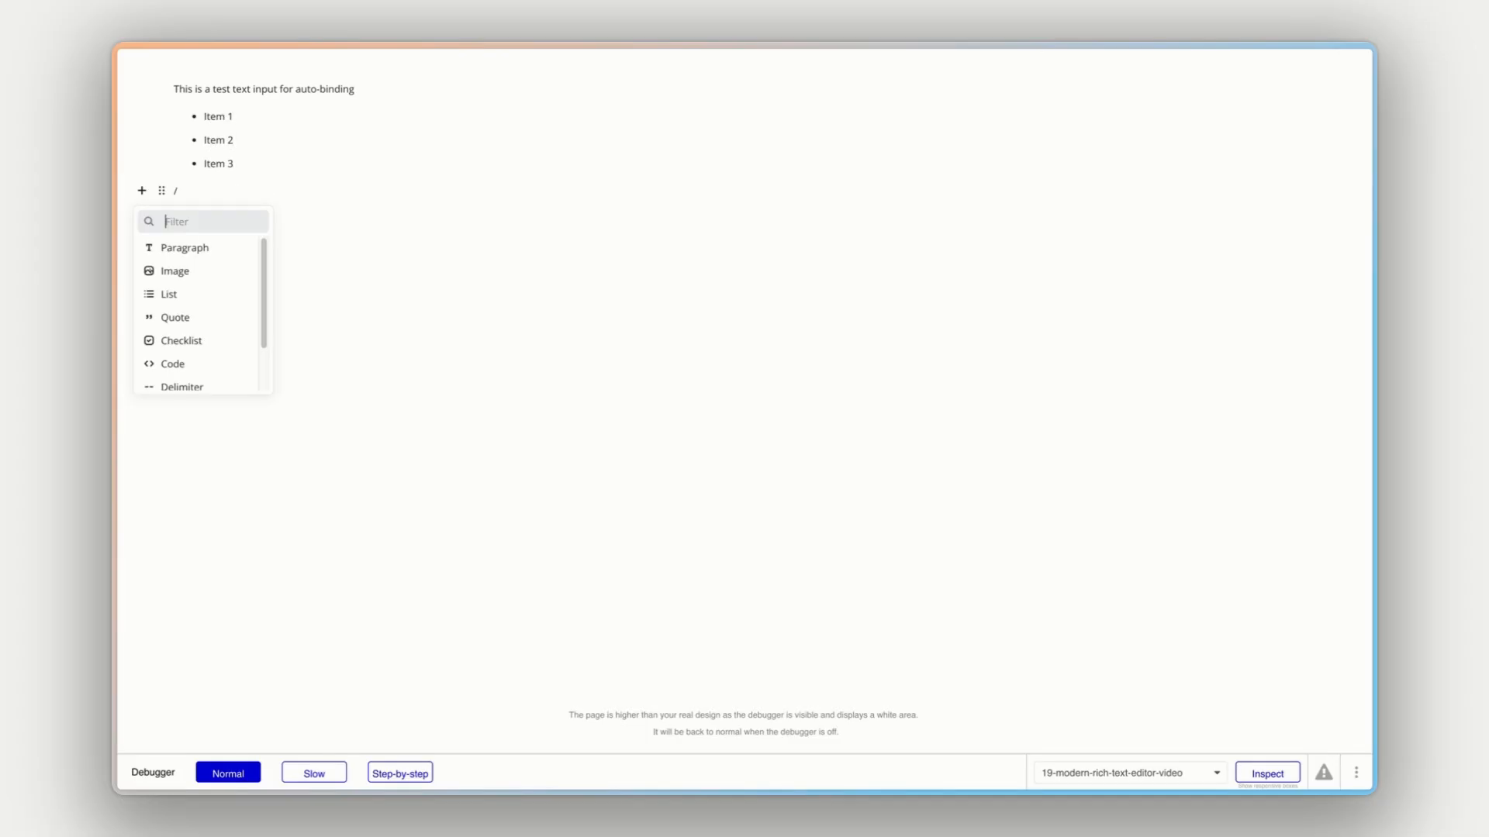
pyautogui.press('Down')
pyautogui.press('Down')
pyautogui.press('Down')
pyautogui.press('Return')
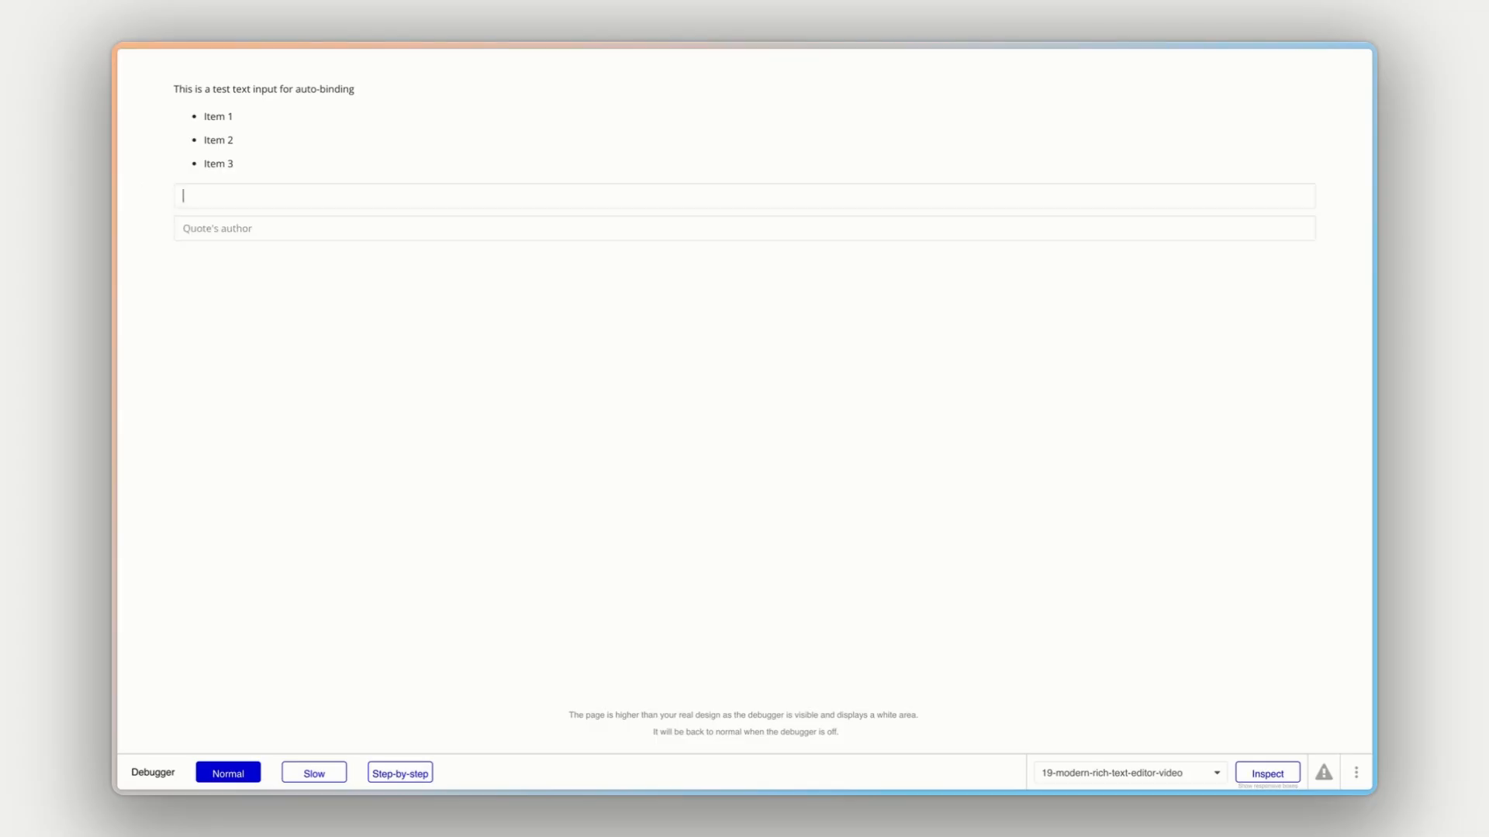
pyautogui.write('This is a quote')
pyautogui.press('Tab')
pyautogui.press('Return')
# - Add a checklist below the quote with the items "Buy bananas" and "Buy bread"
pyautogui.write('/')
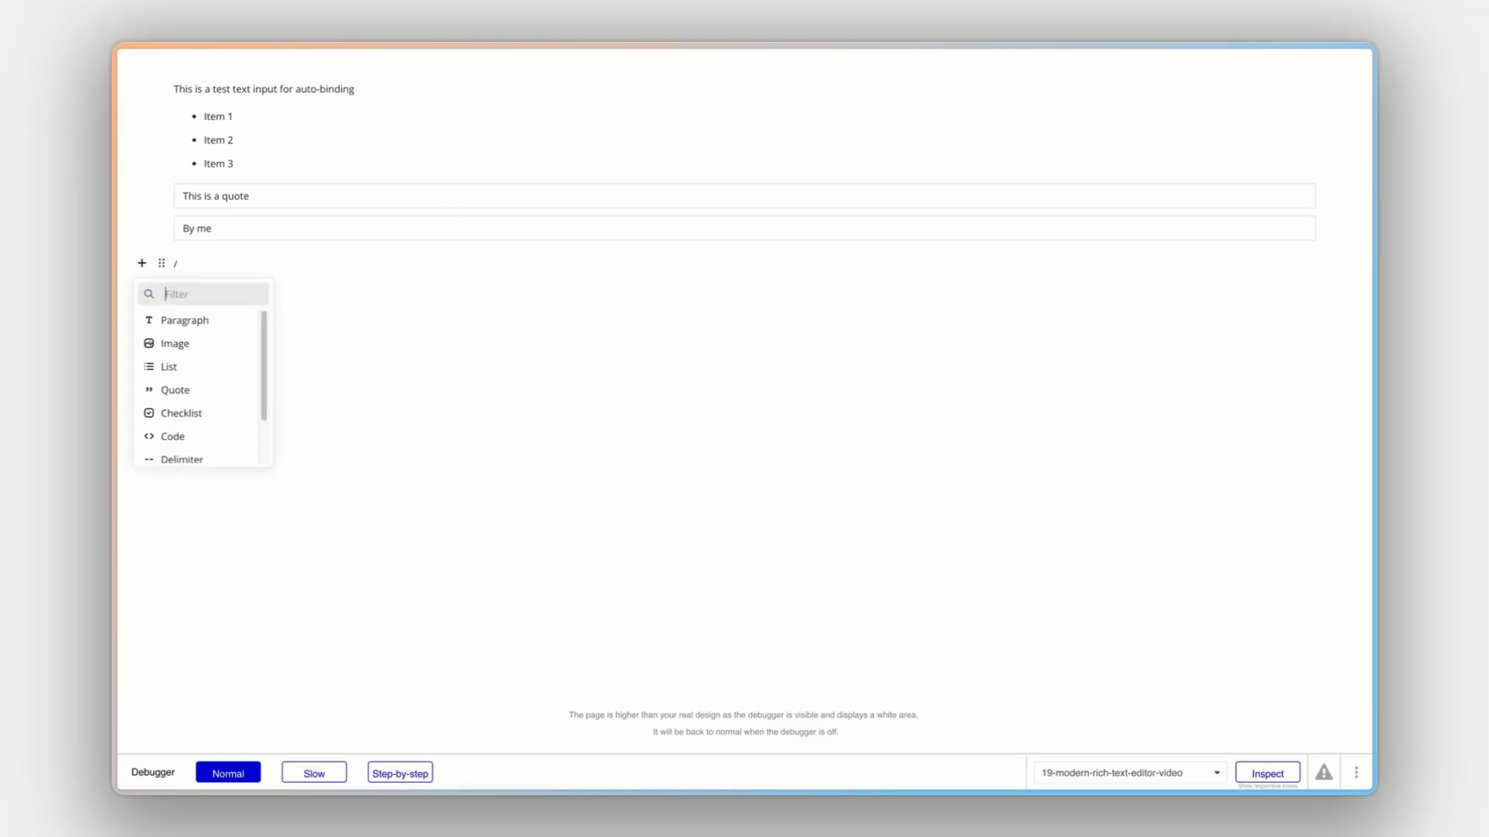
pyautogui.scroll(-1, 200, 419)
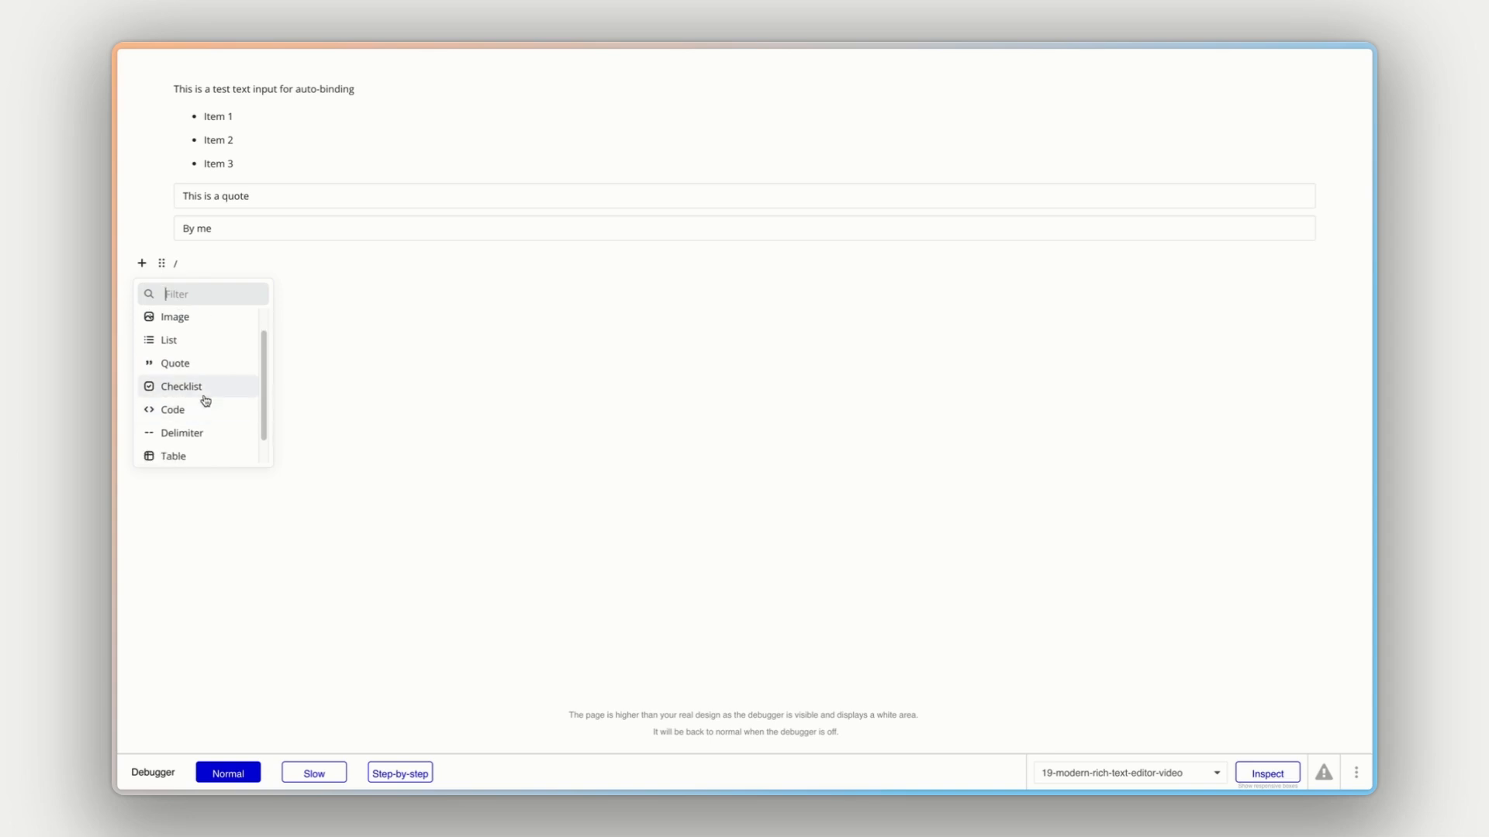
pyautogui.click(201, 394)
pyautogui.write('Buy bananas')
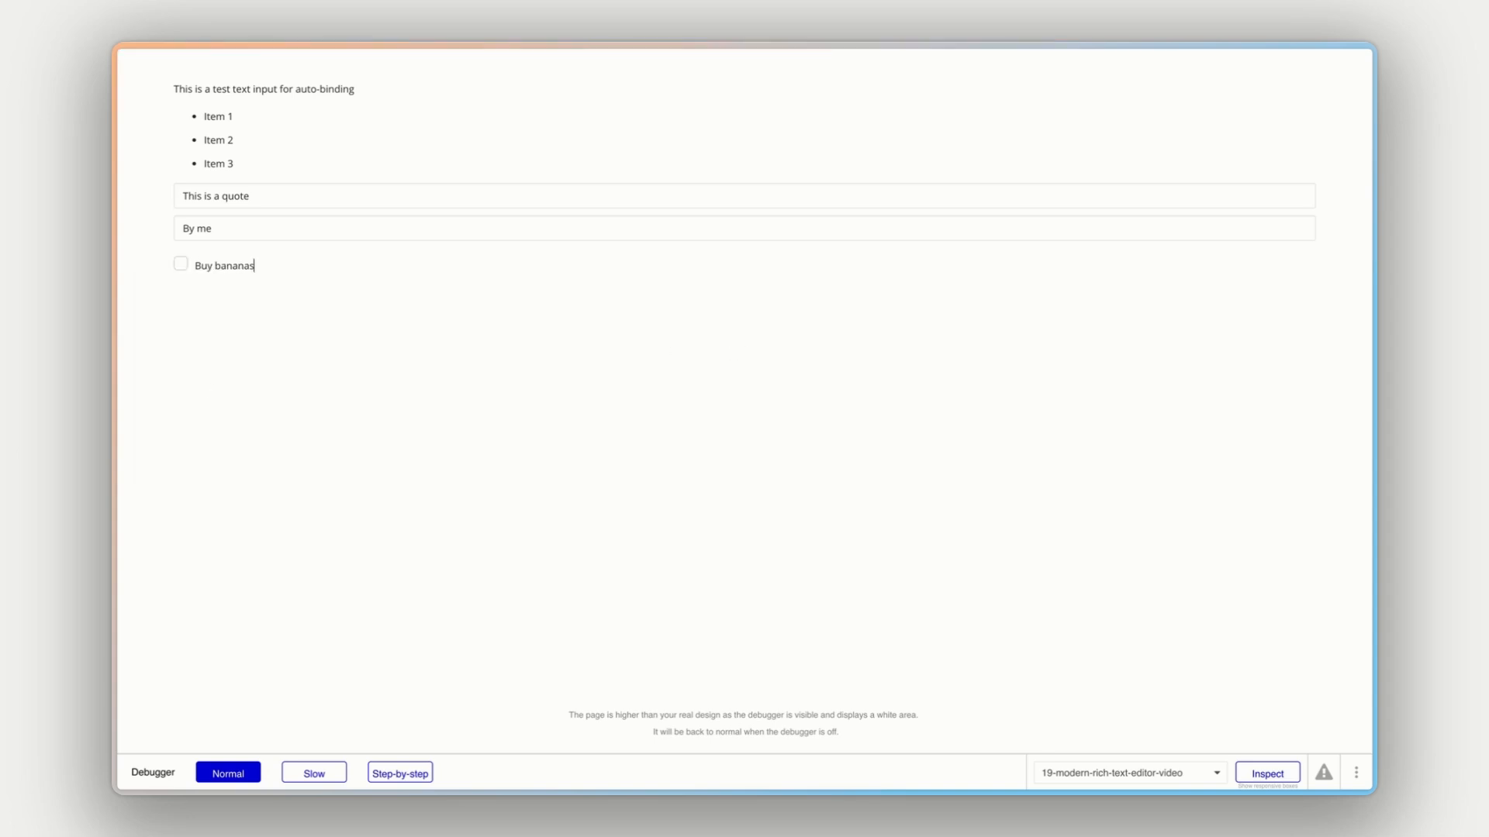
pyautogui.press('Return')
pyautogui.write('Buy bread')
pyautogui.click(827, 409)
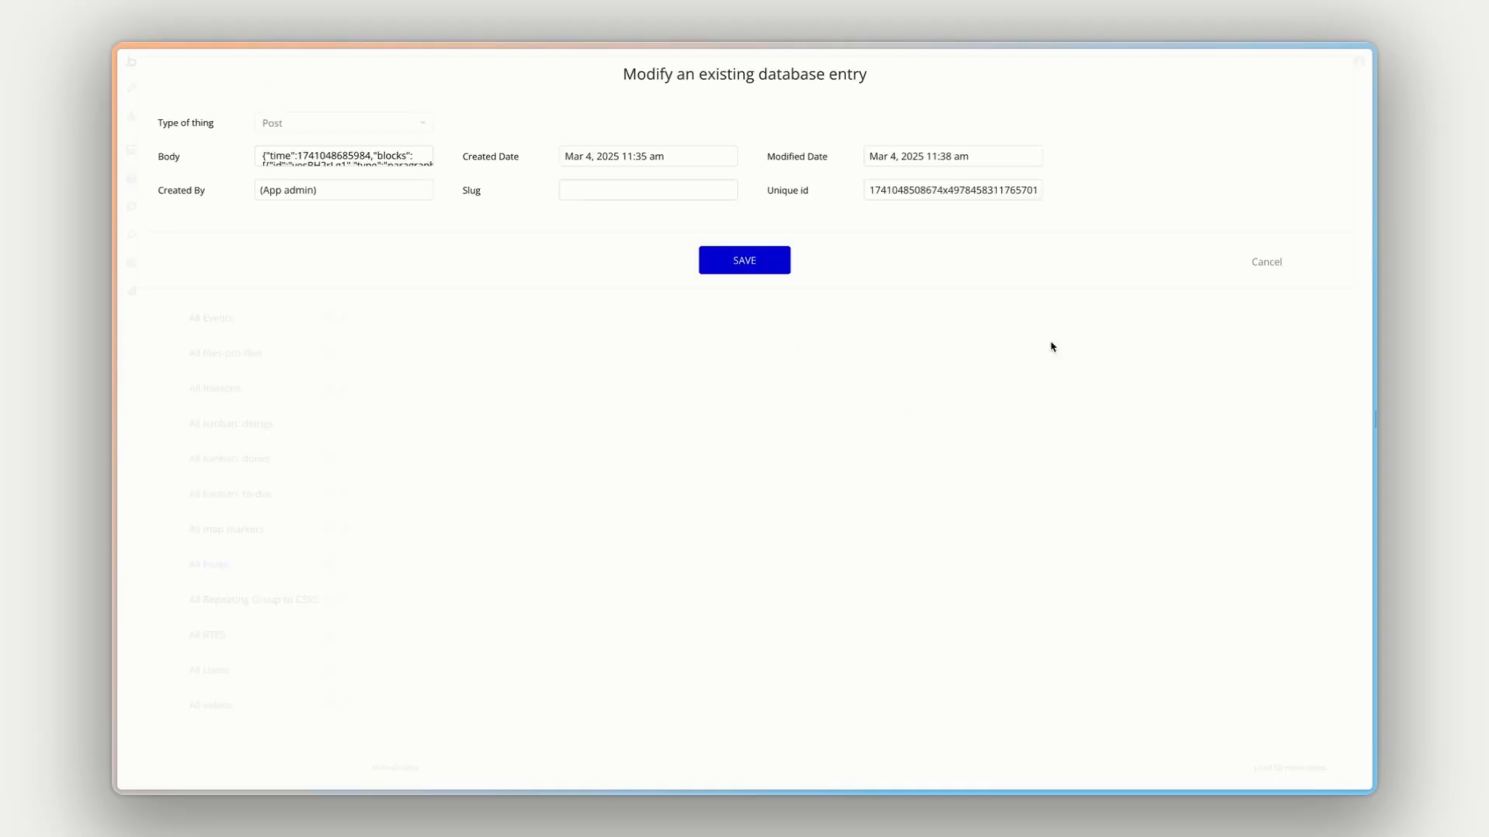
# - Reopen the Post entry in the app data, examine the list, quote and checklist blocks in its Body, and close it without saving
pyautogui.click(1270, 262)
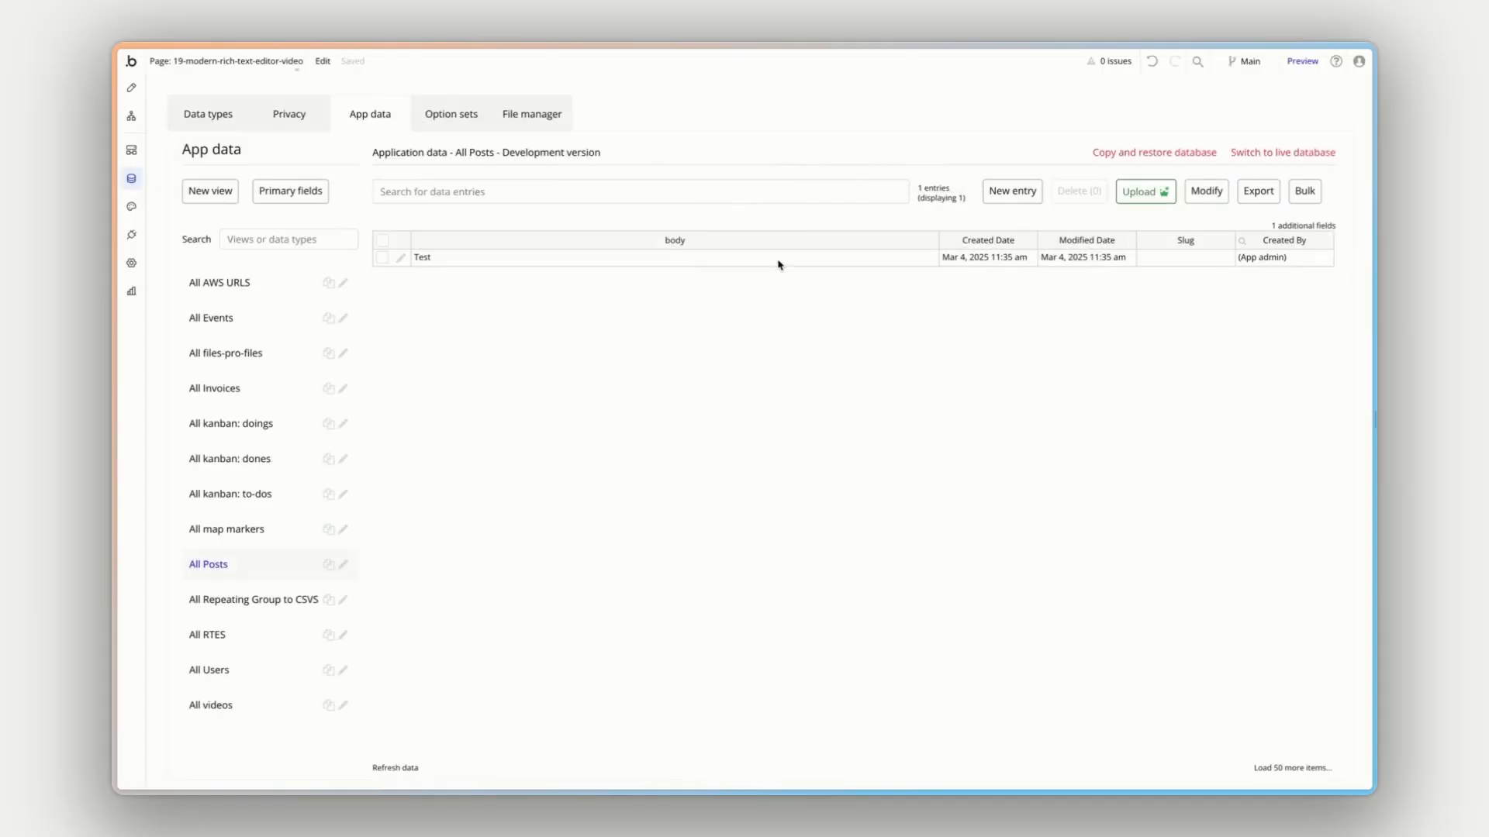
pyautogui.click(401, 260)
pyautogui.click(387, 154)
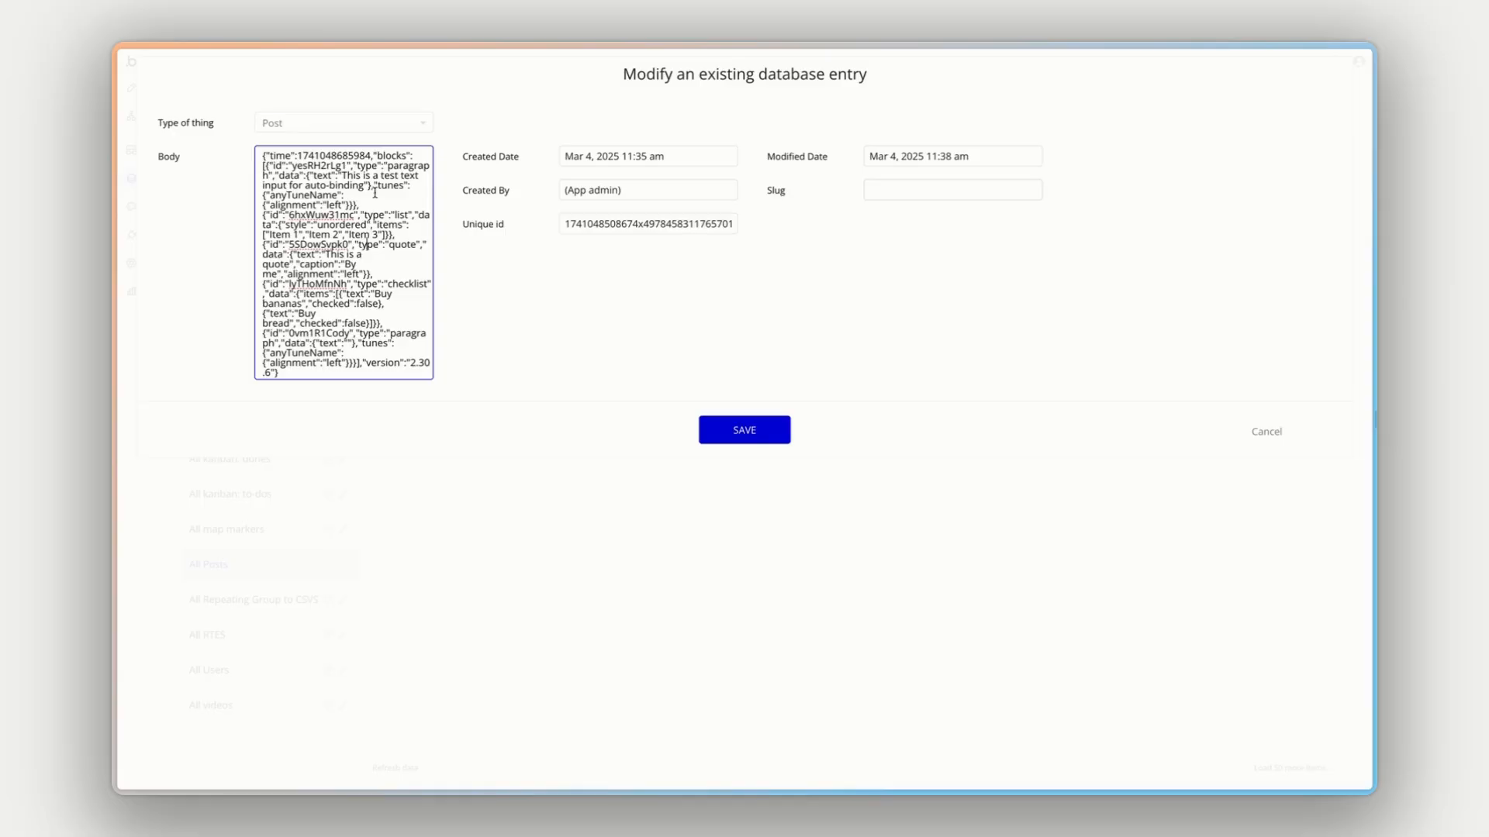
pyautogui.moveTo(389, 166); pyautogui.dragTo(394, 235)
pyautogui.click(350, 213)
pyautogui.moveTo(266, 234); pyautogui.dragTo(356, 306)
pyautogui.click(379, 245)
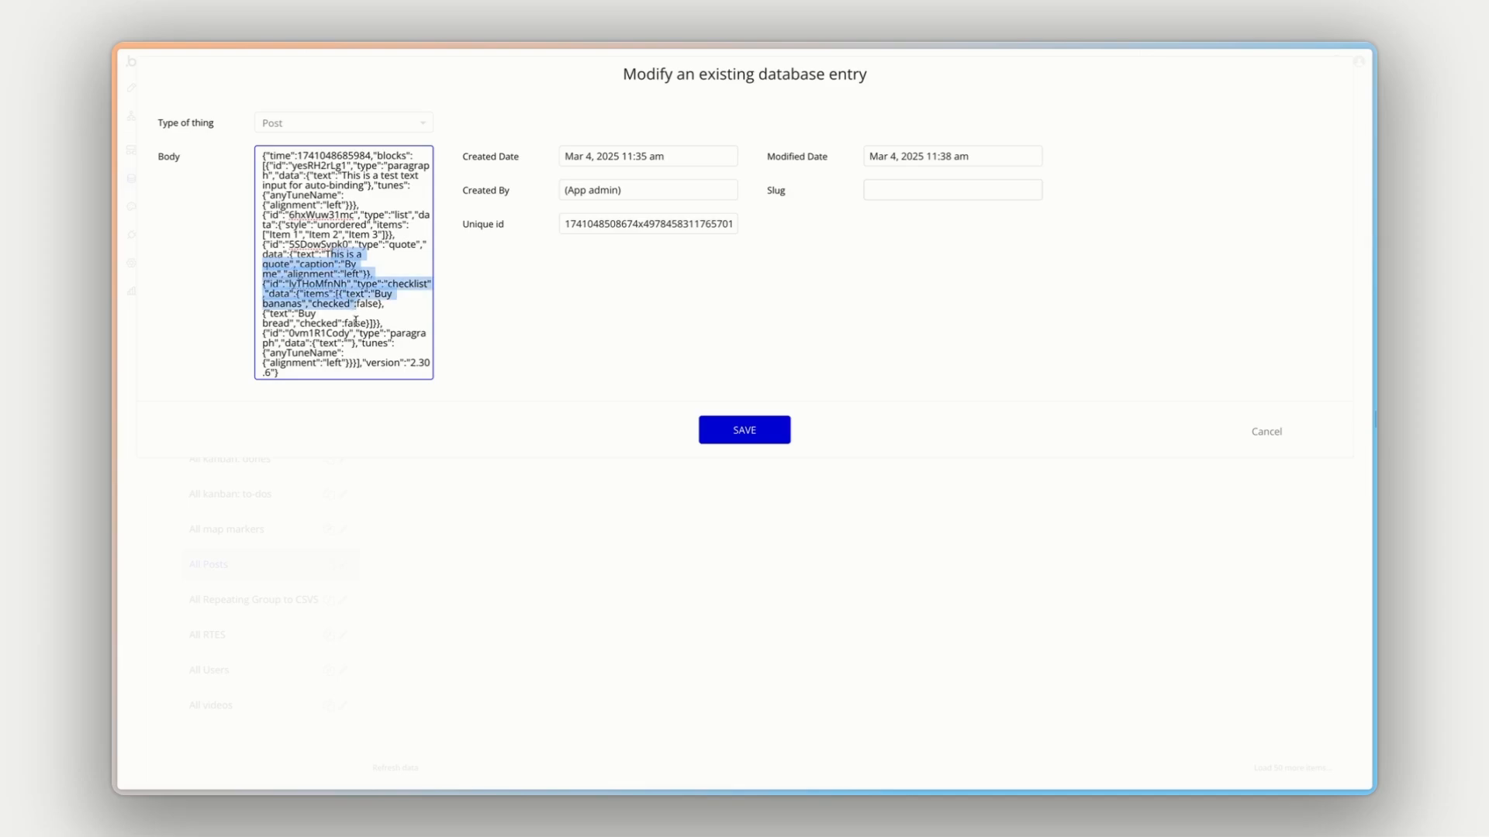
pyautogui.moveTo(368, 358); pyautogui.dragTo(322, 322)
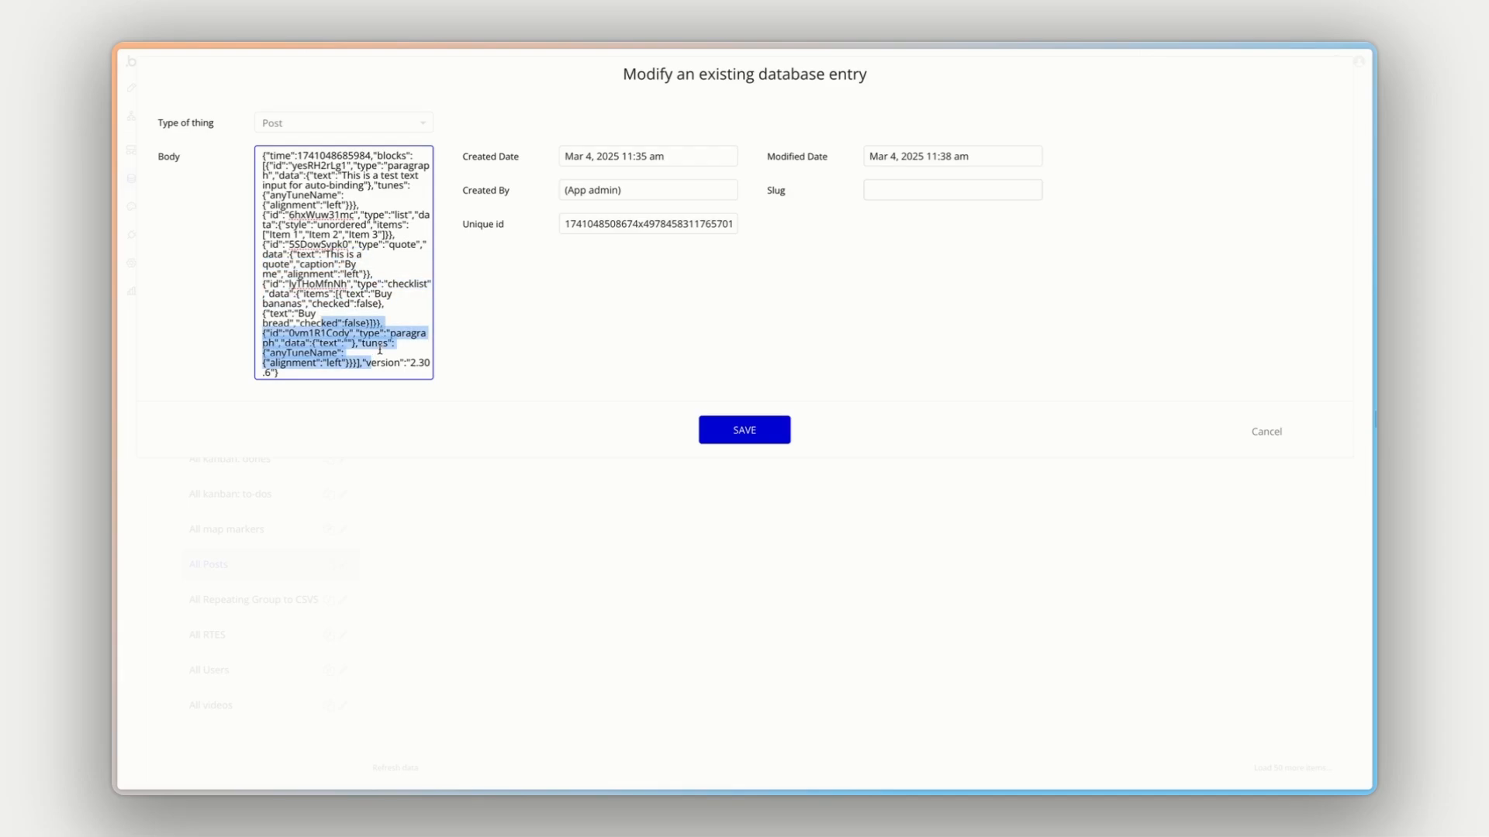
pyautogui.click(927, 333)
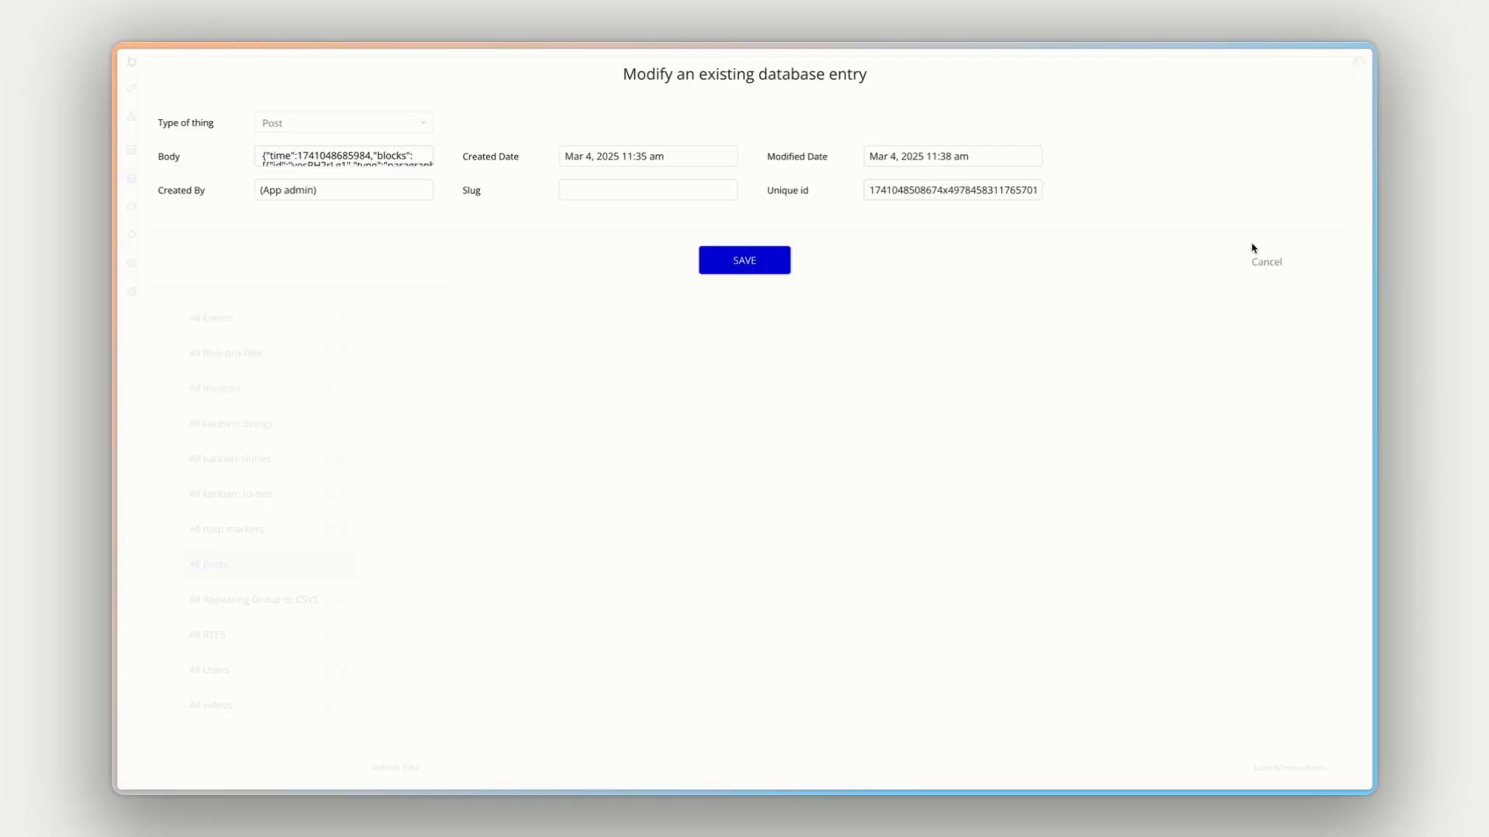
pyautogui.click(1269, 263)
# - Preview the page again and tick the "Buy bananas" checklist item
pyautogui.click(1300, 62)
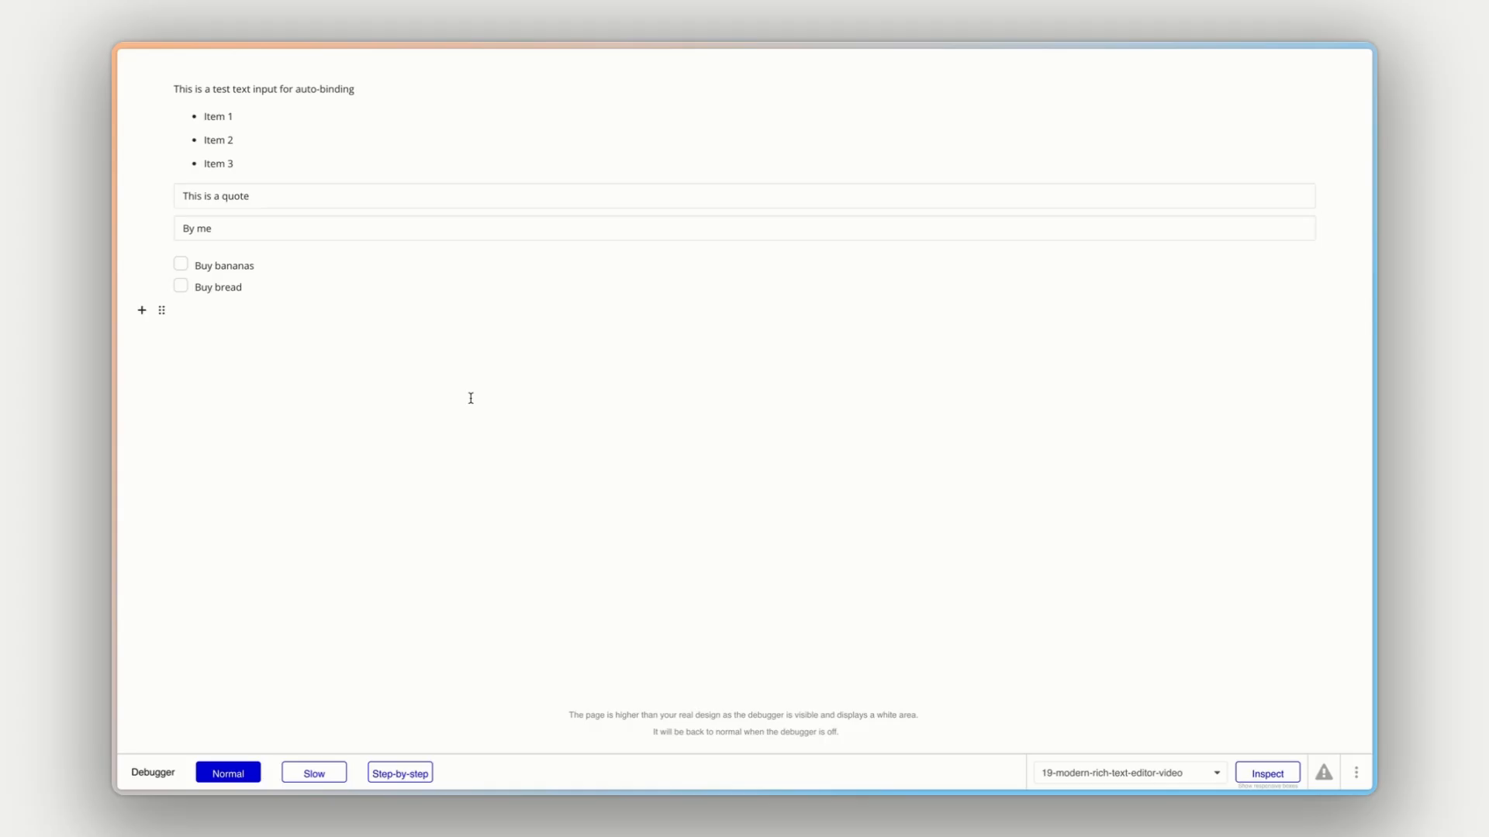
pyautogui.click(182, 264)
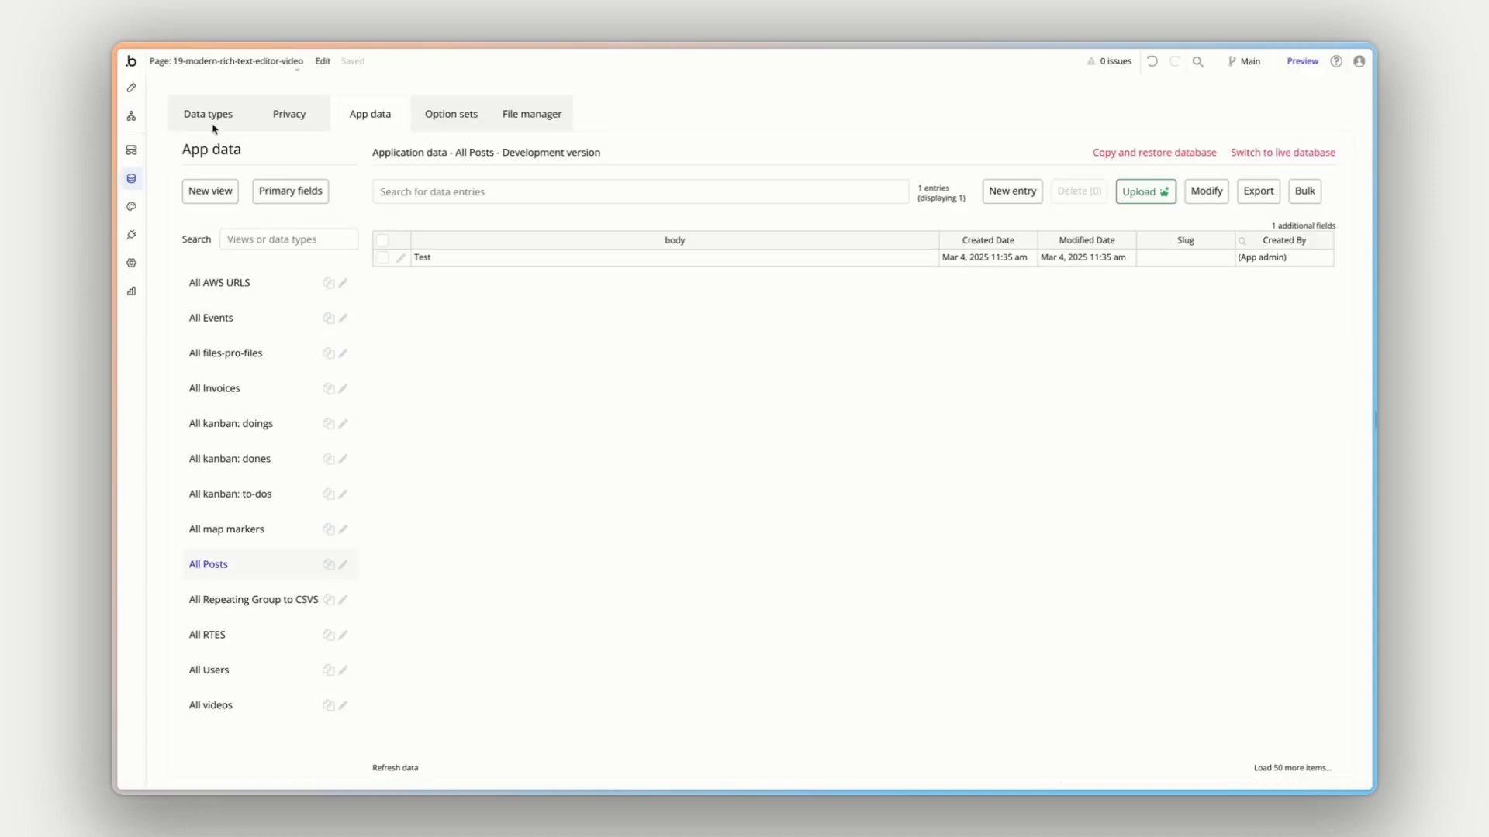
# - Add a button below the rich text editor in Group Post and enable gap spacing between the group's elements
pyautogui.click(131, 88)
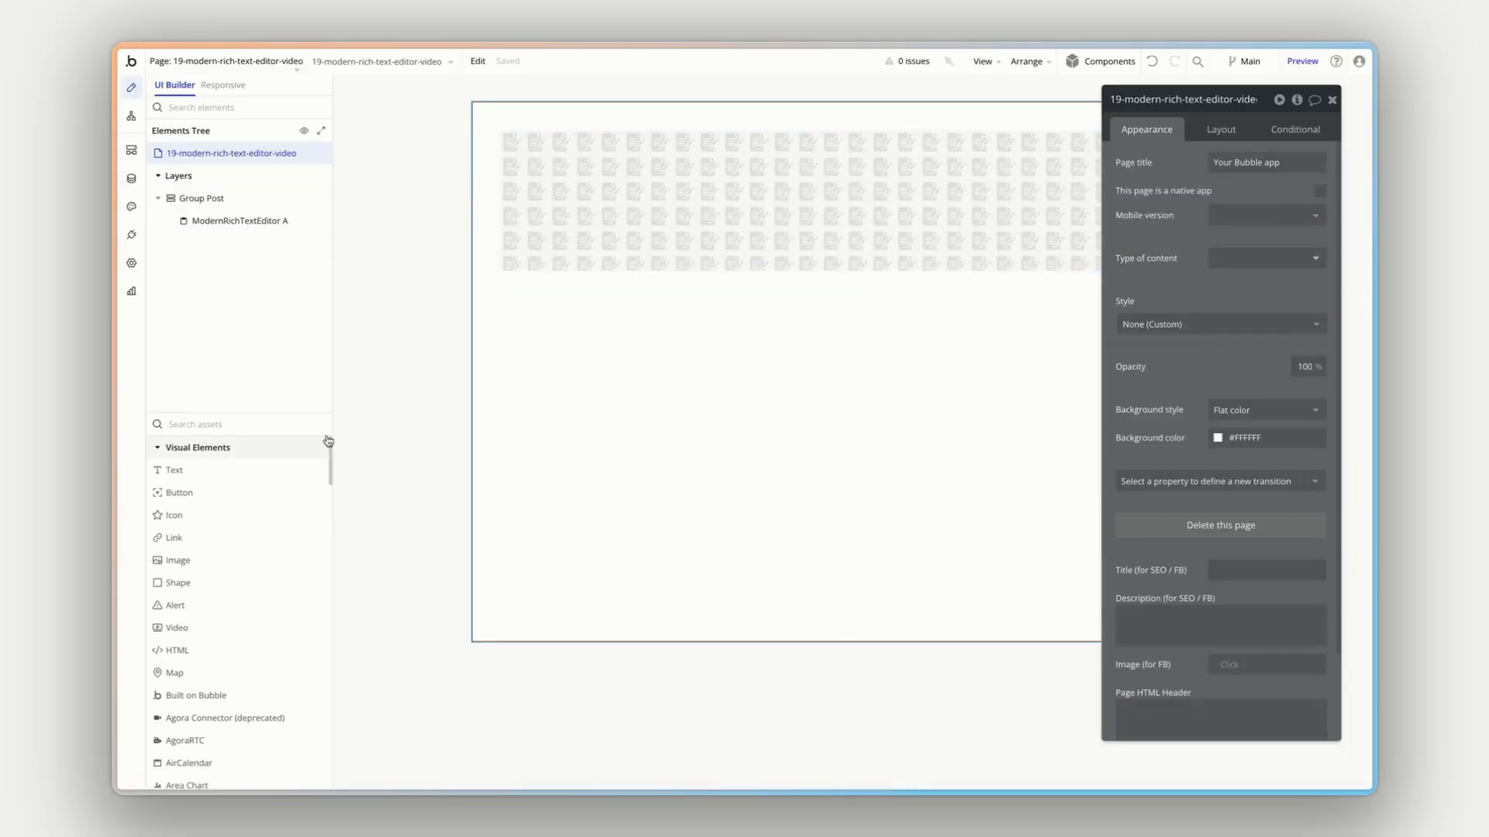
pyautogui.moveTo(203, 488); pyautogui.dragTo(586, 296)
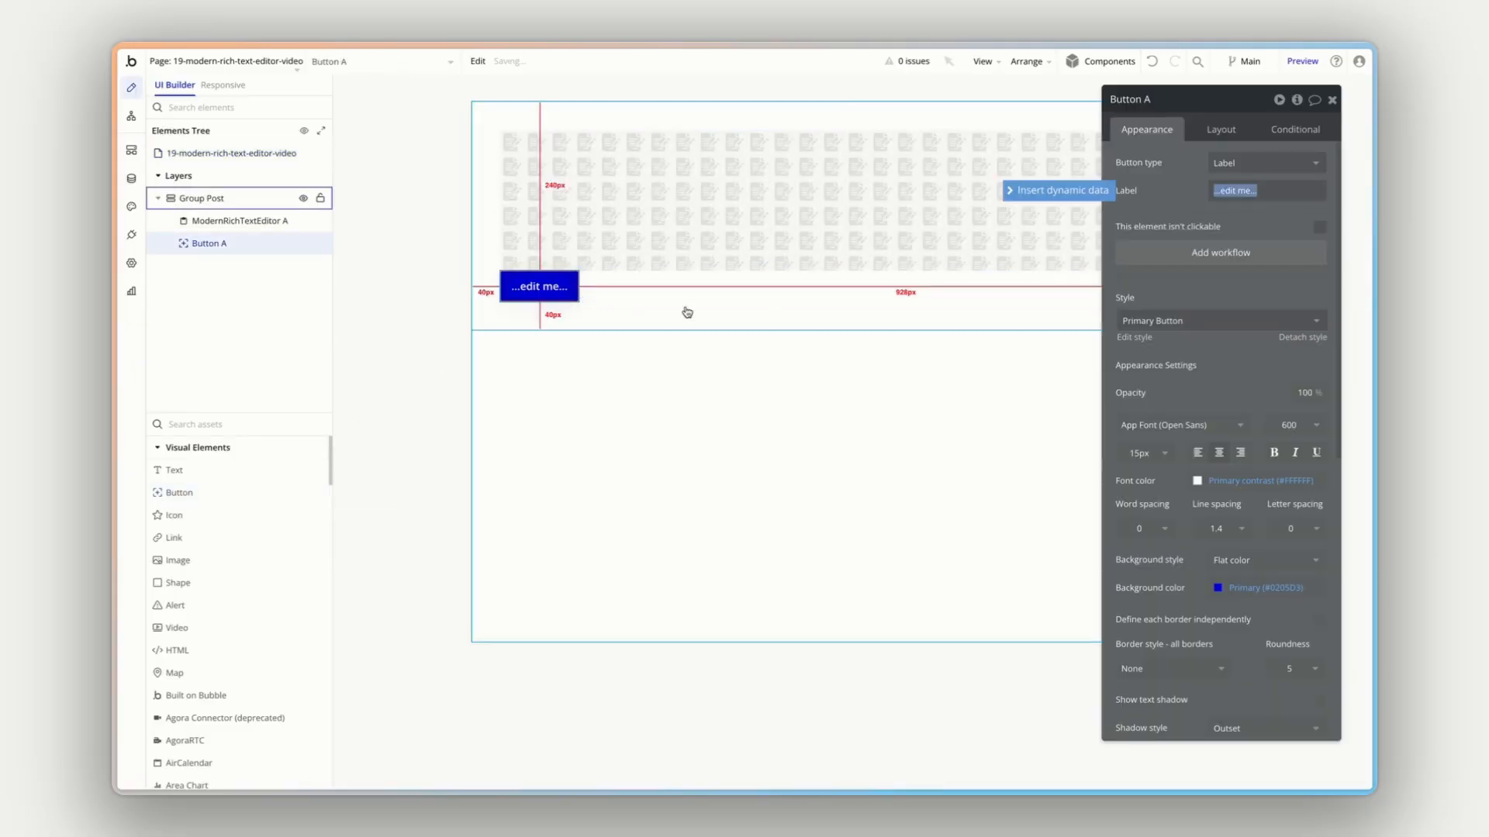
pyautogui.click(1043, 245)
pyautogui.click(1221, 130)
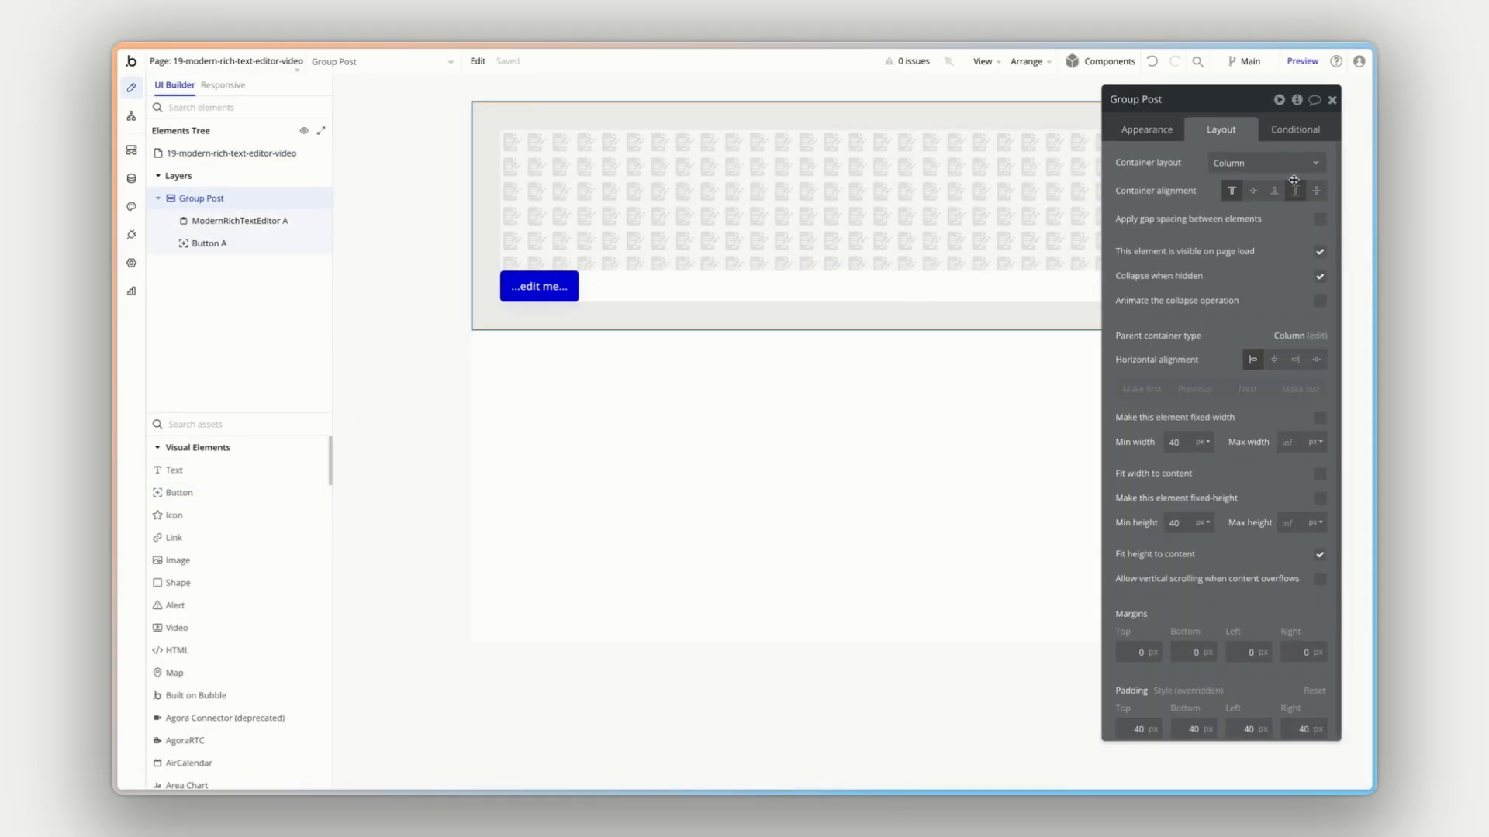
pyautogui.click(1317, 219)
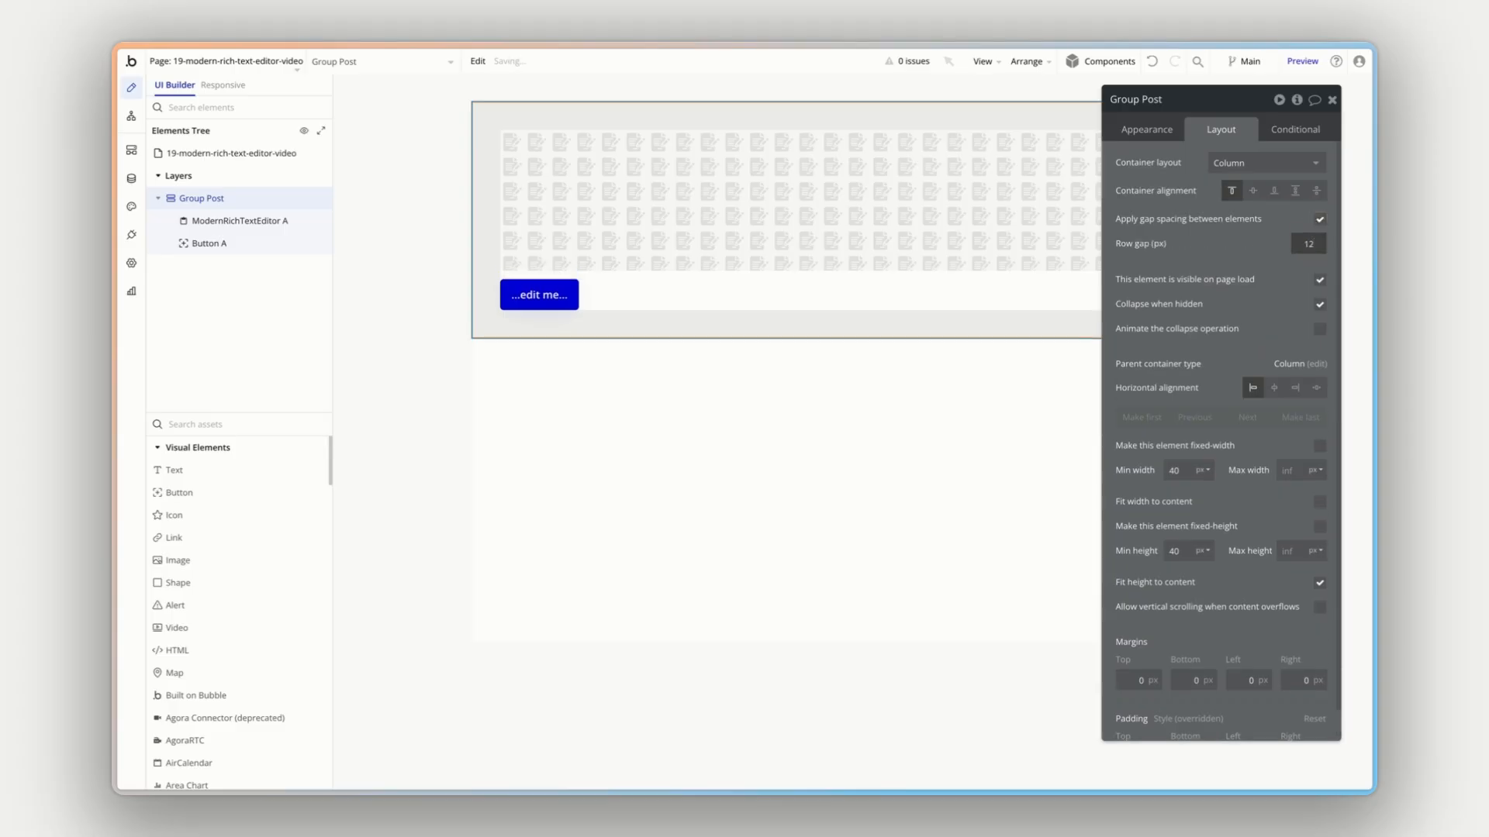
# - Label the new button "Clear text" and add a workflow that runs when it is clicked
pyautogui.click(208, 244)
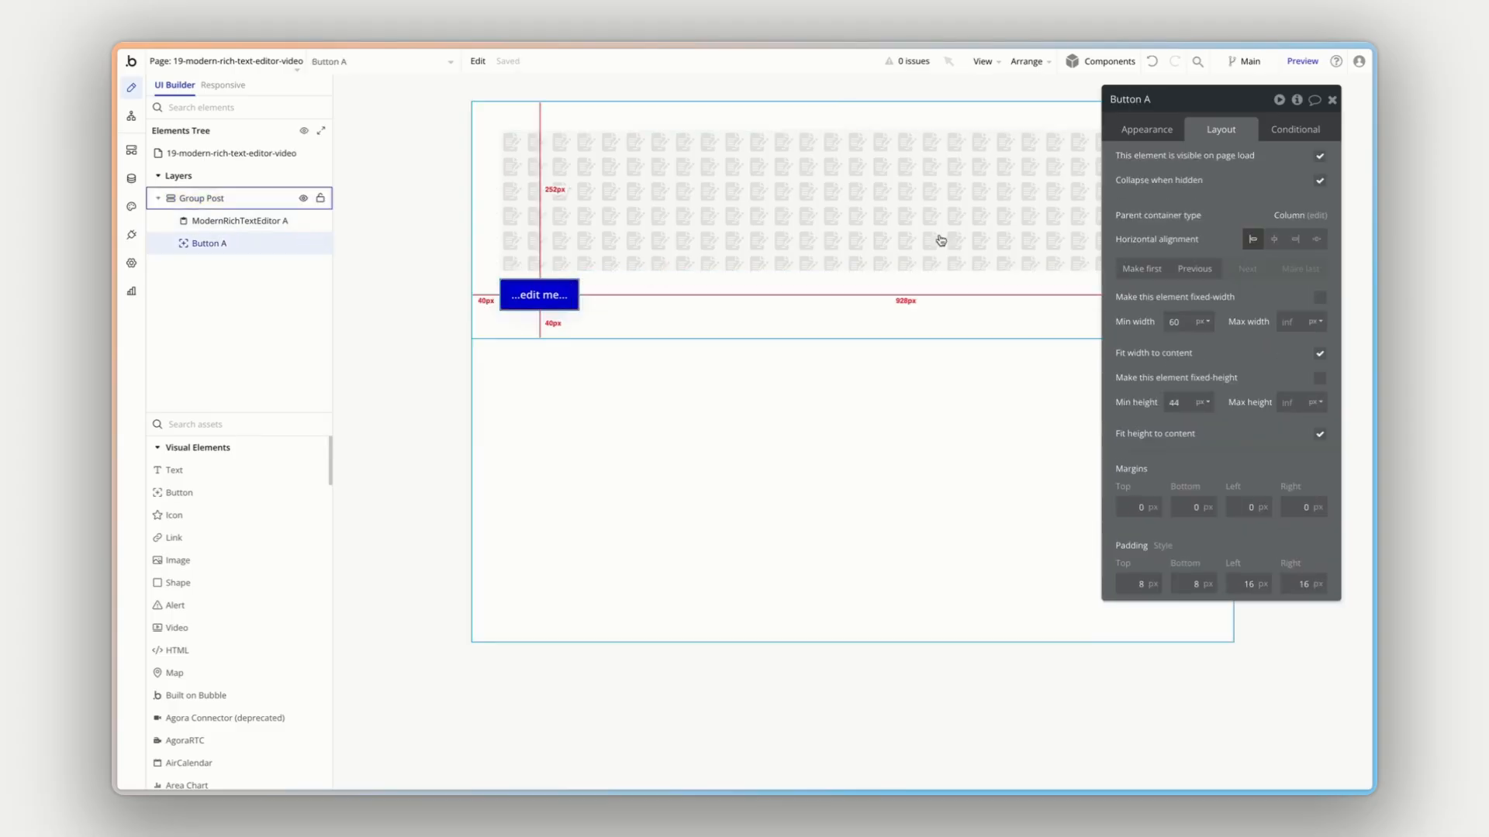
pyautogui.click(1151, 129)
pyautogui.click(1241, 190)
pyautogui.write('c')
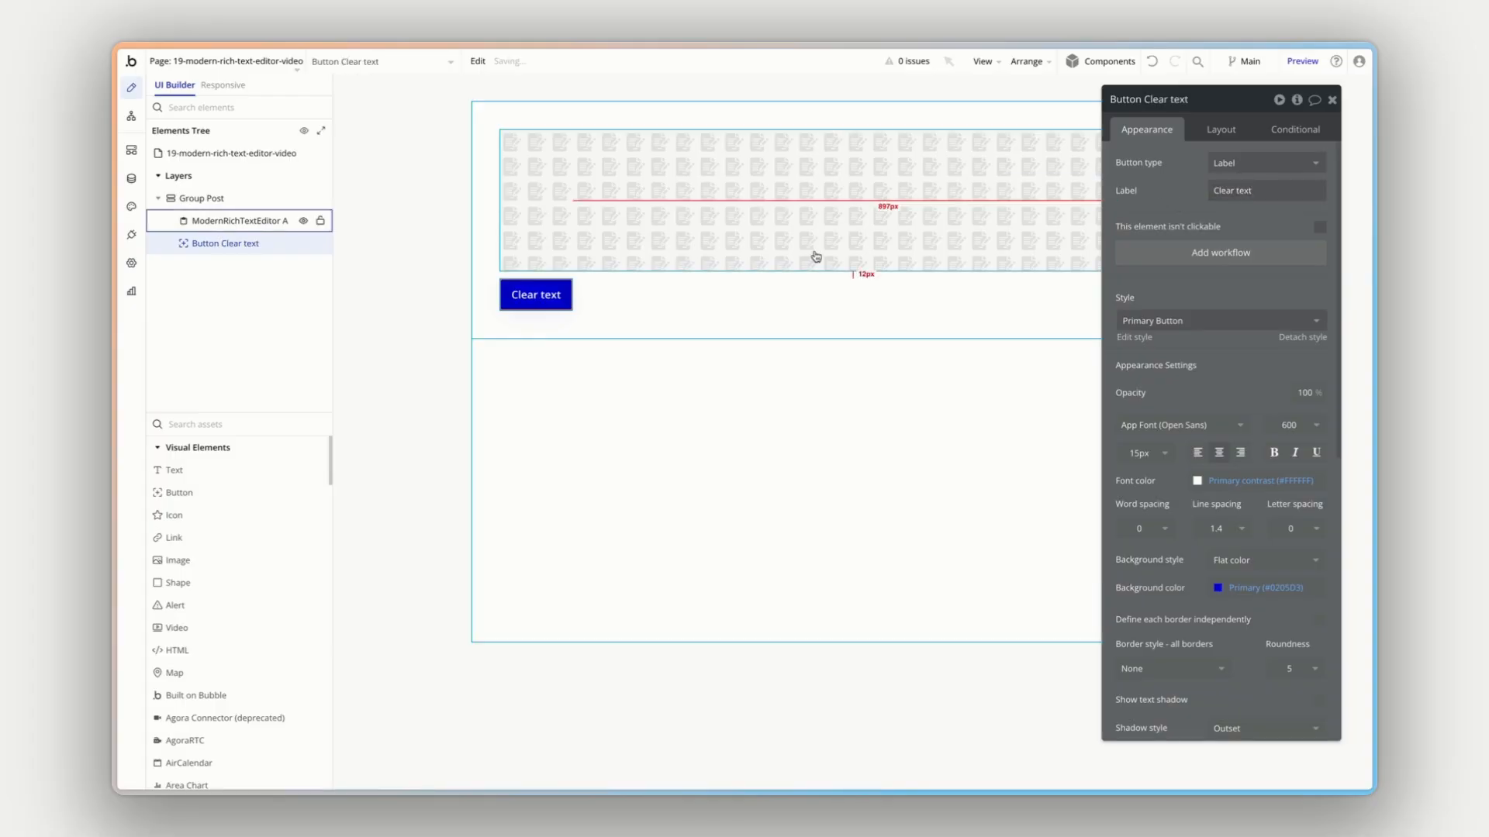
pyautogui.click(1214, 253)
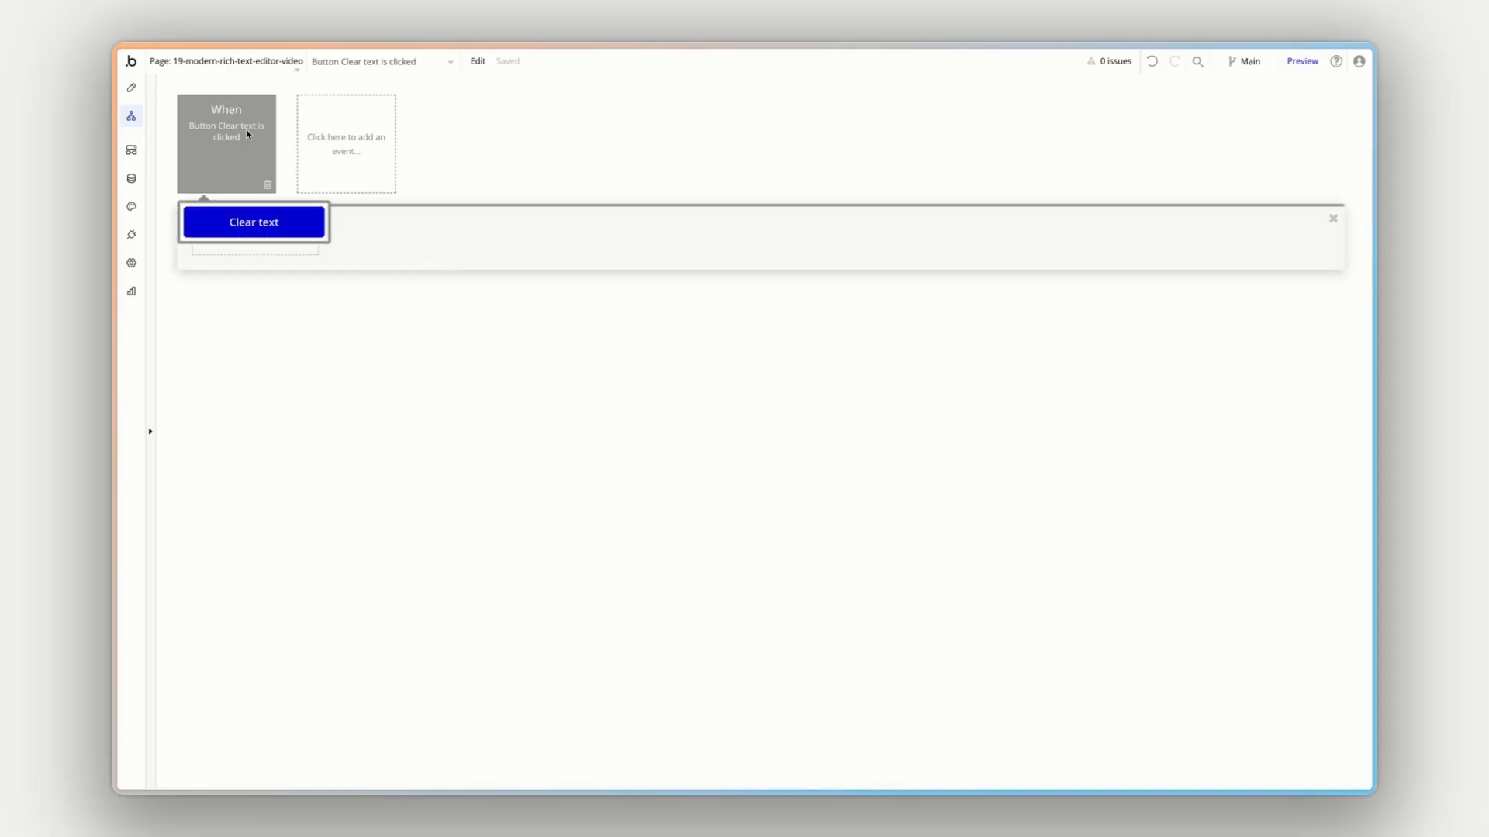
# - Add a Reset a Modern Rich Text Editor action to the "Clear text" button's workflow, targeting ModernRichTextEditor A
pyautogui.click(262, 248)
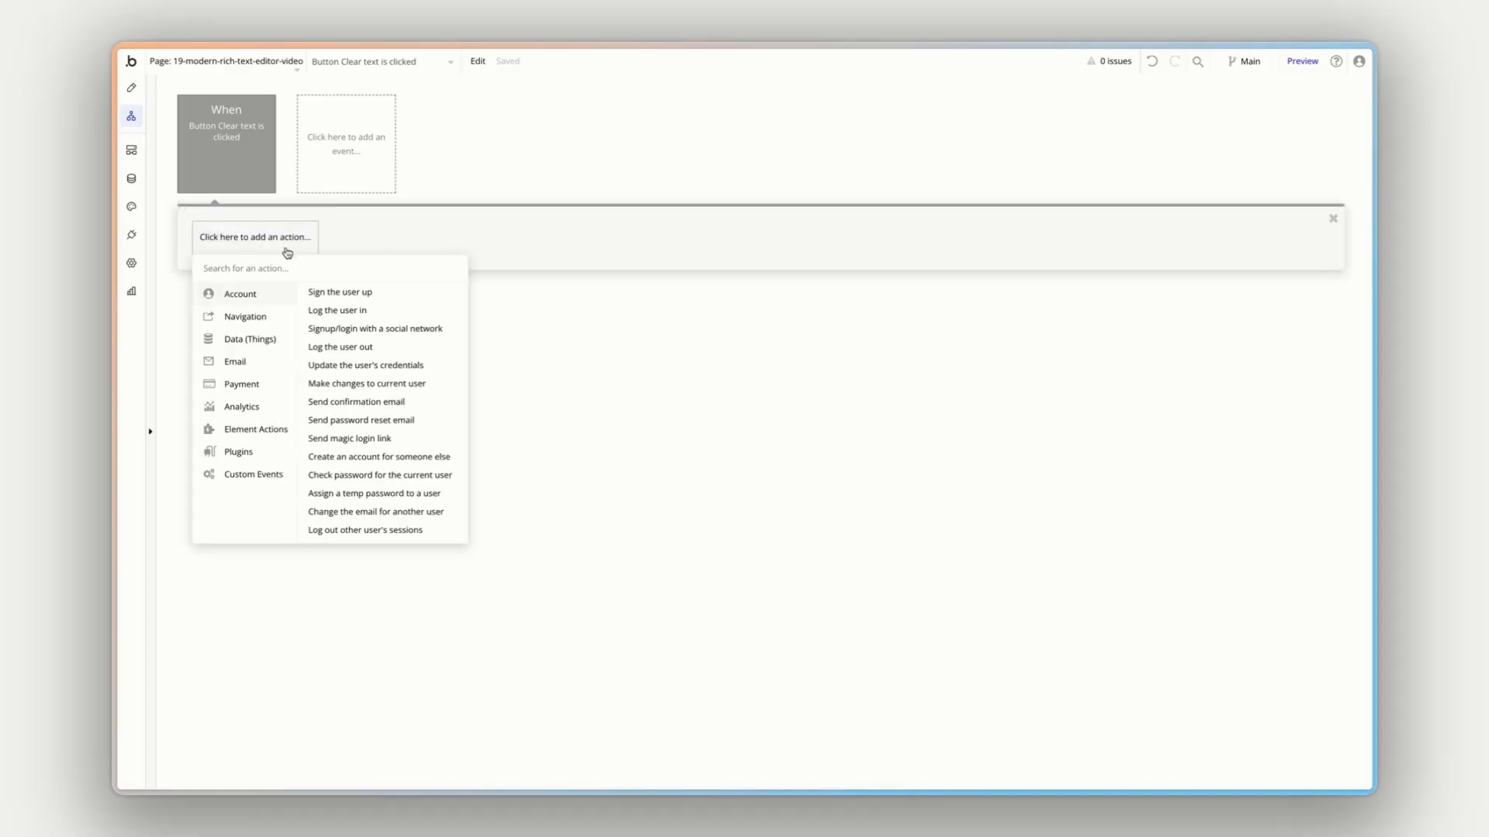
pyautogui.write('modern')
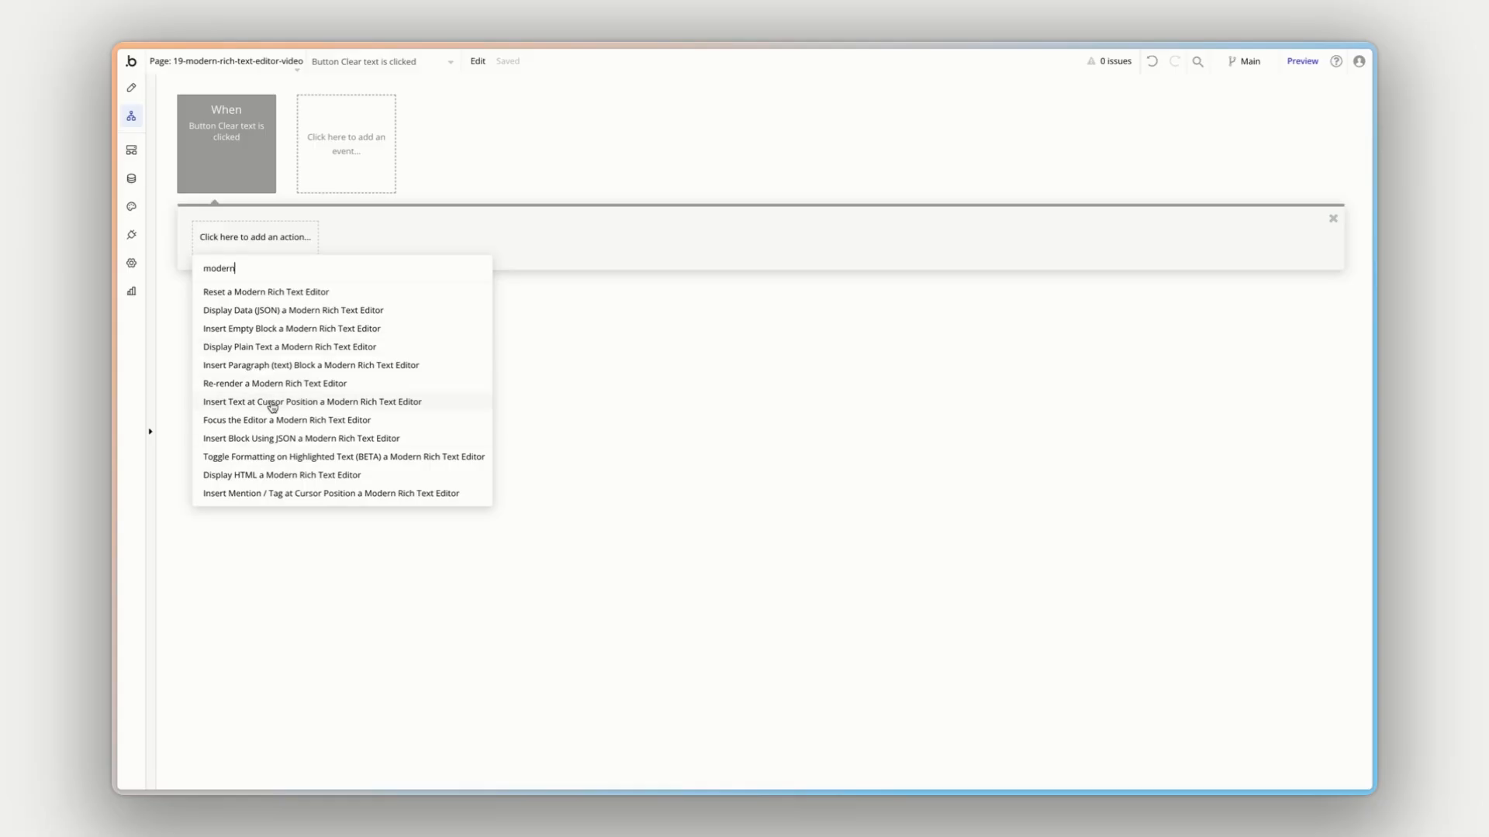
pyautogui.click(264, 293)
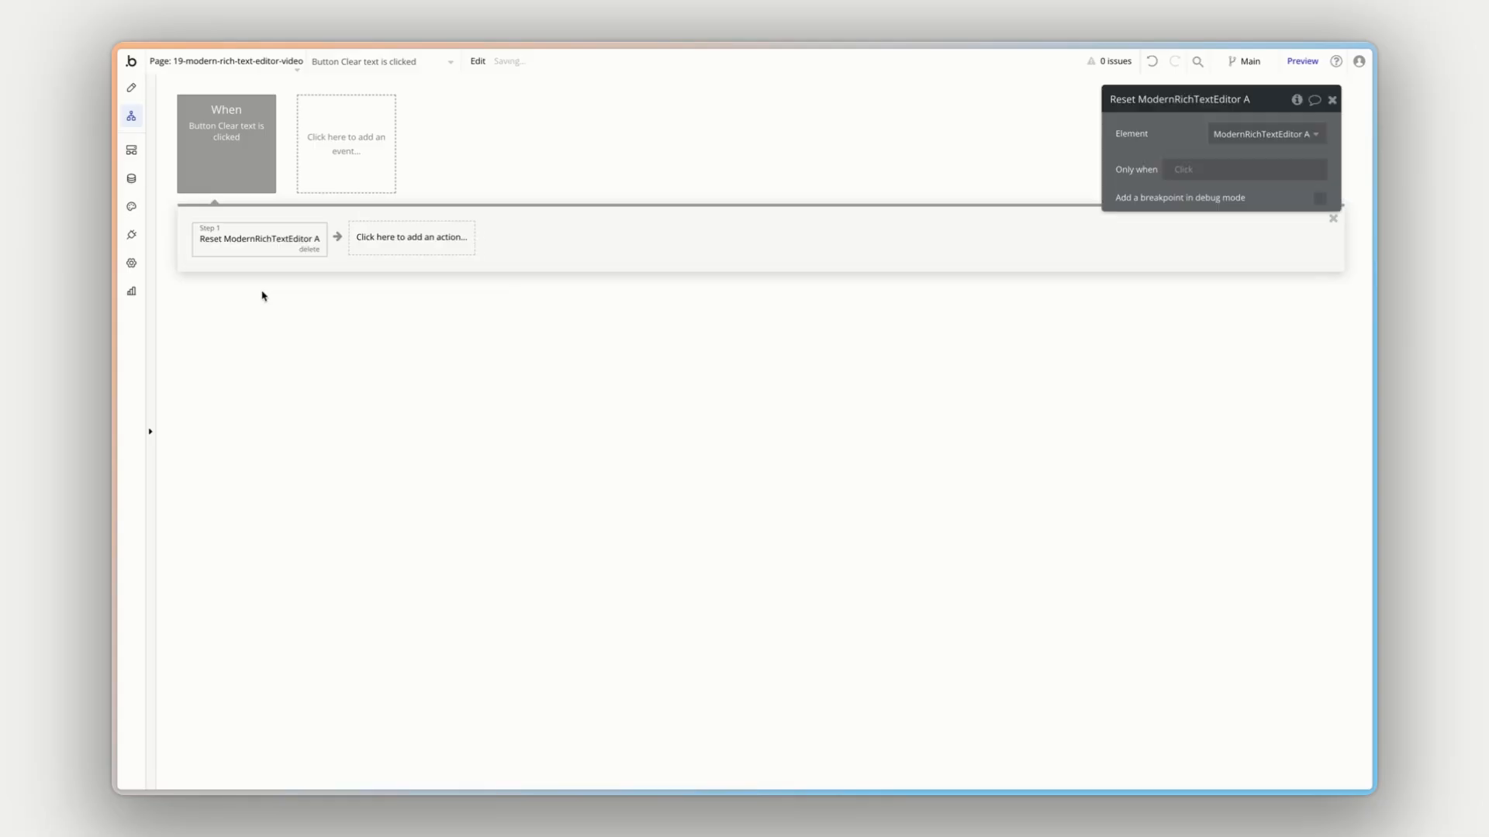
pyautogui.moveTo(1189, 137); pyautogui.dragTo(730, 190)
pyautogui.click(799, 188)
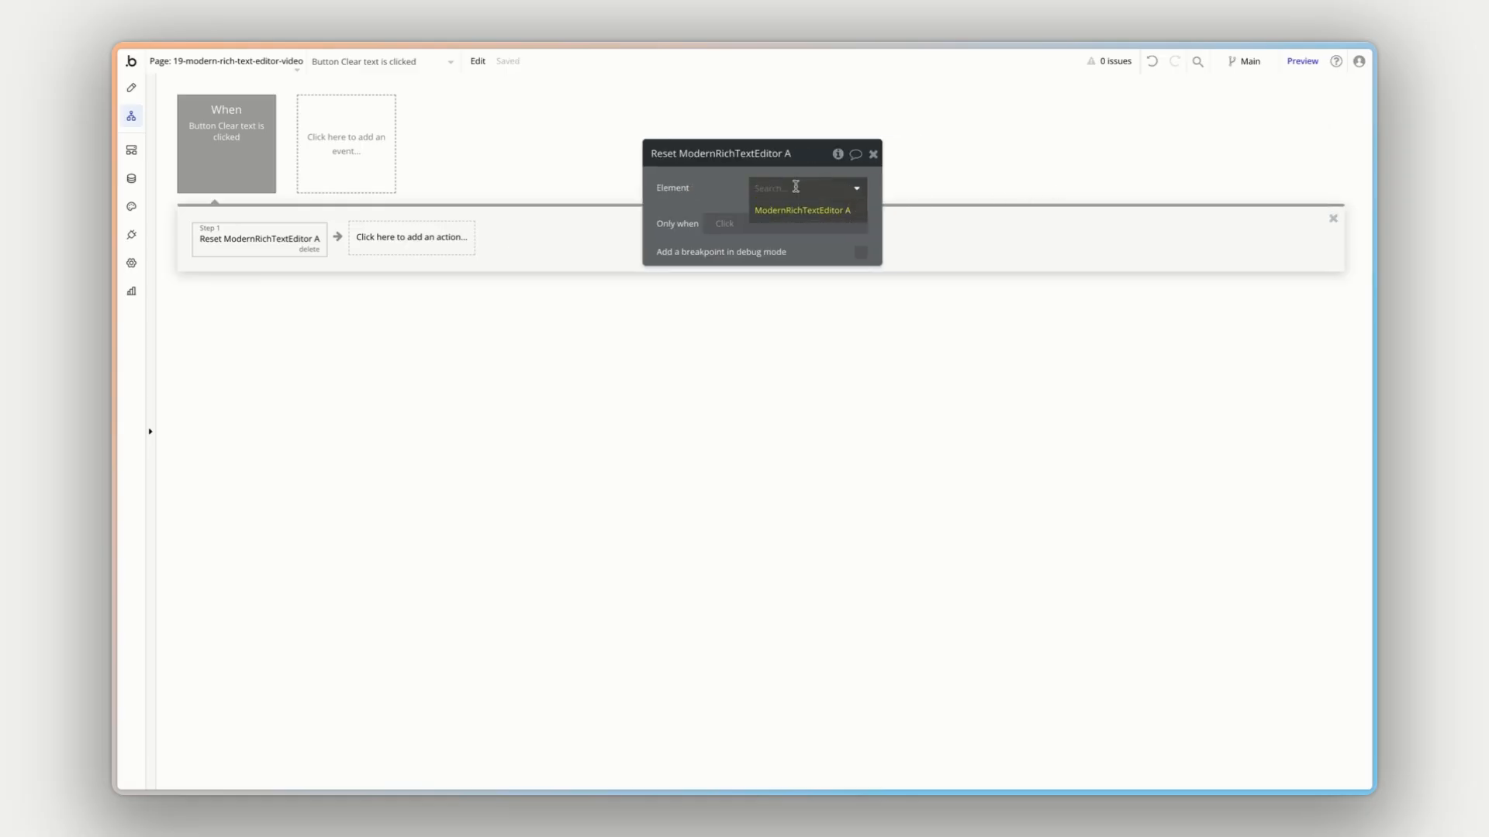
pyautogui.click(791, 211)
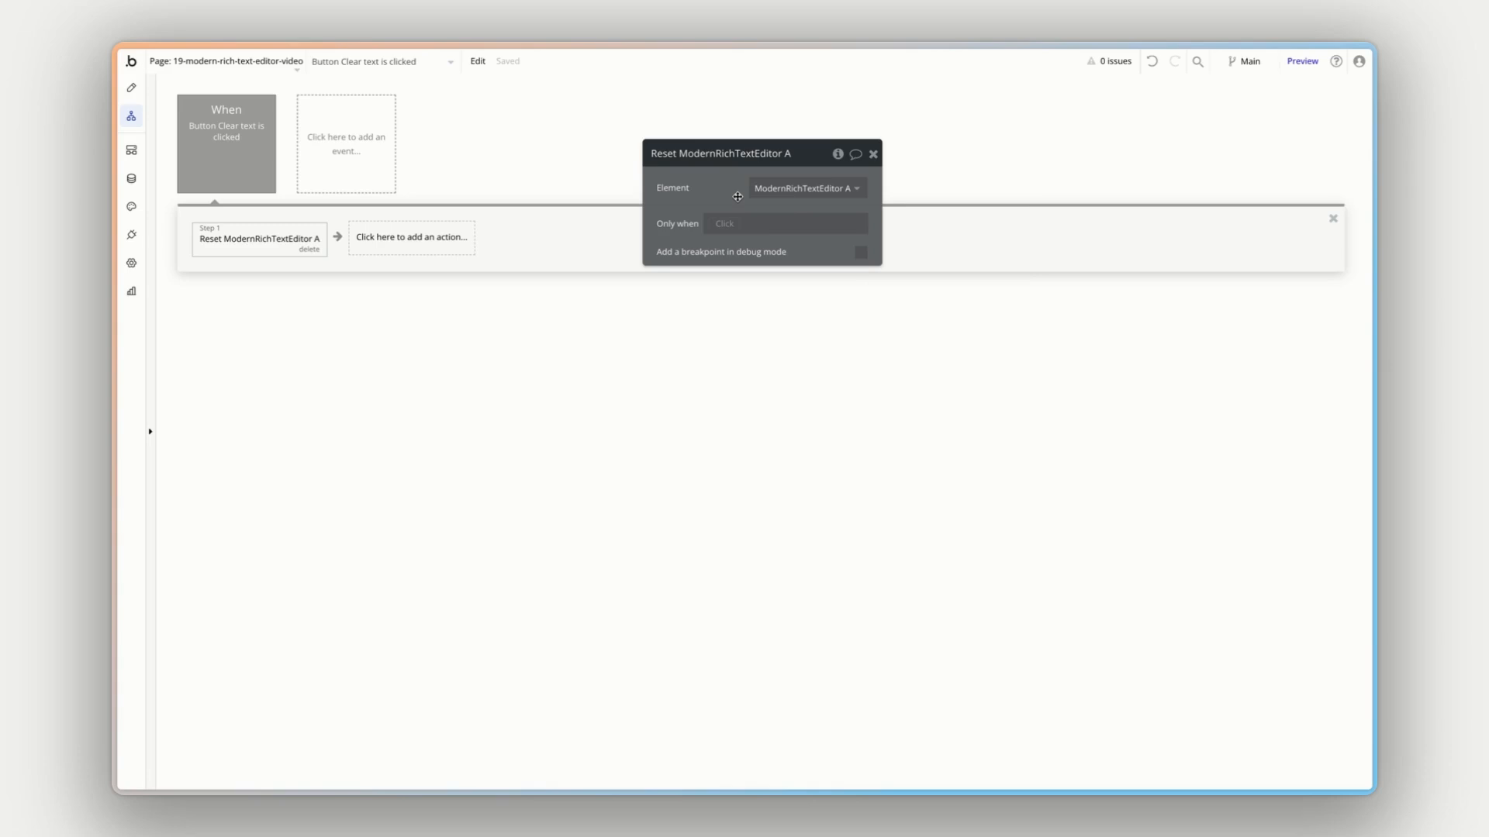
# - Preview the page, move the quote block above the bulleted list, and clear the editor with the "Clear text" button
pyautogui.click(1302, 60)
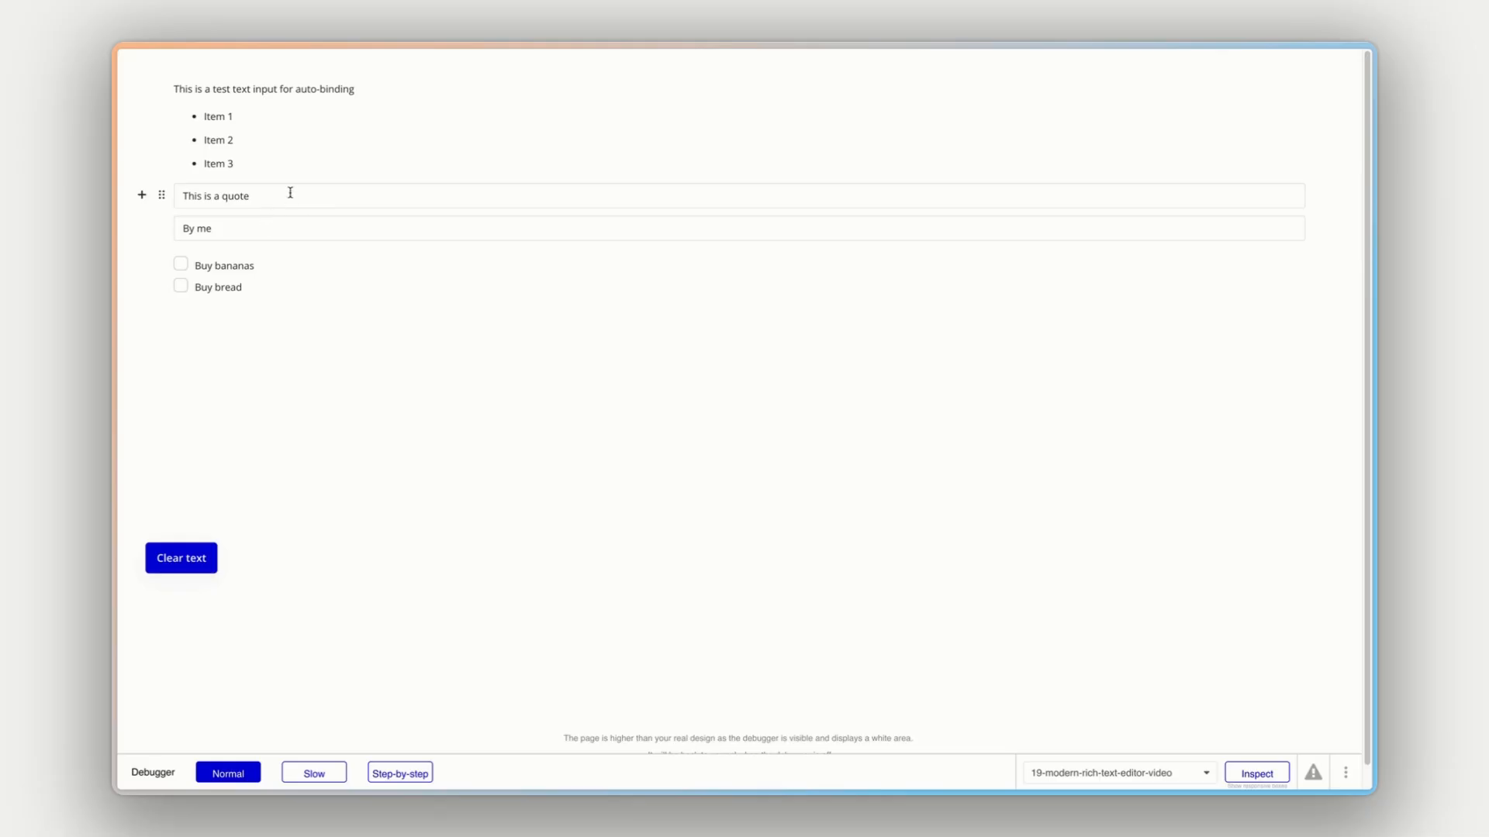
pyautogui.click(163, 194)
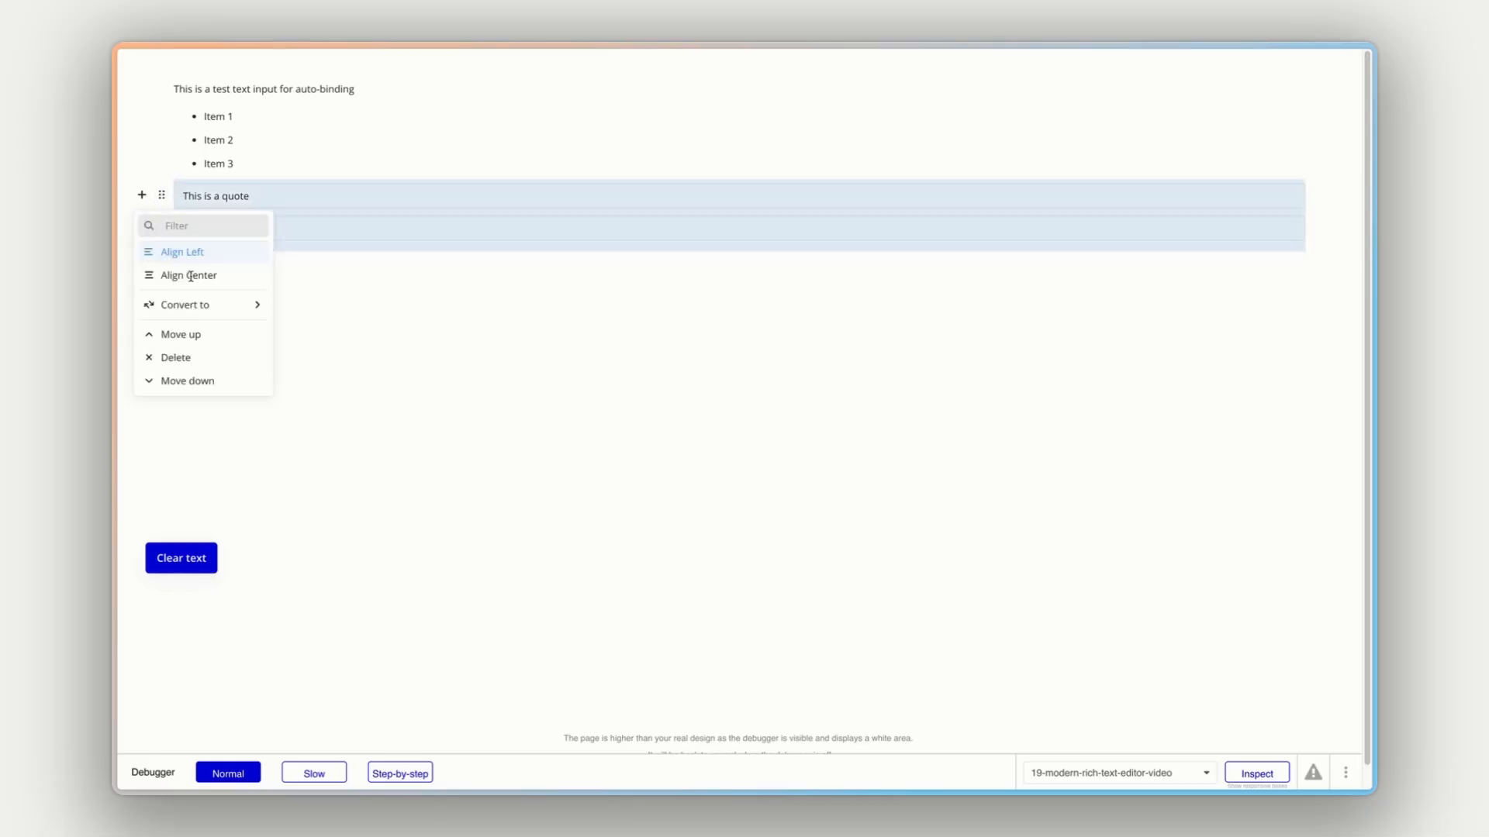
pyautogui.click(189, 333)
pyautogui.click(502, 372)
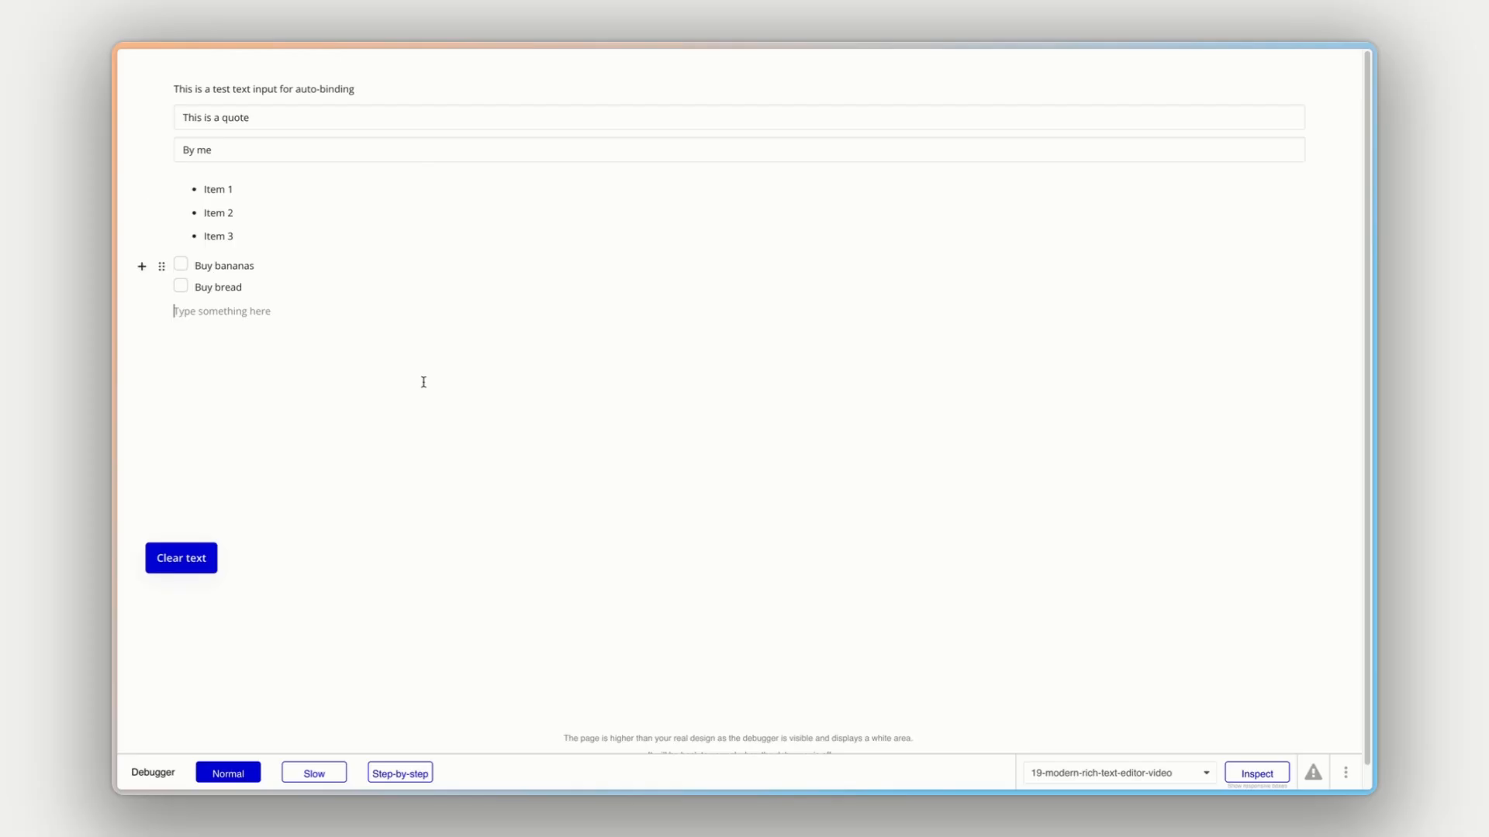
pyautogui.click(208, 558)
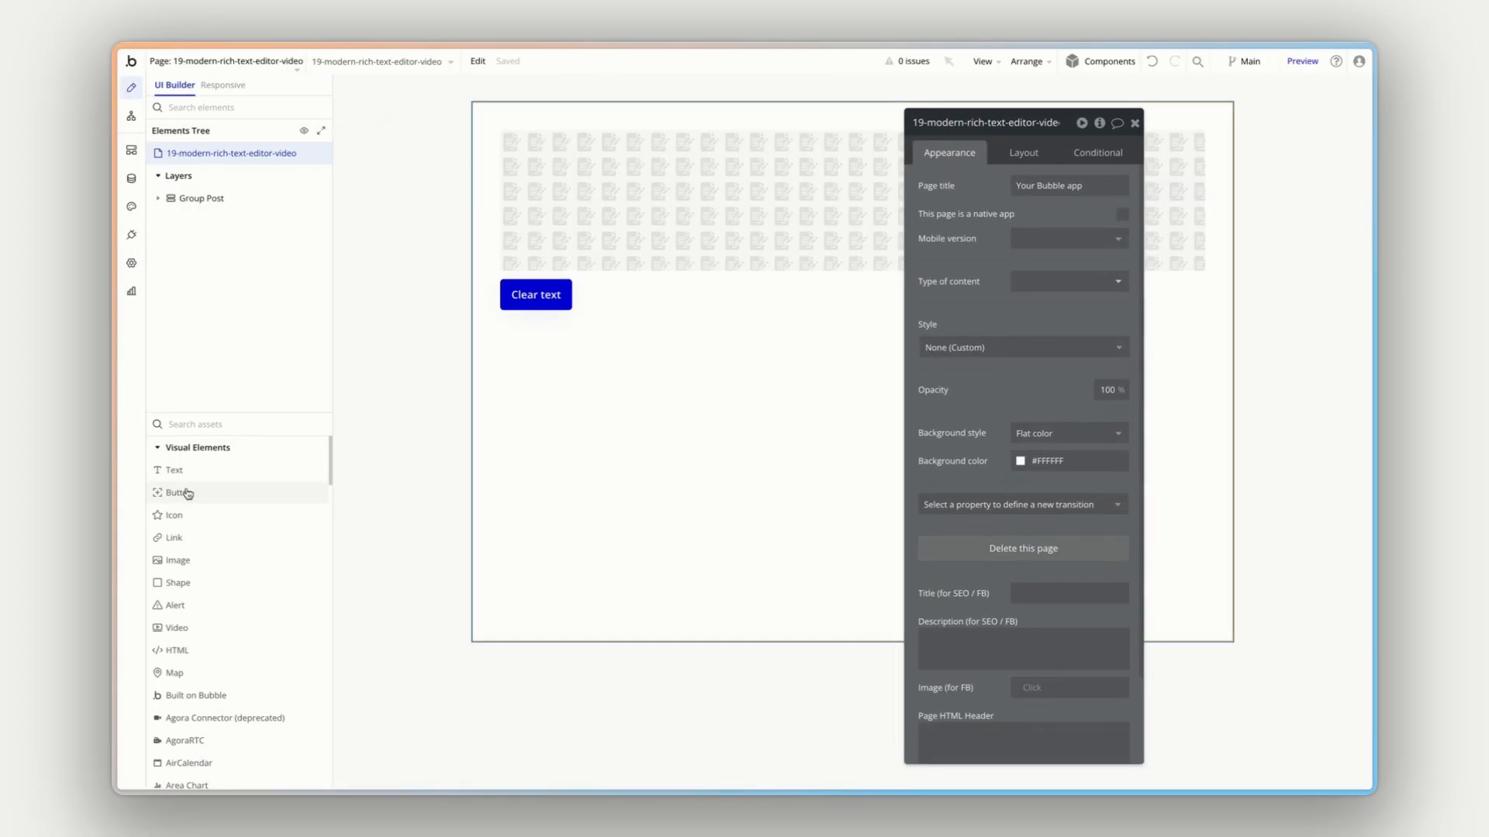
# - Add a second button below "Clear text" and group both buttons in a row container
pyautogui.moveTo(189, 492); pyautogui.dragTo(618, 306)
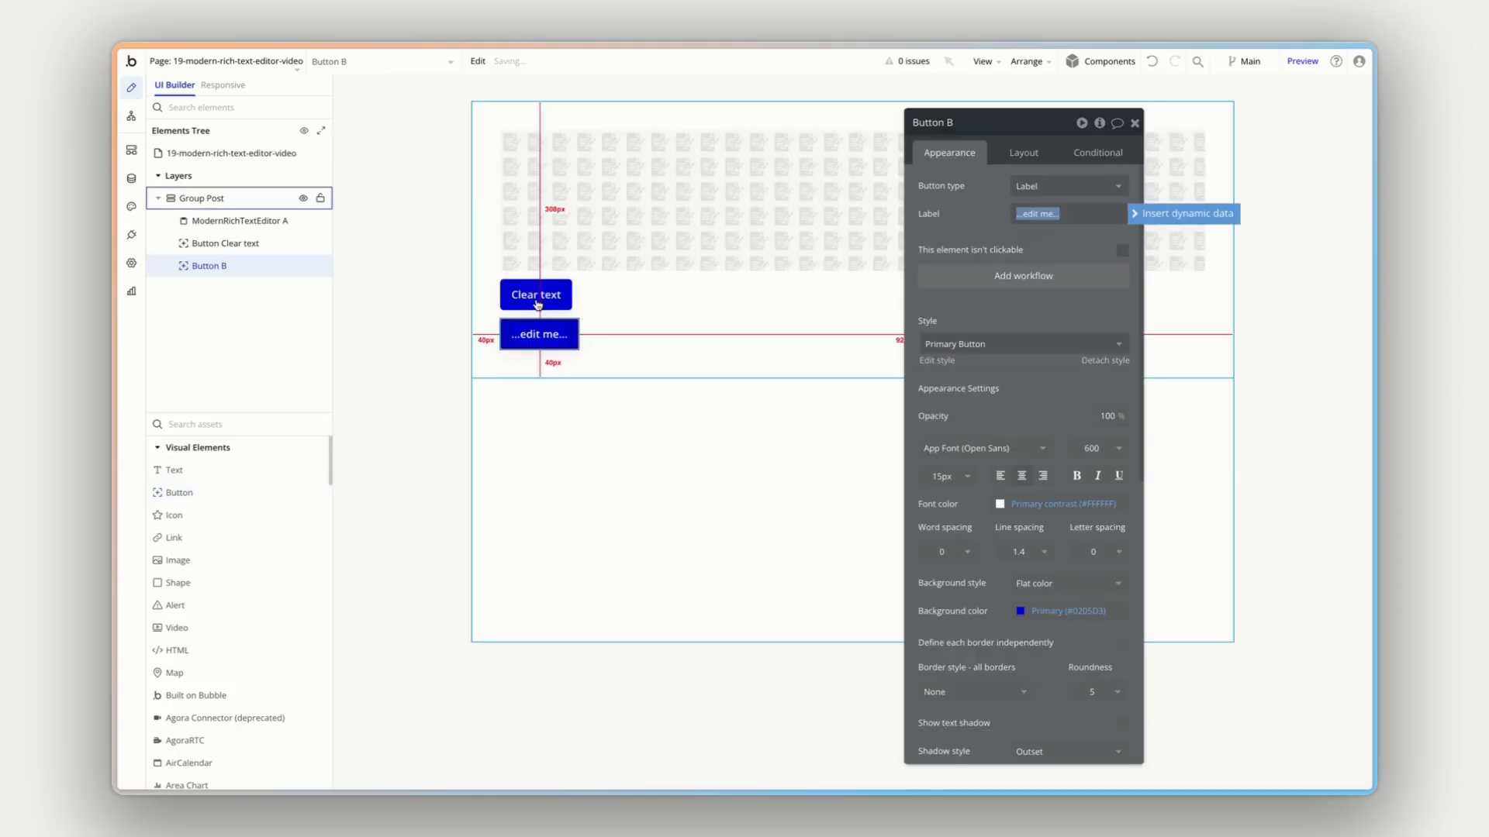
pyautogui.rightClick(226, 247)
pyautogui.click(241, 262)
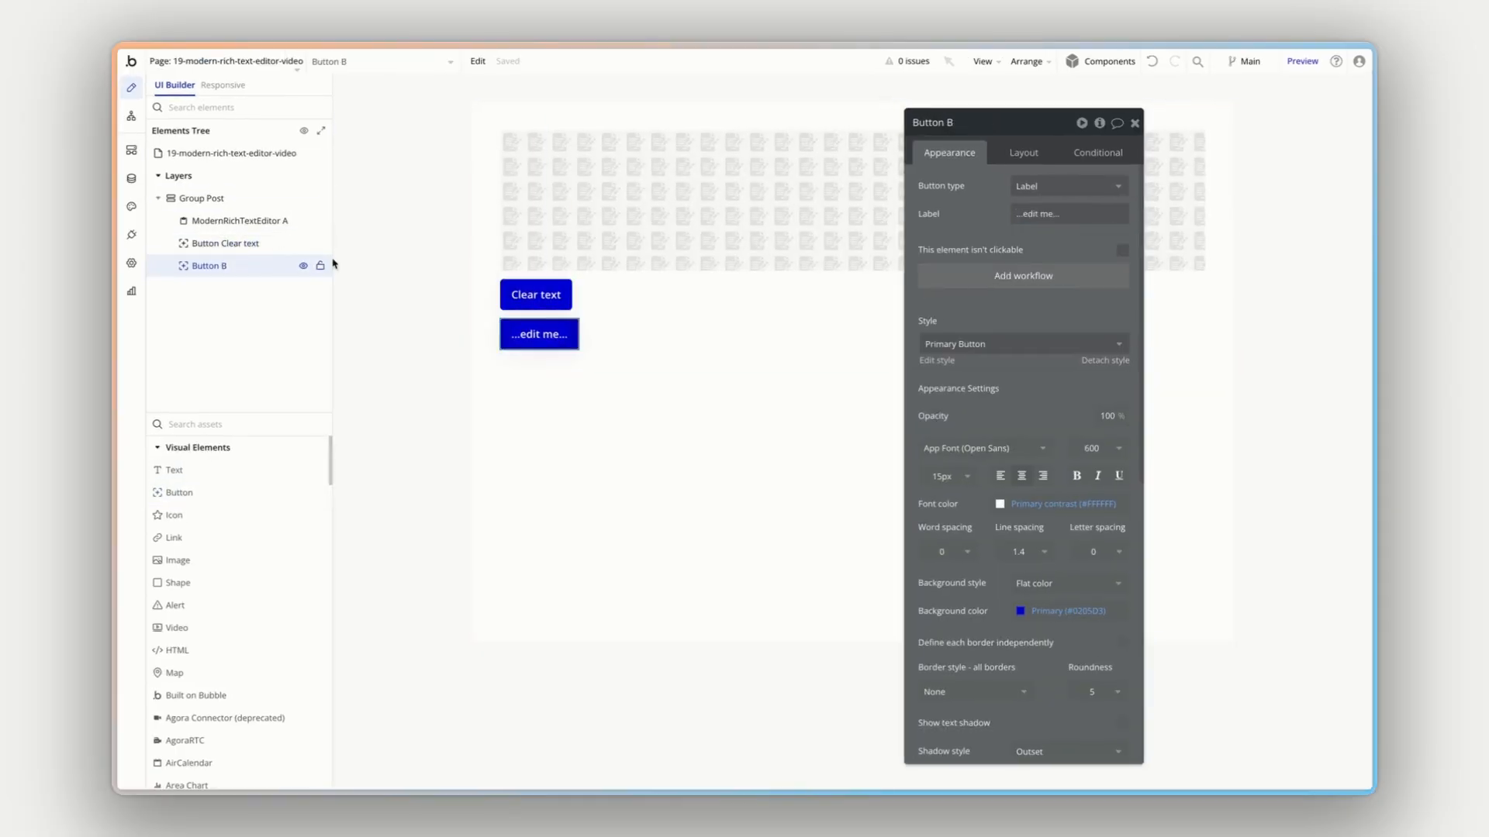
pyautogui.keyDown('shift'); pyautogui.click(524, 293); pyautogui.keyUp('shift')
pyautogui.rightClick(544, 333)
pyautogui.moveTo(662, 431)
pyautogui.click(756, 441)
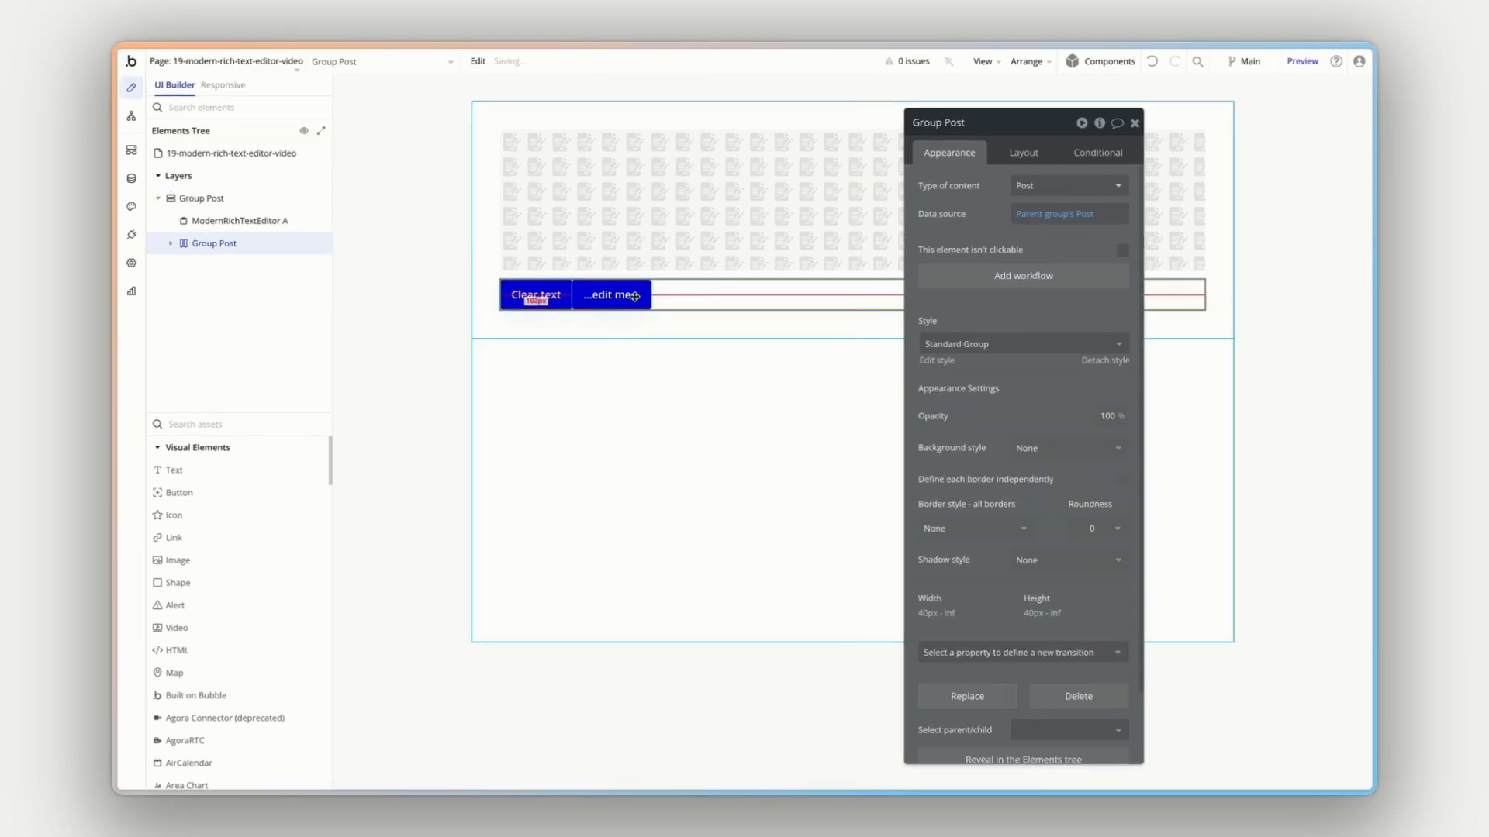
# - Enable gap spacing between the elements of the new button group with a column gap of 12 px
pyautogui.click(1053, 154)
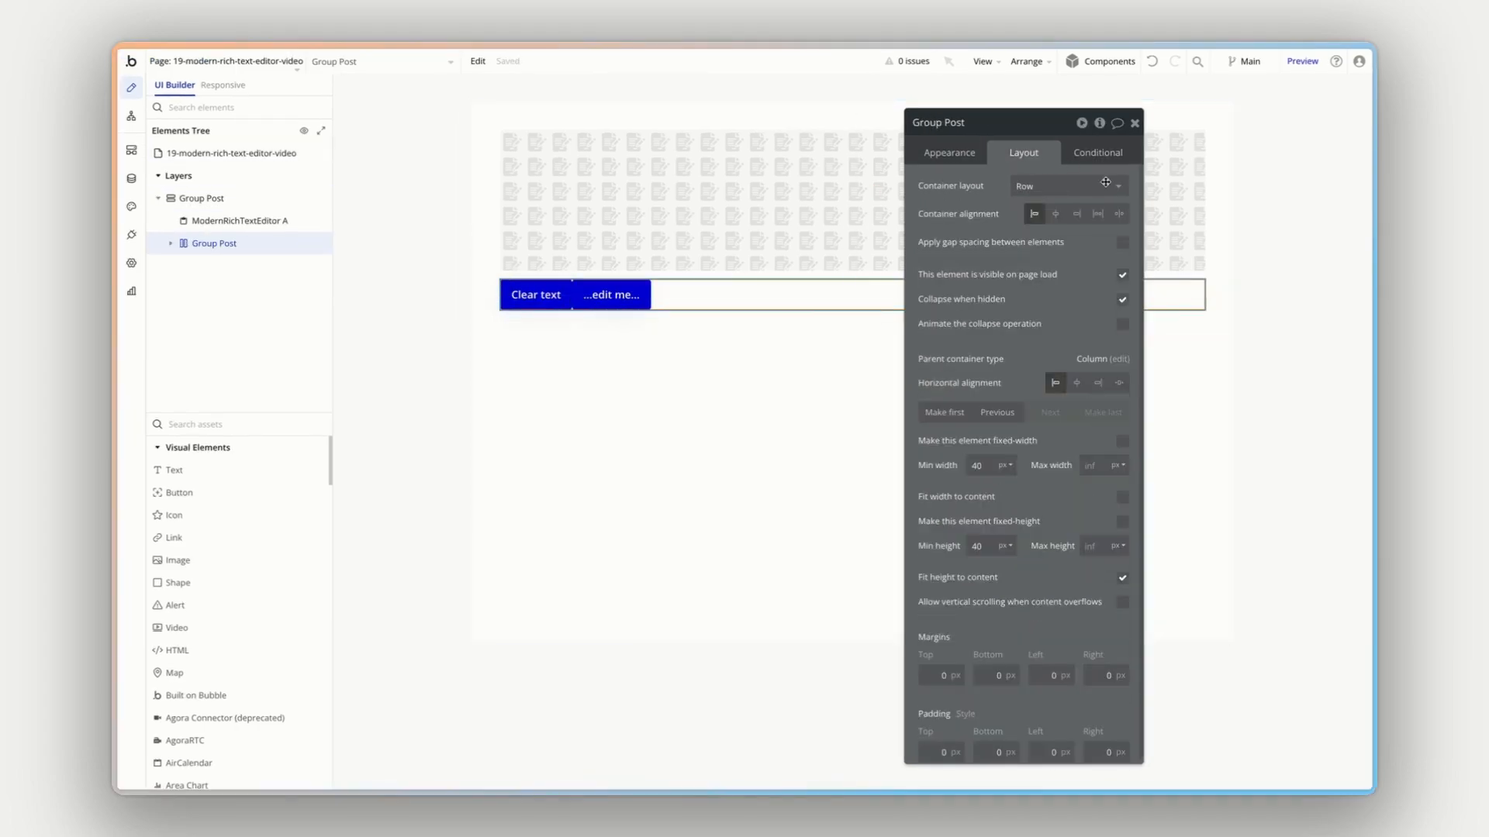
pyautogui.click(1122, 242)
pyautogui.write('10')
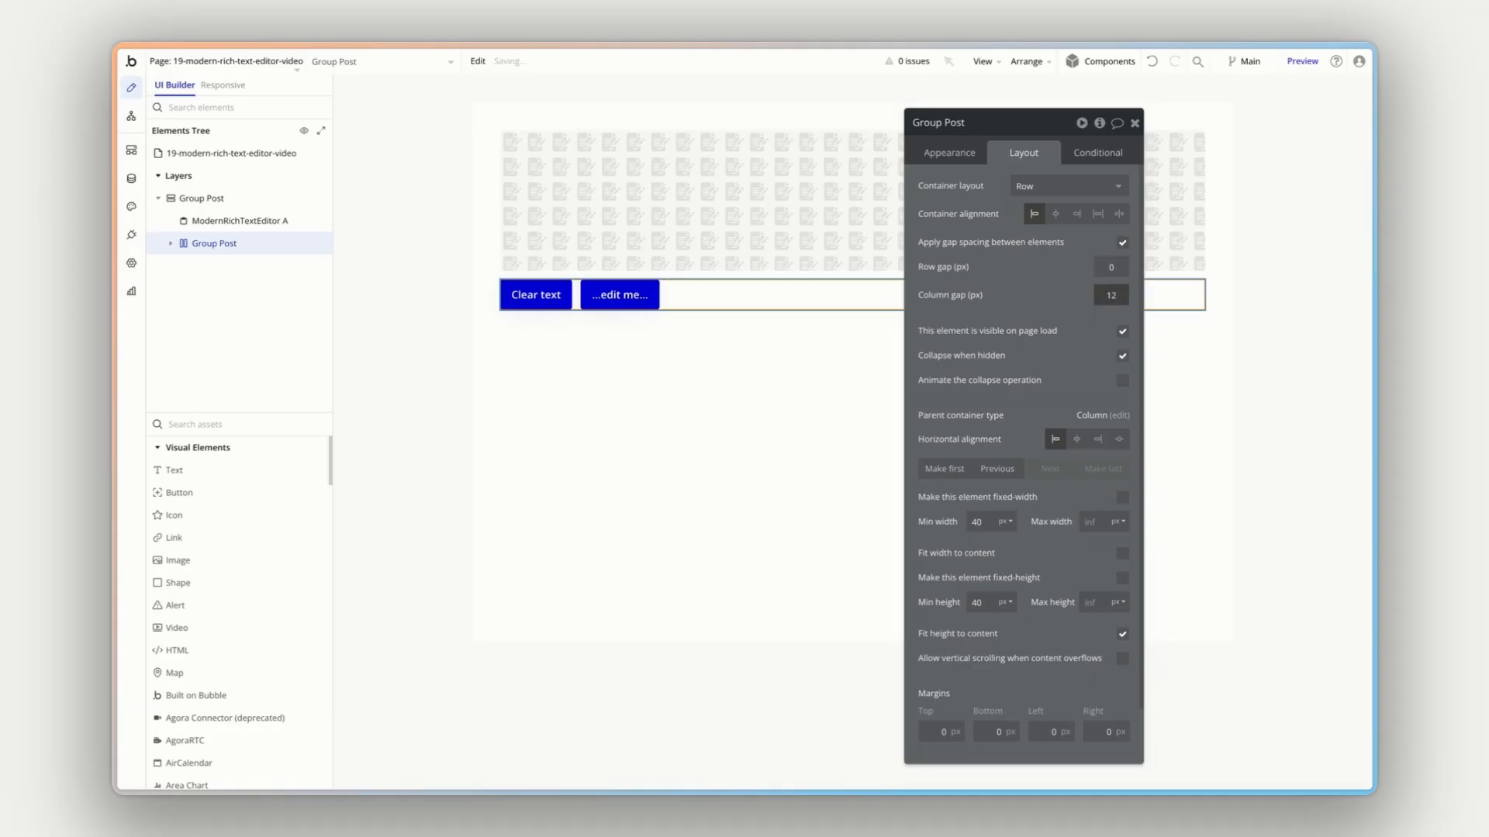
# - Label the second button "Add an emoji" and add a workflow that runs when it is clicked
pyautogui.click(618, 293)
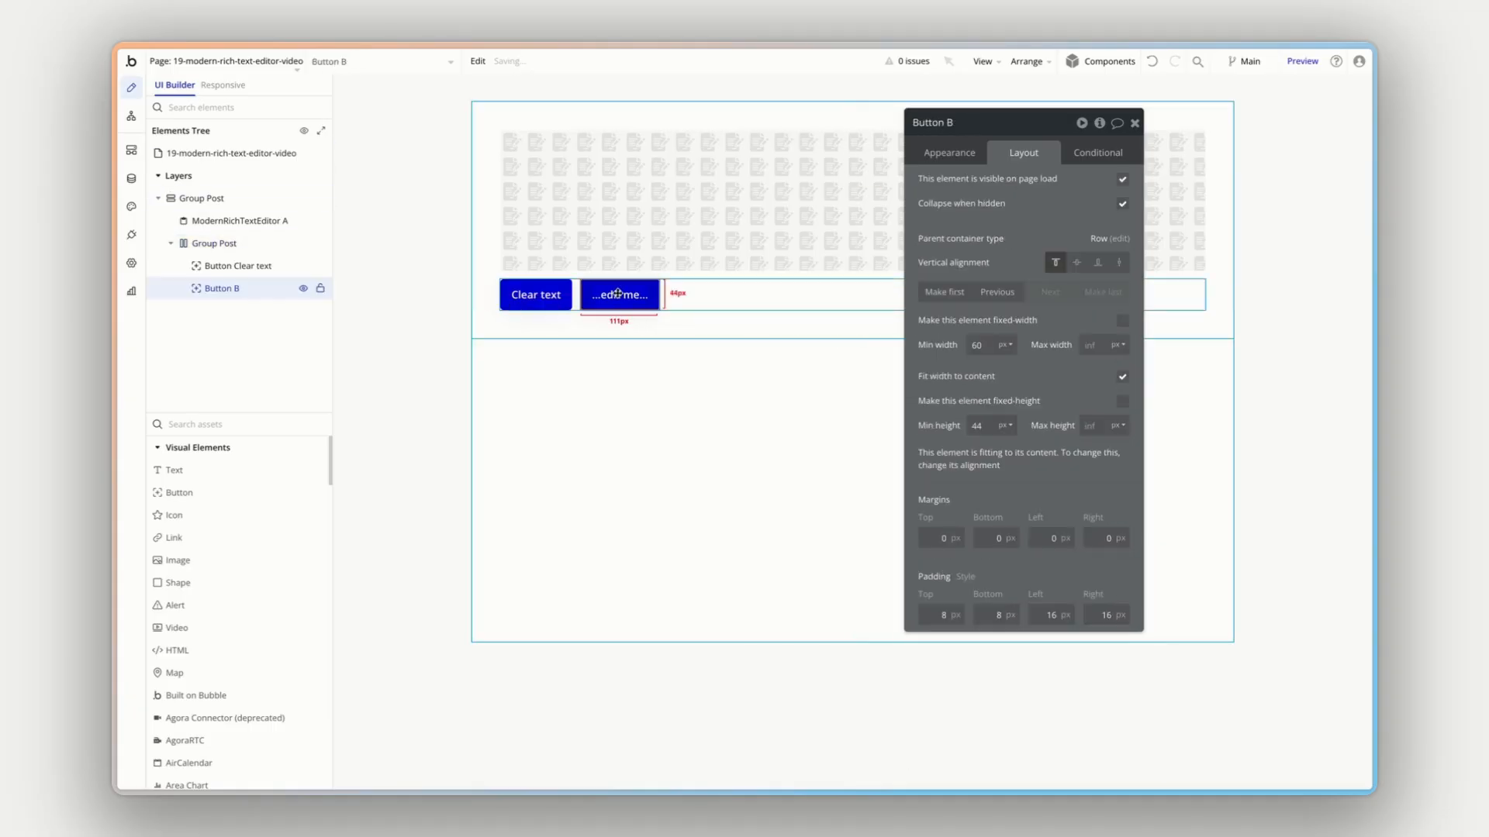
pyautogui.click(949, 153)
pyautogui.tripleClick(1050, 215)
pyautogui.write('Add an emoji')
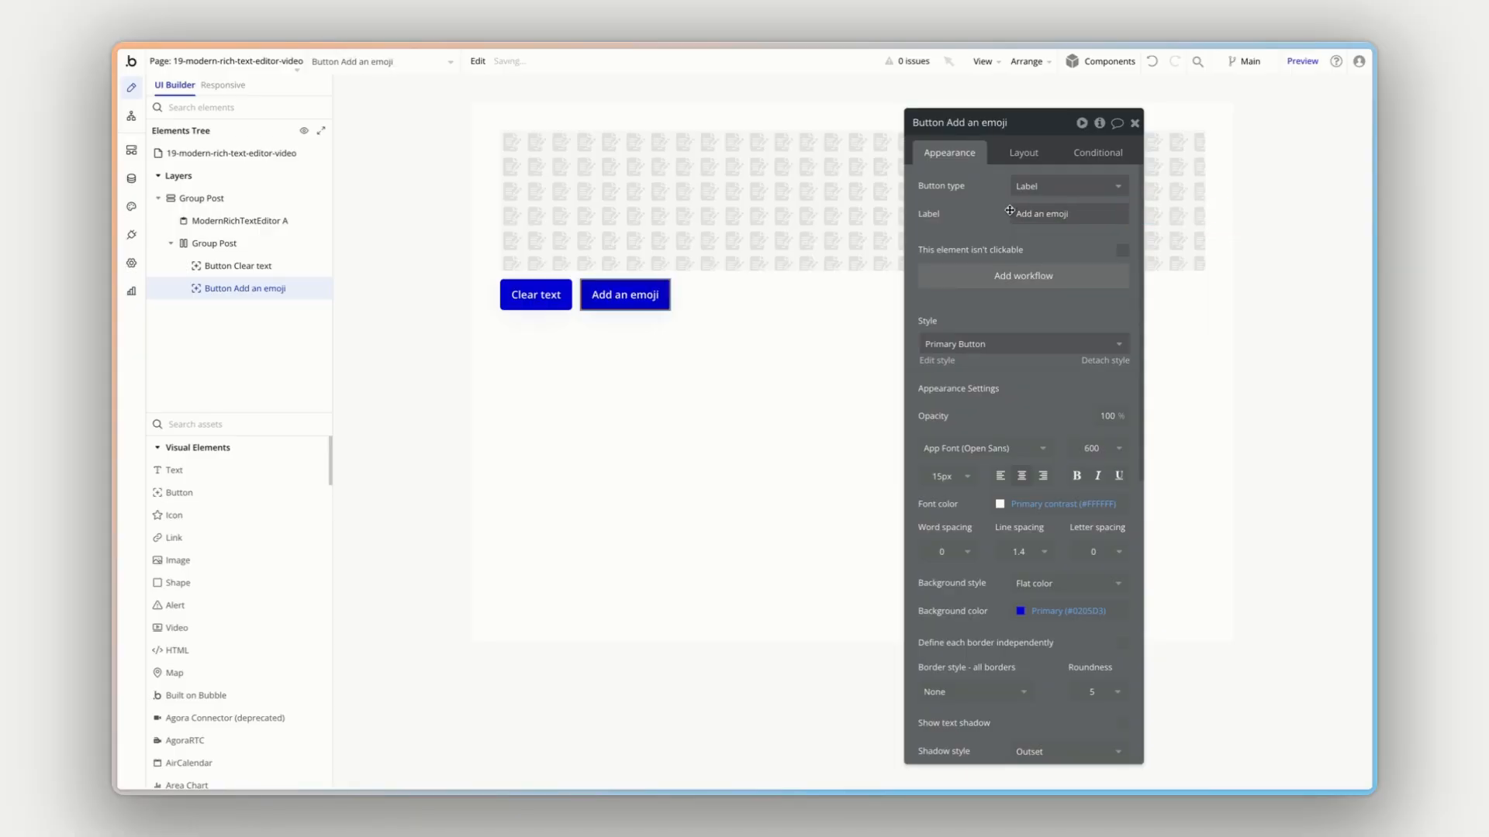
pyautogui.click(1023, 276)
# - Add an Insert Text at Cursor Position action with a banana emoji as its text, targeting ModernRichTextEditor A
pyautogui.click(229, 240)
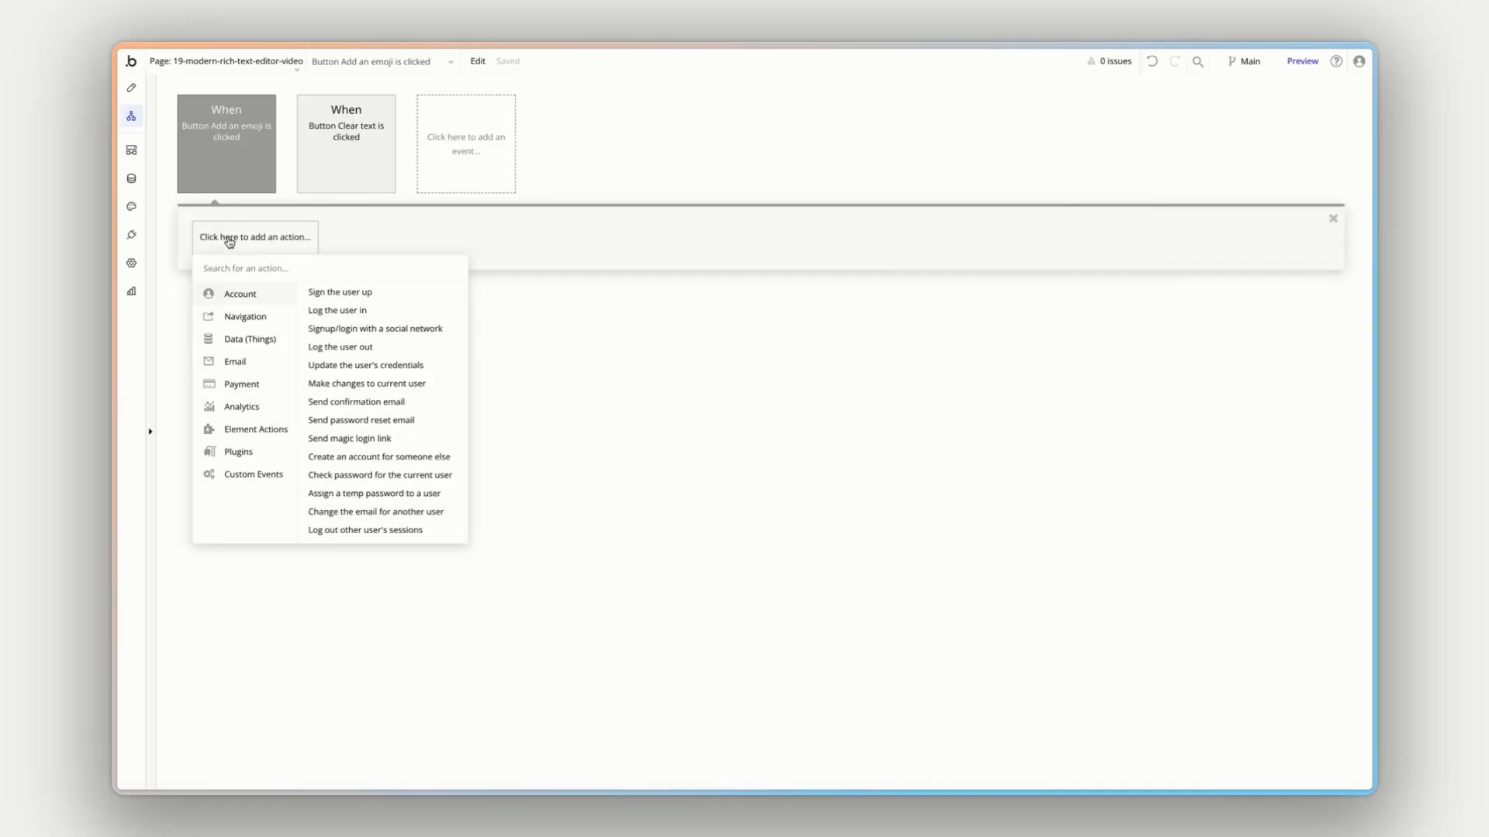
pyautogui.write('modern')
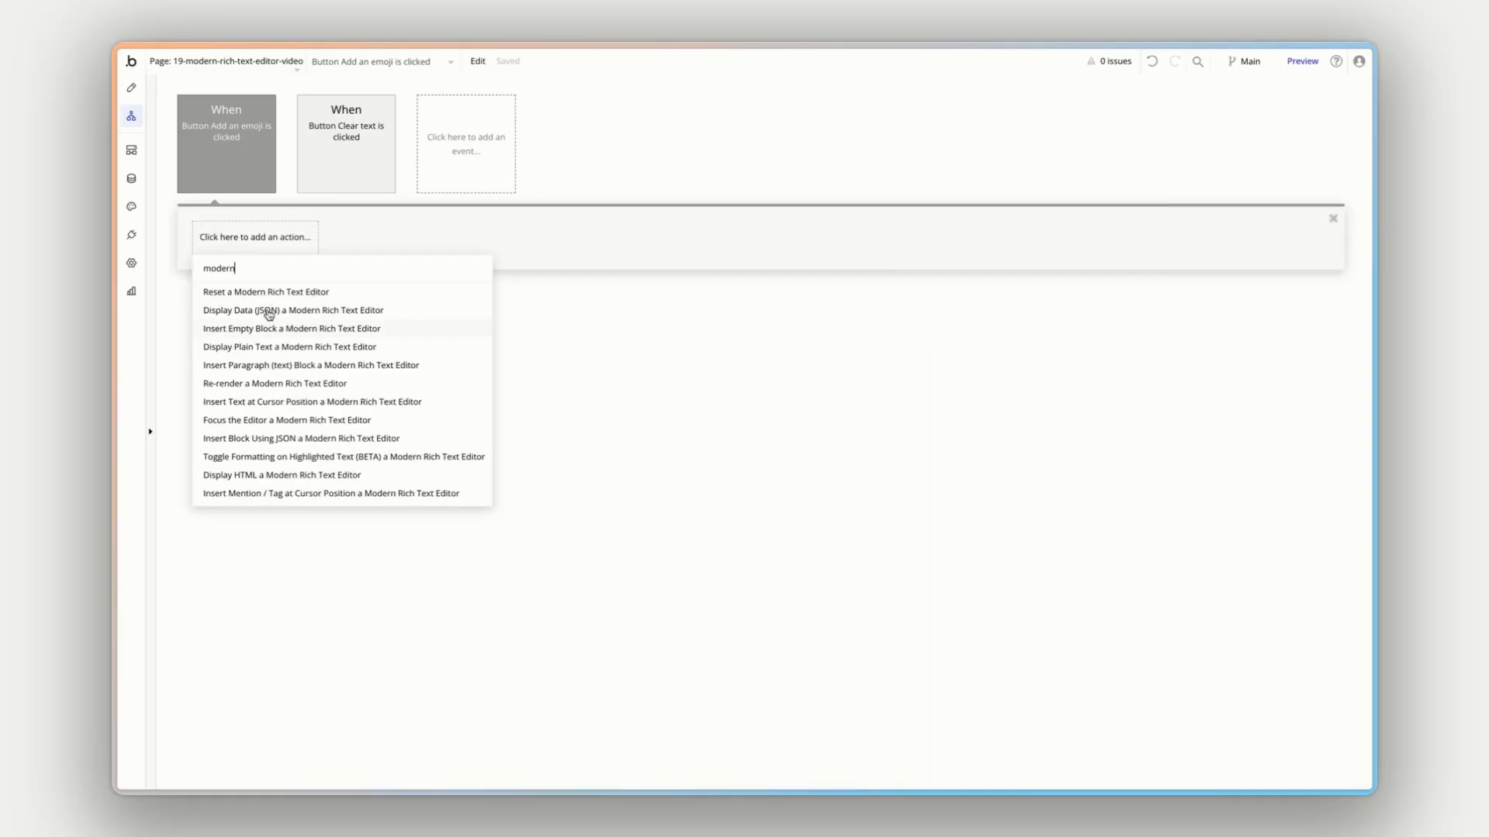
pyautogui.click(289, 404)
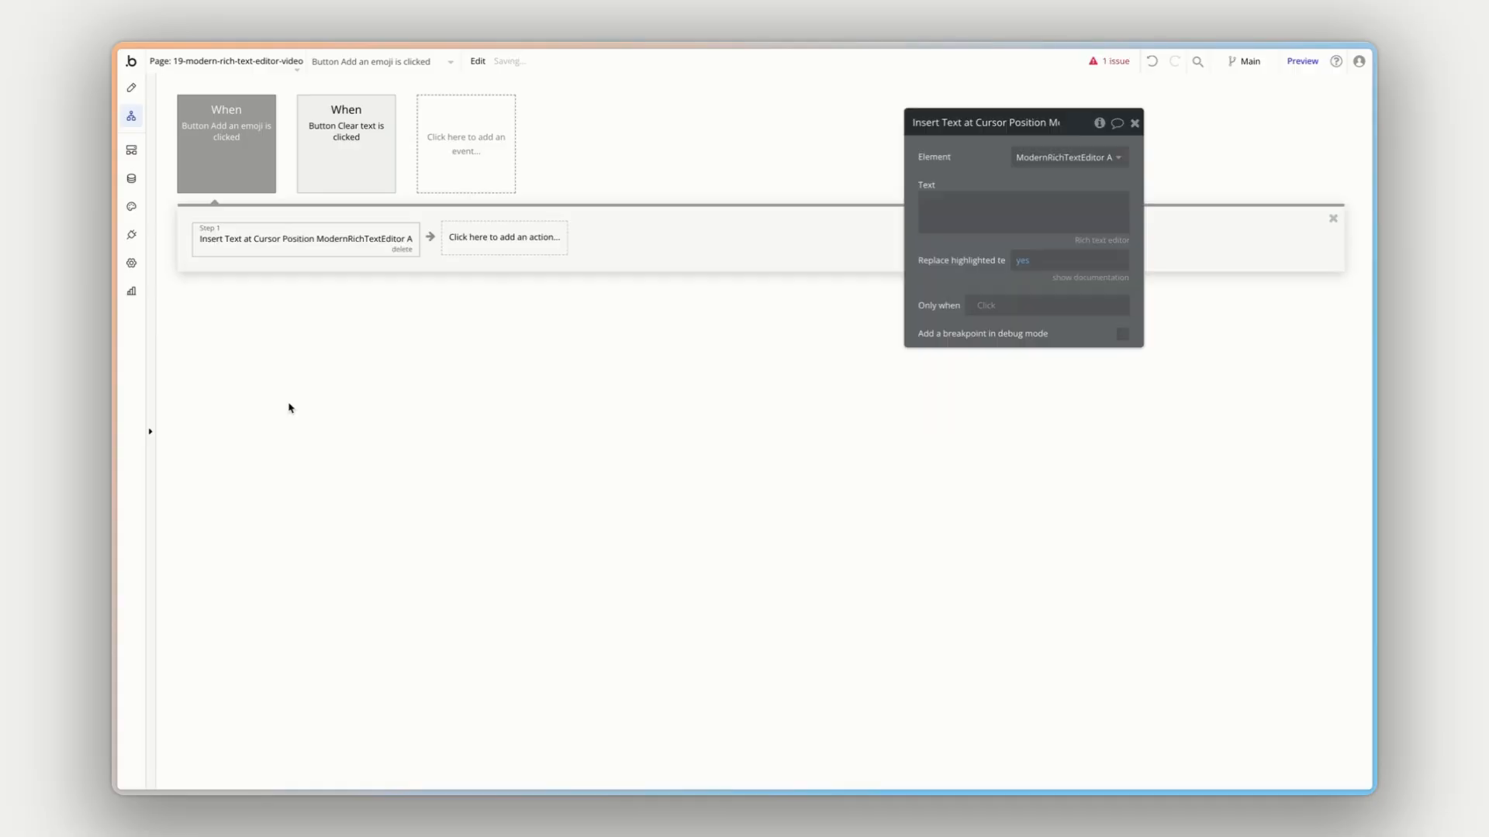
pyautogui.click(1001, 200)
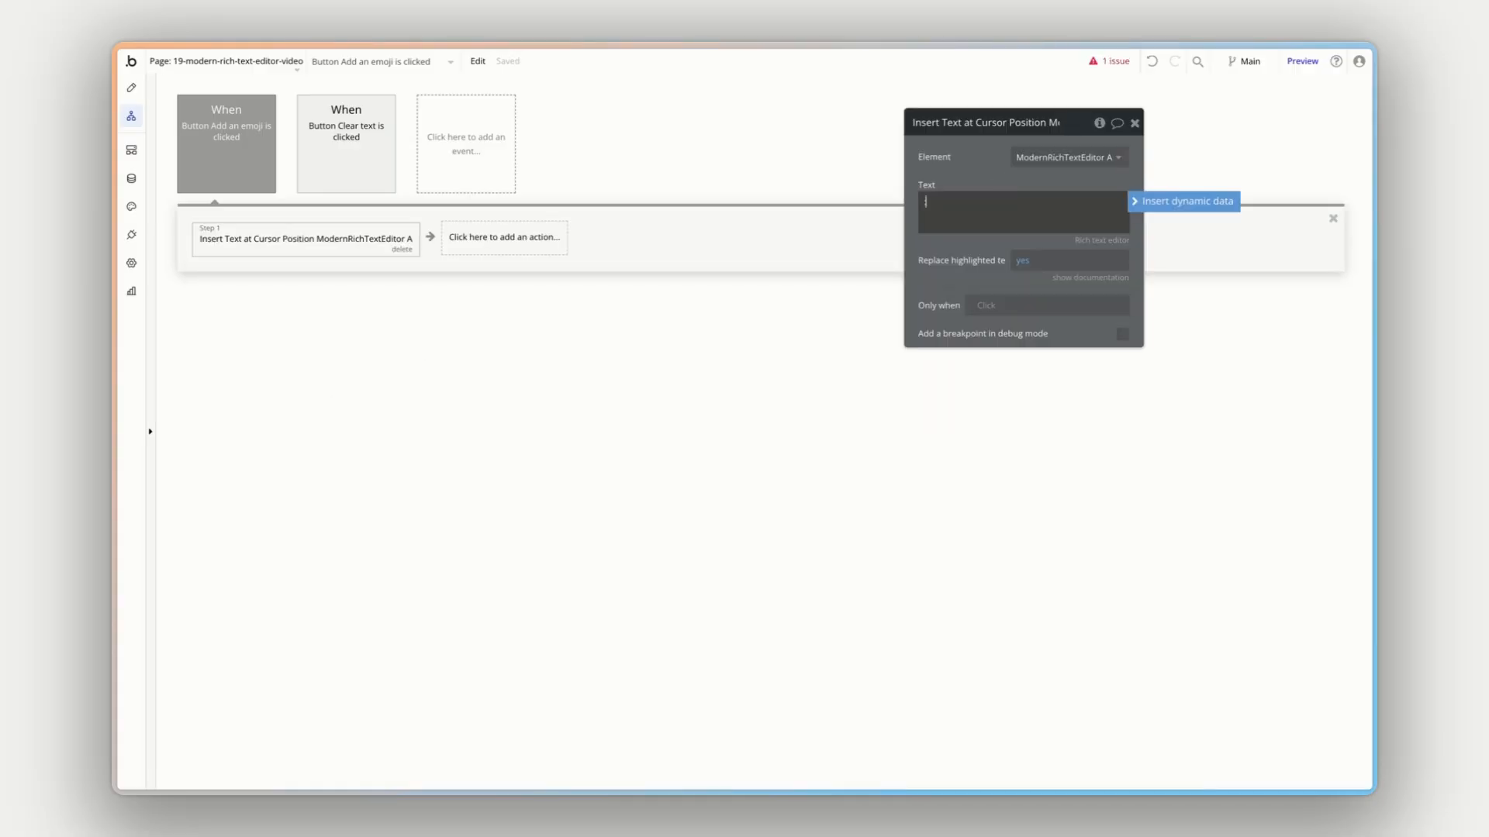
pyautogui.write(':bana')
pyautogui.press('Return')
pyautogui.click(966, 241)
pyautogui.click(1043, 155)
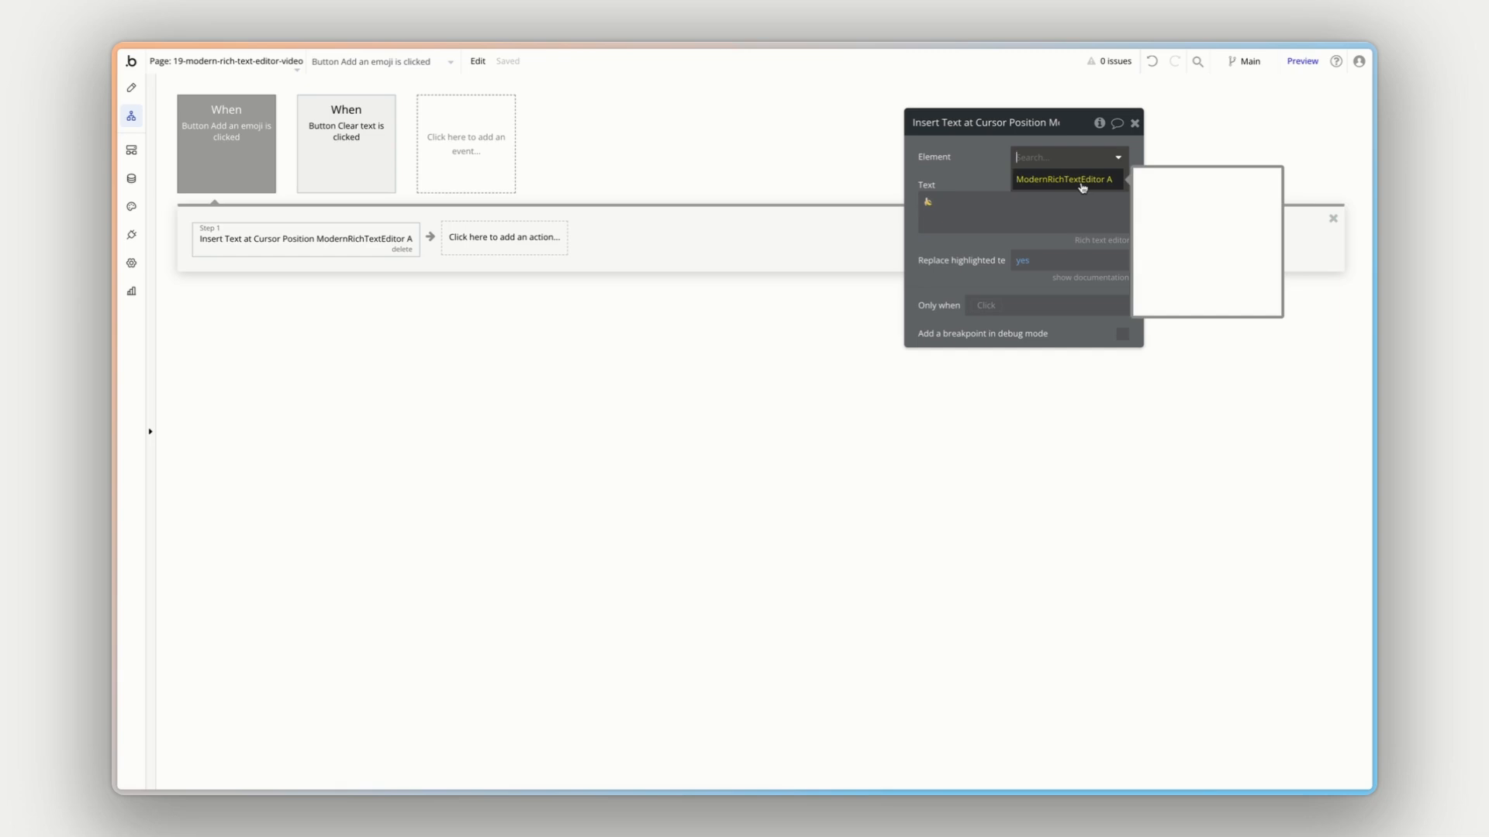
pyautogui.click(1019, 184)
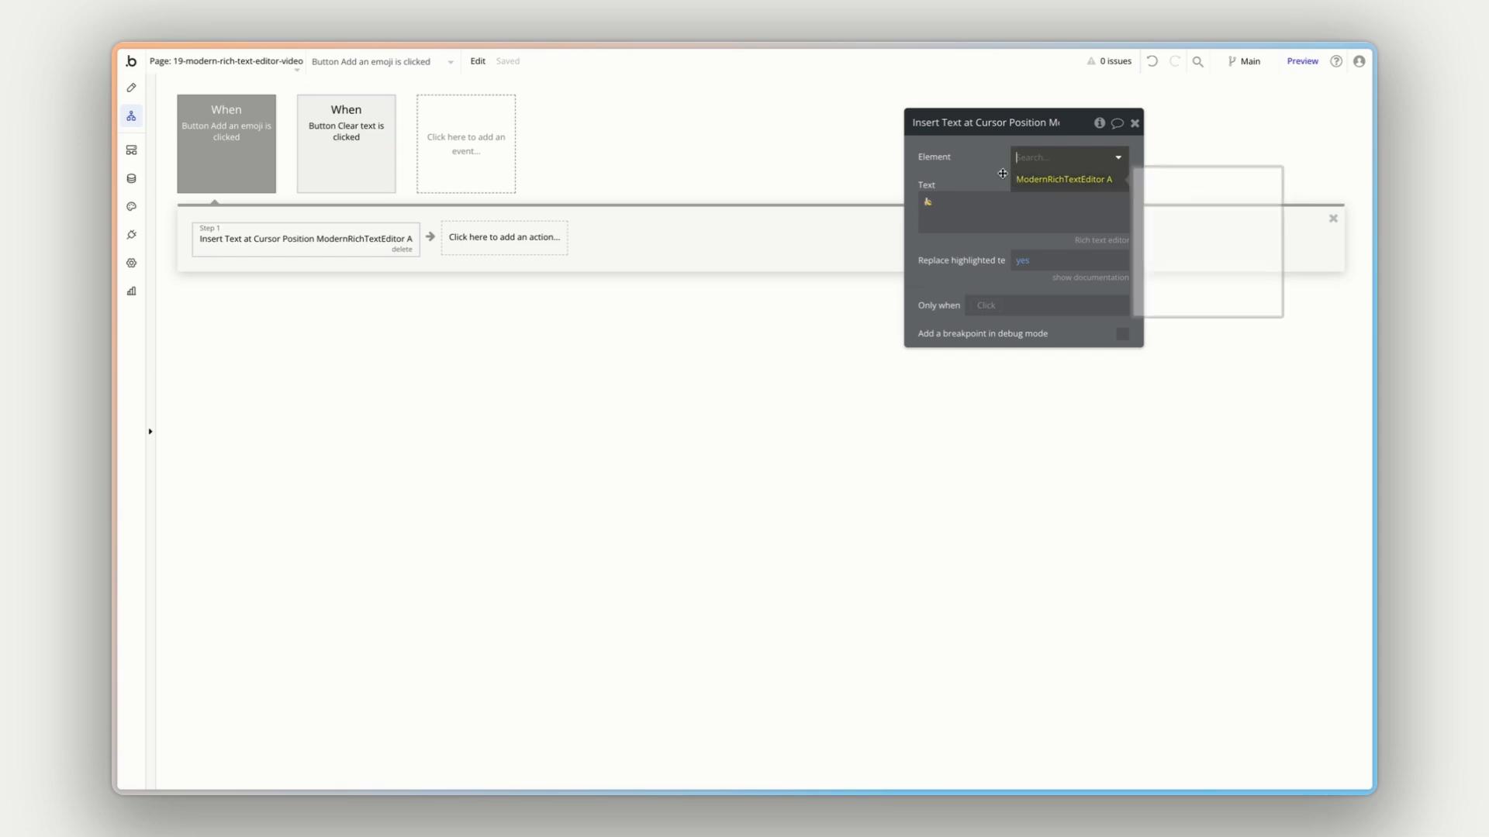
# - Preview the page, place the cursor in the editor, and test the "Add an emoji" button
pyautogui.click(1302, 61)
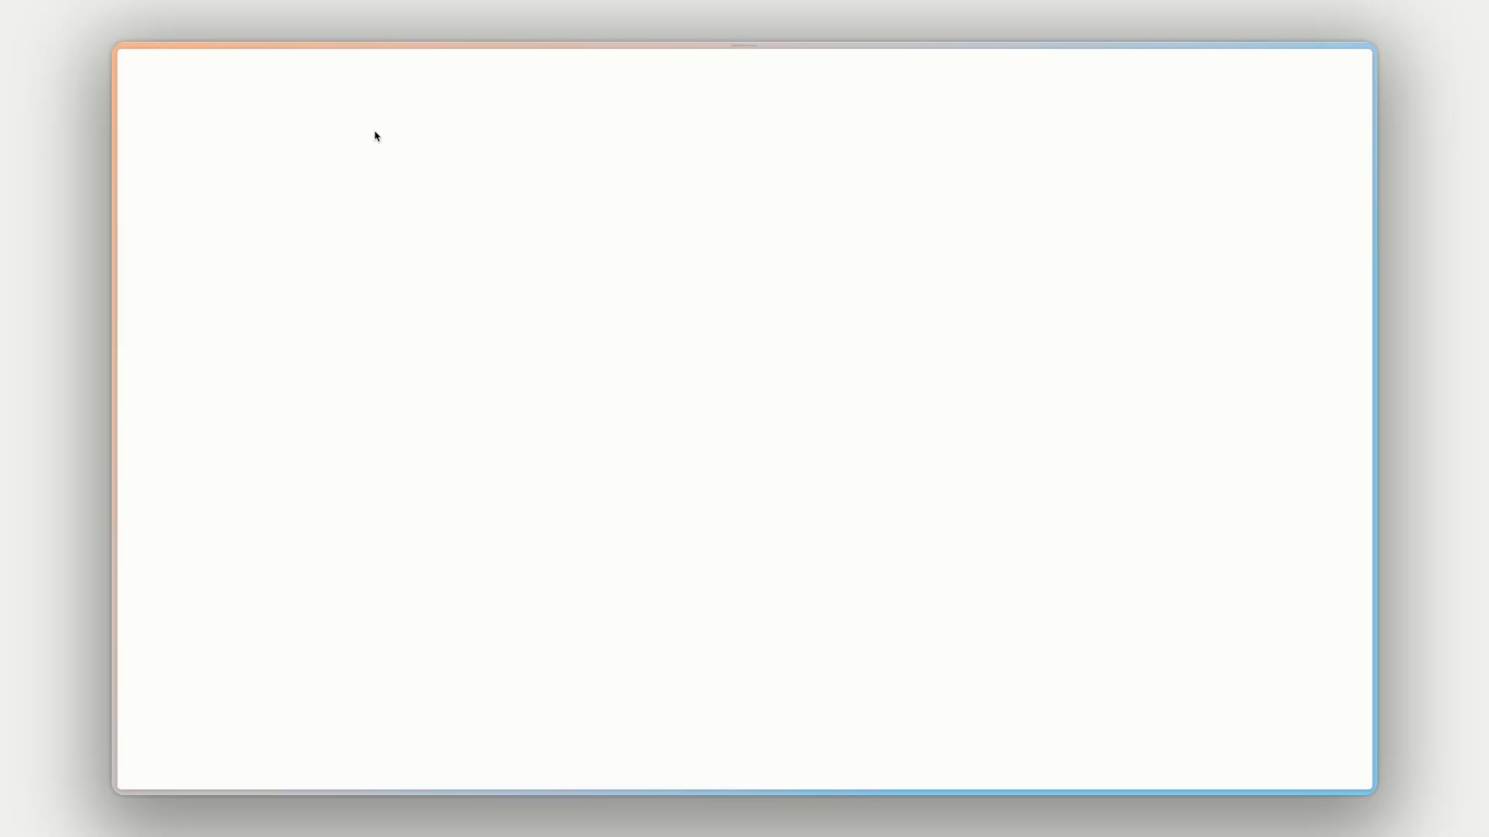
pyautogui.click(300, 344)
pyautogui.click(281, 565)
pyautogui.click(465, 312)
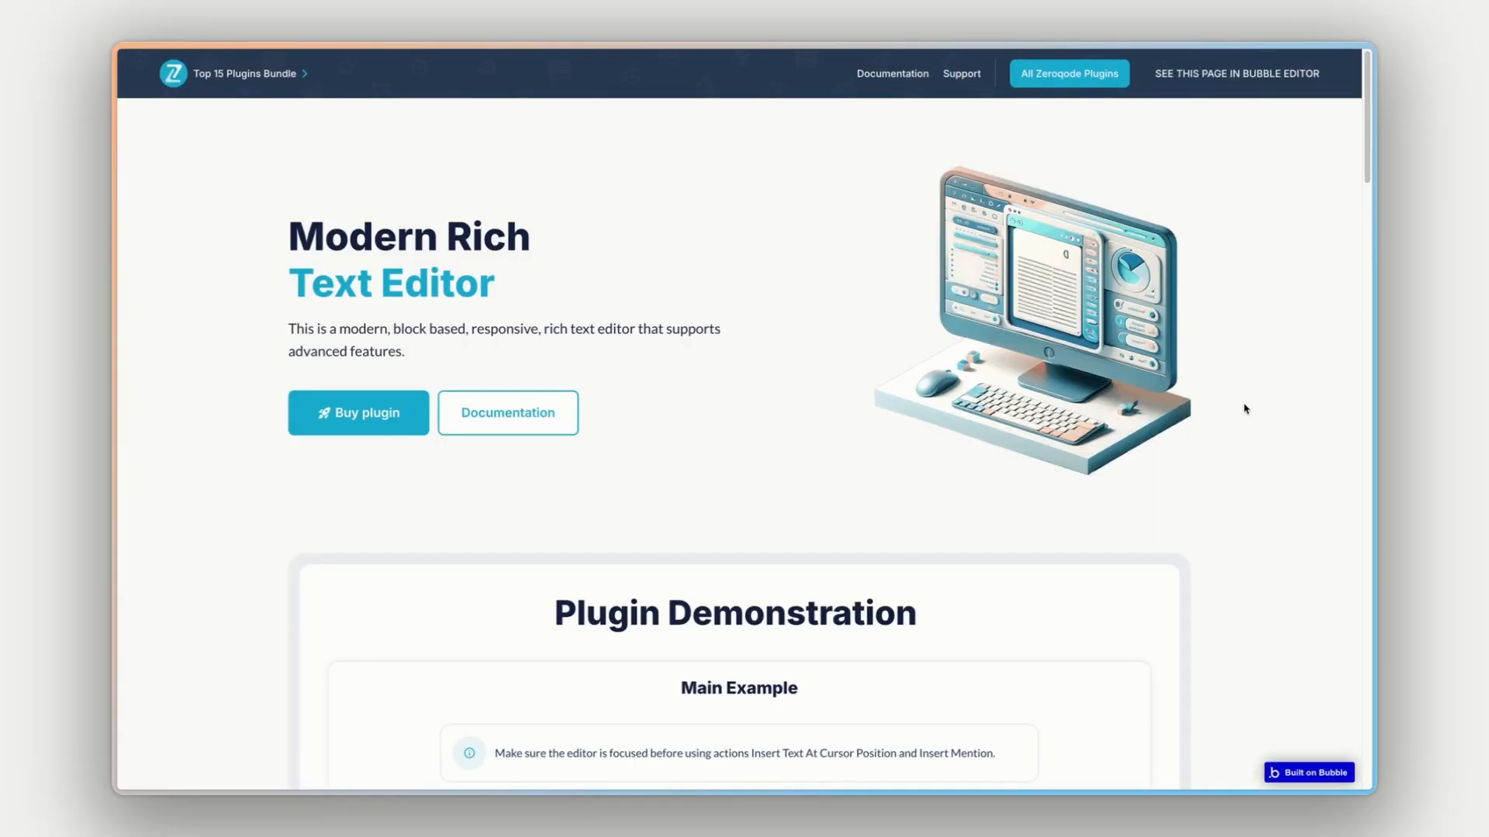
# - Examine the examples on the Modern Rich Text Editor demo page, opening the third note in the note taking app example
pyautogui.scroll(-10, 1245, 409)
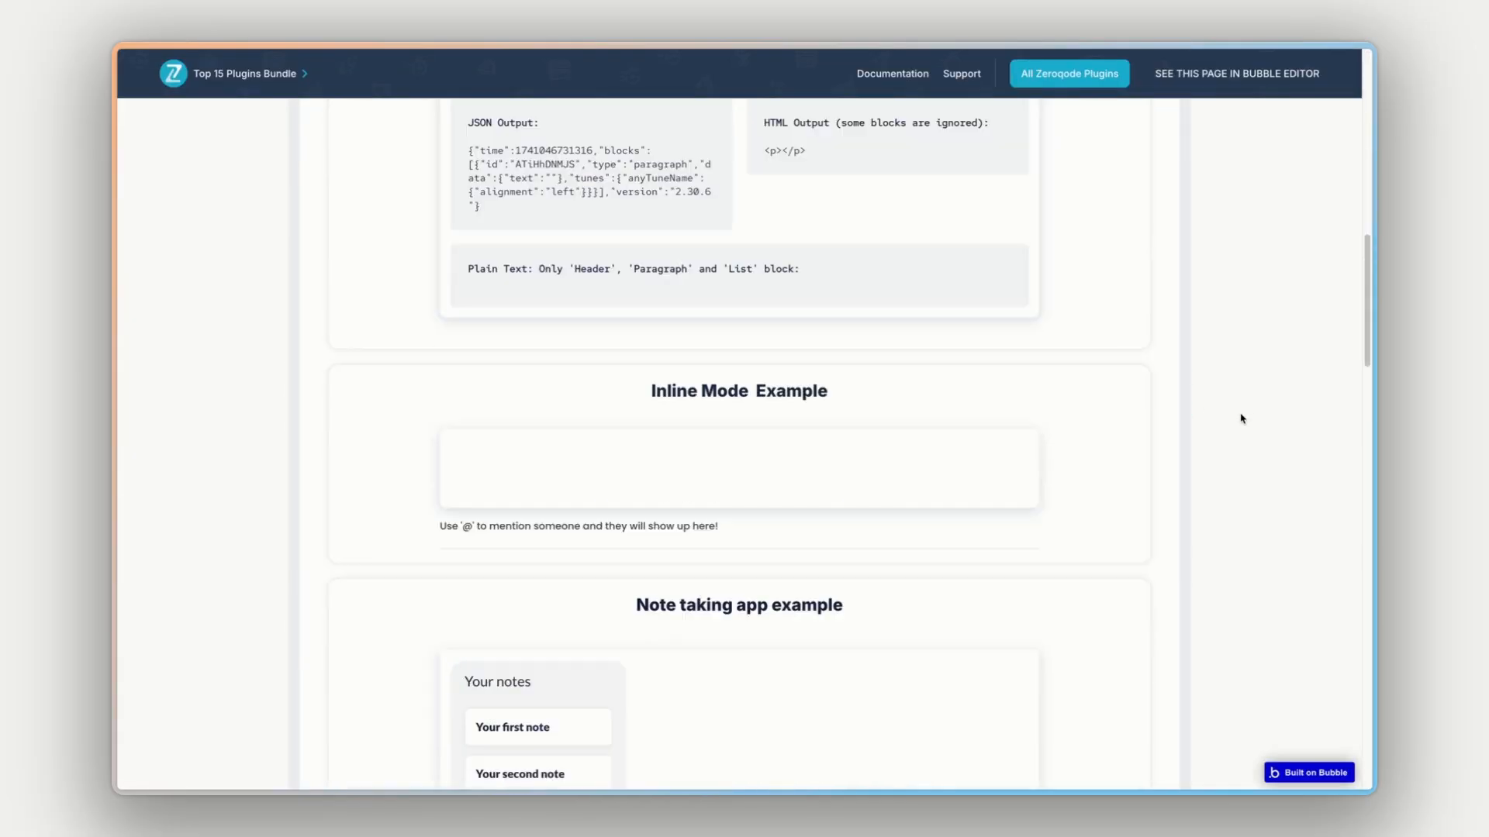
pyautogui.scroll(2, 1243, 411)
pyautogui.scroll(-4, 1241, 419)
pyautogui.scroll(-4, 1242, 419)
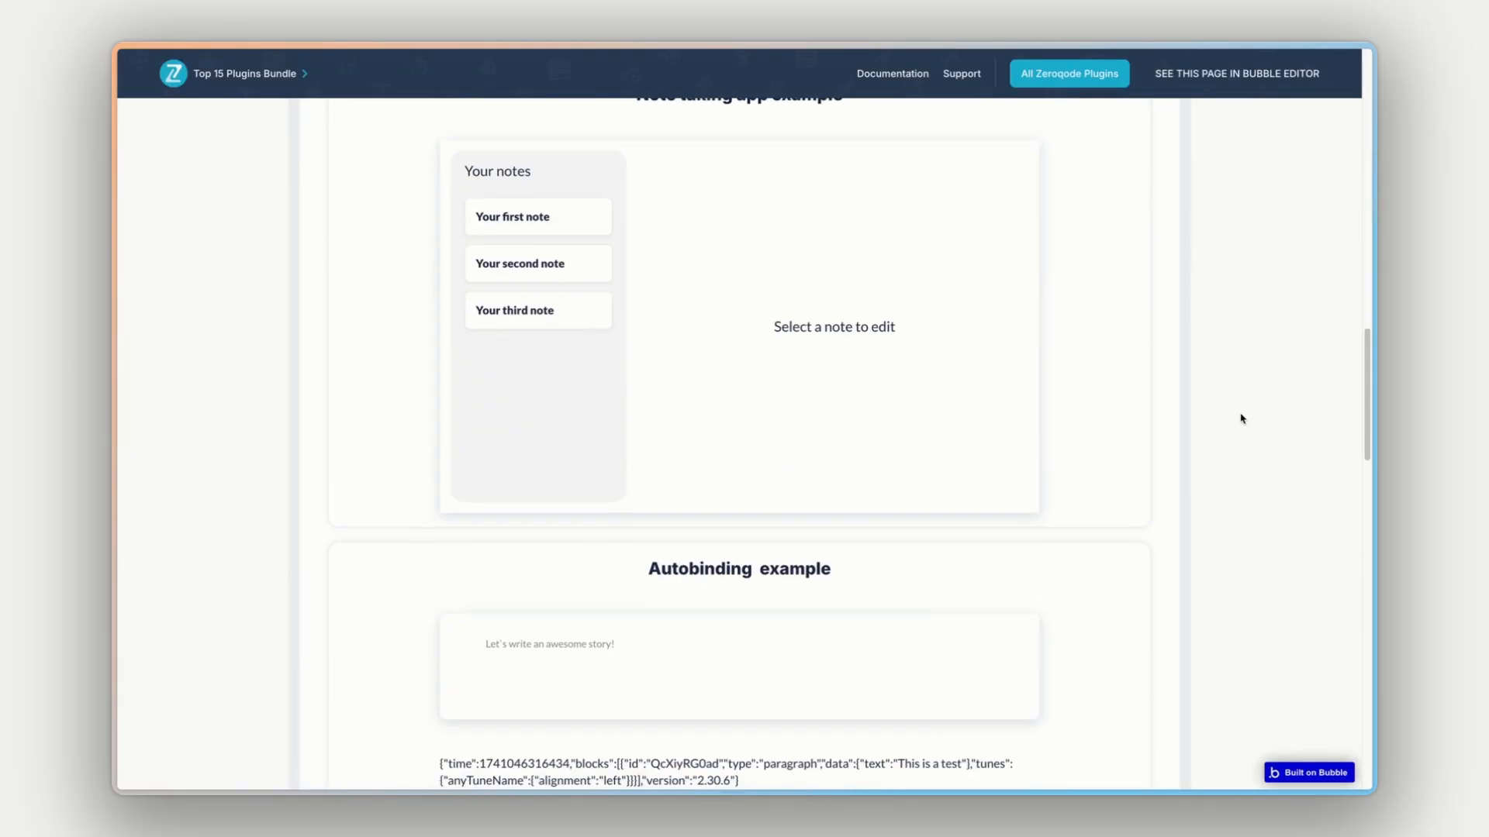
pyautogui.click(521, 310)
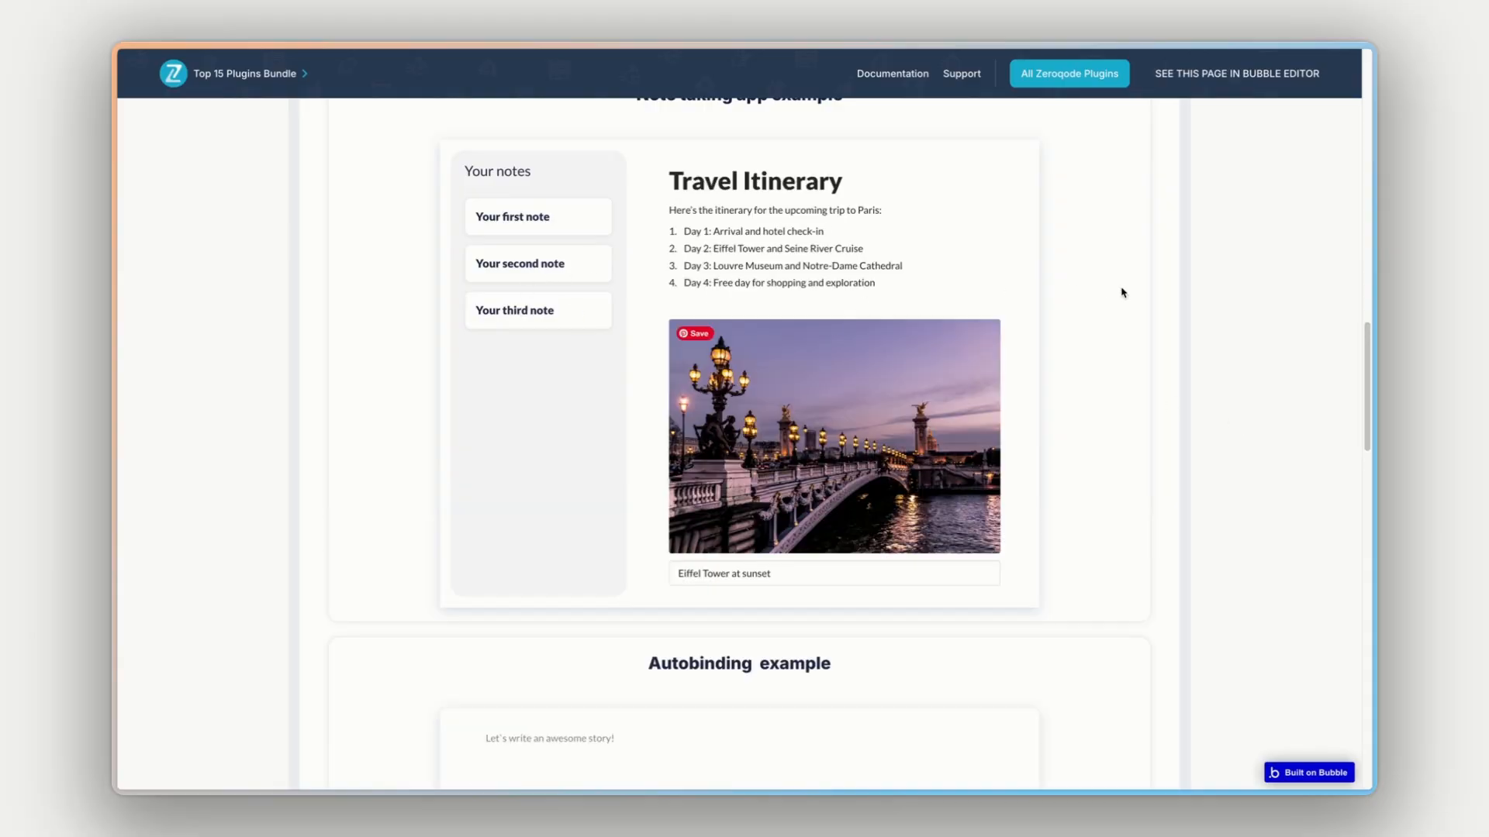
pyautogui.scroll(-10, 1160, 316)
pyautogui.scroll(1, 1155, 317)
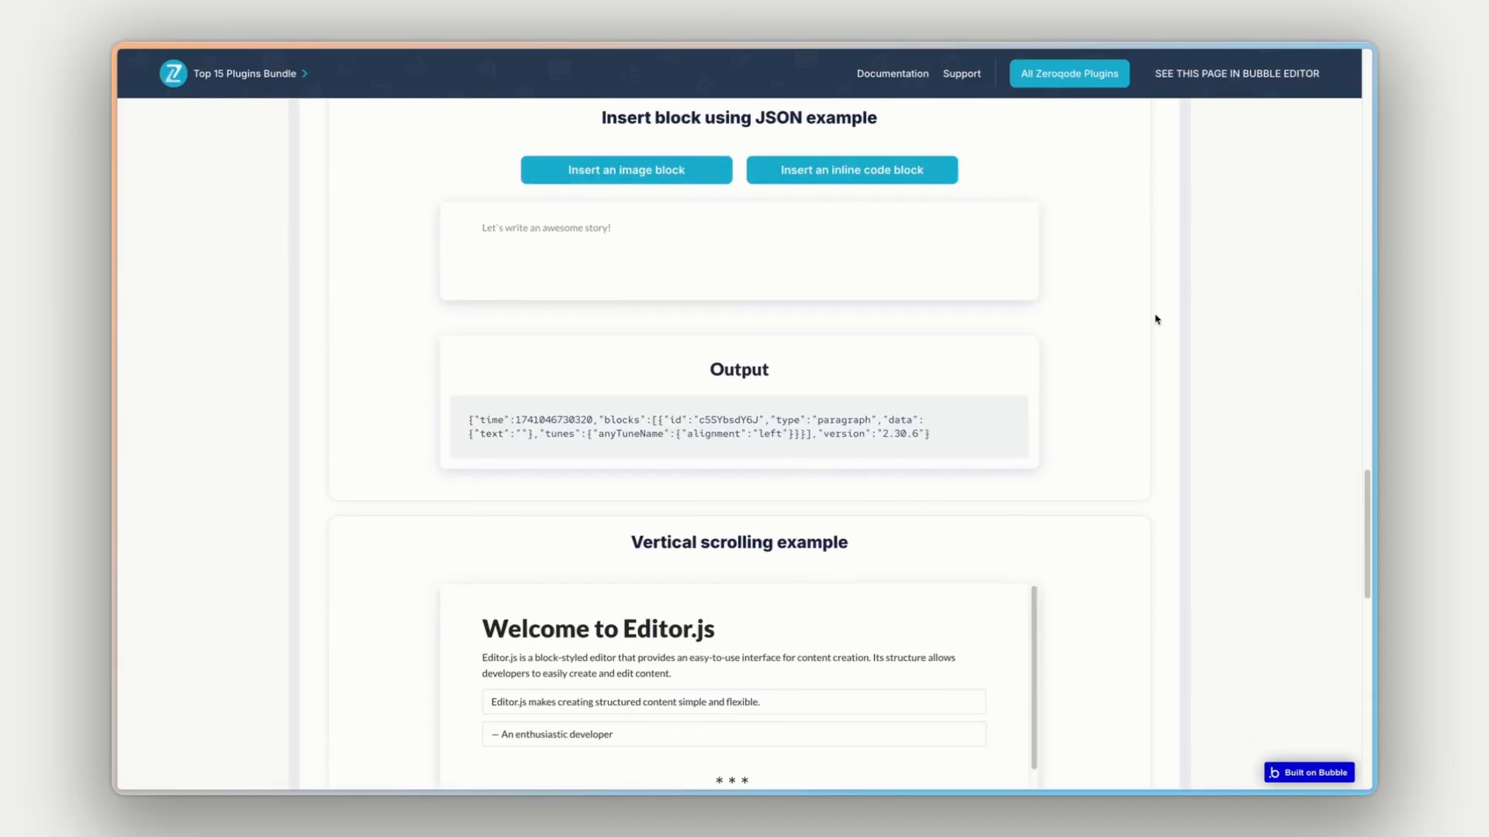
pyautogui.scroll(2, 685, 225)
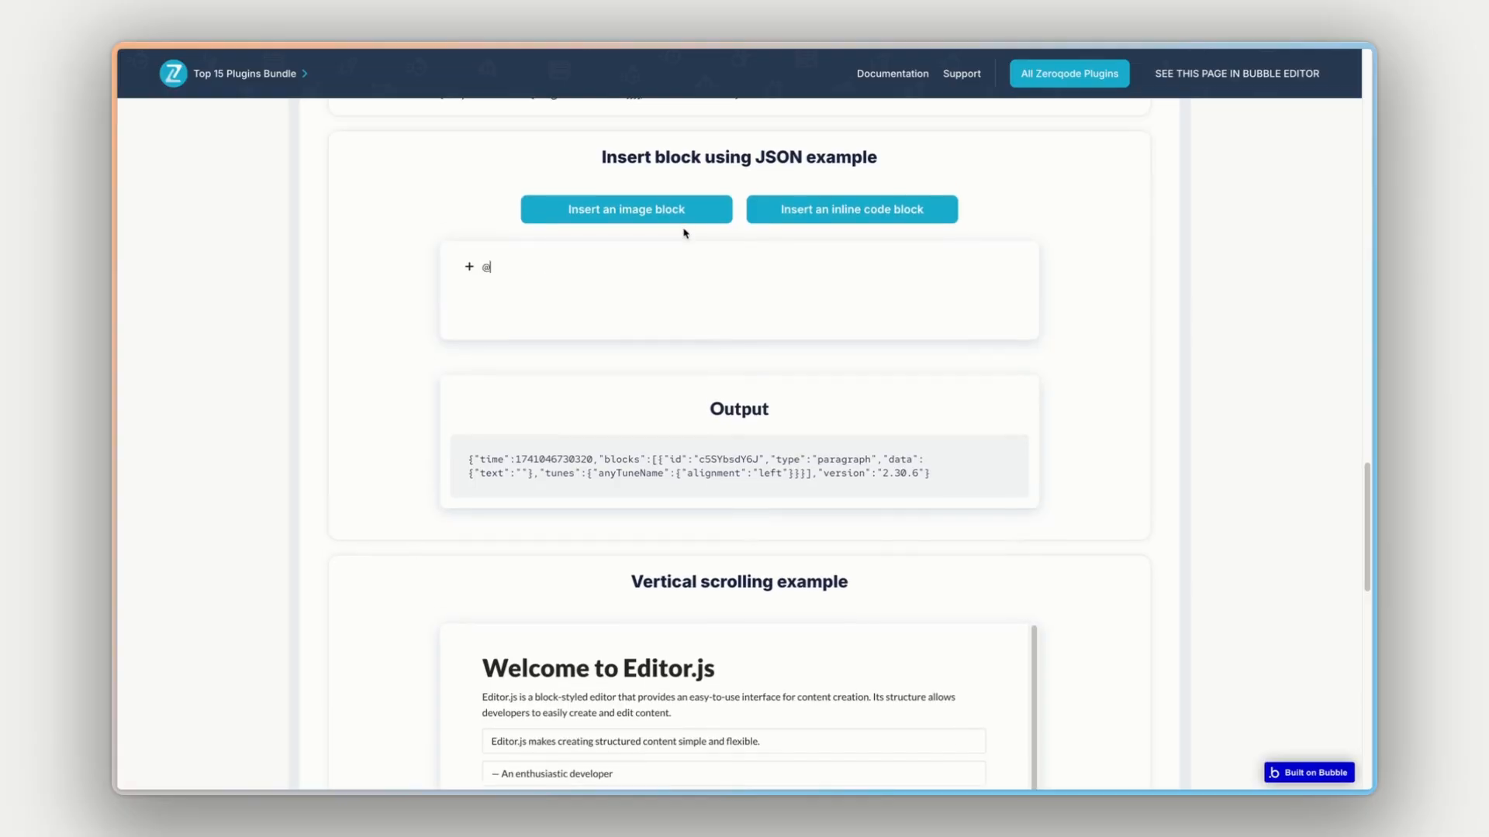
pyautogui.scroll(12, 605, 282)
# - Mention a suggested user with "@" in the Inline Mode Example editor
pyautogui.click(587, 388)
pyautogui.write('@')
pyautogui.click(508, 397)
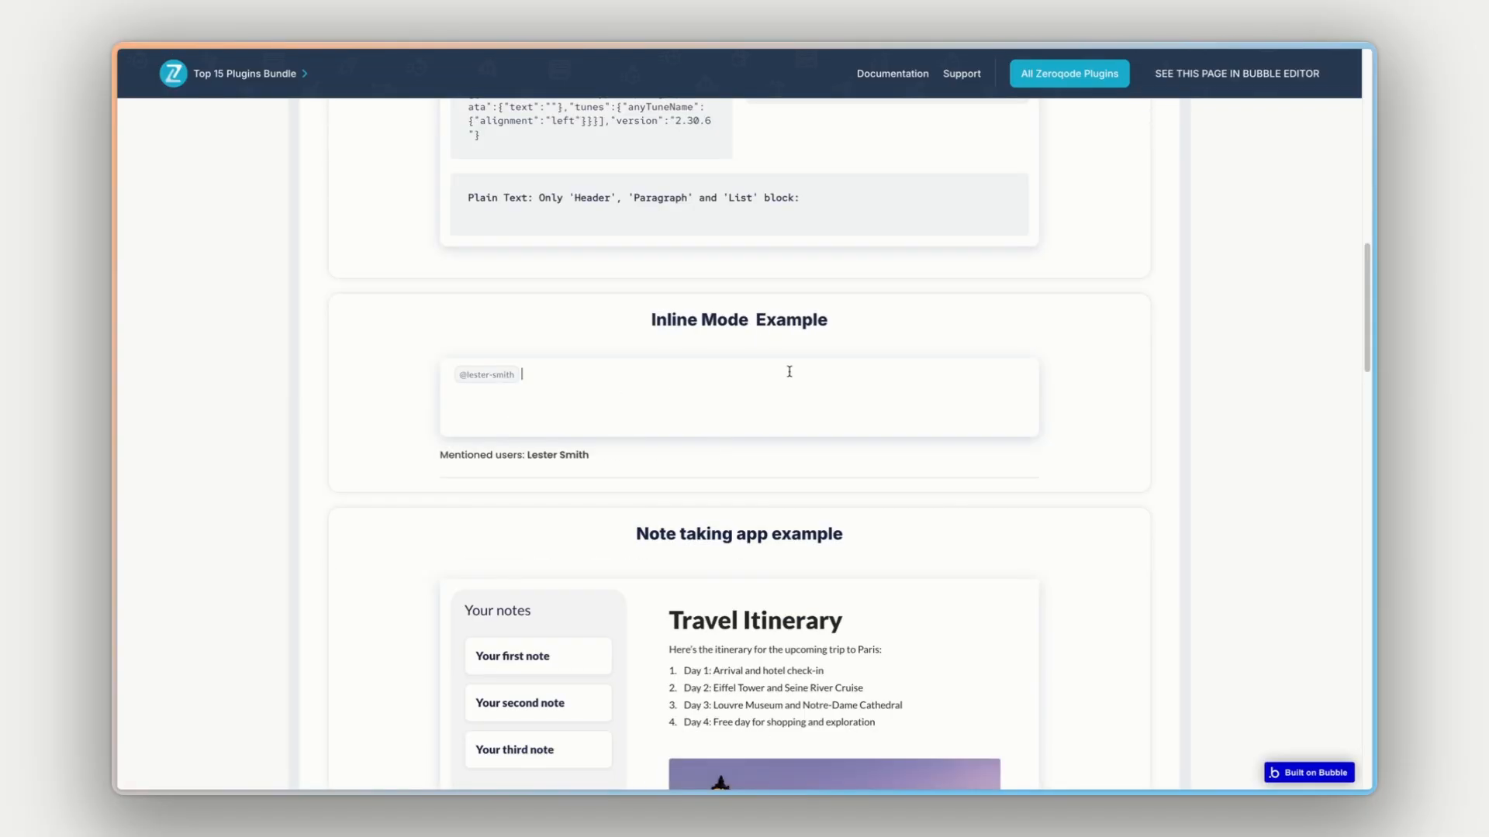
# - Examine the JSON block insertion and vertical scrolling examples with their output, then return to the start of the demo page
pyautogui.scroll(-15, 1226, 376)
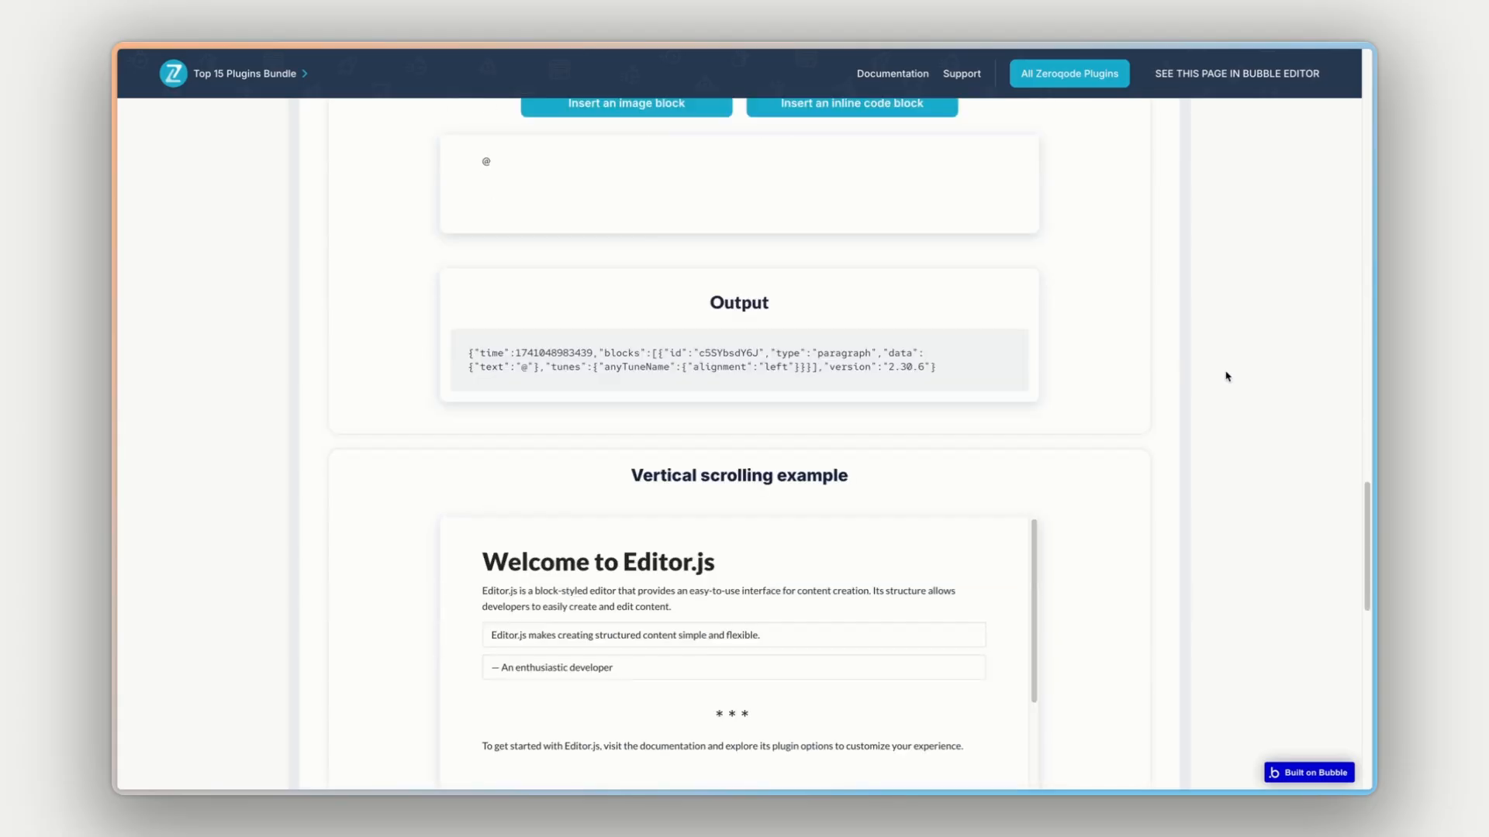
pyautogui.scroll(-3, 1227, 376)
pyautogui.scroll(-3, 893, 399)
pyautogui.scroll(3, 893, 399)
pyautogui.scroll(-5, 1068, 392)
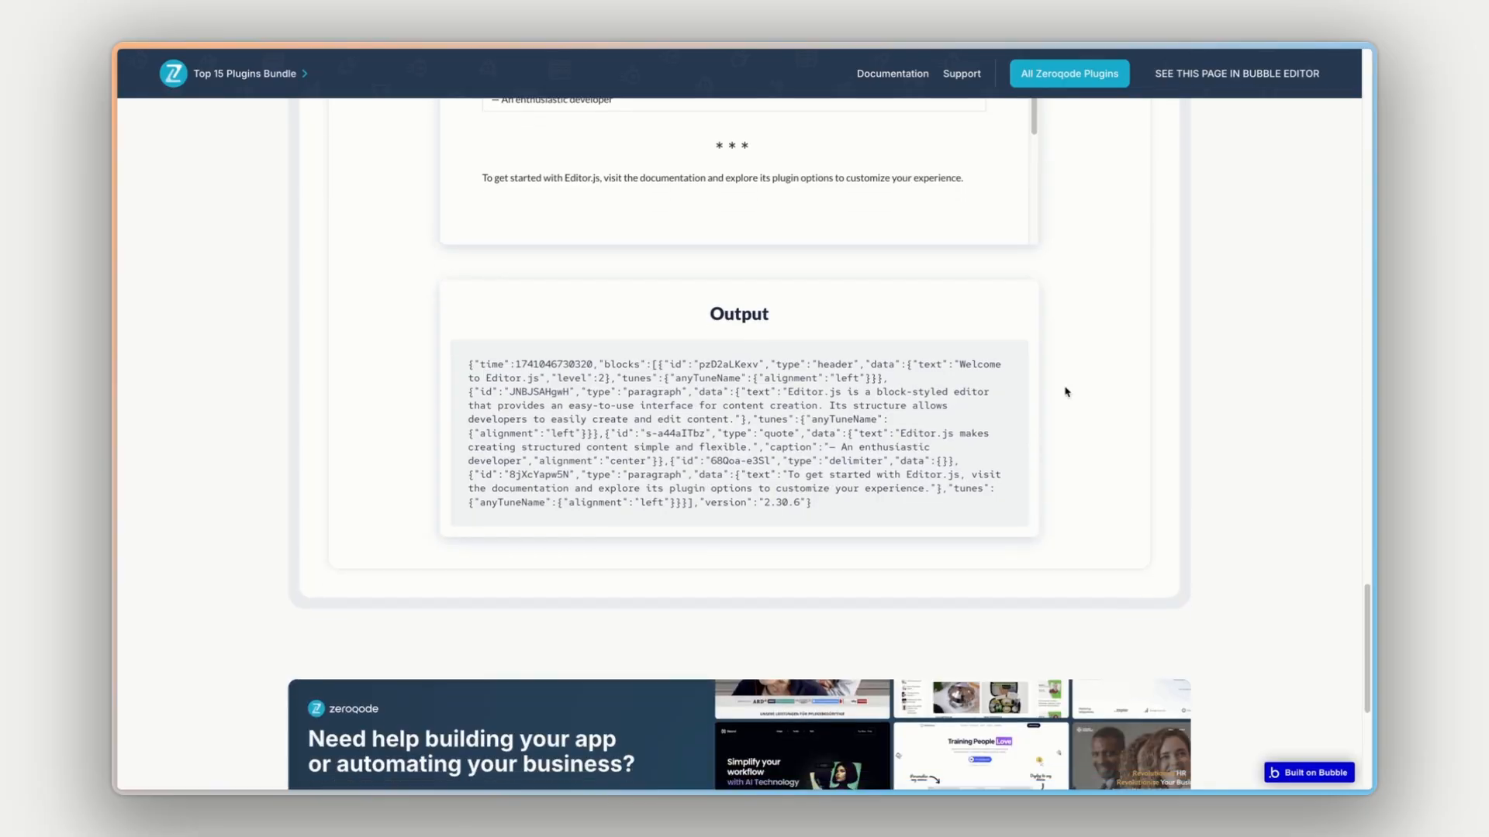
pyautogui.scroll(20, 1077, 388)
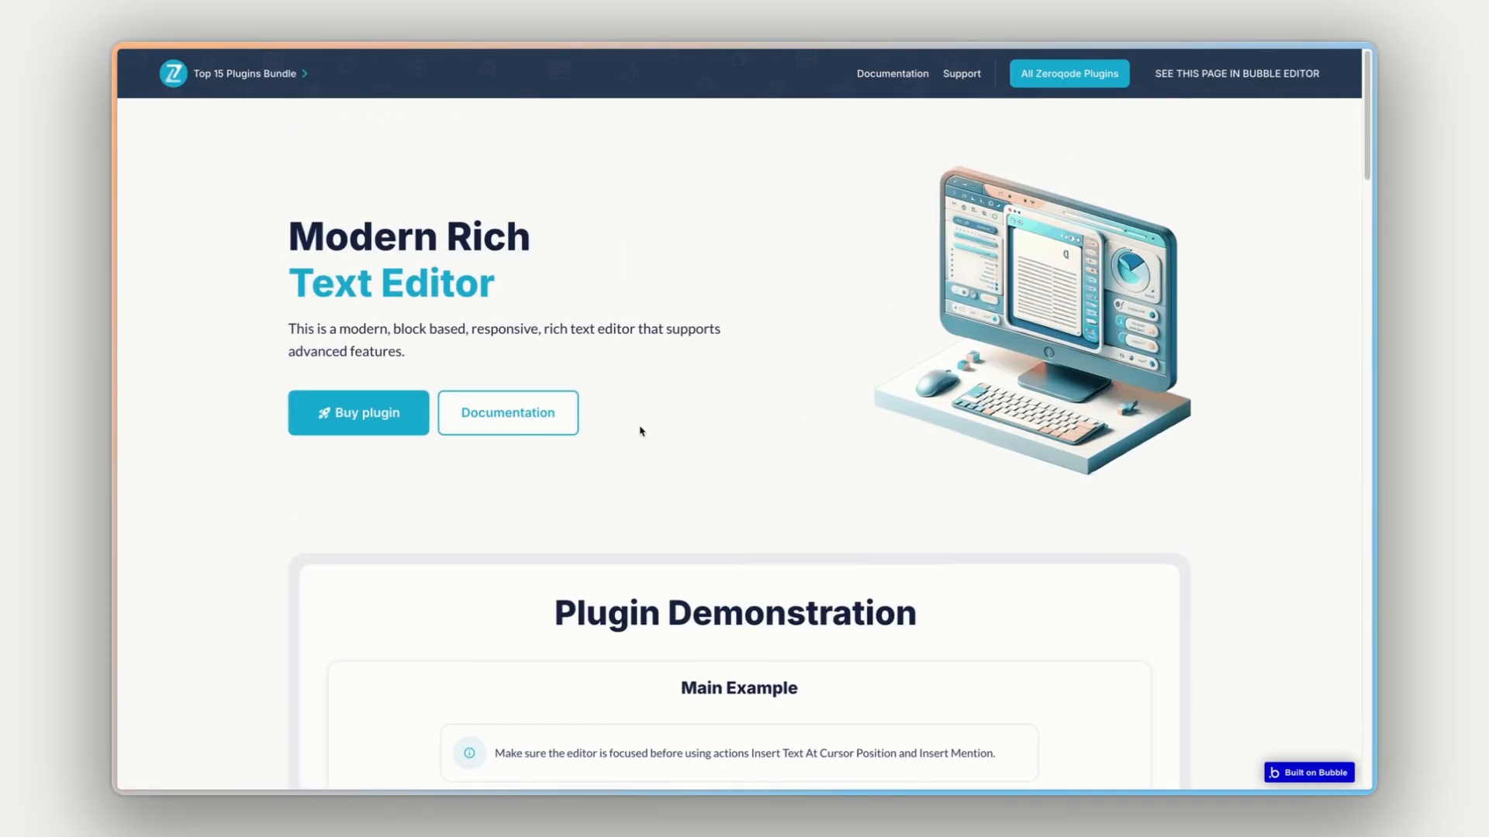
# - Open the plugin's documentation and read the introduction's list of supported blocks and features
pyautogui.click(543, 414)
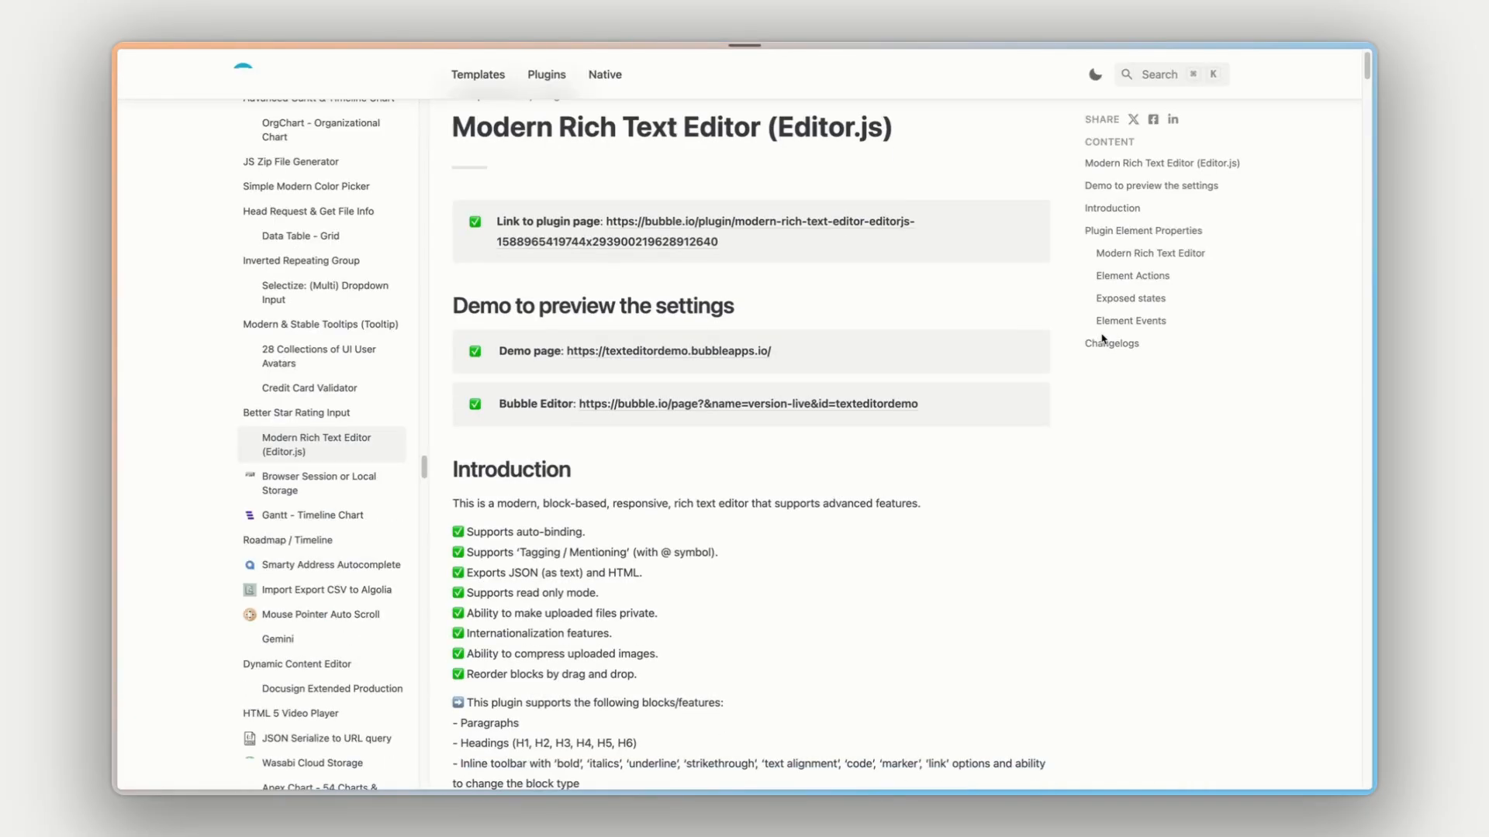
pyautogui.scroll(-7, 926, 535)
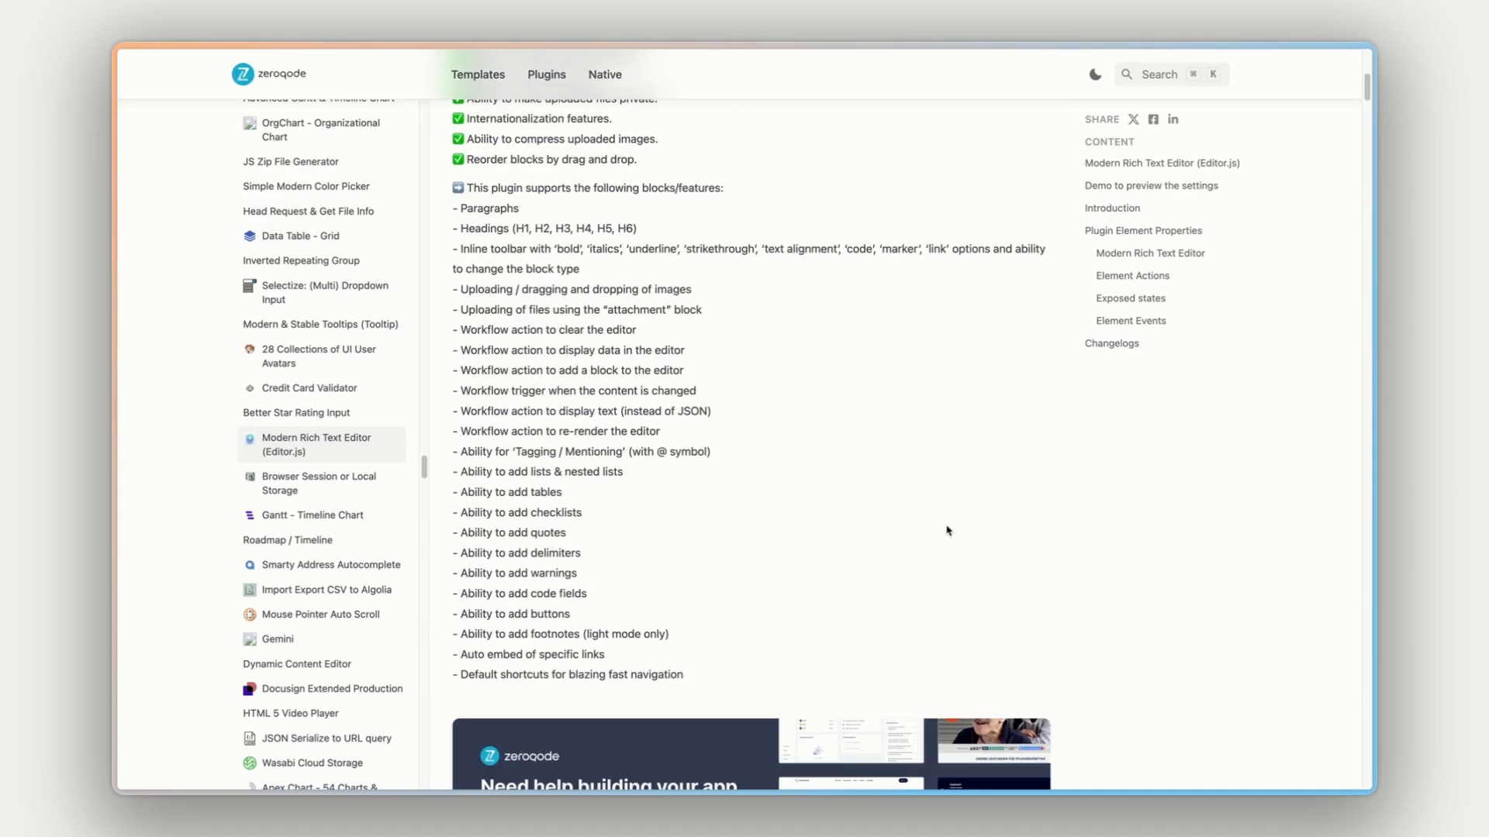
# - Examine the Modern Rich Text Editor element's field descriptions in the plugin documentation
pyautogui.scroll(-20, 1068, 507)
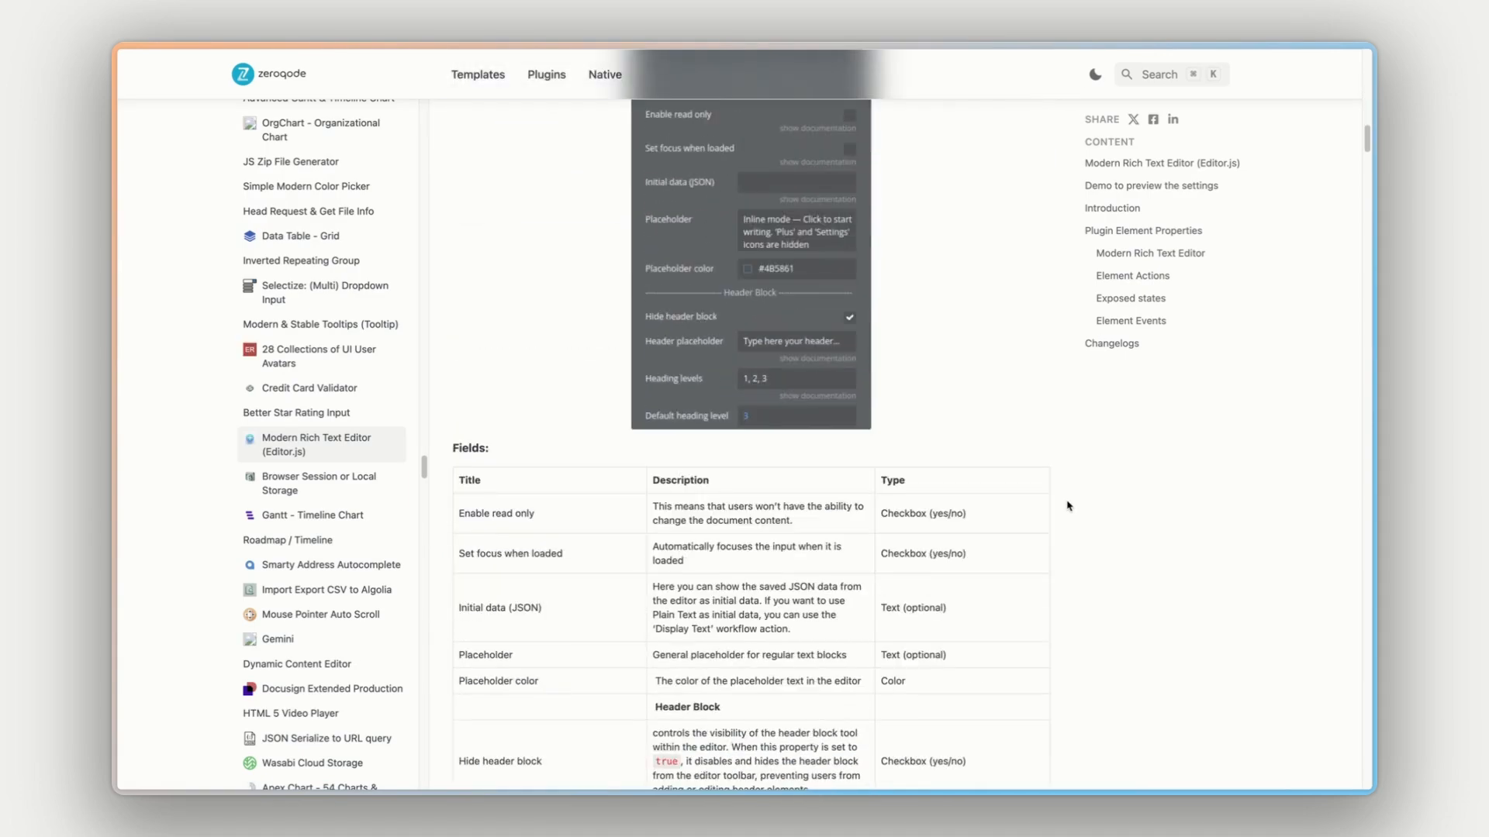
pyautogui.scroll(-5, 1067, 506)
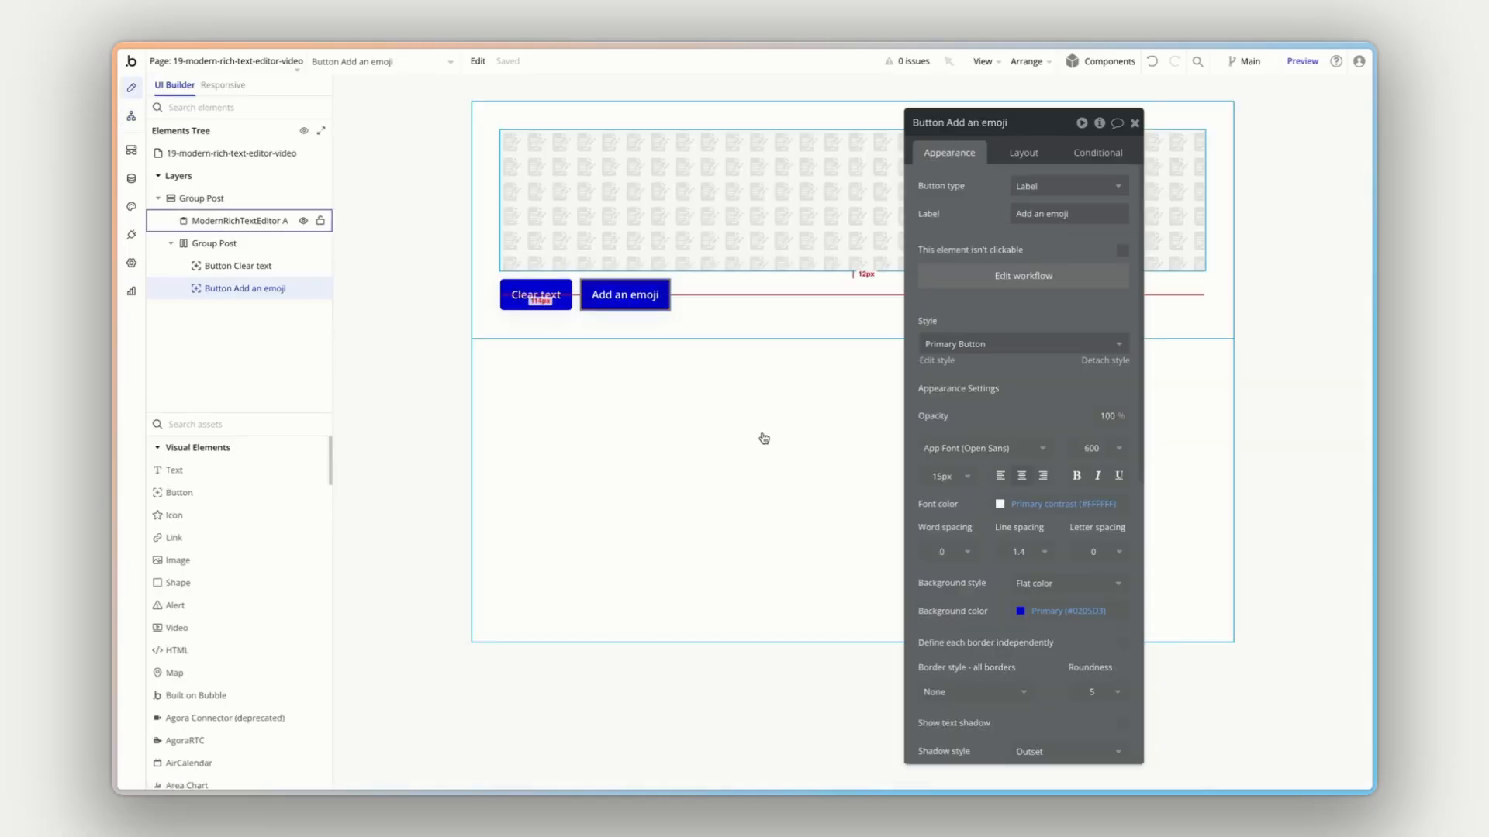
# - In the Bubble editor, move the property editor aside and review ModernRichTextEditor A's appearance settings, including the code, table and mention options
pyautogui.moveTo(973, 321); pyautogui.dragTo(1146, 306)
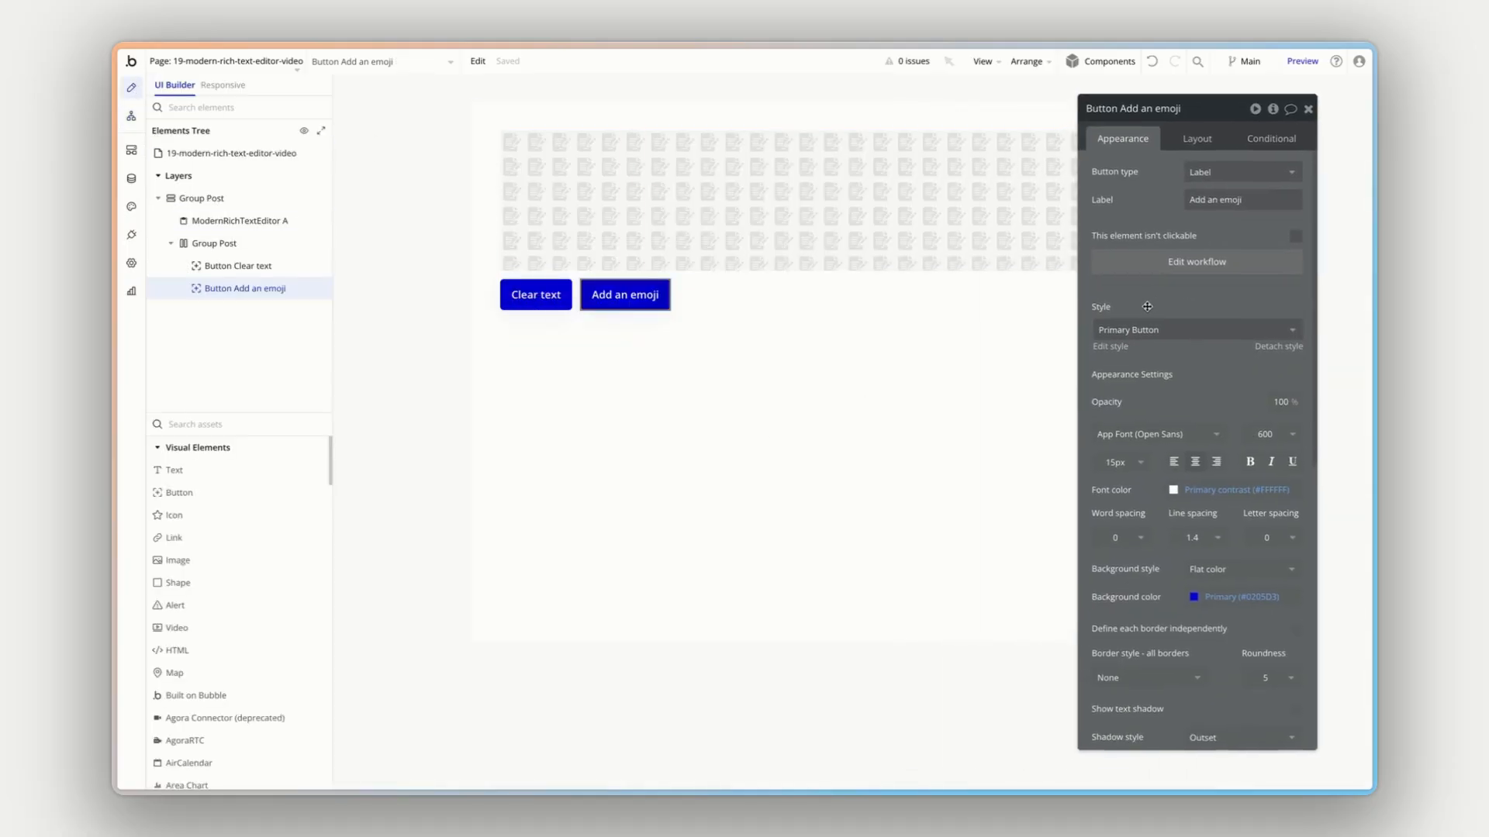
pyautogui.click(828, 207)
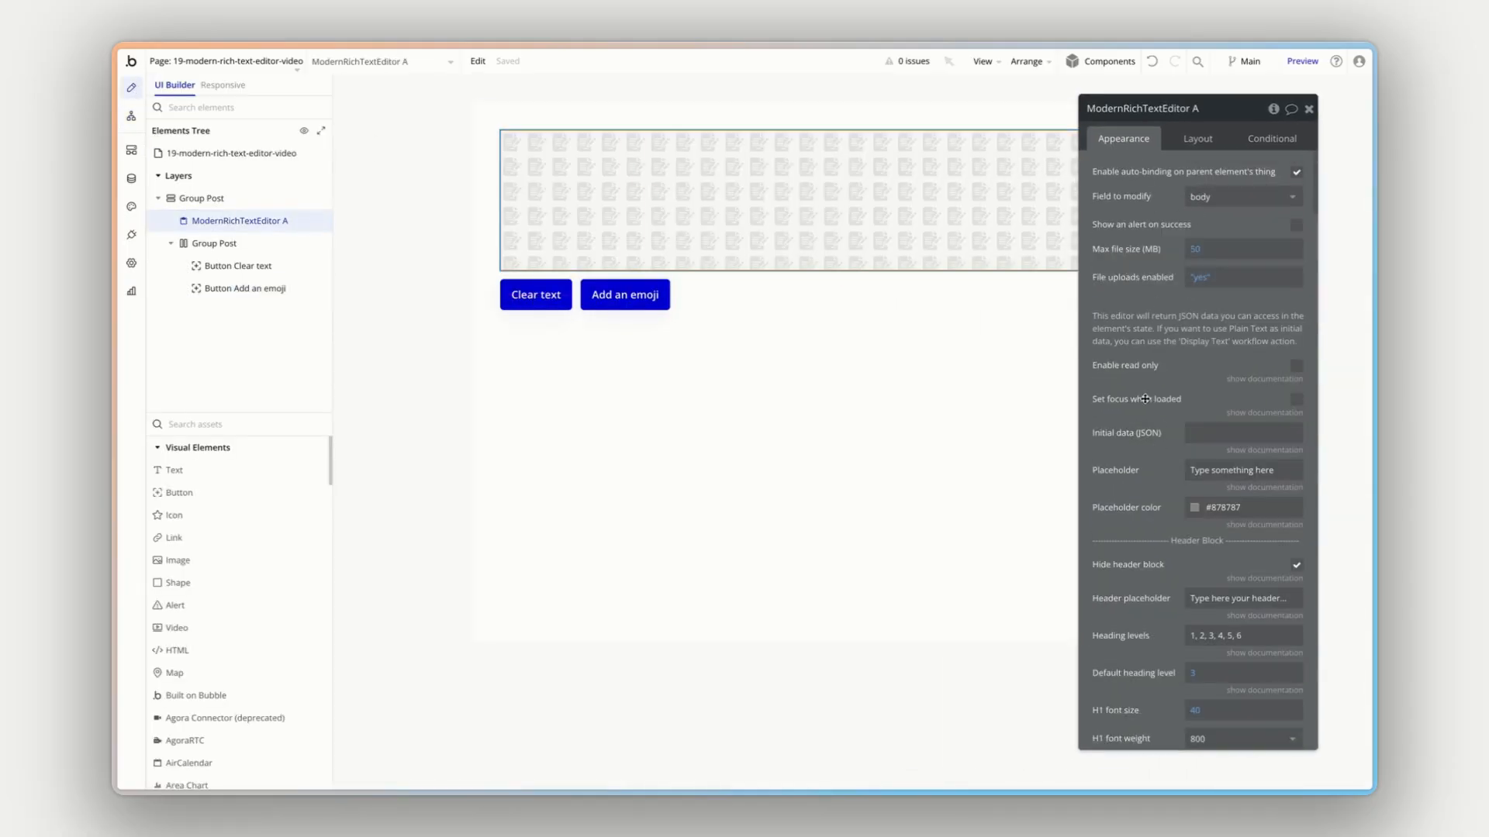
pyautogui.scroll(-20, 1146, 399)
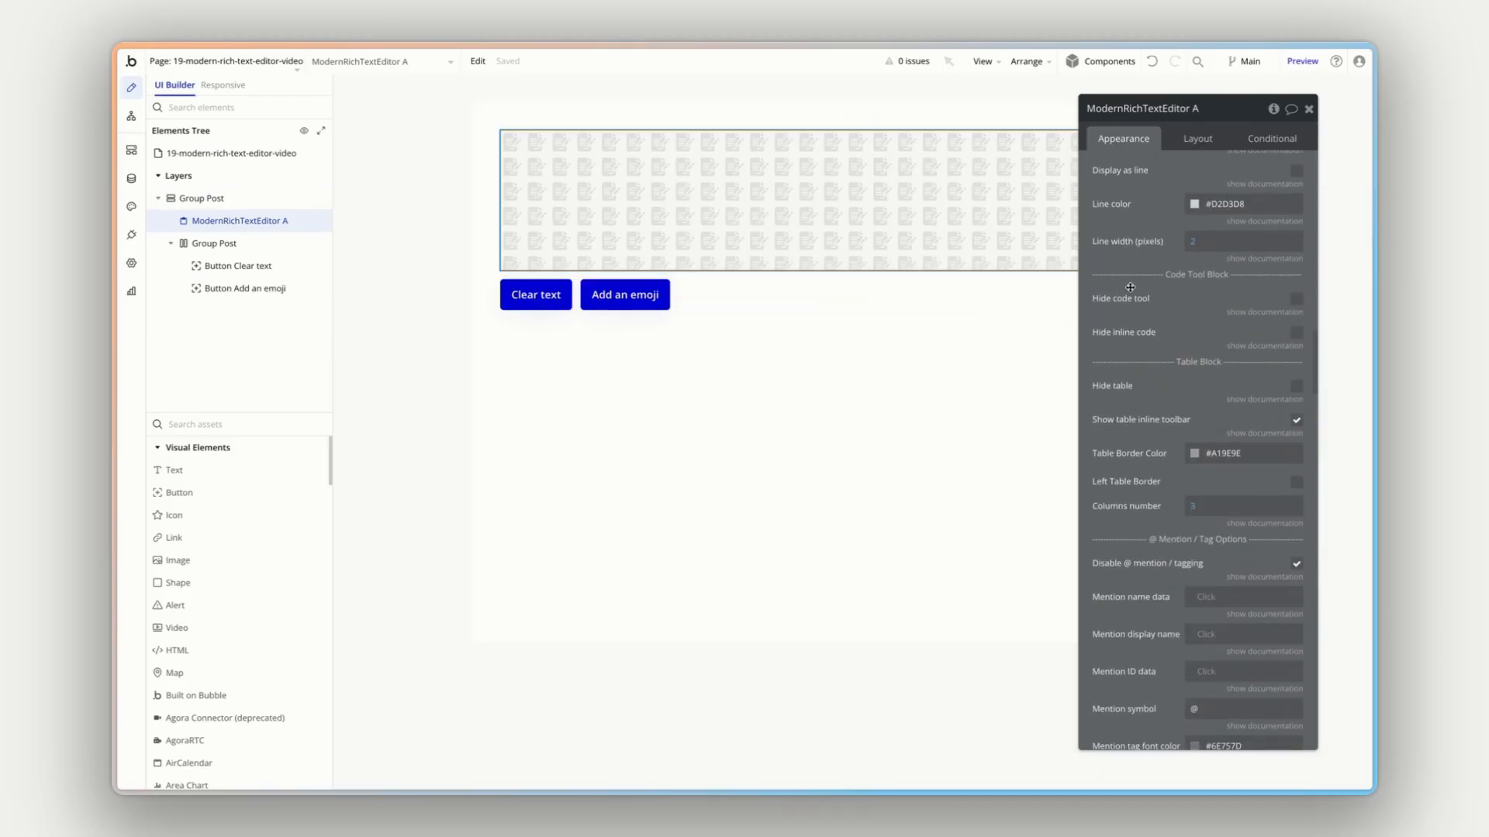
pyautogui.scroll(20, 1130, 290)
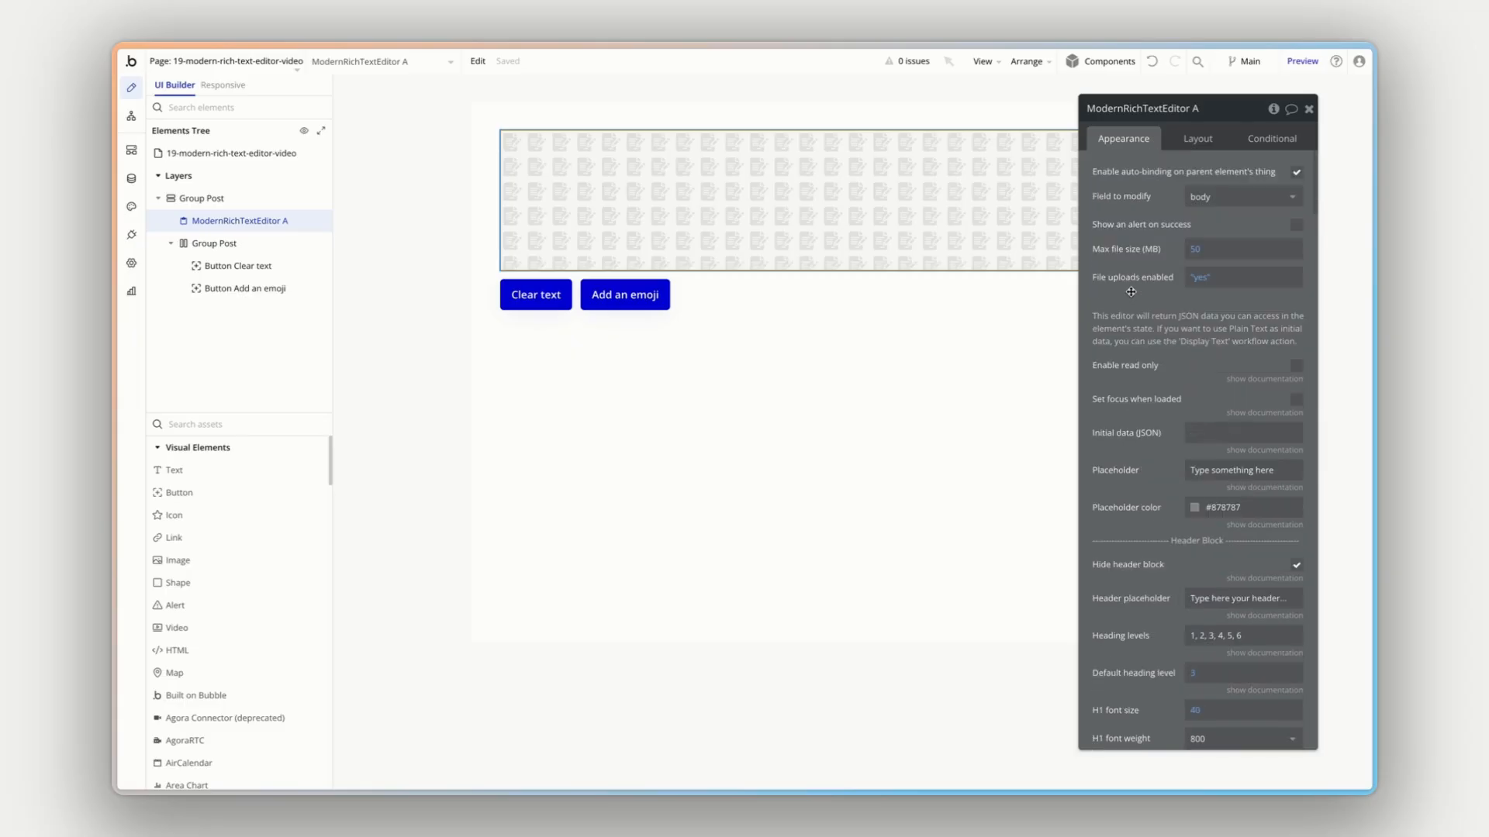